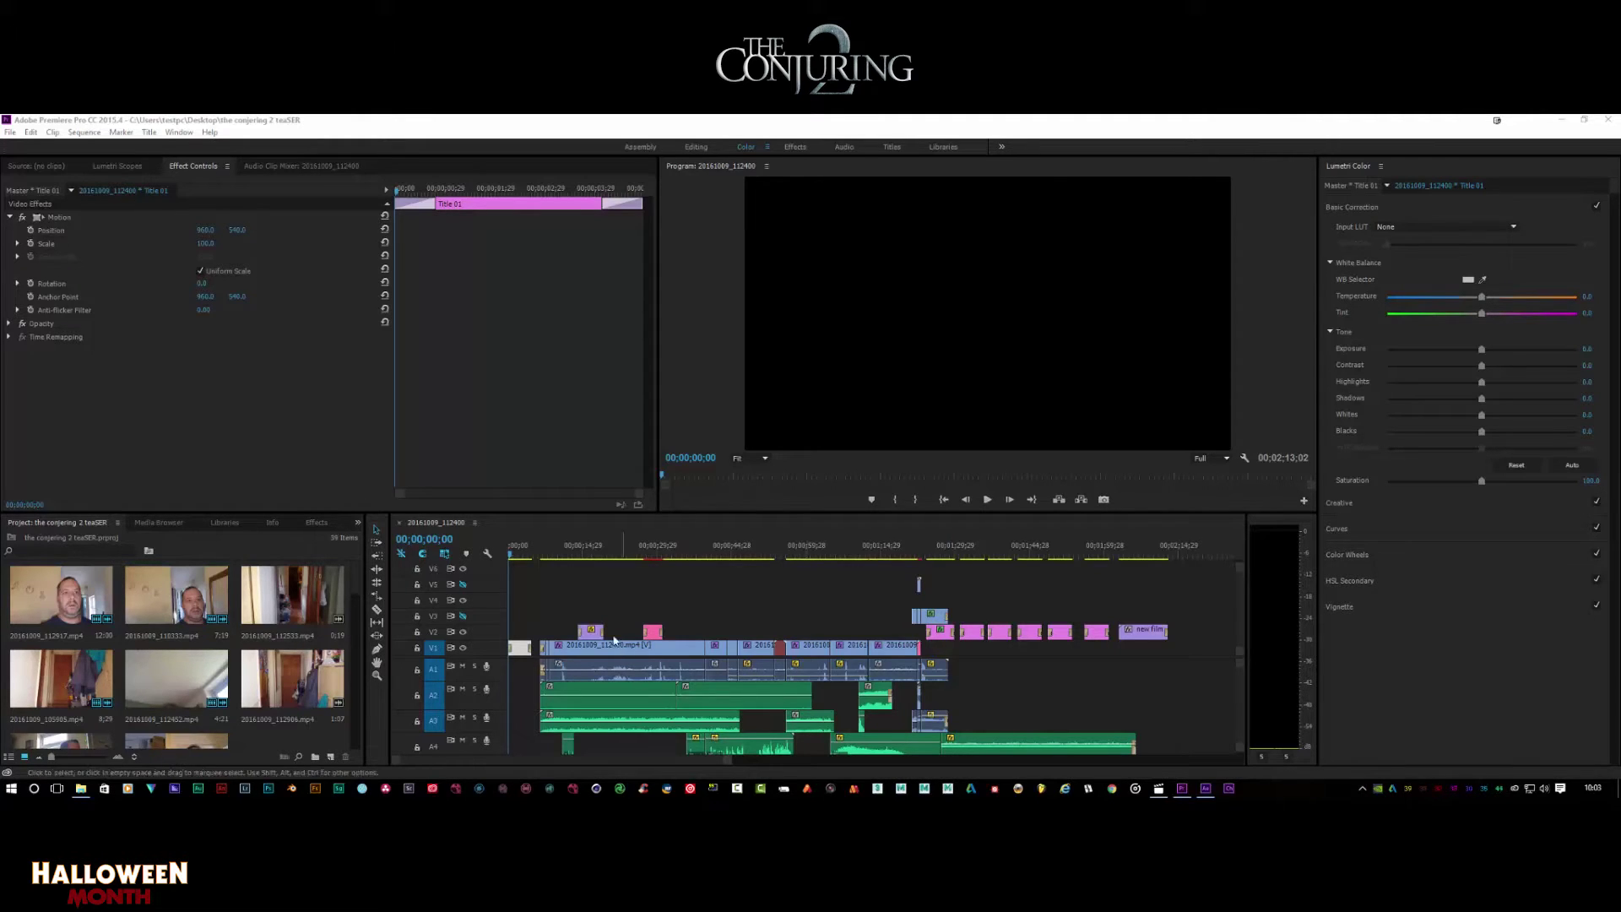
# Mute audio tracks A1–A4 and play the Conjuring-graded opening face shot silently
pyautogui.click(541, 556)
pyautogui.moveTo(541, 555); pyautogui.dragTo(546, 556)
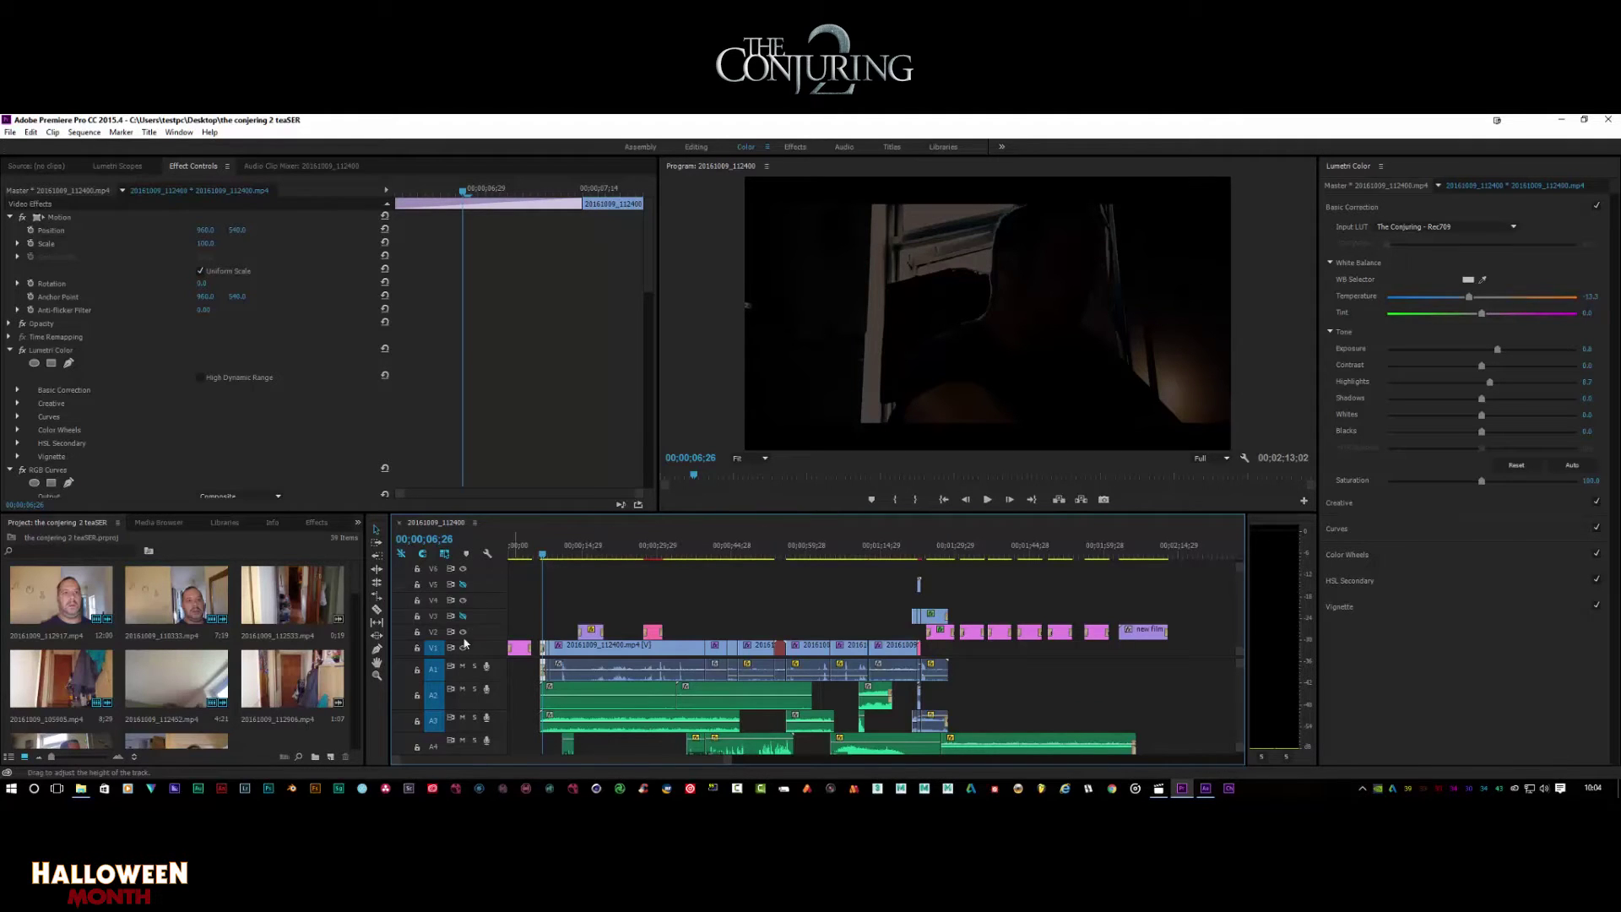
pyautogui.click(462, 667)
pyautogui.click(463, 689)
pyautogui.click(463, 717)
pyautogui.click(463, 741)
pyautogui.click(990, 500)
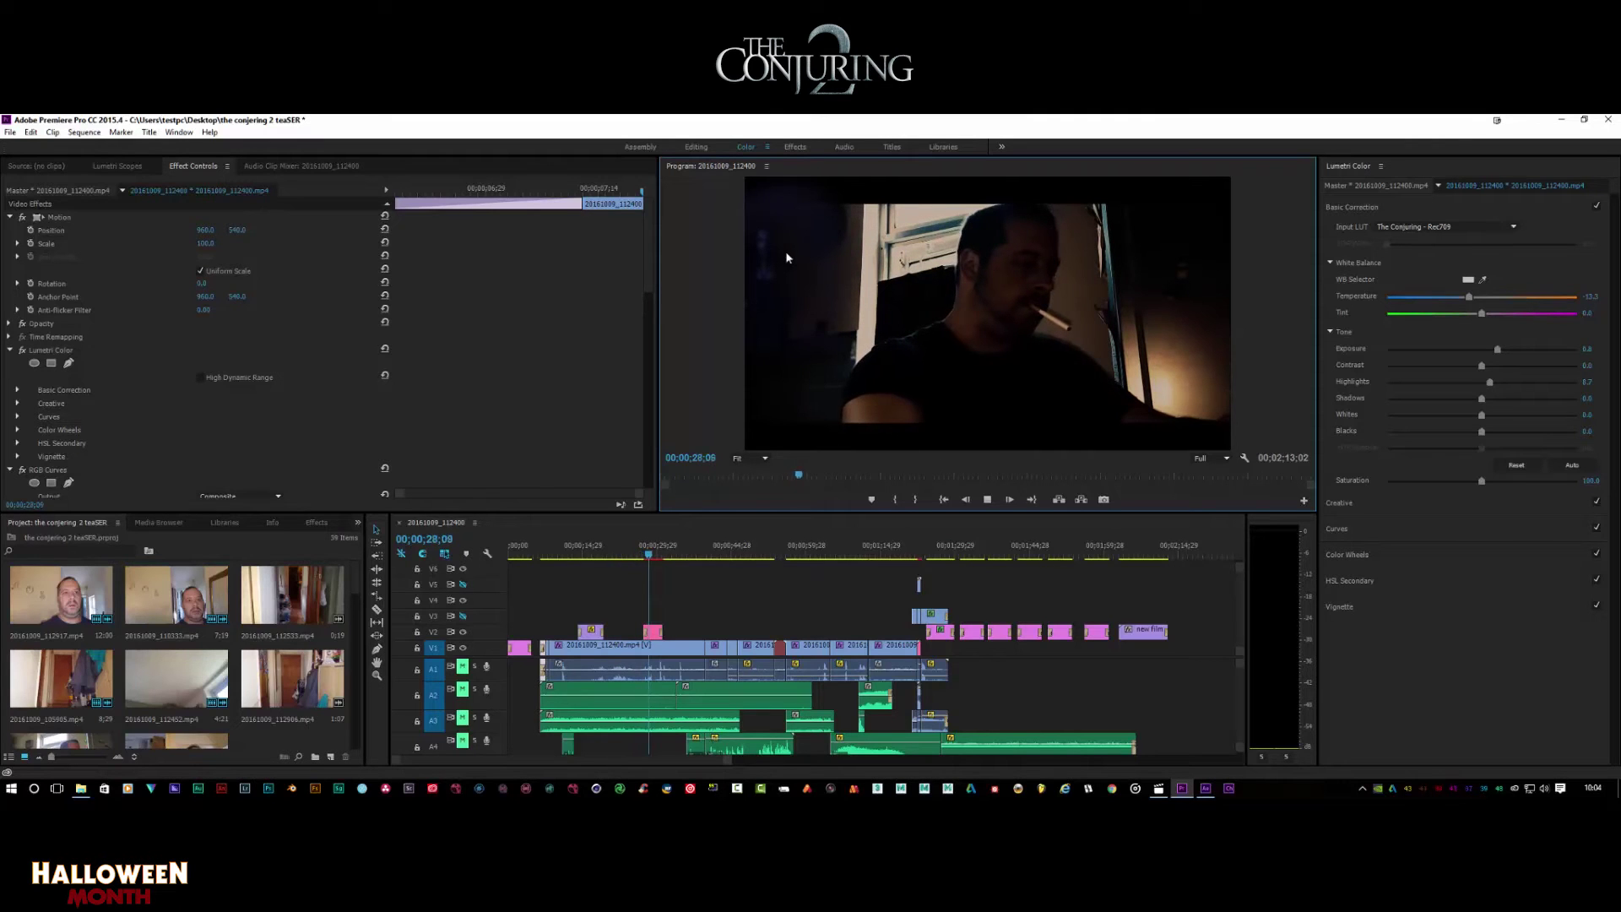
# Preview the later teaser clips around 40–44 seconds, then stop playback and leave for After Effects
pyautogui.click(986, 500)
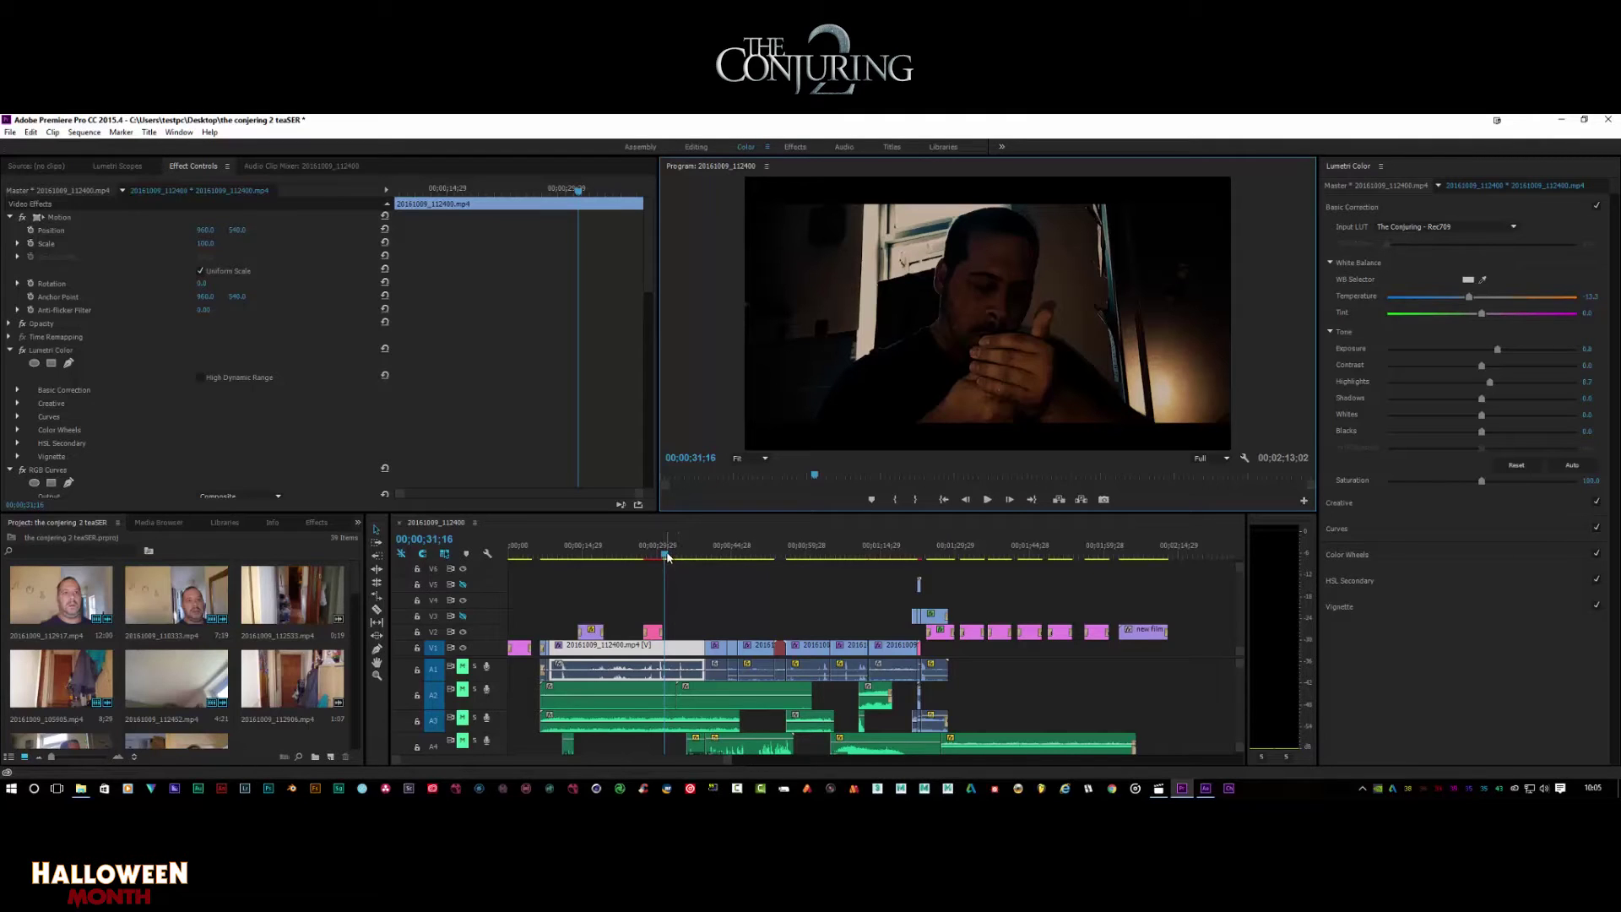
pyautogui.moveTo(667, 555); pyautogui.dragTo(857, 559)
pyautogui.click(729, 557)
pyautogui.click(729, 559)
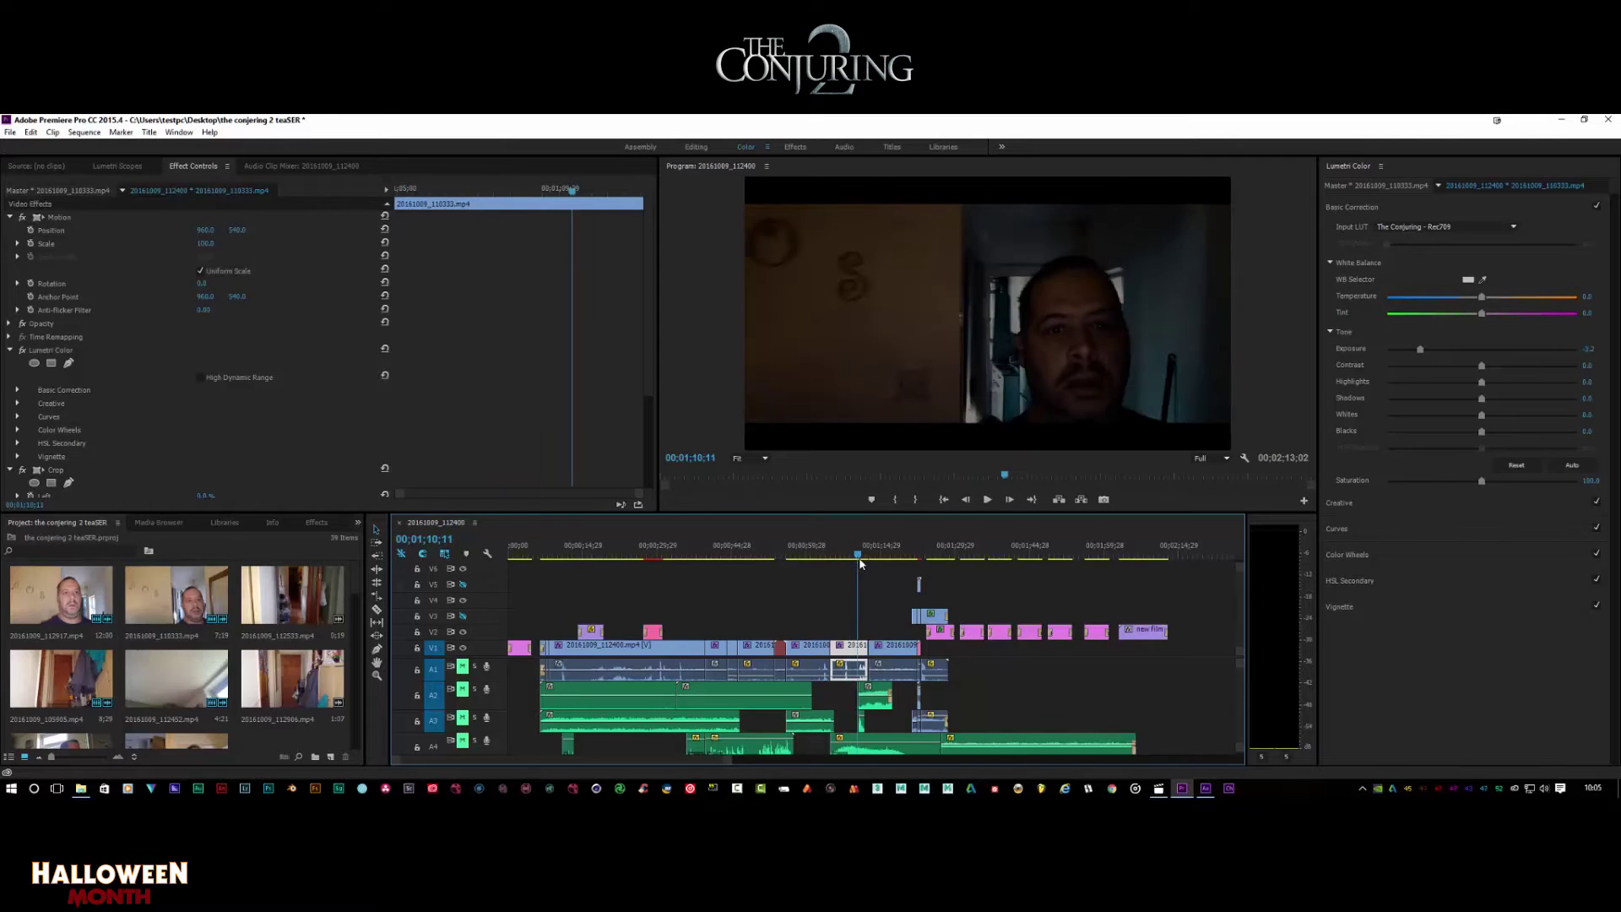
pyautogui.click(989, 501)
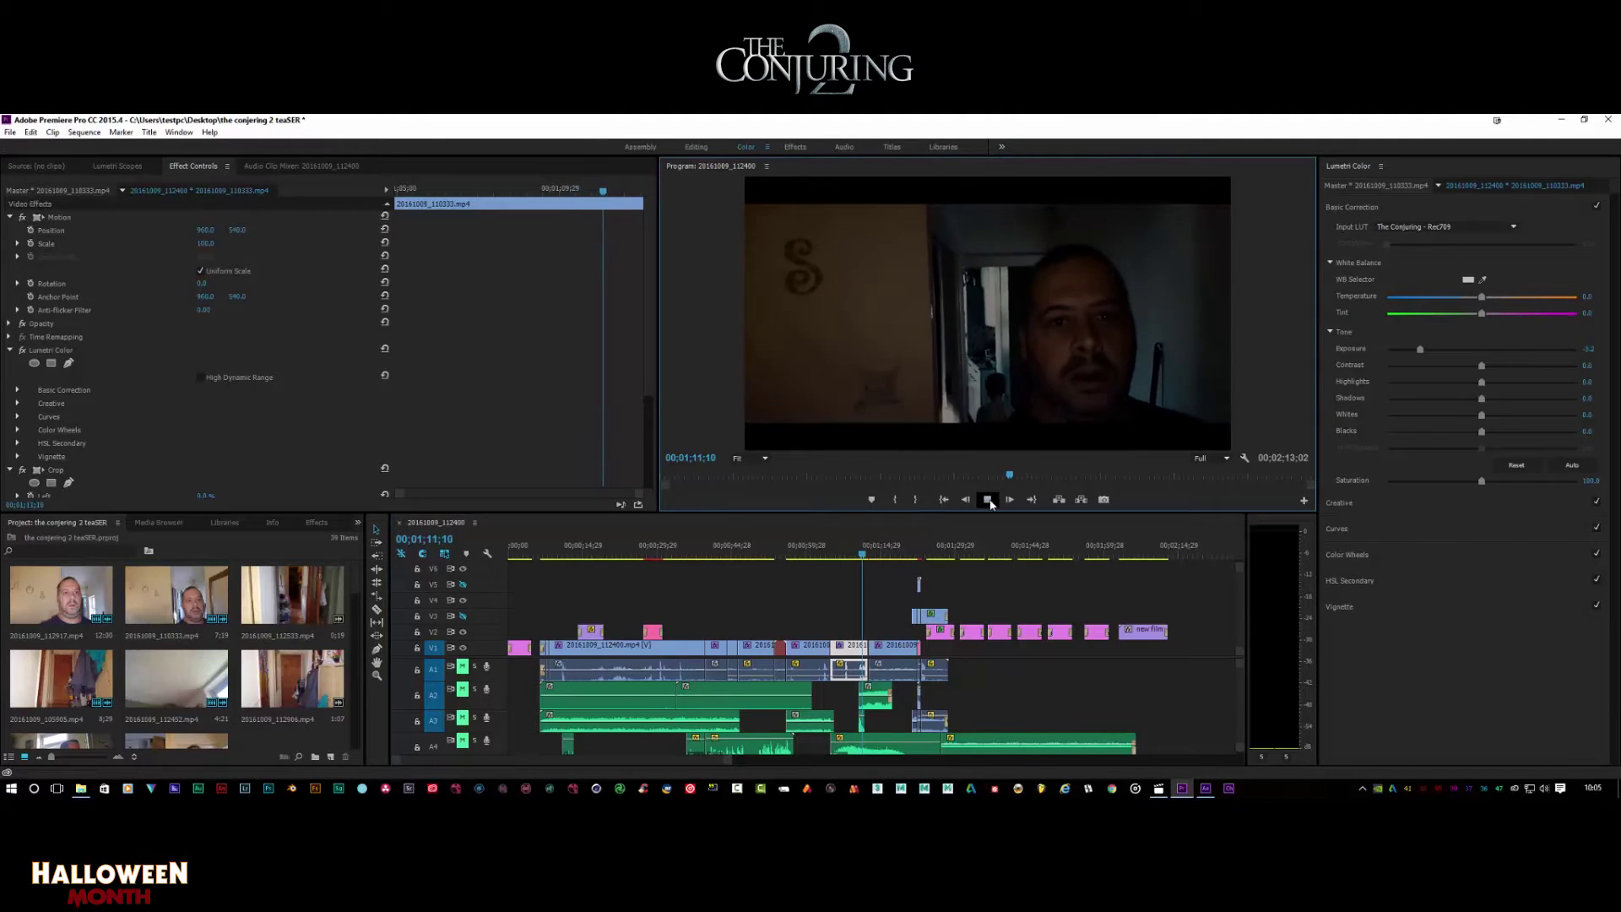
pyautogui.click(988, 499)
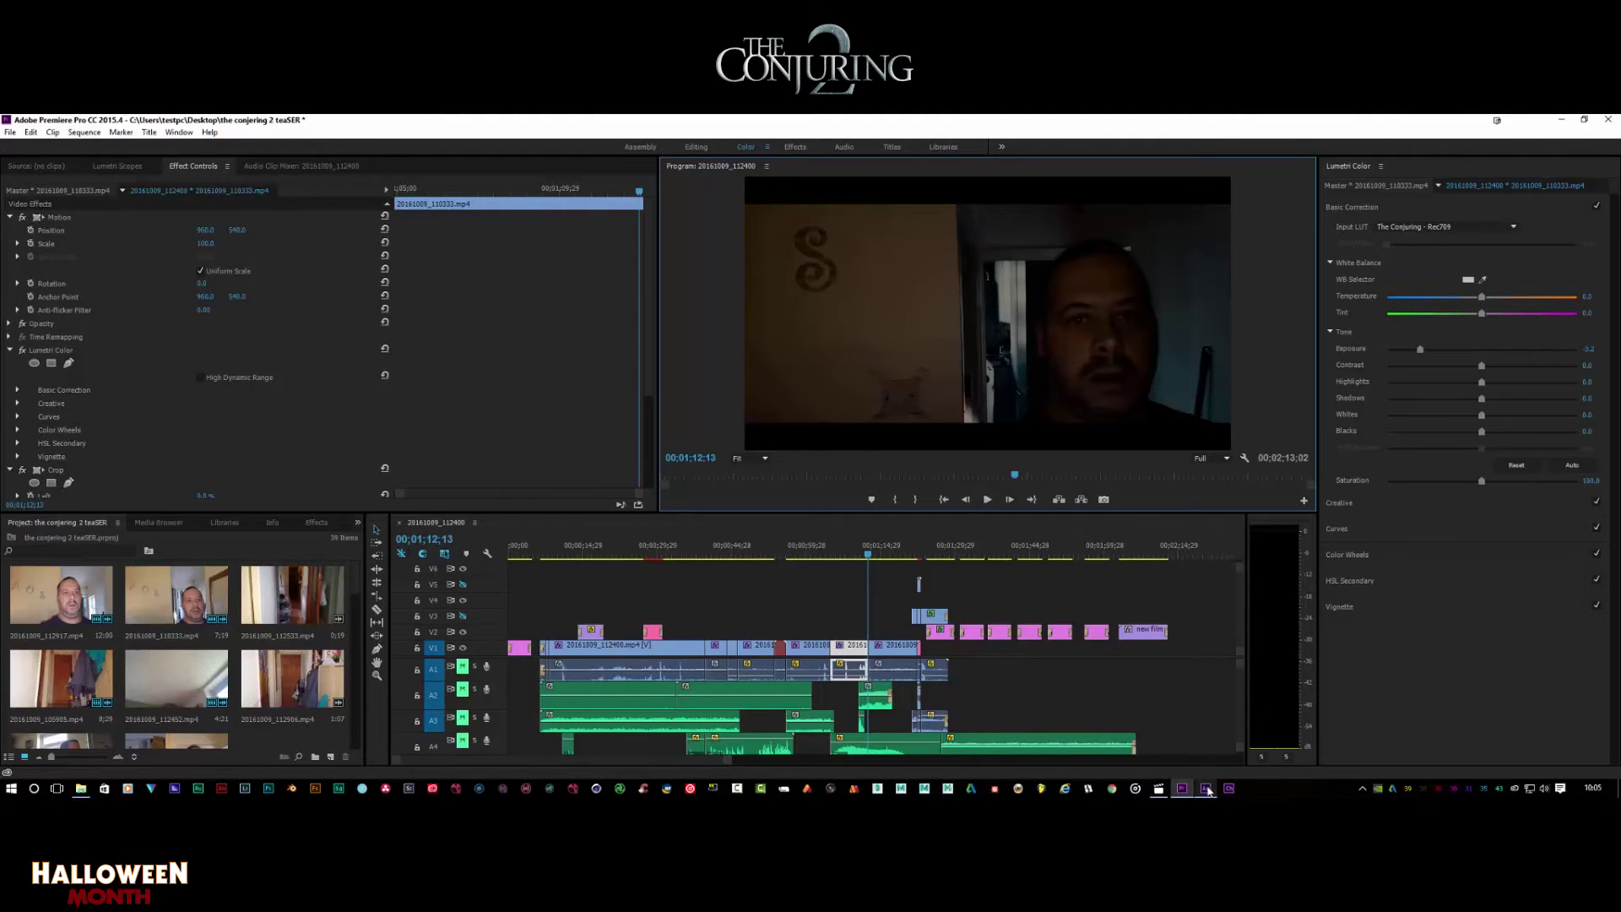
pyautogui.click(1206, 788)
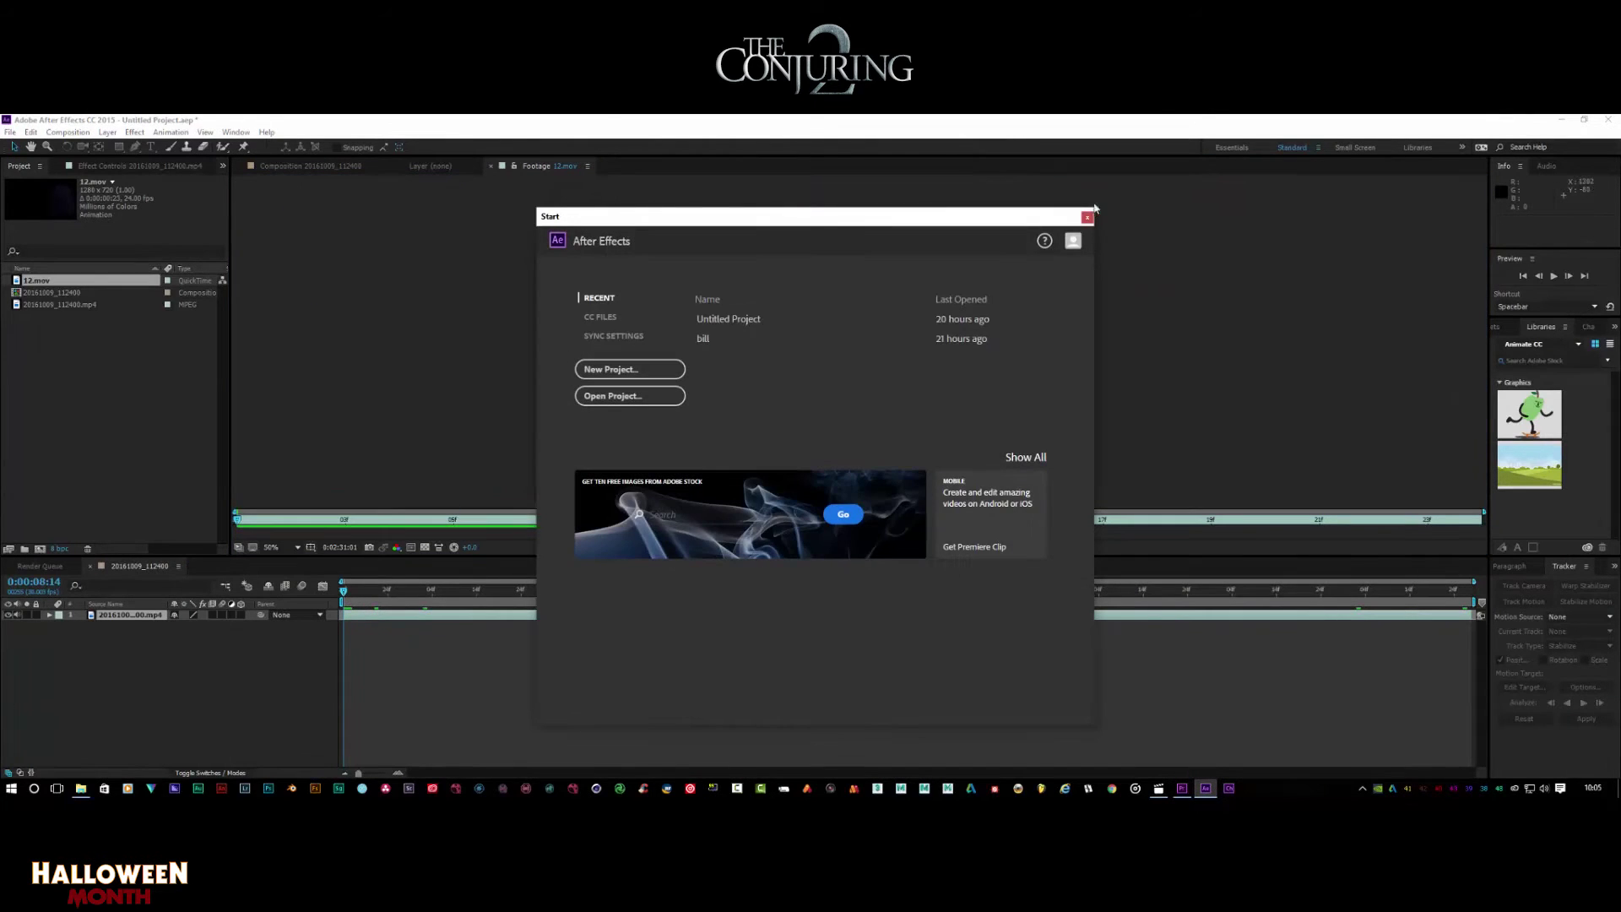
# Dismiss the start screen and scrub through the raw 12.mov ghost footage in the Footage viewer
pyautogui.click(1090, 225)
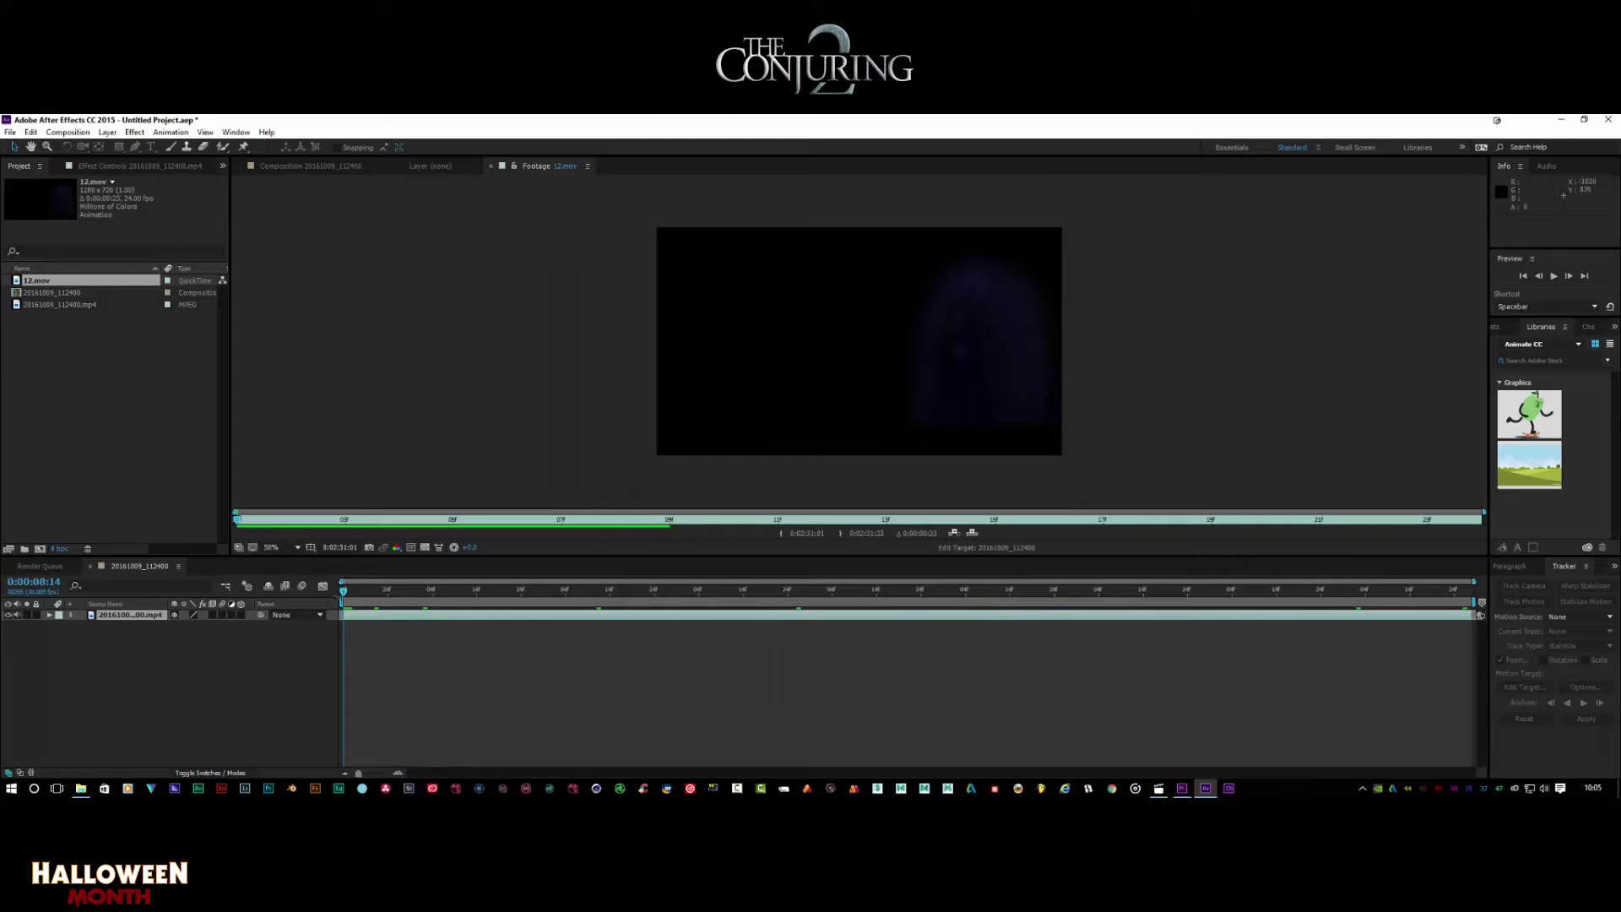
pyautogui.click(344, 600)
pyautogui.press('space')
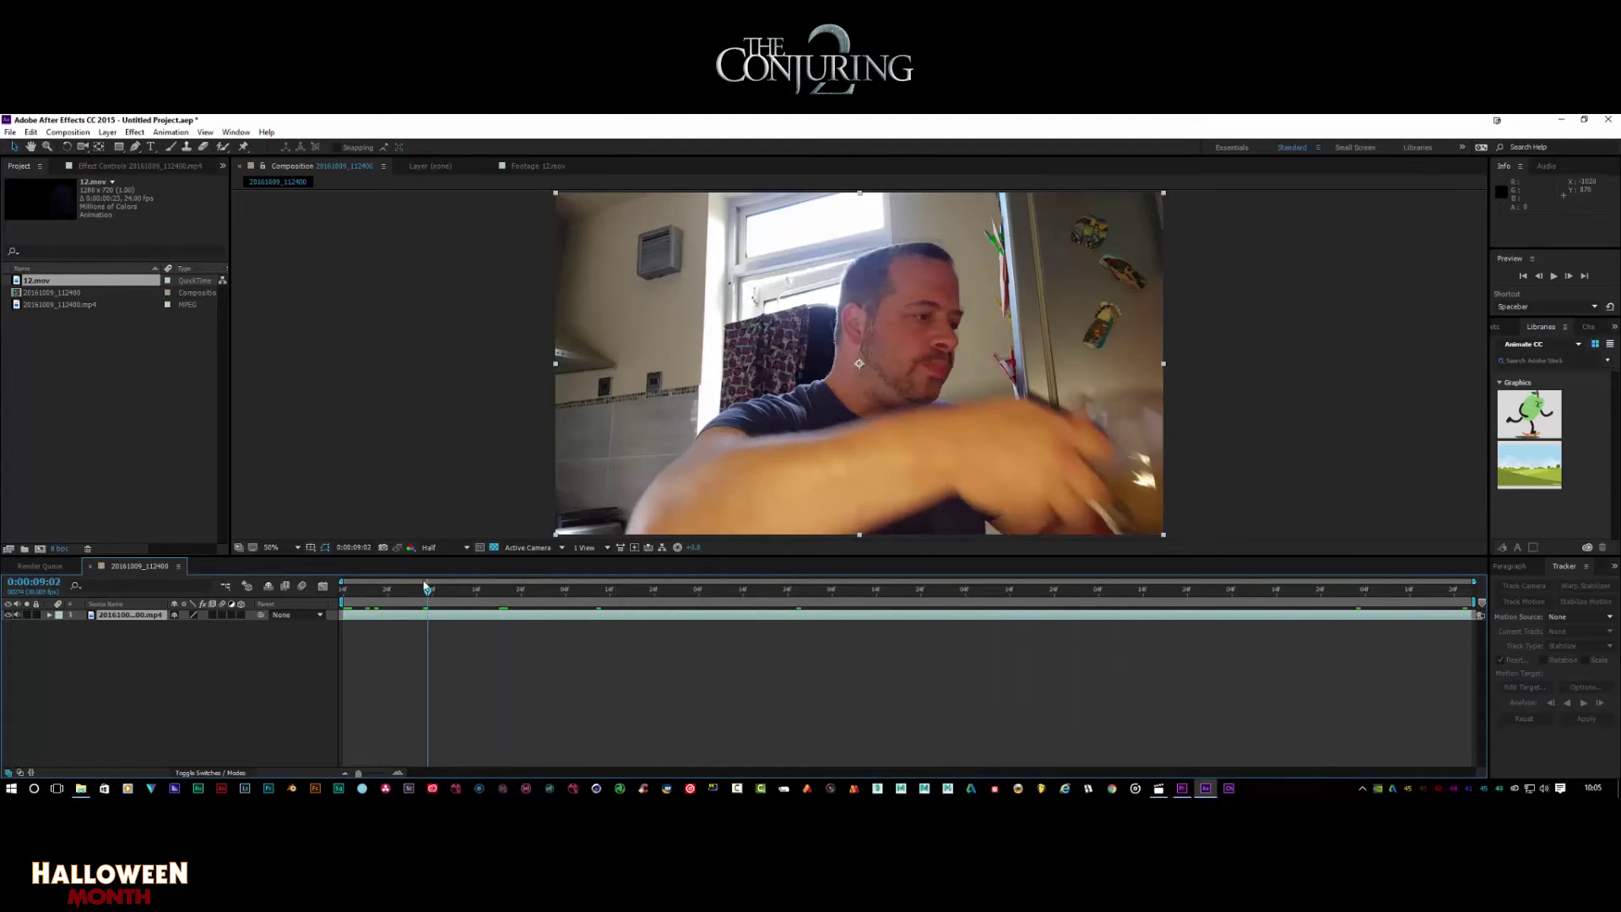
pyautogui.click(537, 166)
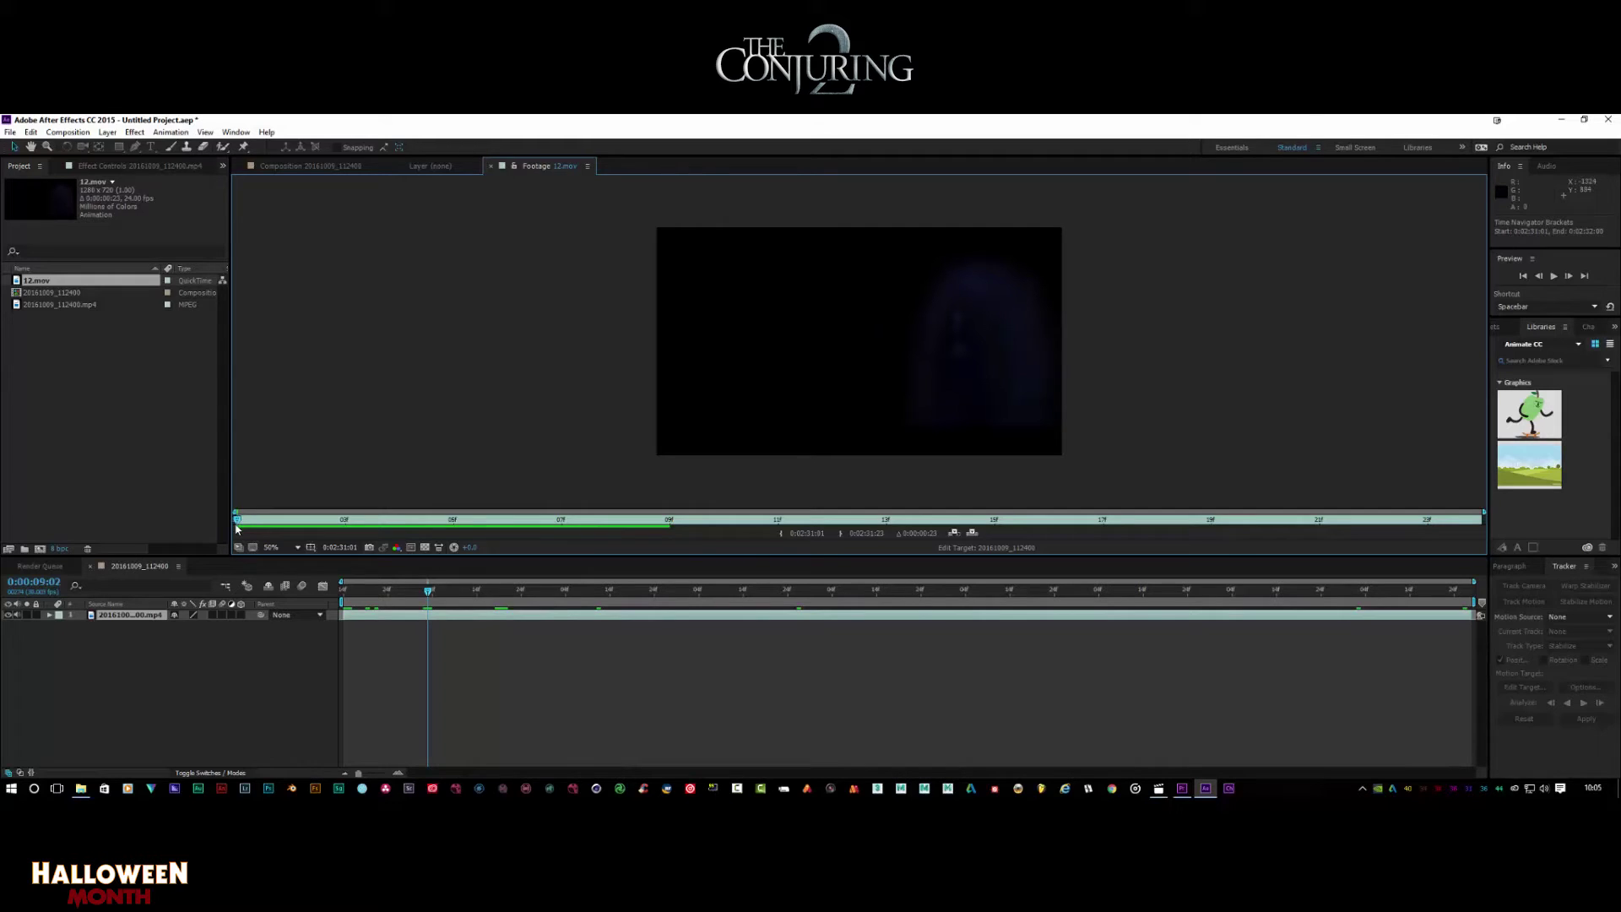
pyautogui.moveTo(266, 519); pyautogui.dragTo(1265, 519)
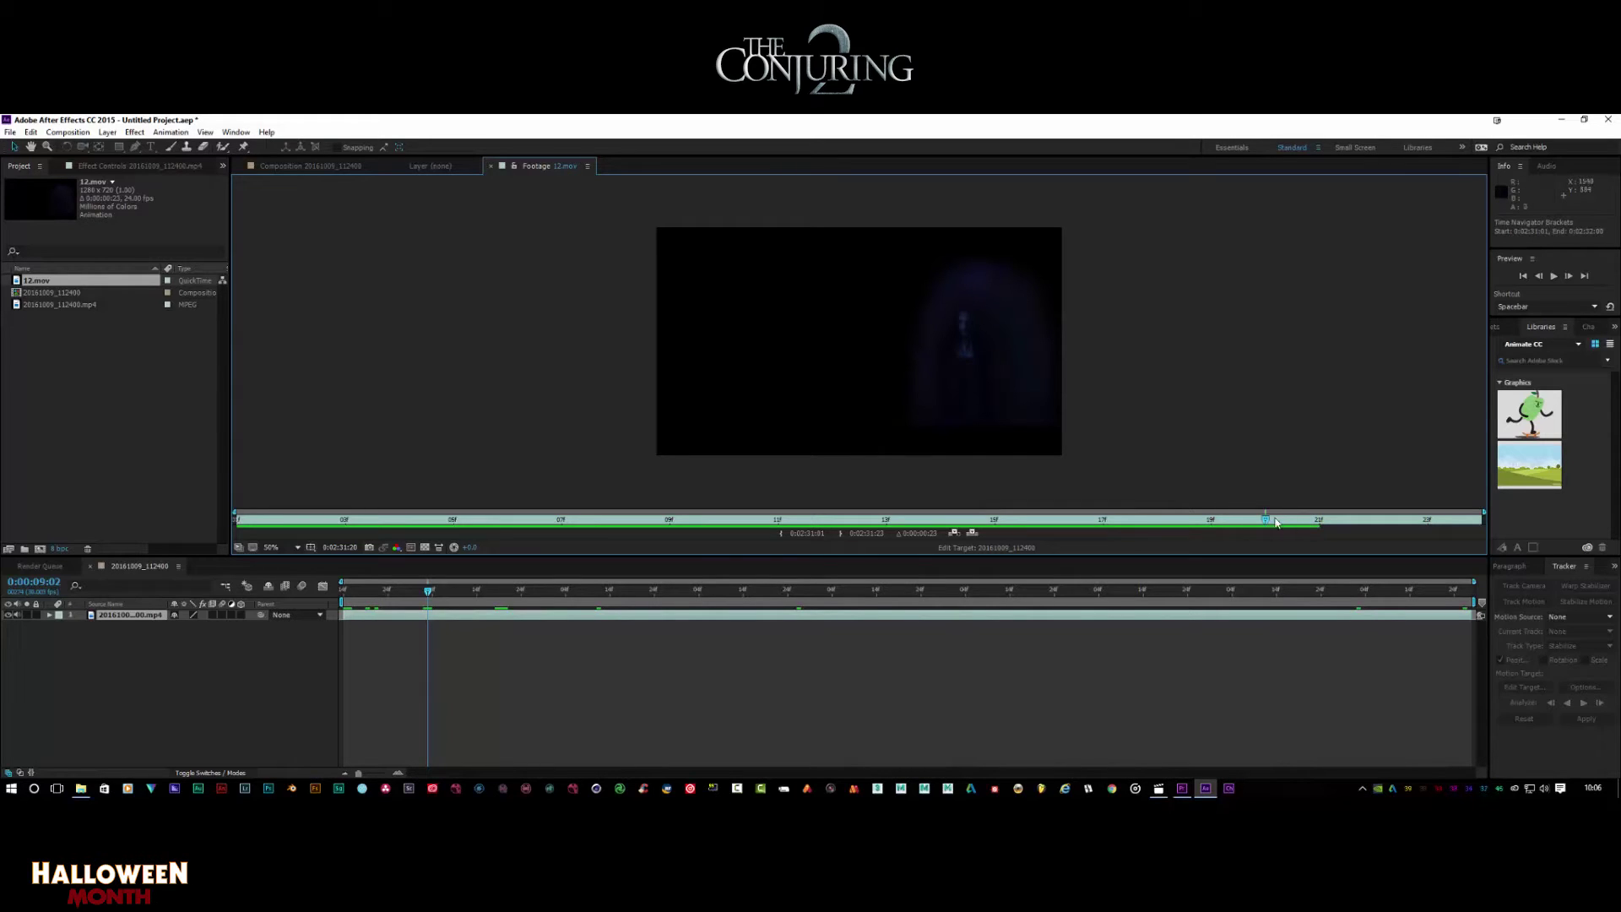
pyautogui.moveTo(1270, 519); pyautogui.dragTo(1332, 521)
pyautogui.moveTo(1321, 523); pyautogui.dragTo(349, 527)
pyautogui.click(304, 166)
# Set the composition time to 0:00:08:14 and add 12.mov as the top layer
pyautogui.moveTo(429, 590); pyautogui.dragTo(1096, 591)
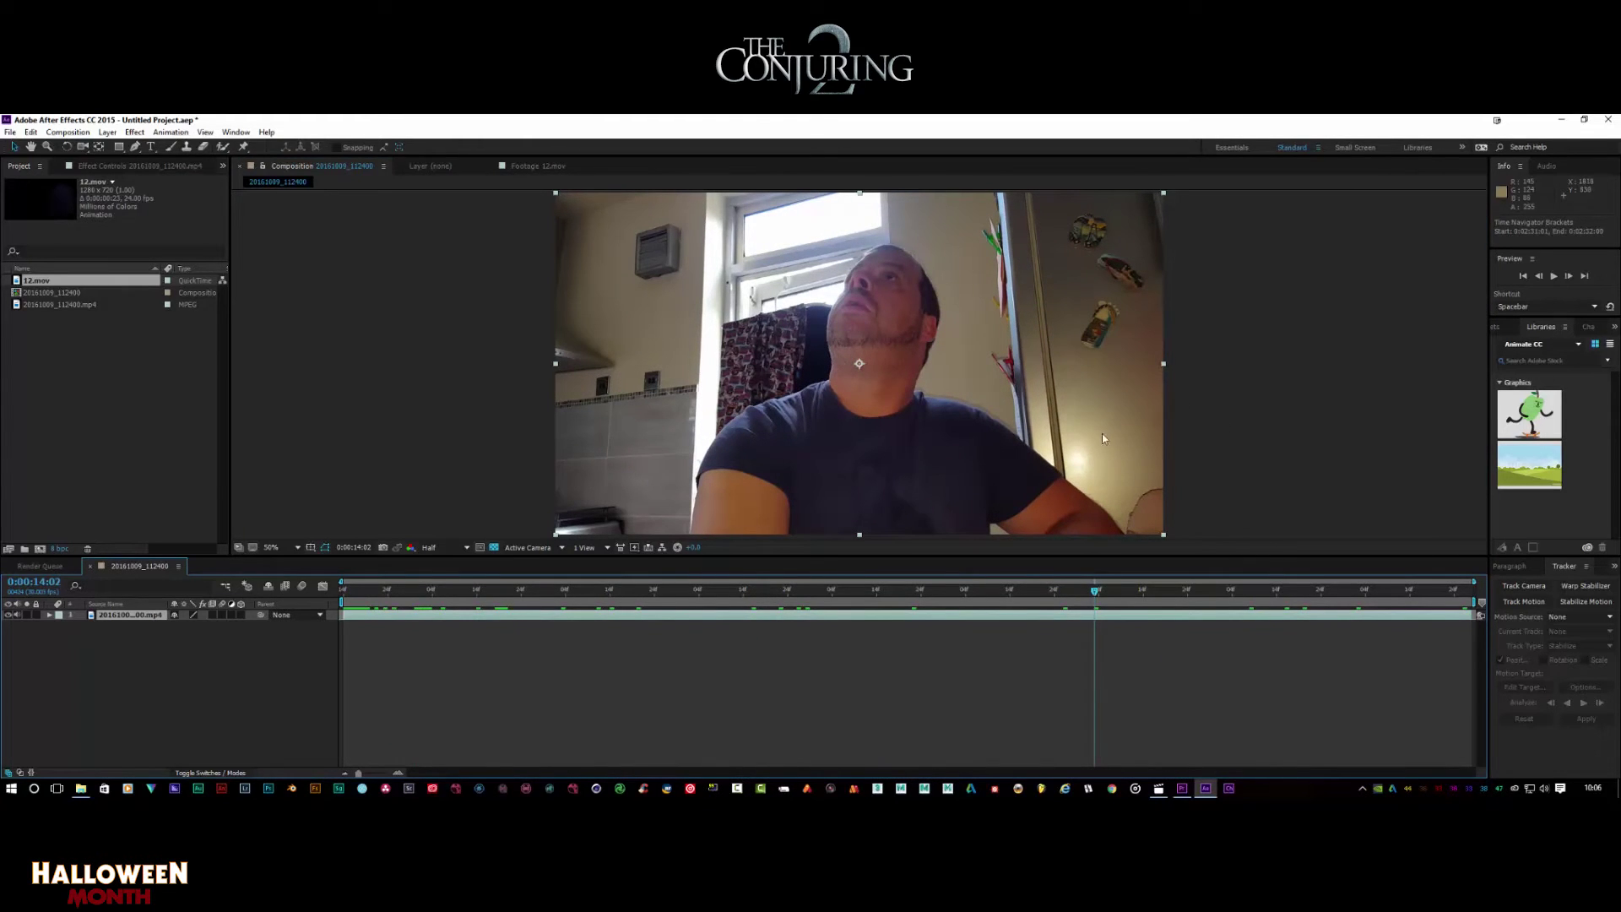
pyautogui.click(969, 591)
pyautogui.moveTo(969, 596); pyautogui.dragTo(743, 591)
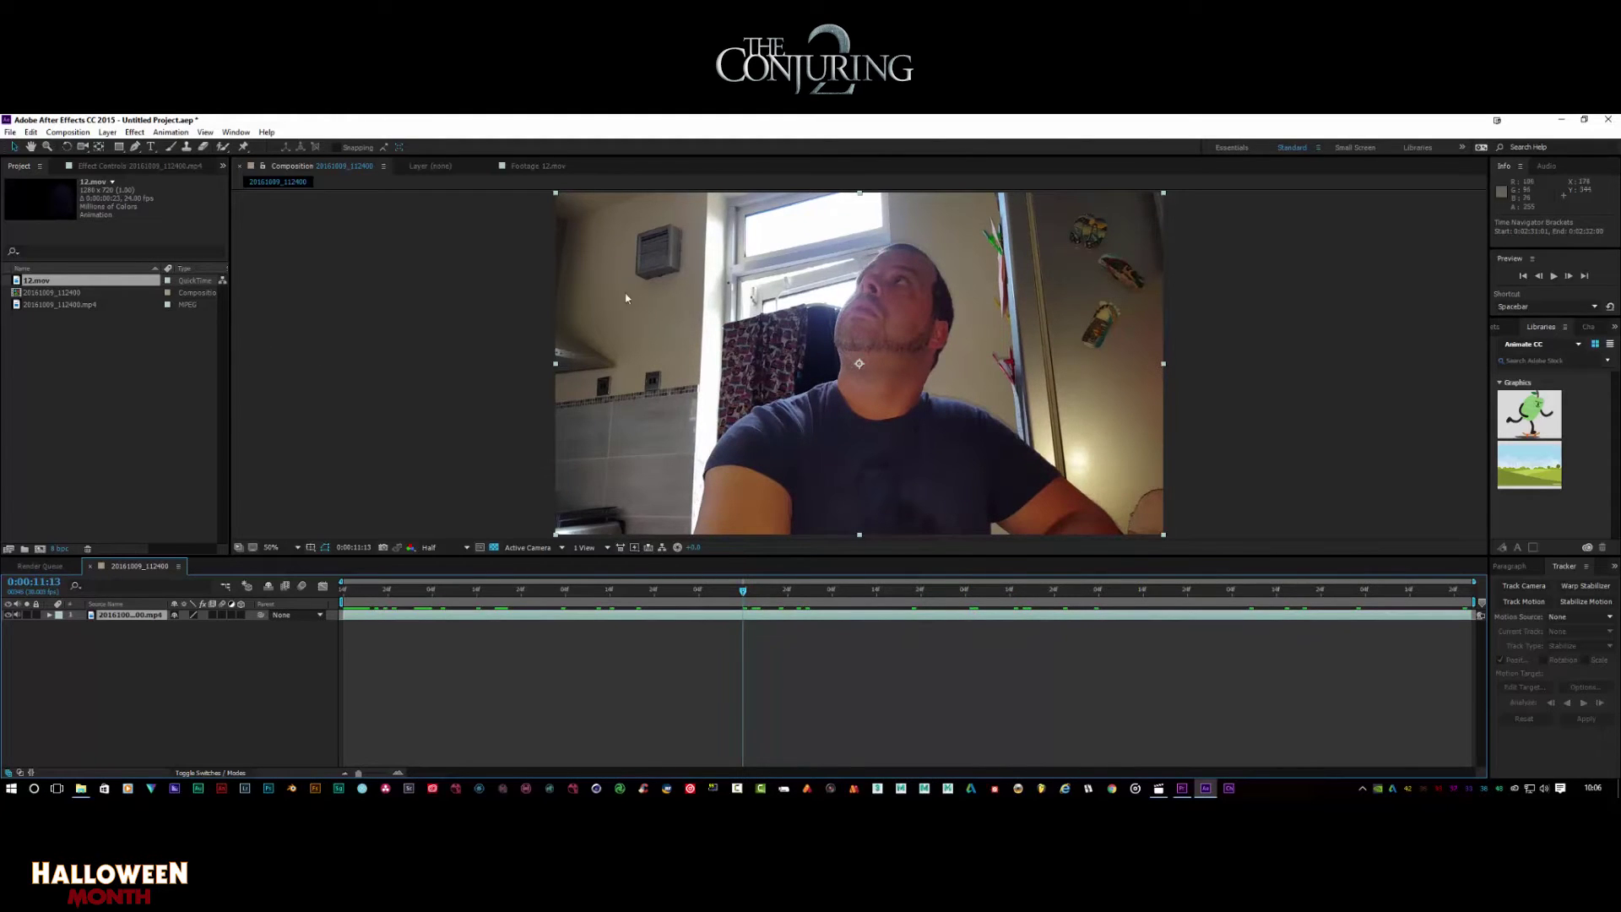
pyautogui.click(358, 591)
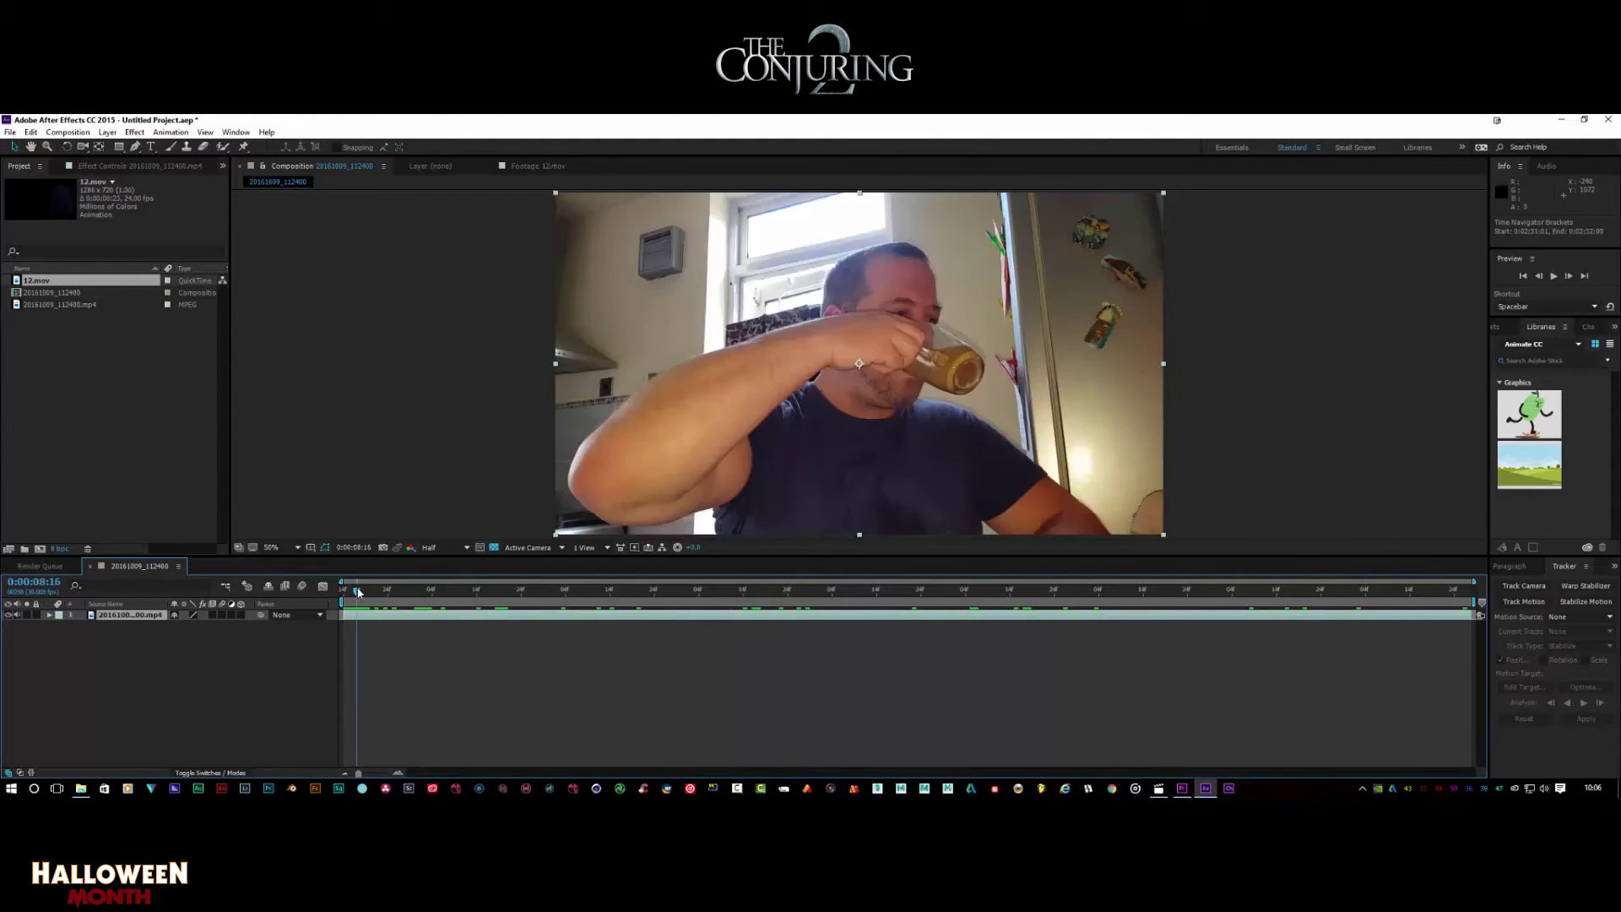
pyautogui.press('pagedown')
pyautogui.press('pagedown')
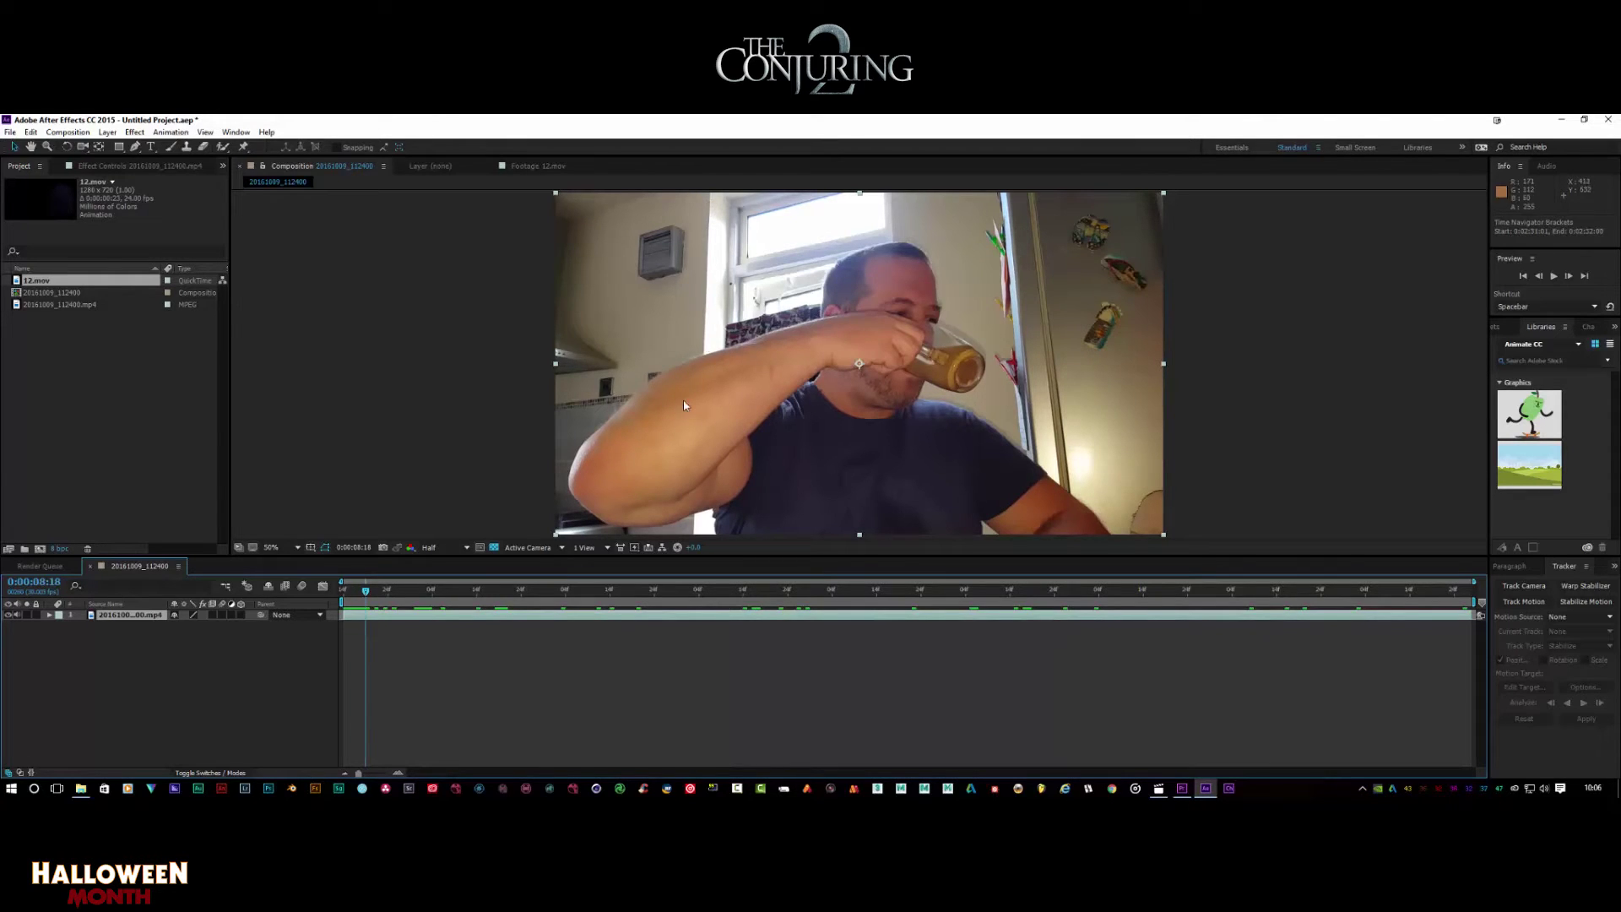
pyautogui.press('pageup')
pyautogui.press('pageup')
pyautogui.press('pageup')
pyautogui.press('pageup')
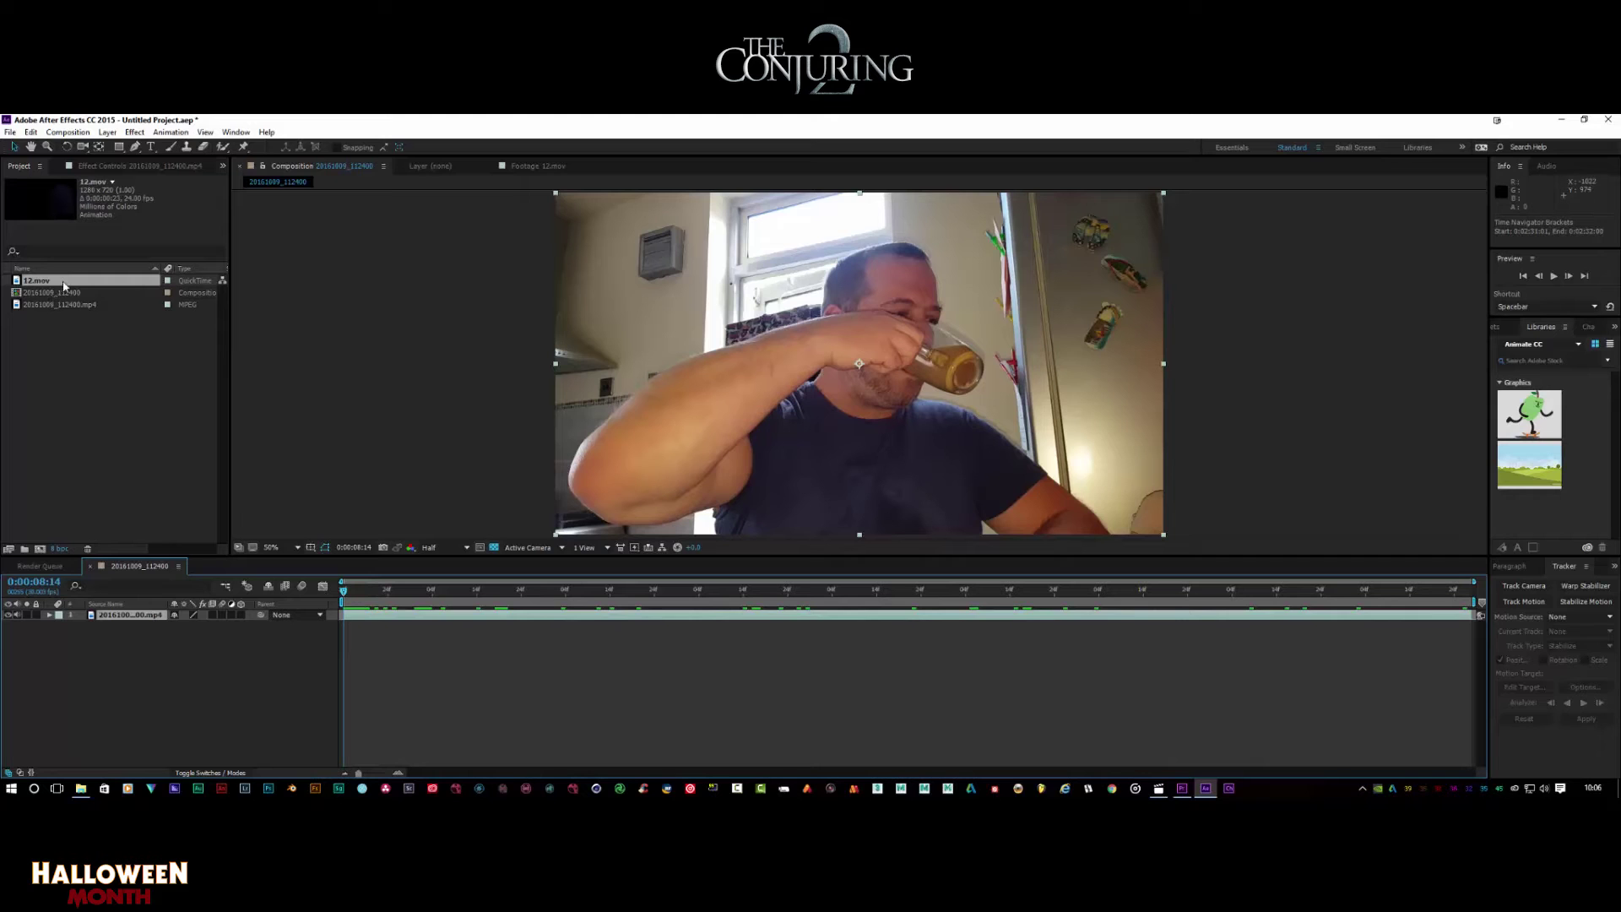
pyautogui.moveTo(63, 285); pyautogui.dragTo(634, 218)
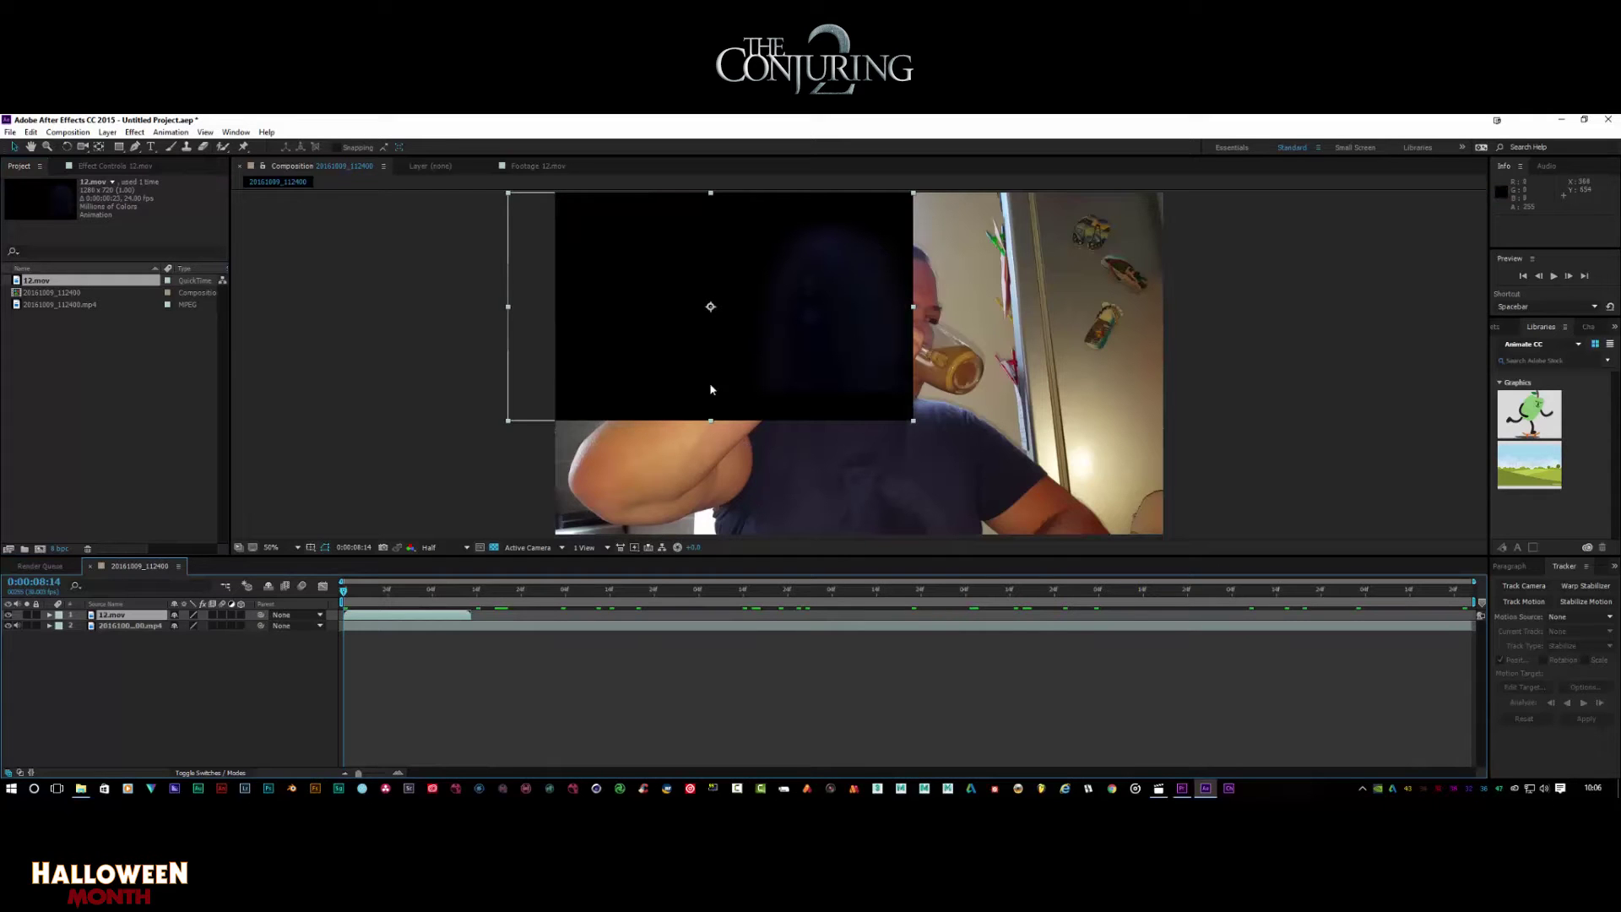
# Hide the face video layer, shift the ghost layer down-left, and zoom the viewer to 50%
pyautogui.click(8, 626)
pyautogui.moveTo(821, 296); pyautogui.dragTo(799, 361)
pyautogui.scroll(3, 799, 361)
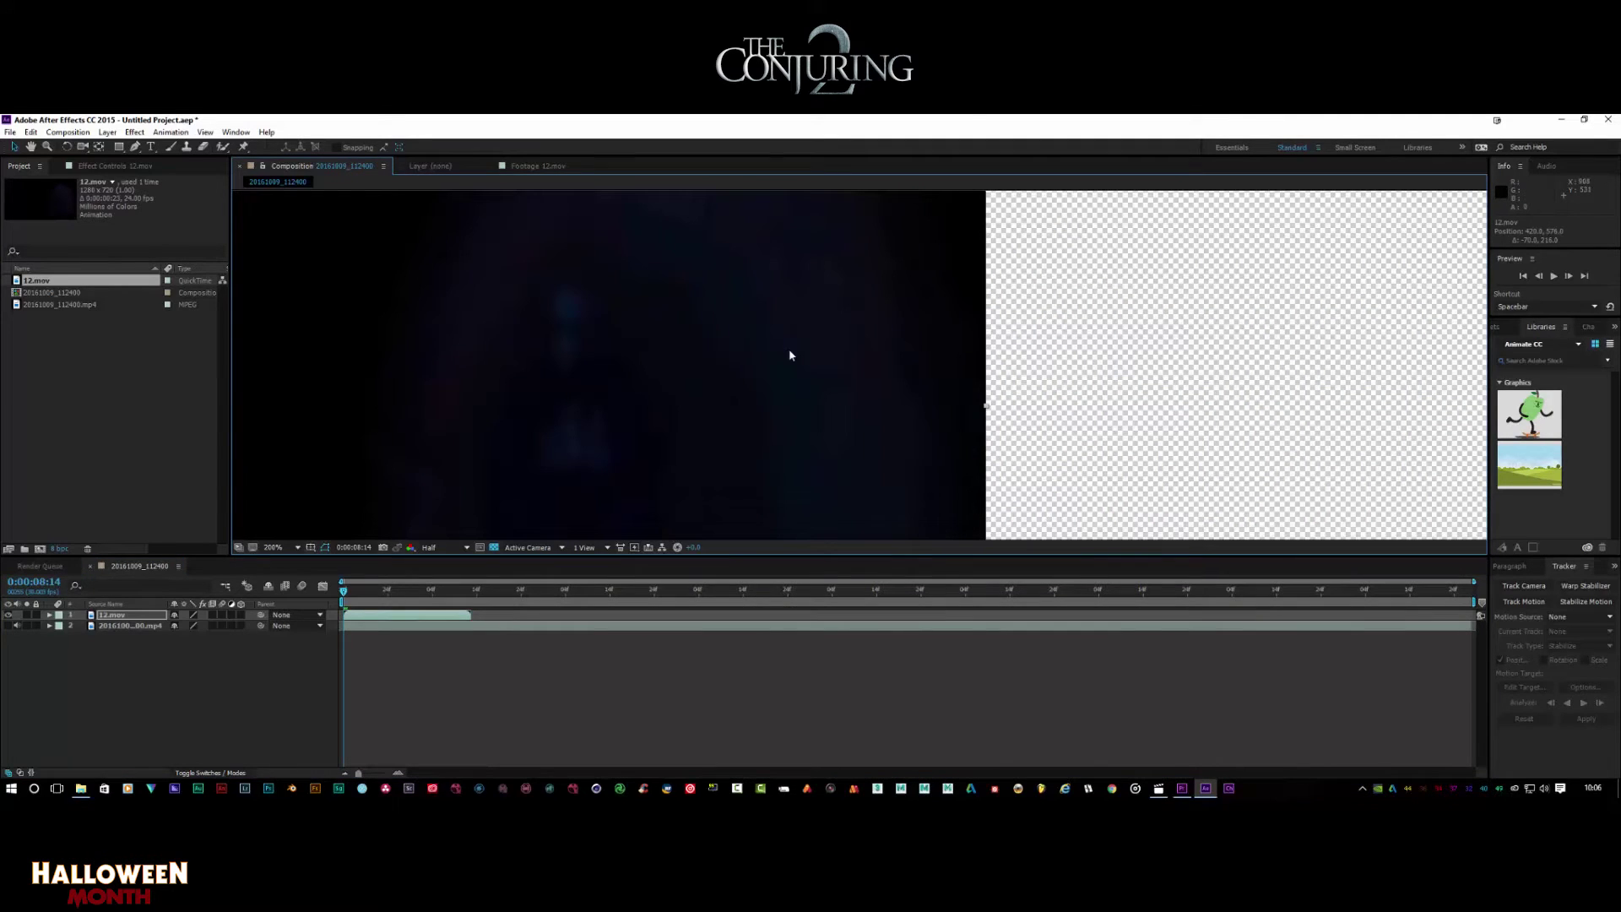
pyautogui.scroll(-2, 579, 322)
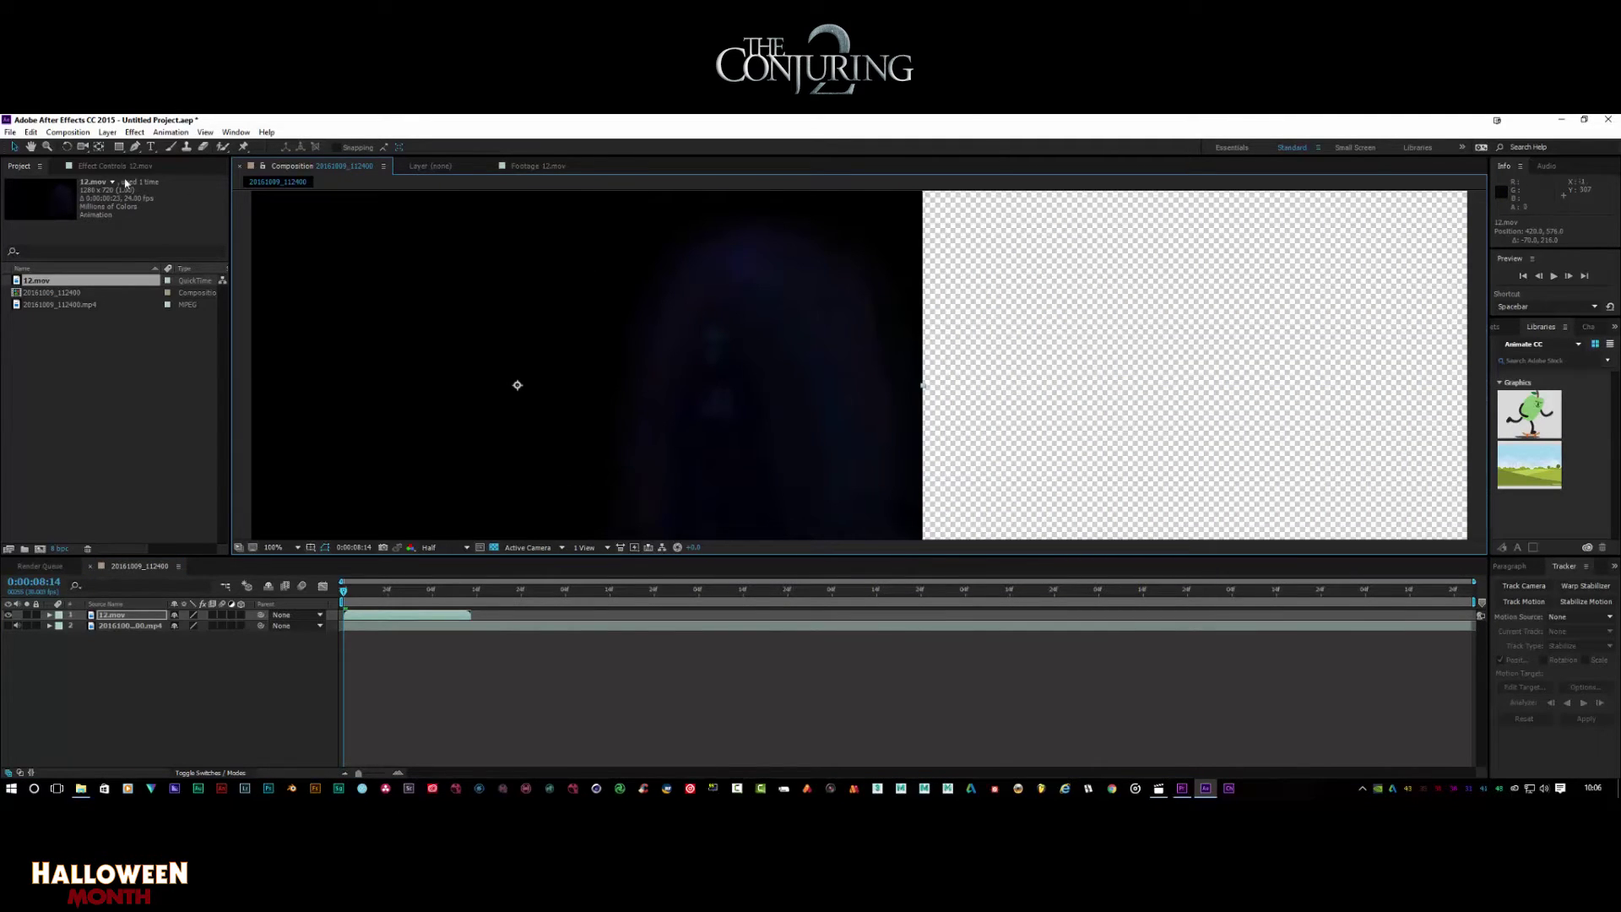
pyautogui.click(135, 147)
pyautogui.press(',')
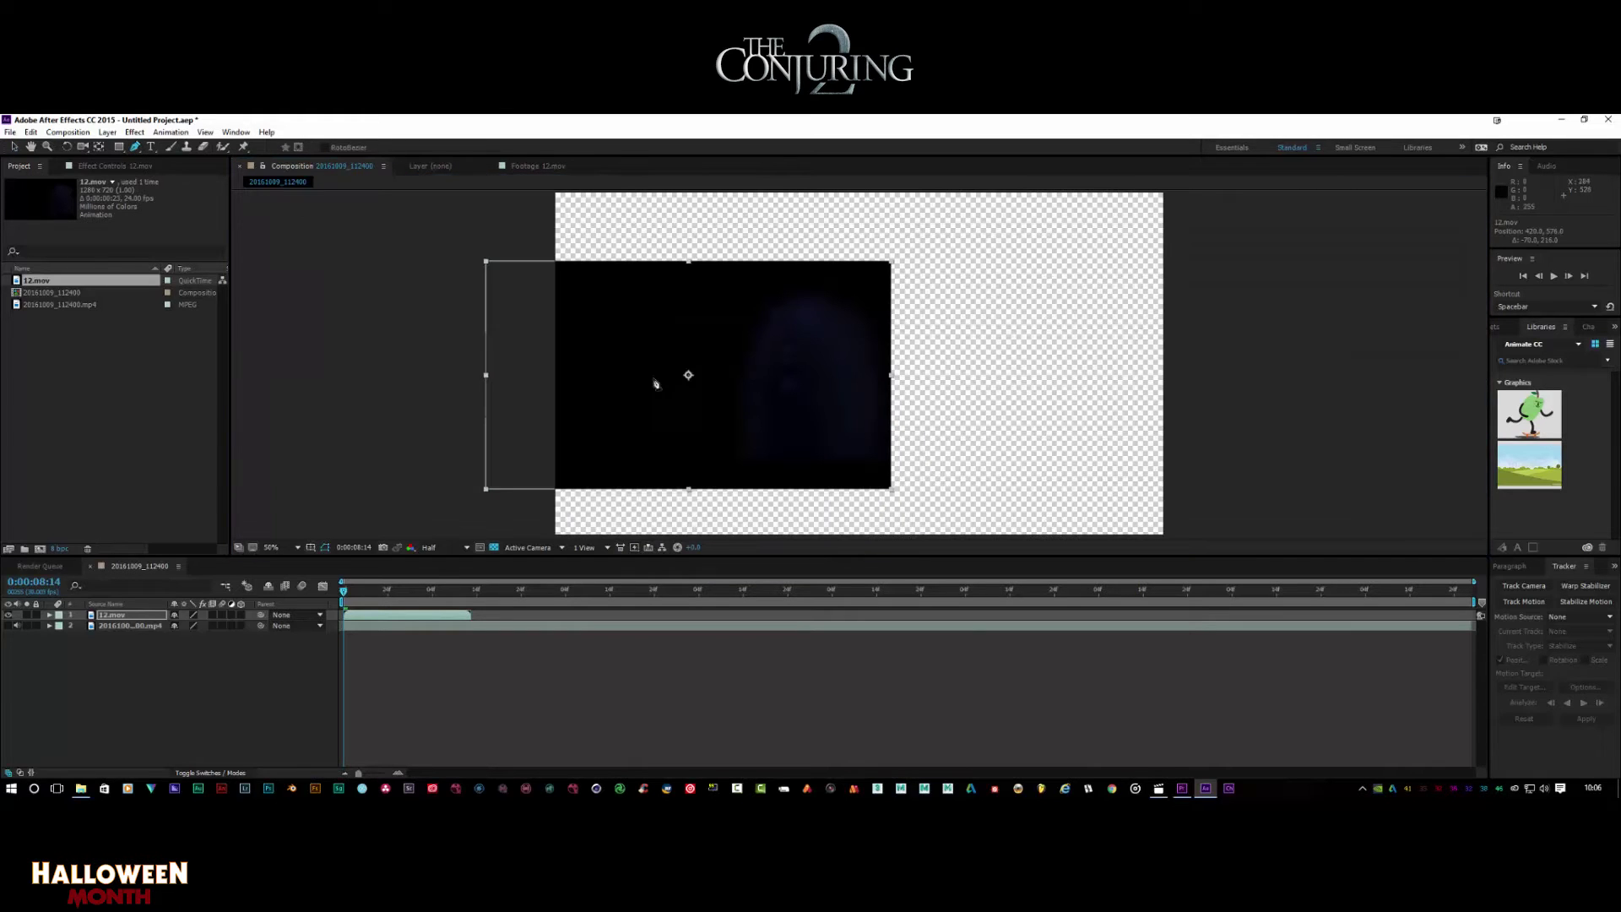
# Draw a closed RotoBezier mask tracing the ghost figure's outline
pyautogui.click(760, 484)
pyautogui.click(734, 429)
pyautogui.click(738, 347)
pyautogui.click(757, 303)
pyautogui.click(803, 261)
pyautogui.click(849, 269)
pyautogui.click(890, 300)
pyautogui.click(899, 342)
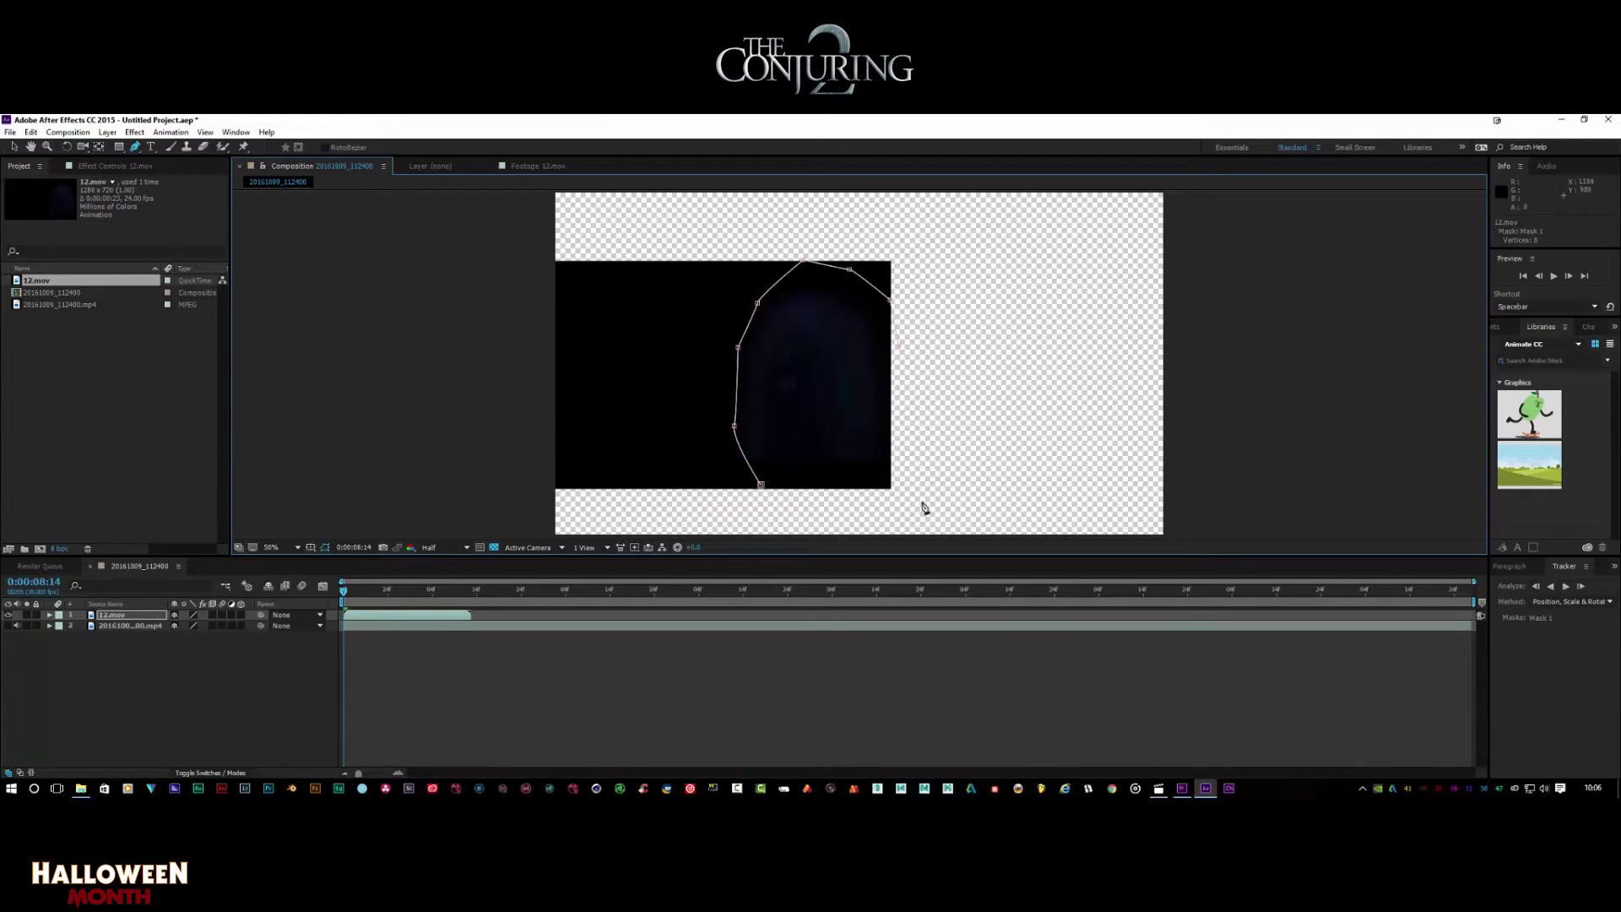
pyautogui.click(884, 488)
pyautogui.click(764, 491)
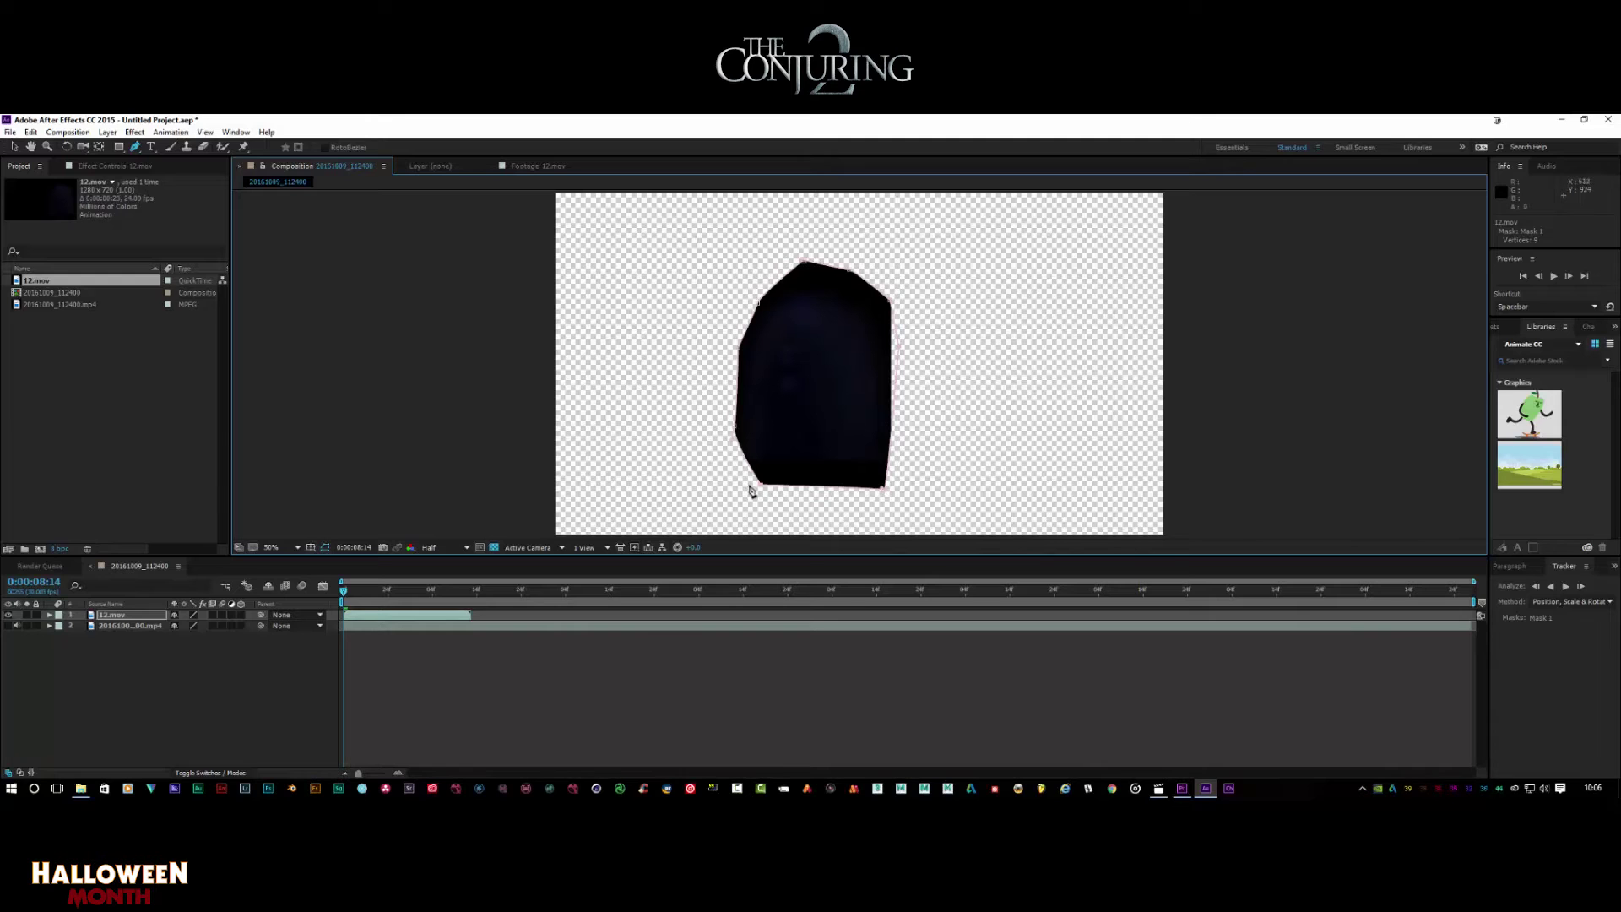
# Feather the mask by 155 pixels and pull in its top and right shoulder
pyautogui.press('f')
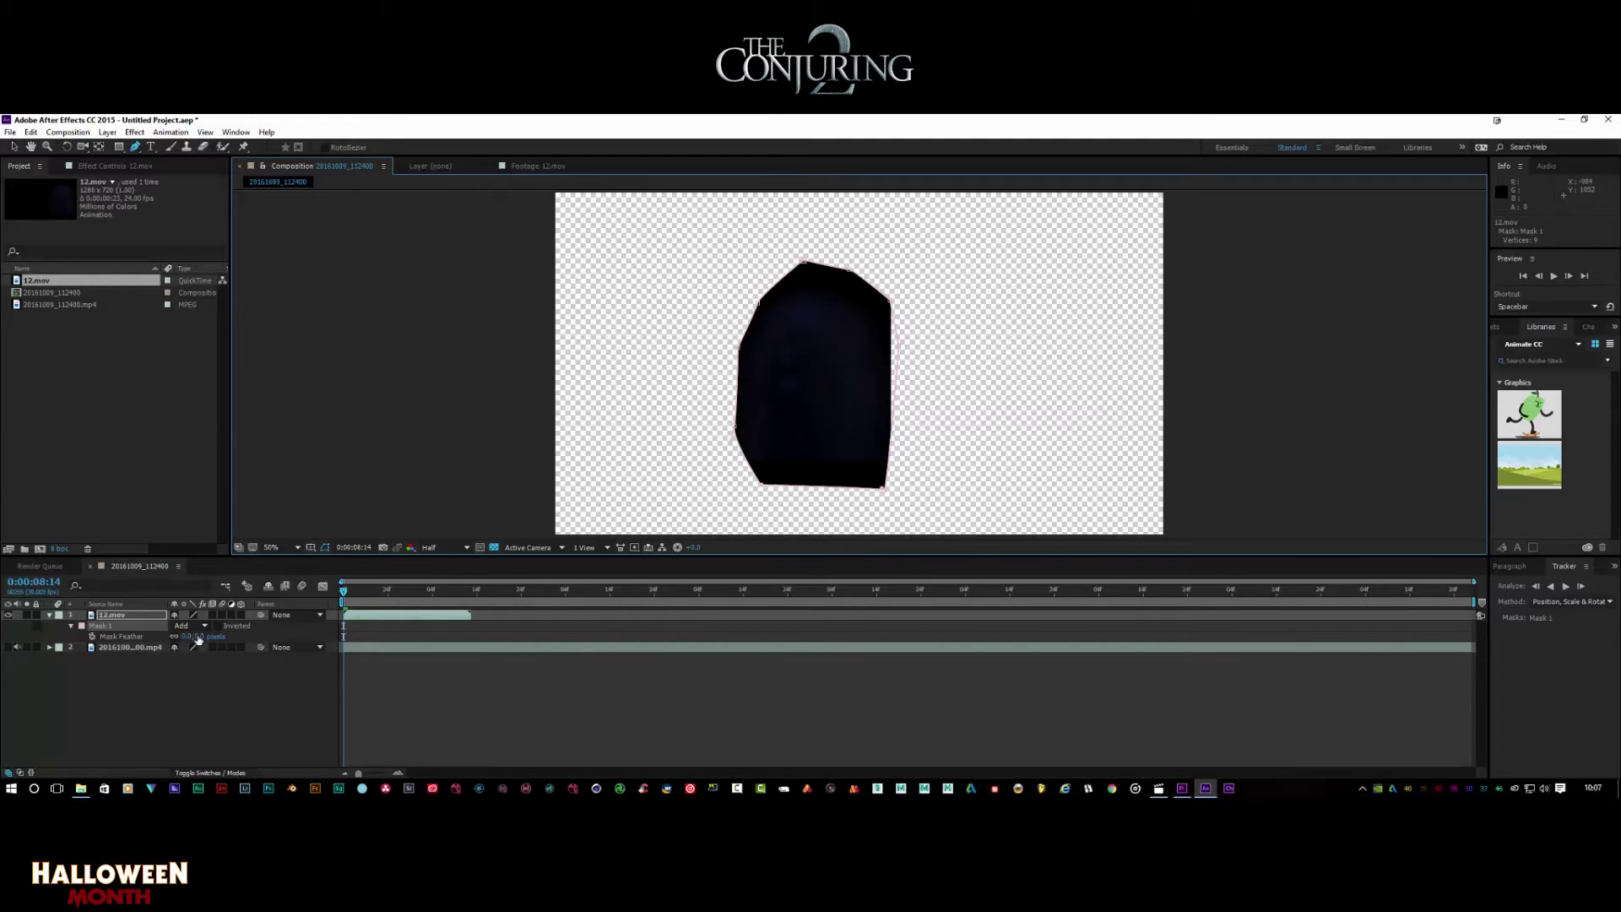
pyautogui.moveTo(187, 636); pyautogui.dragTo(295, 636)
pyautogui.click(15, 147)
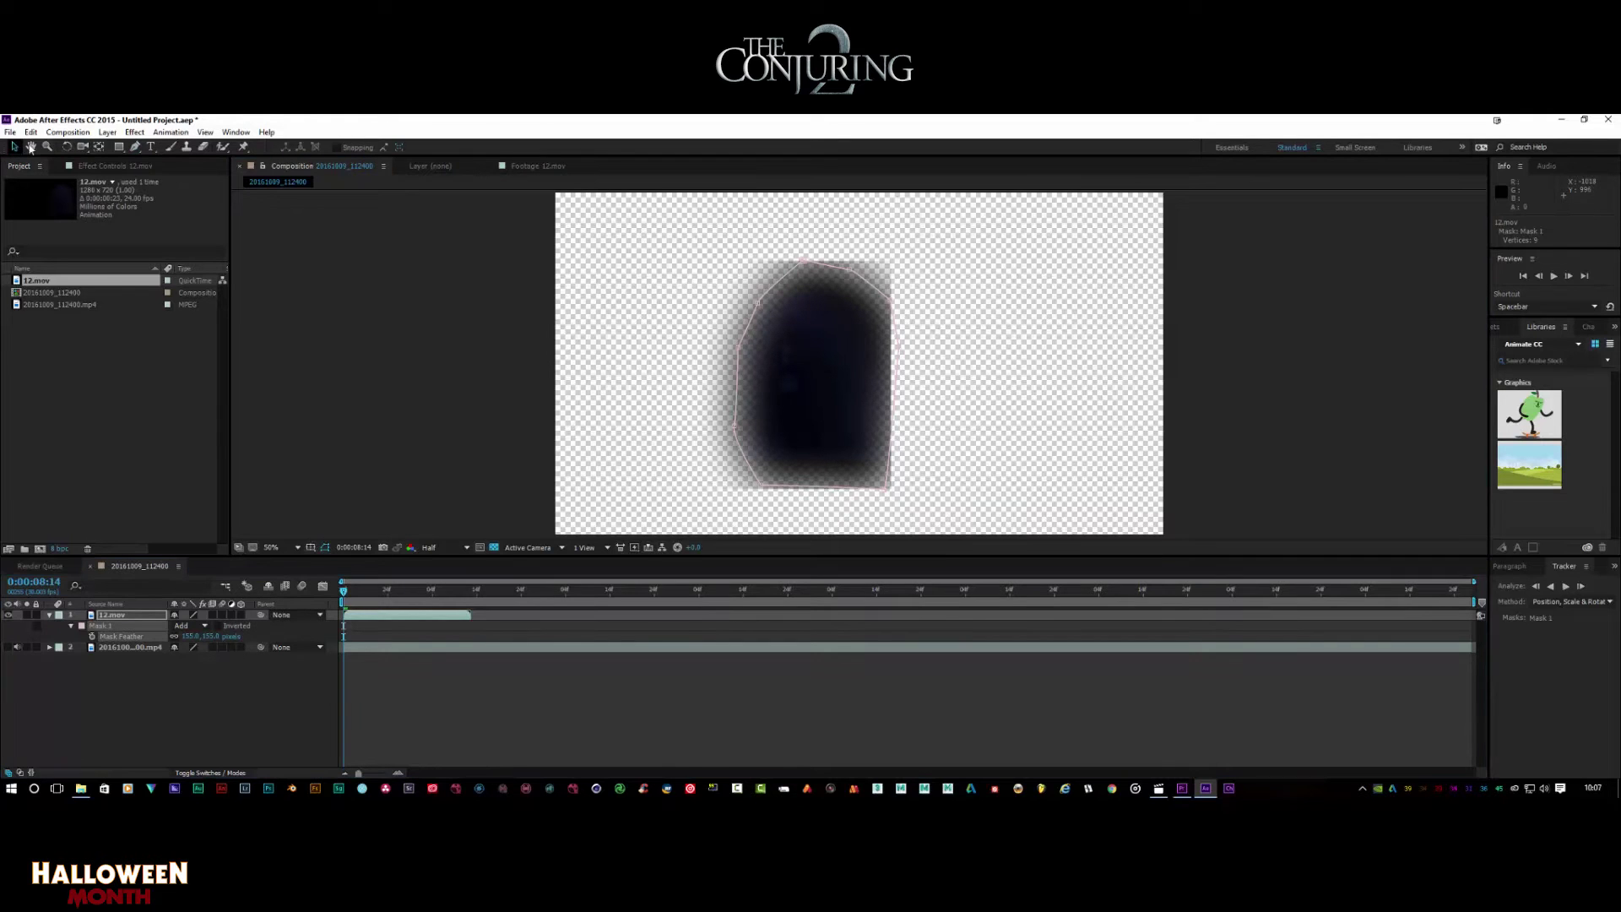
pyautogui.moveTo(862, 263); pyautogui.dragTo(775, 301)
pyautogui.moveTo(891, 302); pyautogui.dragTo(844, 309)
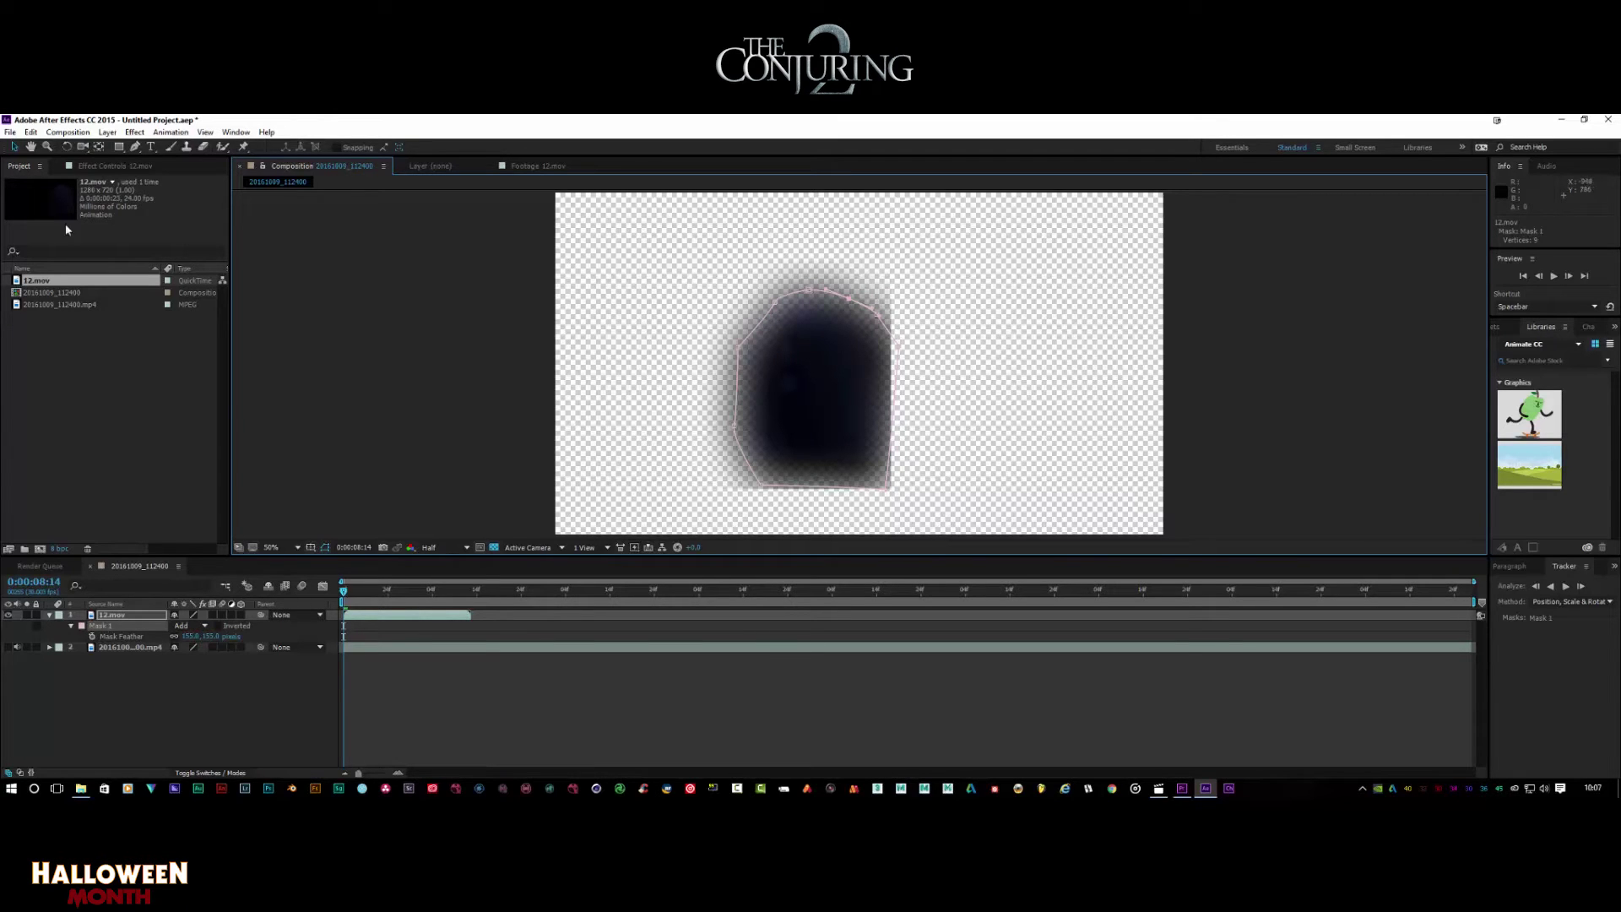
# Move the feathered ghost cutout to the upper-left and make the face video visible again
pyautogui.click(15, 149)
pyautogui.click(843, 409)
pyautogui.moveTo(839, 427); pyautogui.dragTo(634, 332)
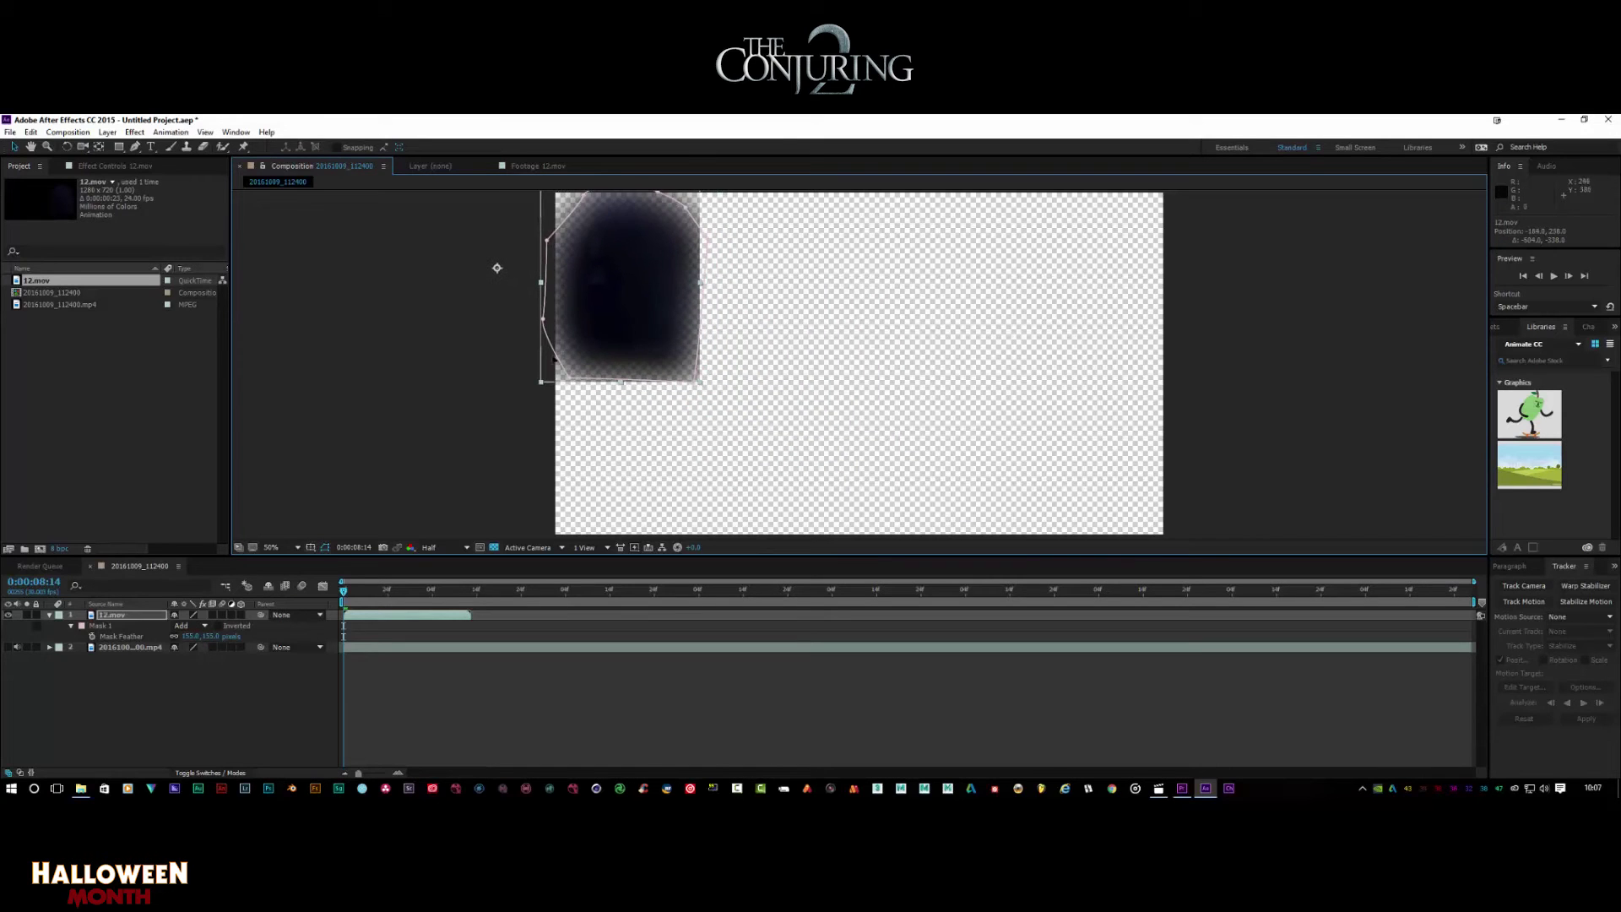
pyautogui.click(9, 647)
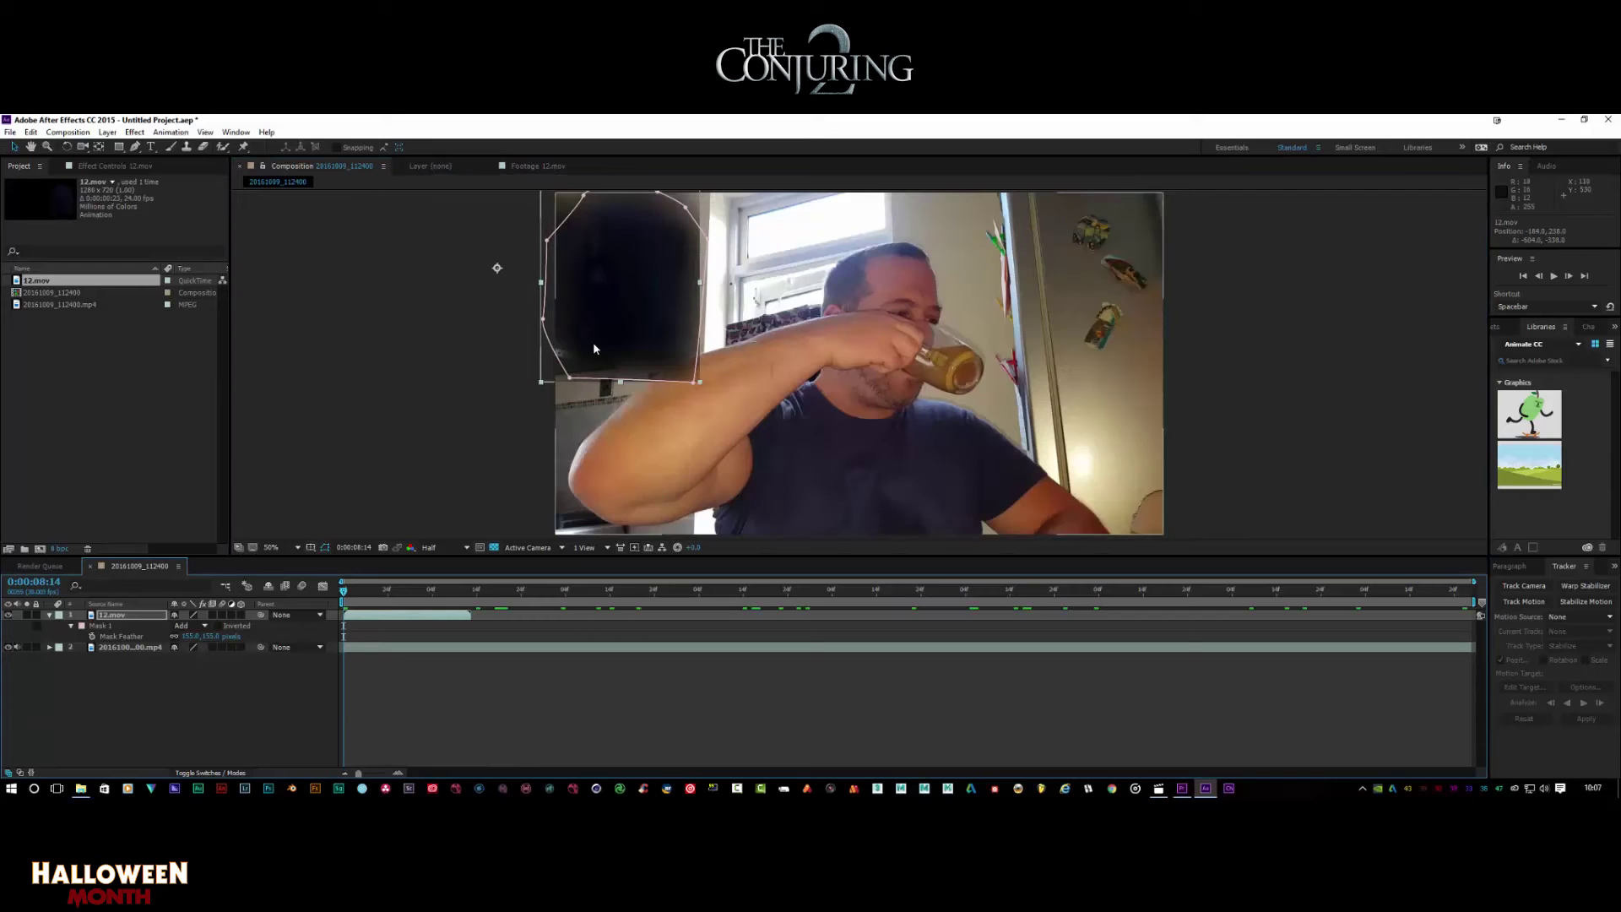
pyautogui.moveTo(630, 346); pyautogui.dragTo(632, 336)
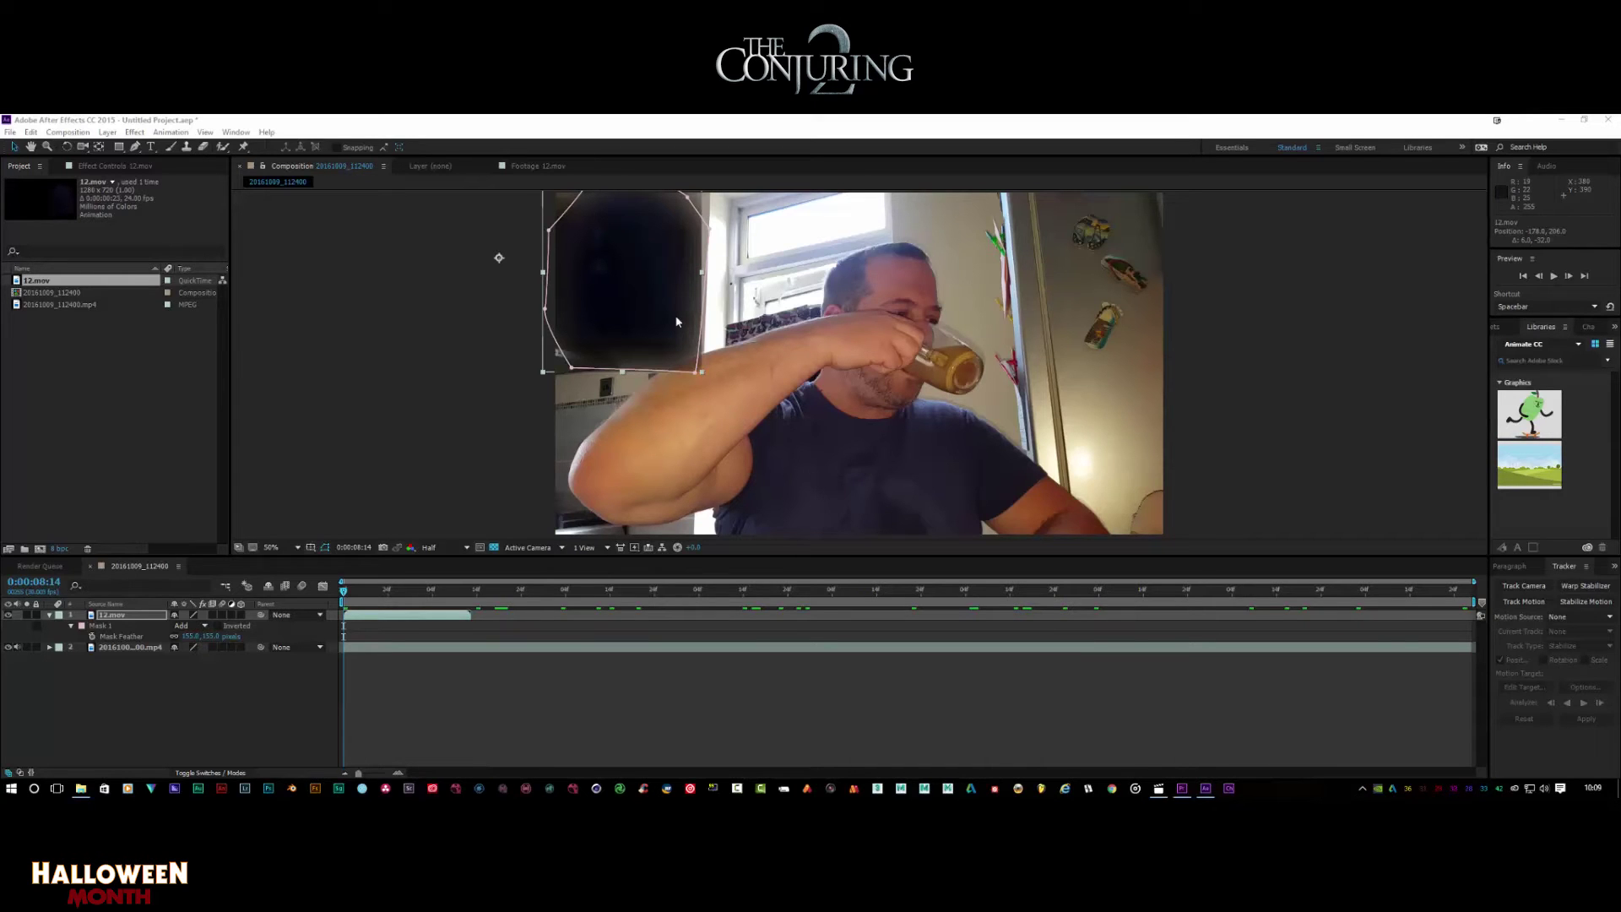
pyautogui.click(61, 623)
pyautogui.click(49, 614)
pyautogui.click(110, 625)
# Darken the face footage with a Curves effect using a sagging curve
pyautogui.rightClick(114, 631)
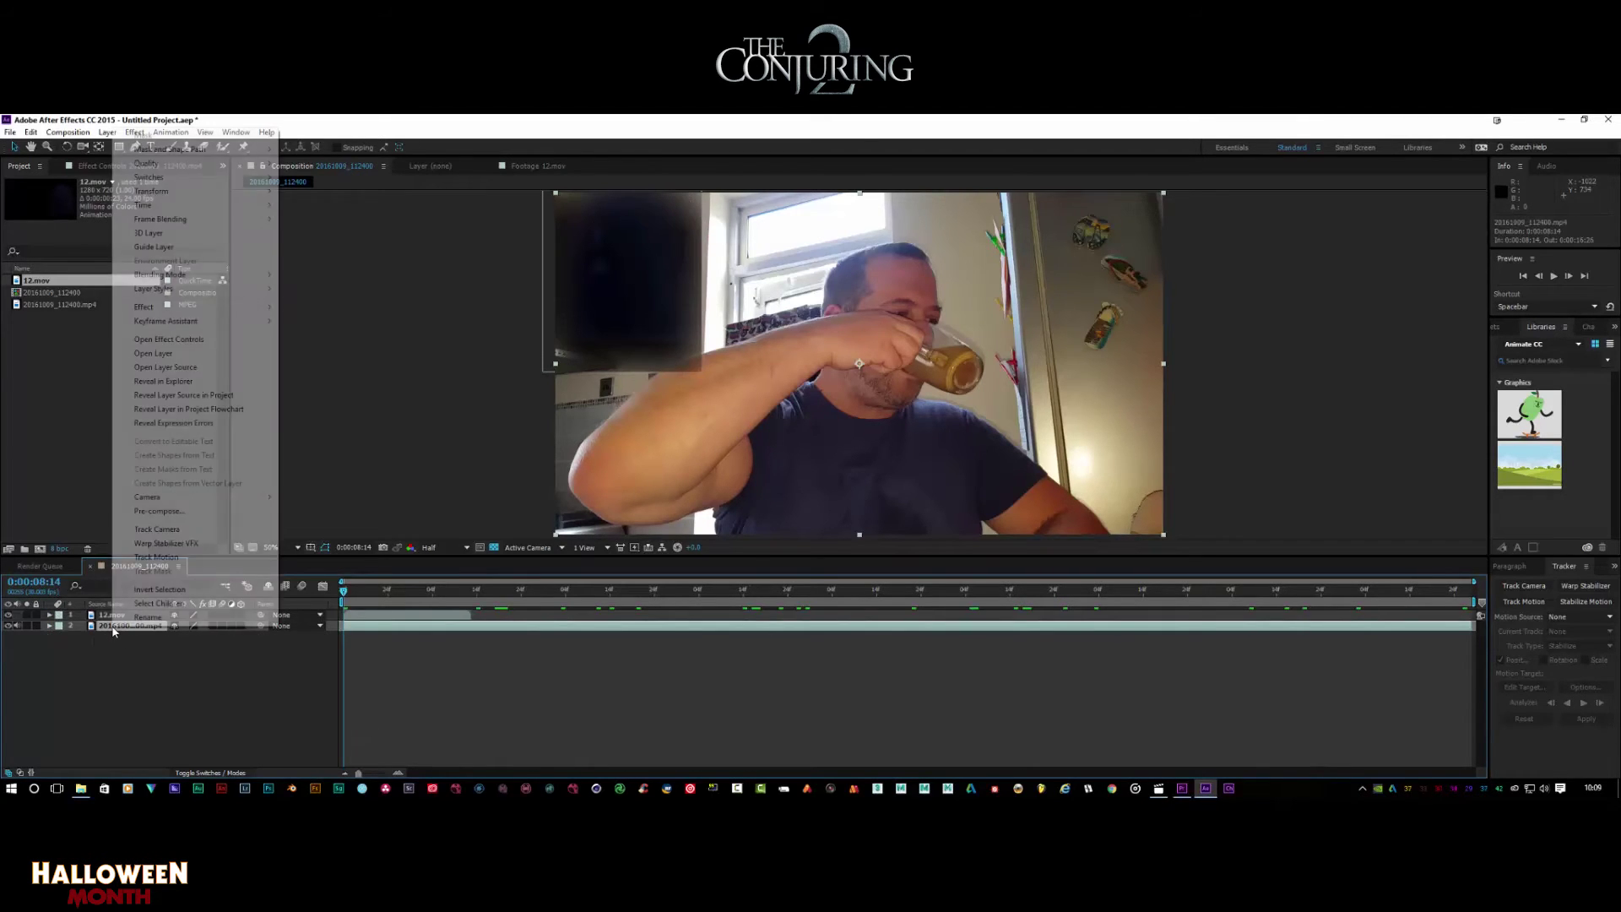
pyautogui.moveTo(218, 308)
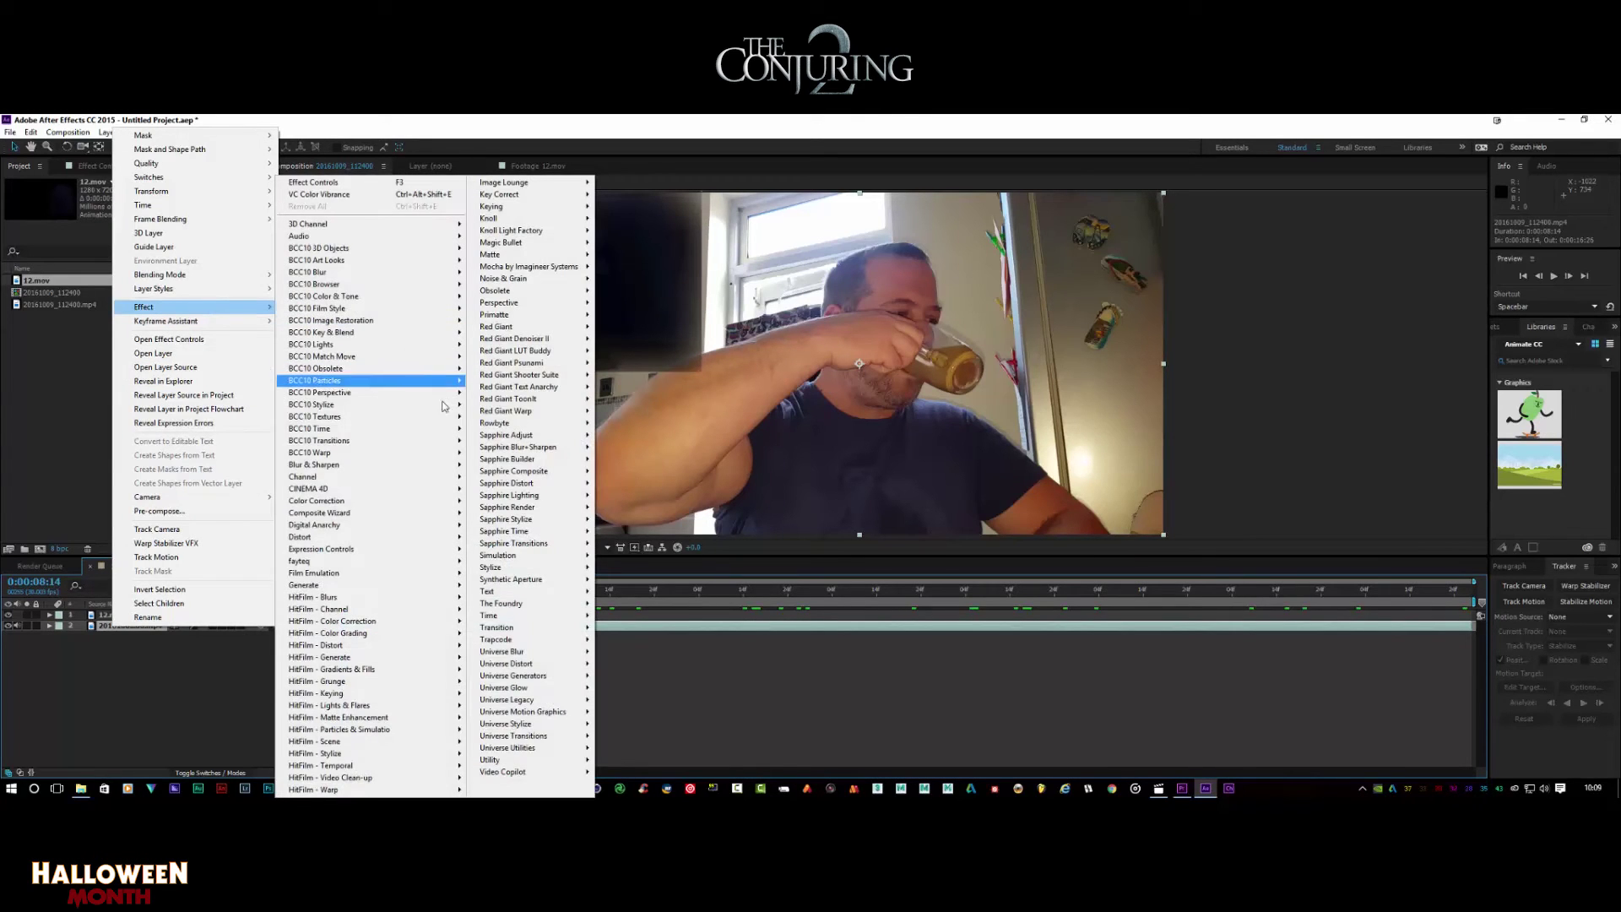
pyautogui.moveTo(445, 501)
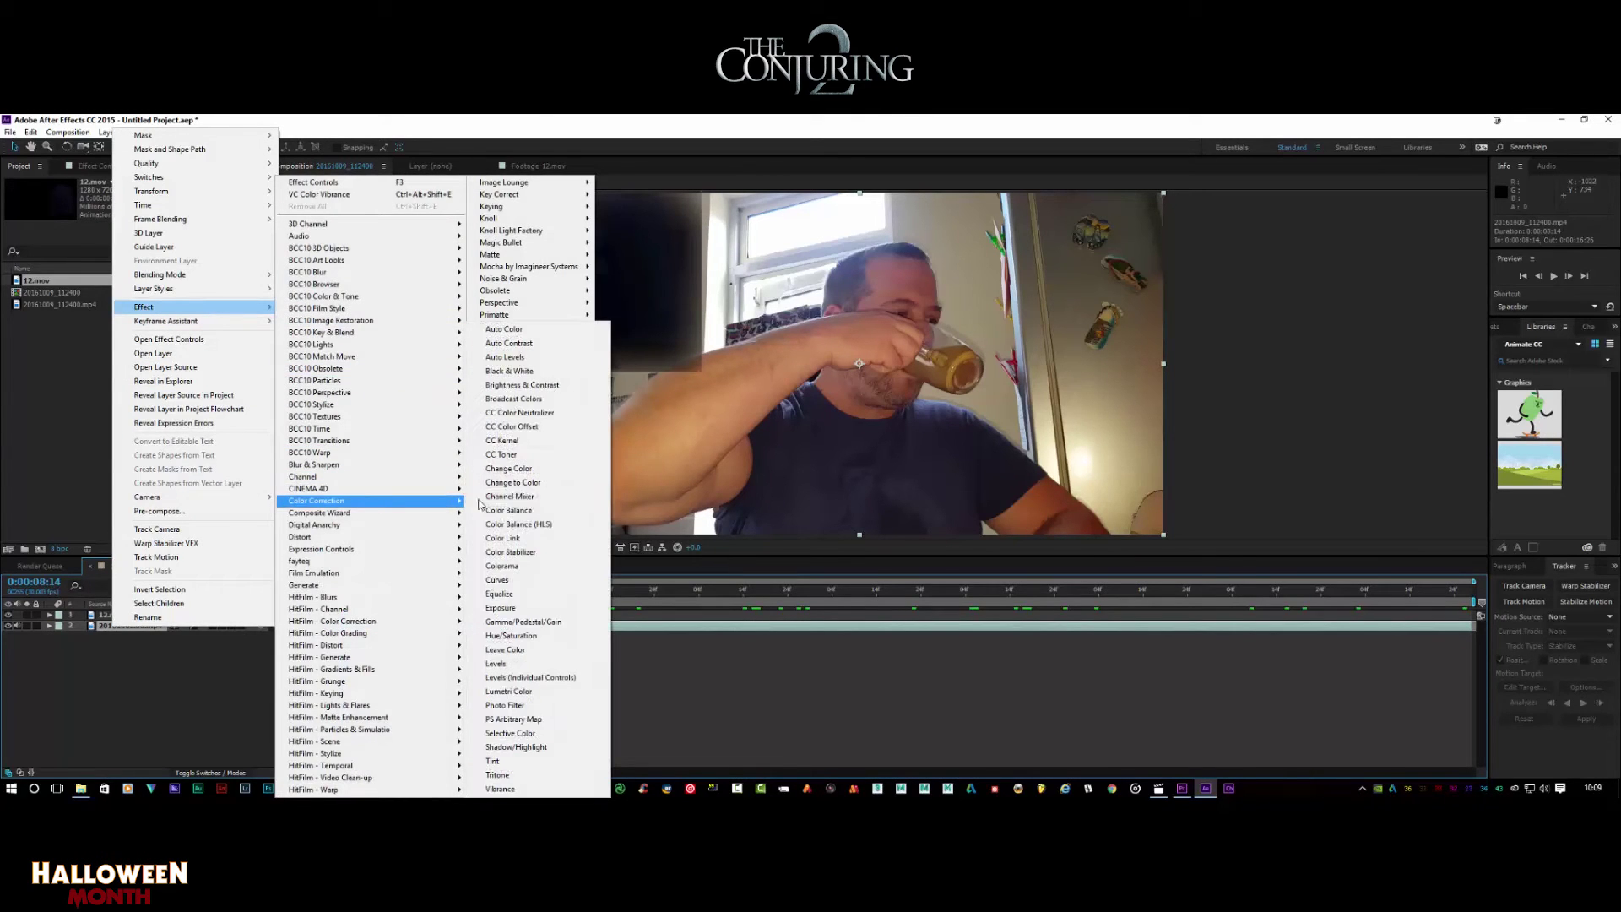
pyautogui.click(520, 581)
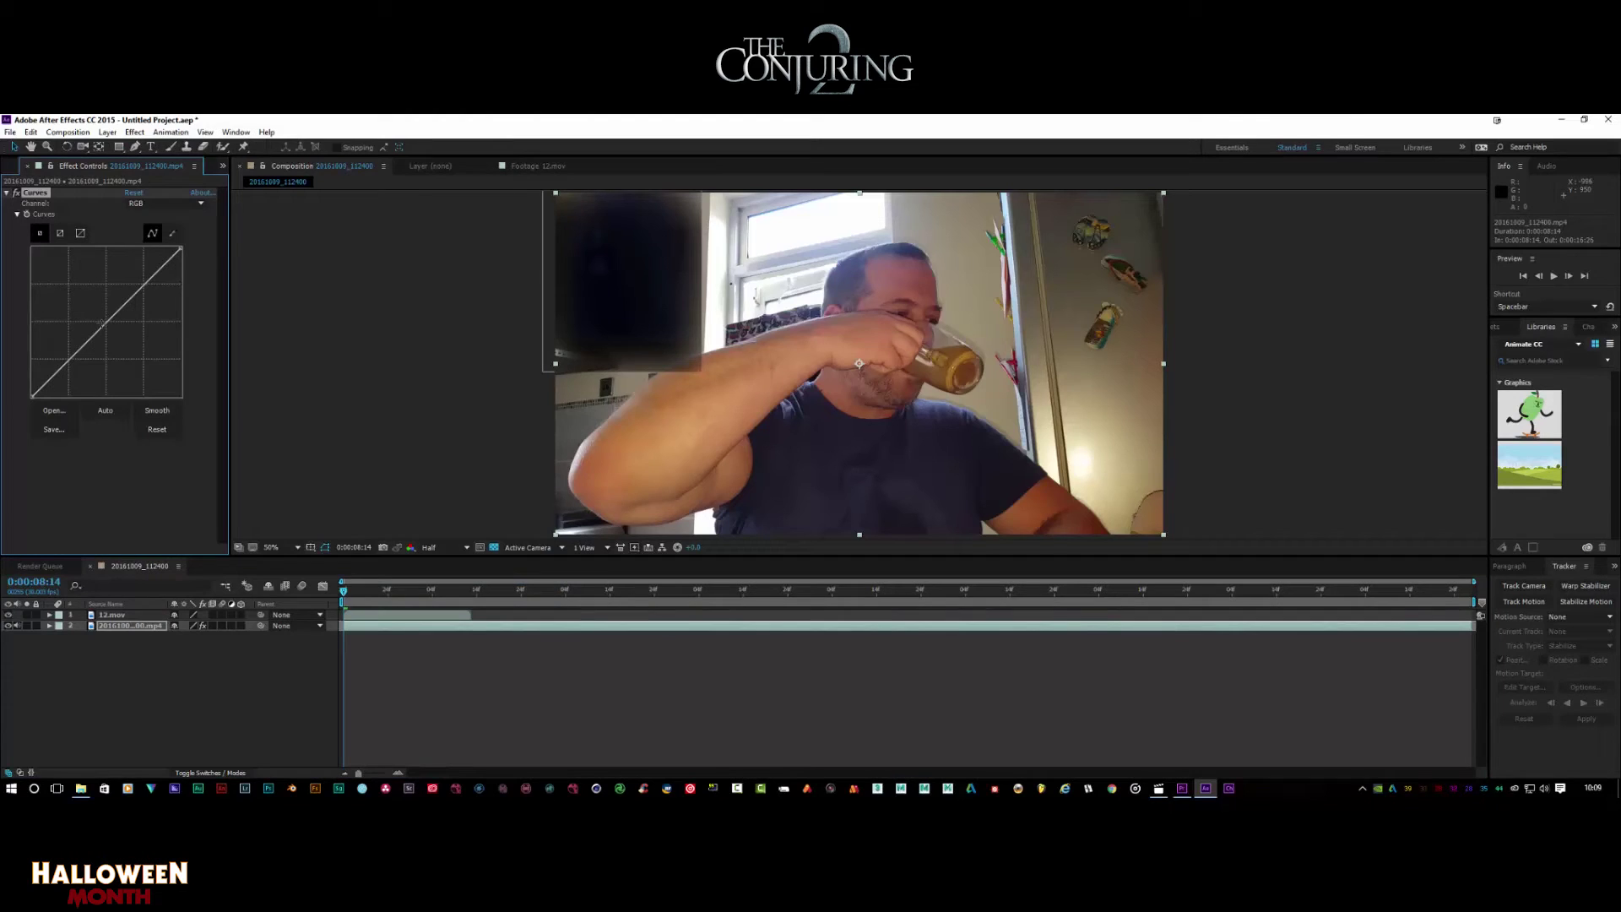
pyautogui.moveTo(106, 322); pyautogui.dragTo(143, 345)
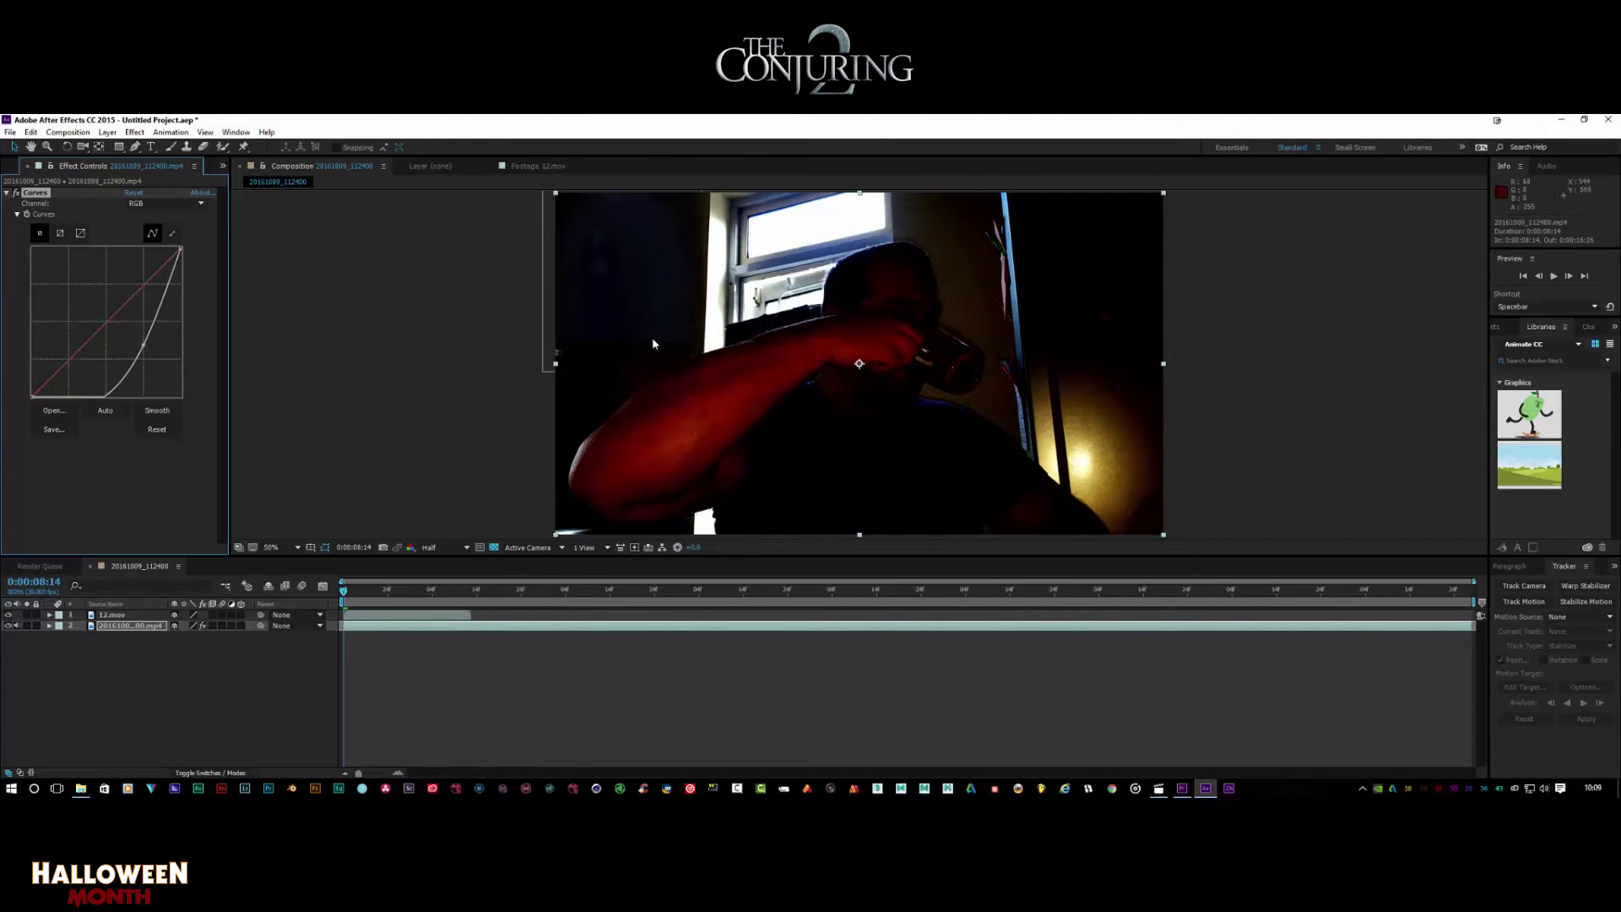
# Brighten the 12.mov layer with its own Curves effect bowed upward
pyautogui.click(110, 616)
pyautogui.rightClick(110, 619)
pyautogui.moveTo(243, 297)
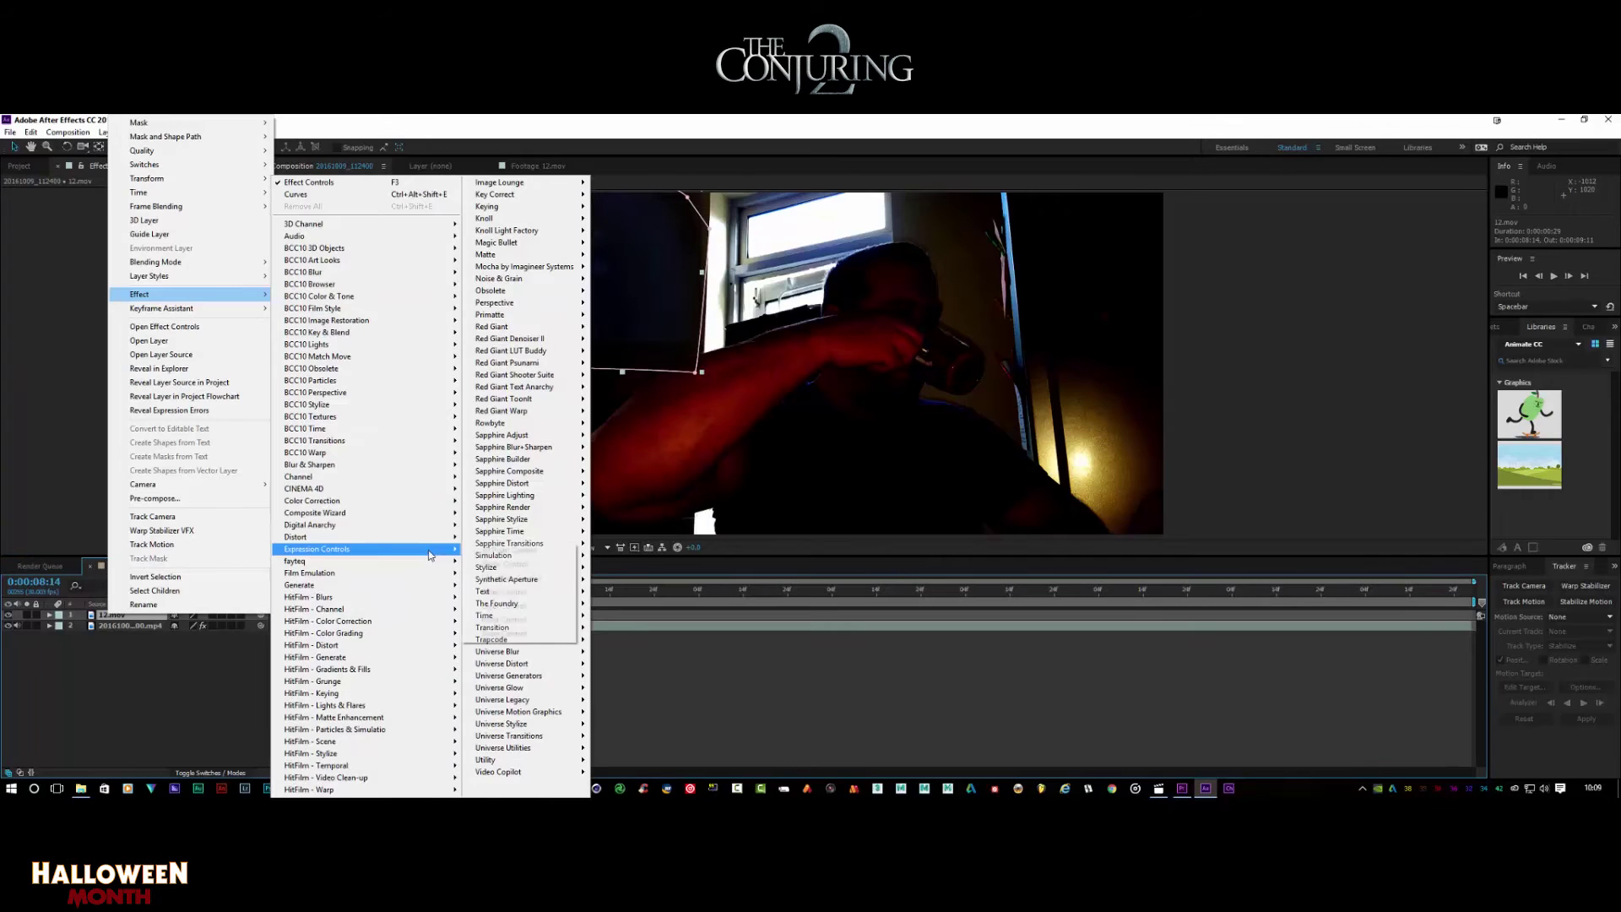
pyautogui.moveTo(436, 501)
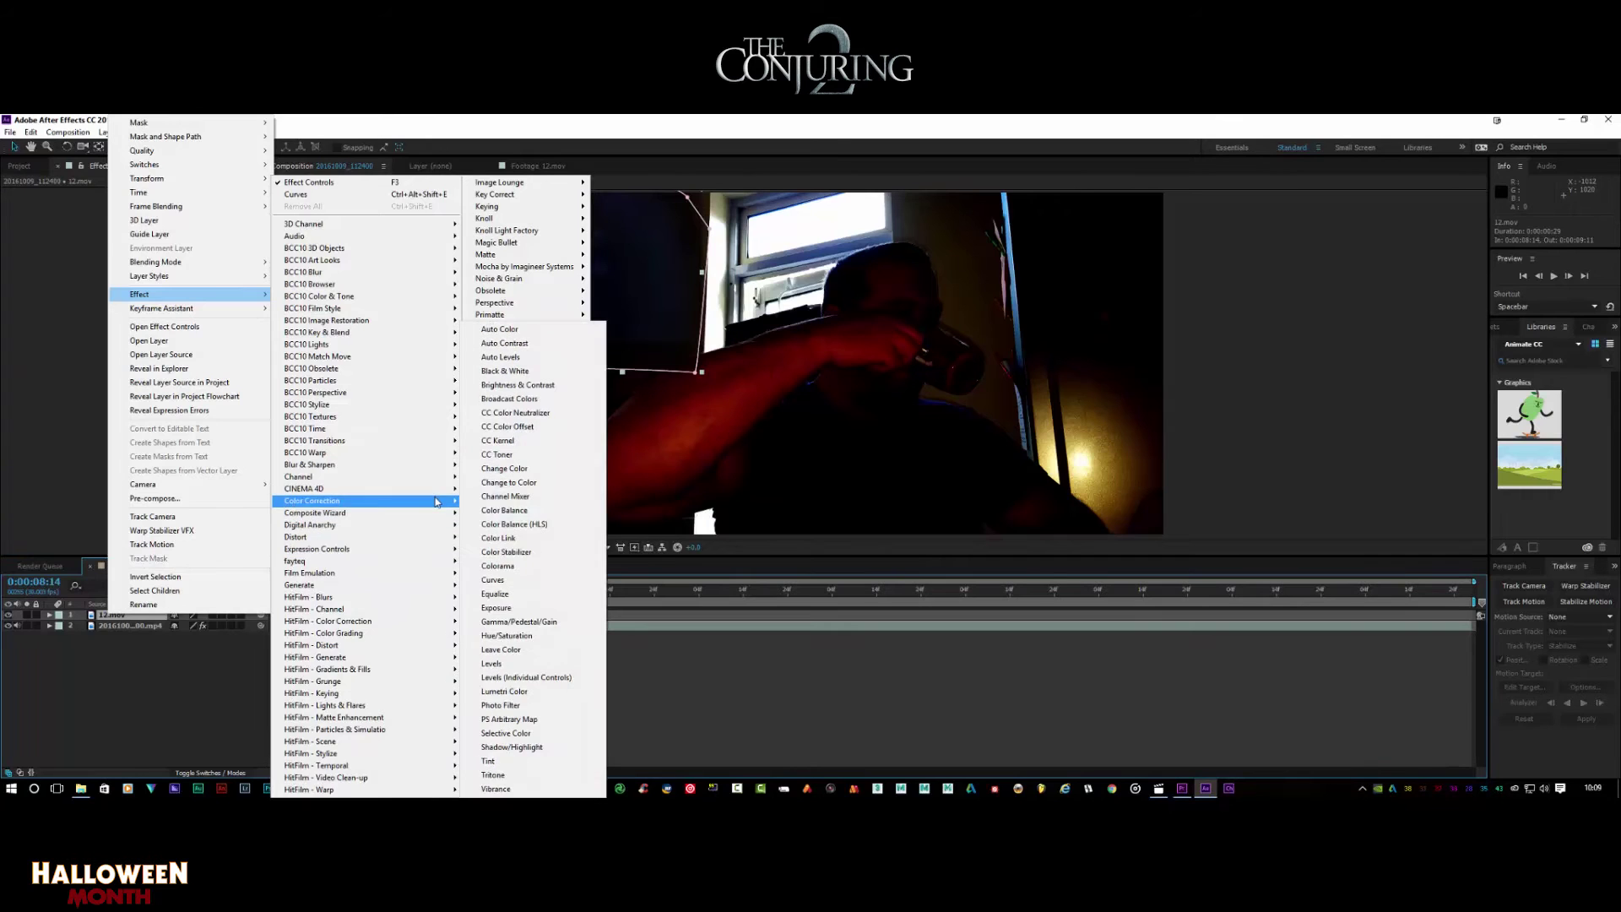
pyautogui.click(525, 581)
pyautogui.moveTo(88, 341); pyautogui.dragTo(86, 303)
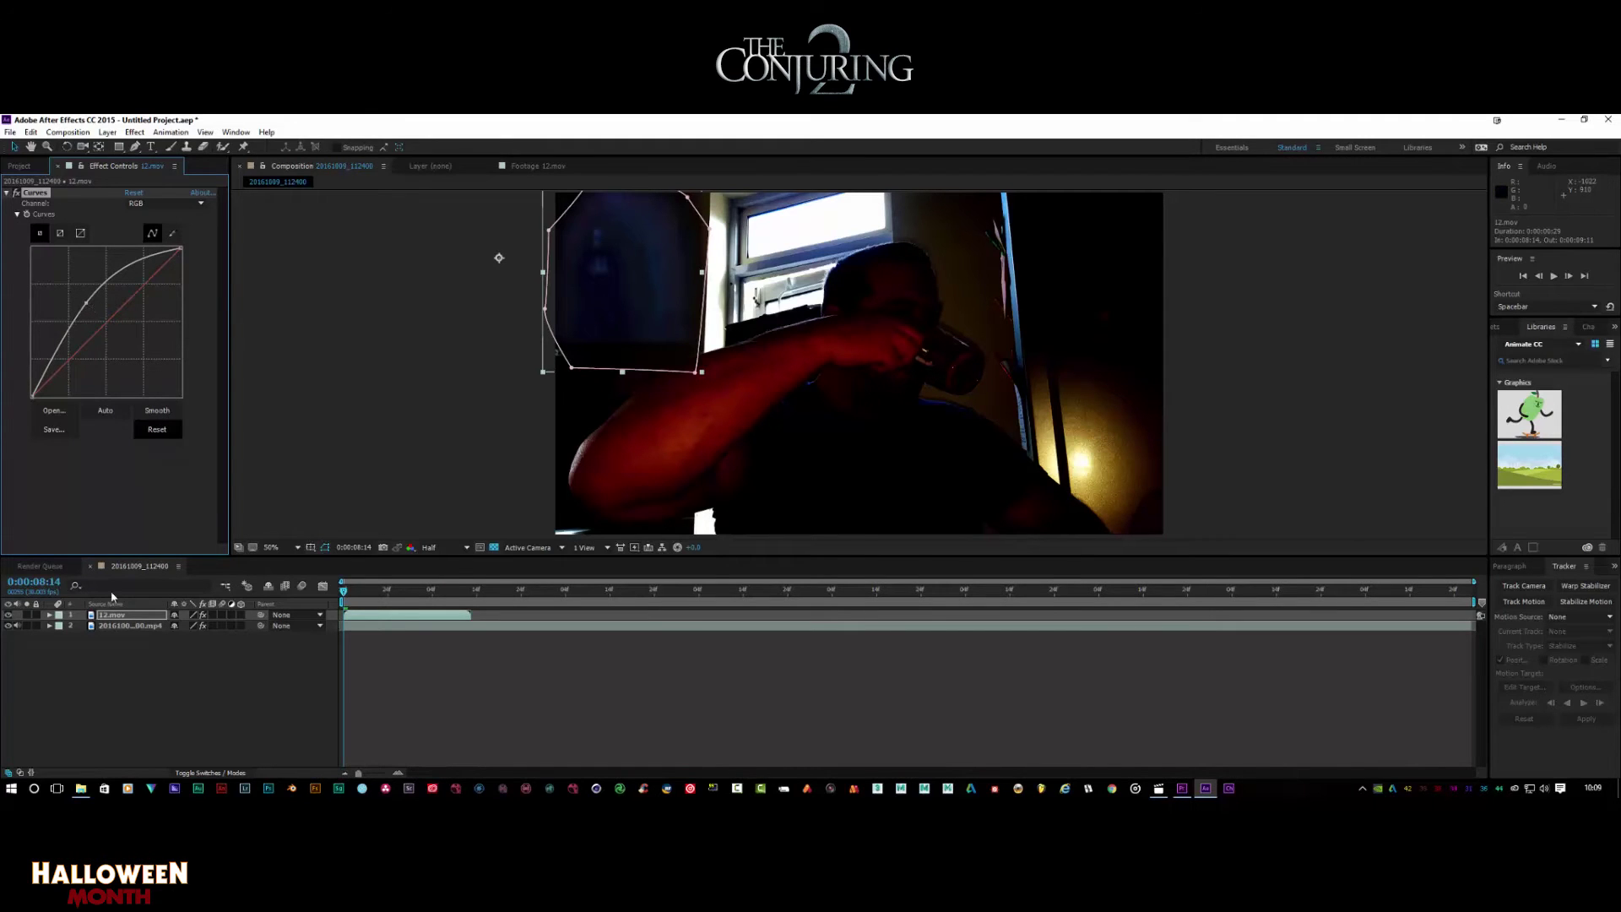
# Reshape the face footage's Curves with an additional curve point
pyautogui.click(119, 627)
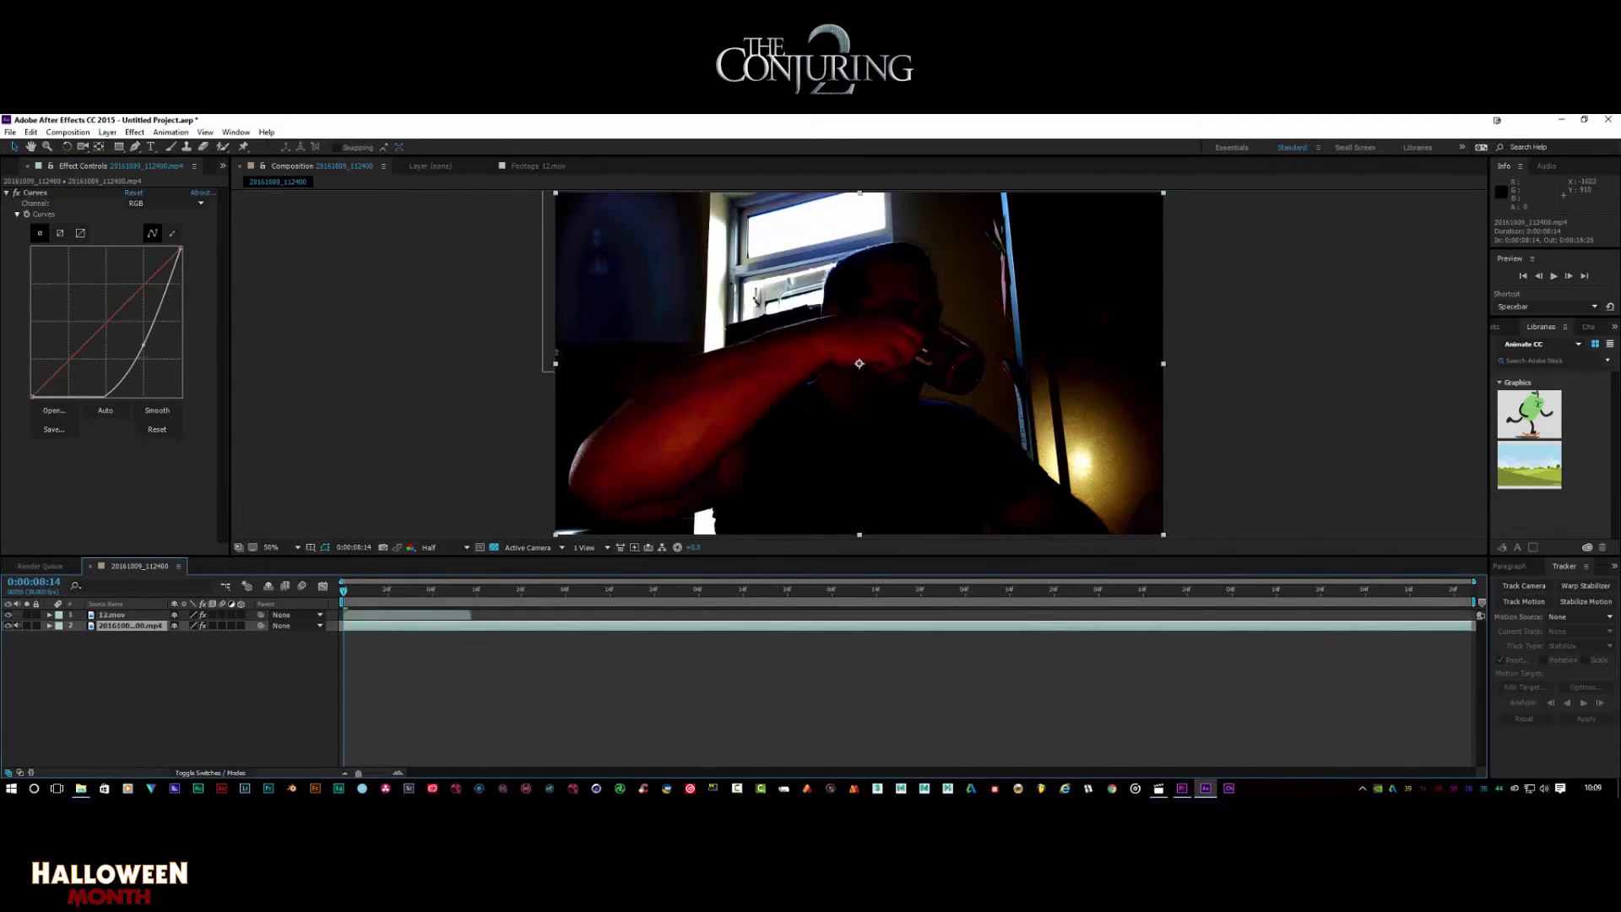
pyautogui.moveTo(142, 344); pyautogui.dragTo(164, 303)
pyautogui.click(164, 305)
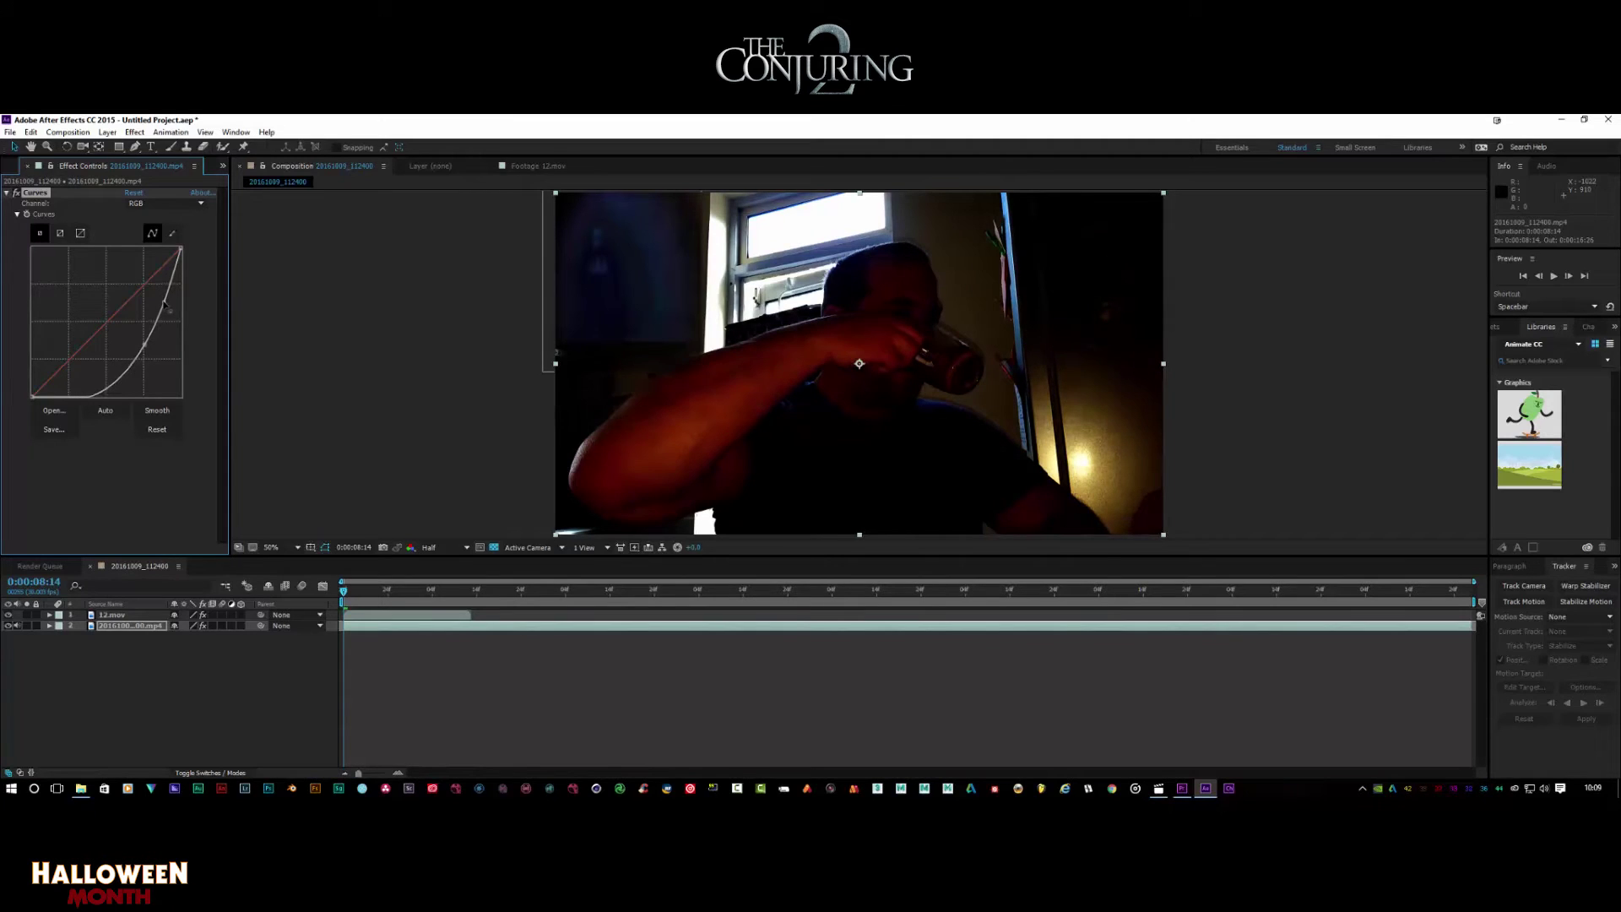
# Shift the 12.mov layer slightly up-left and reveal its full mask outline
pyautogui.click(129, 615)
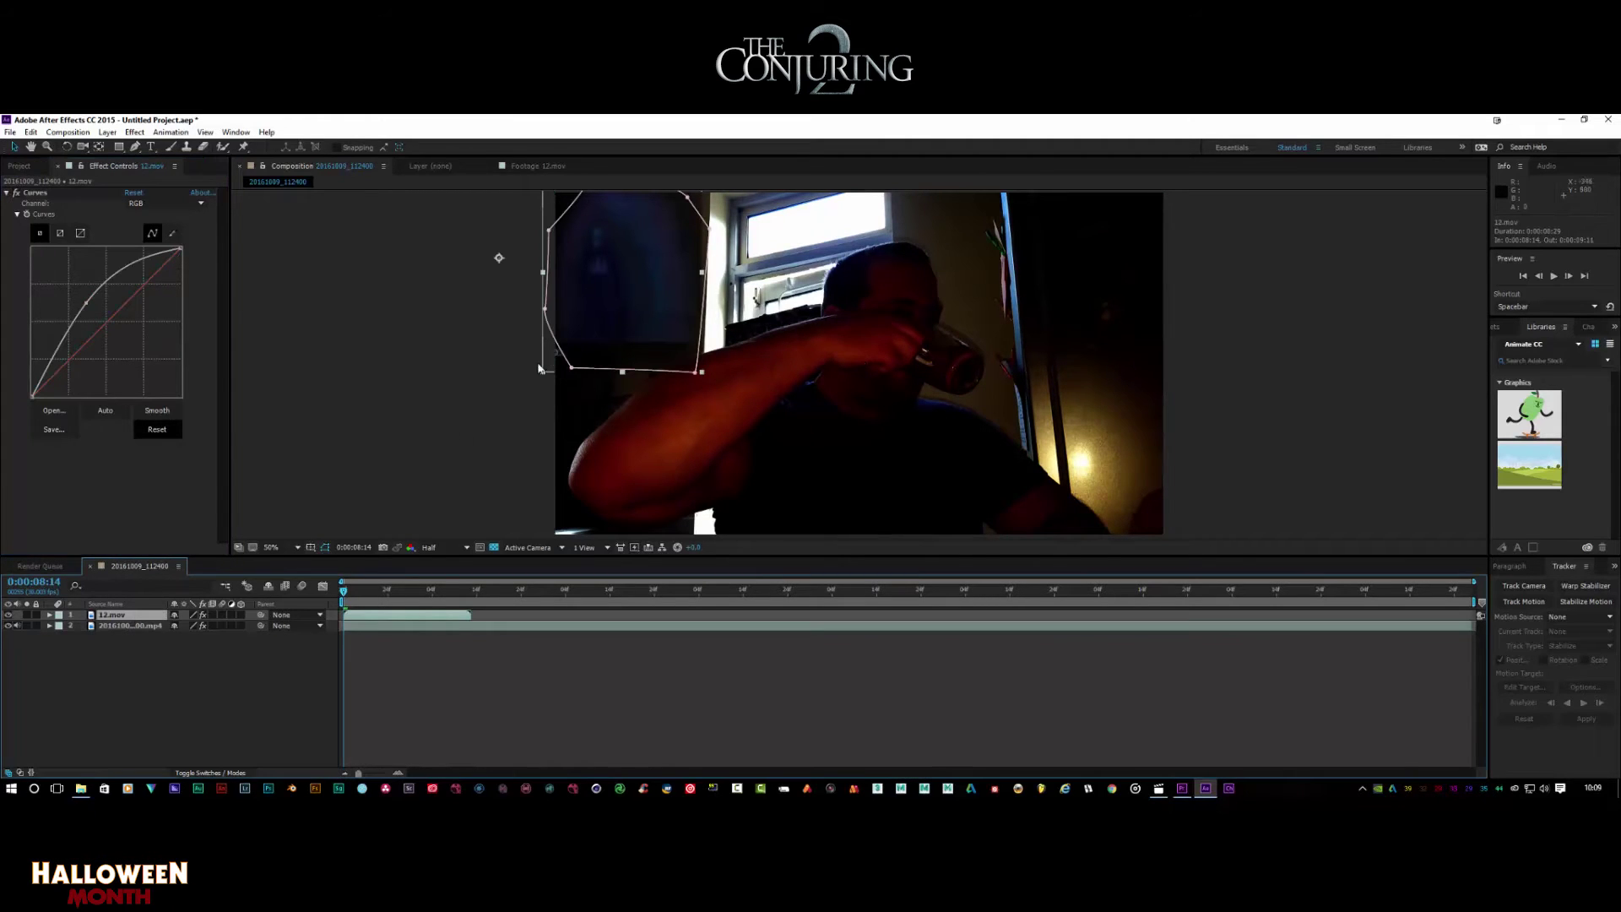
pyautogui.moveTo(656, 316); pyautogui.dragTo(642, 312)
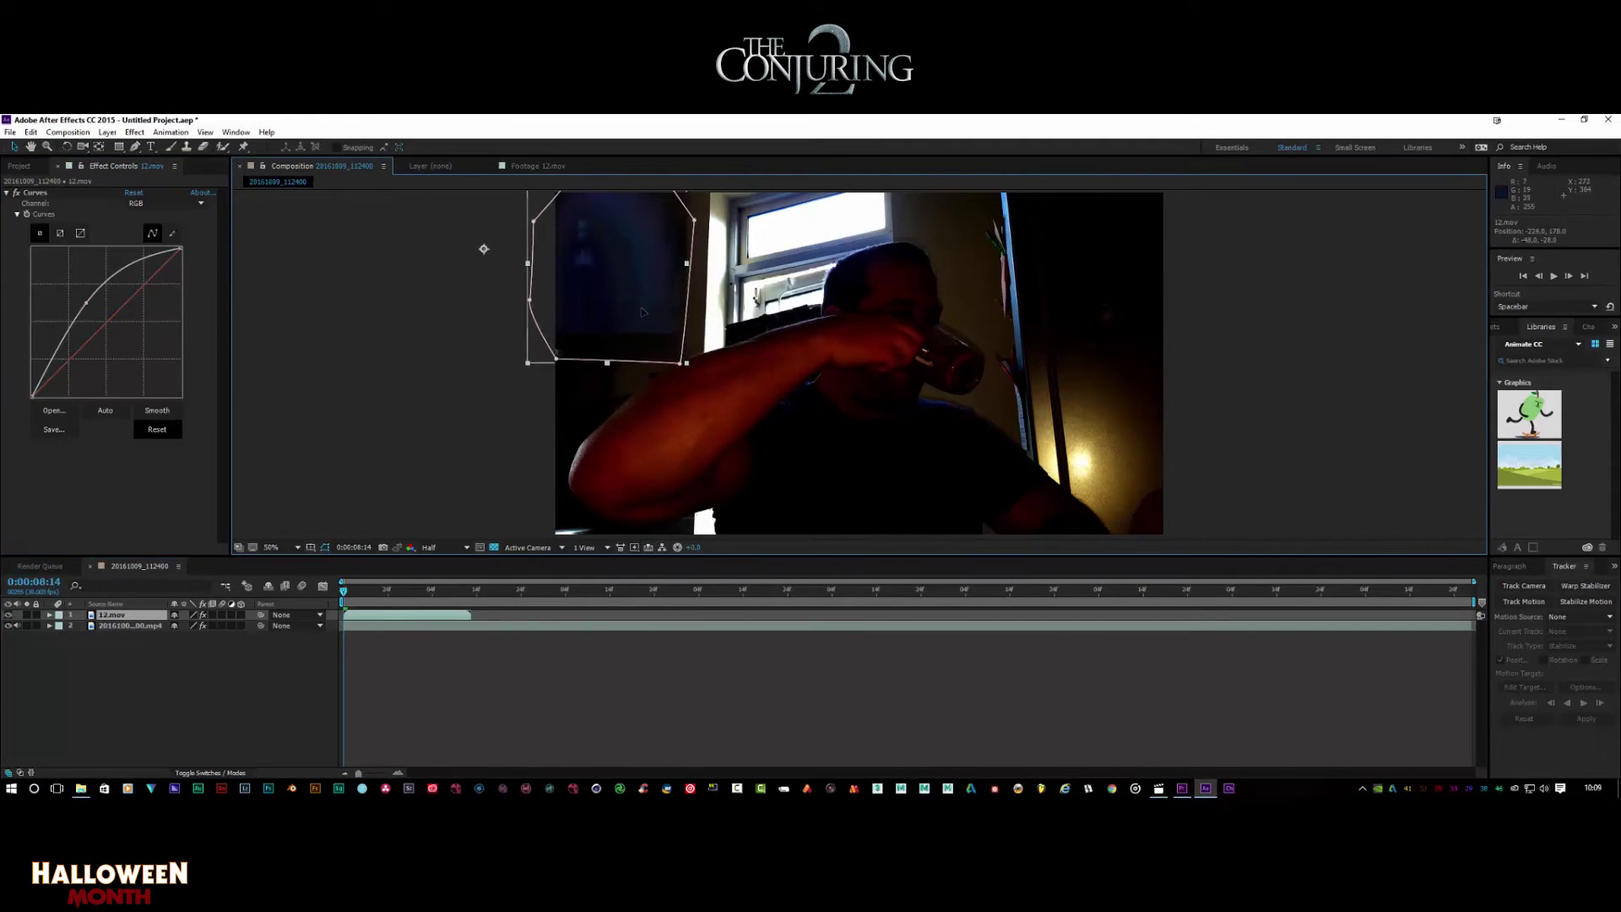
pyautogui.click(439, 343)
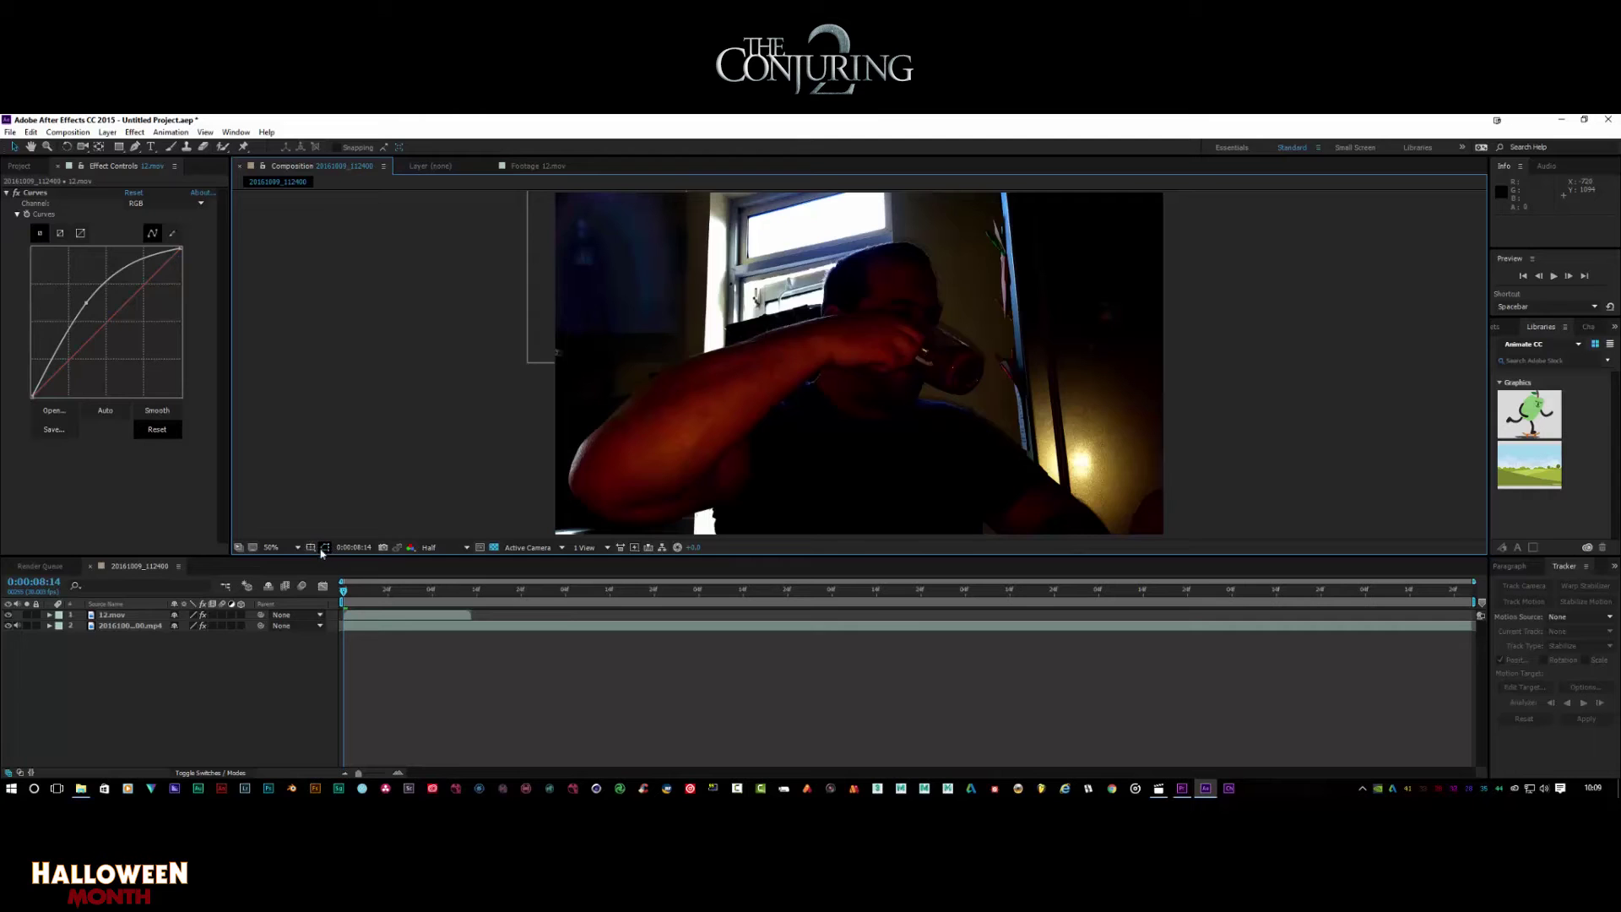
pyautogui.click(136, 616)
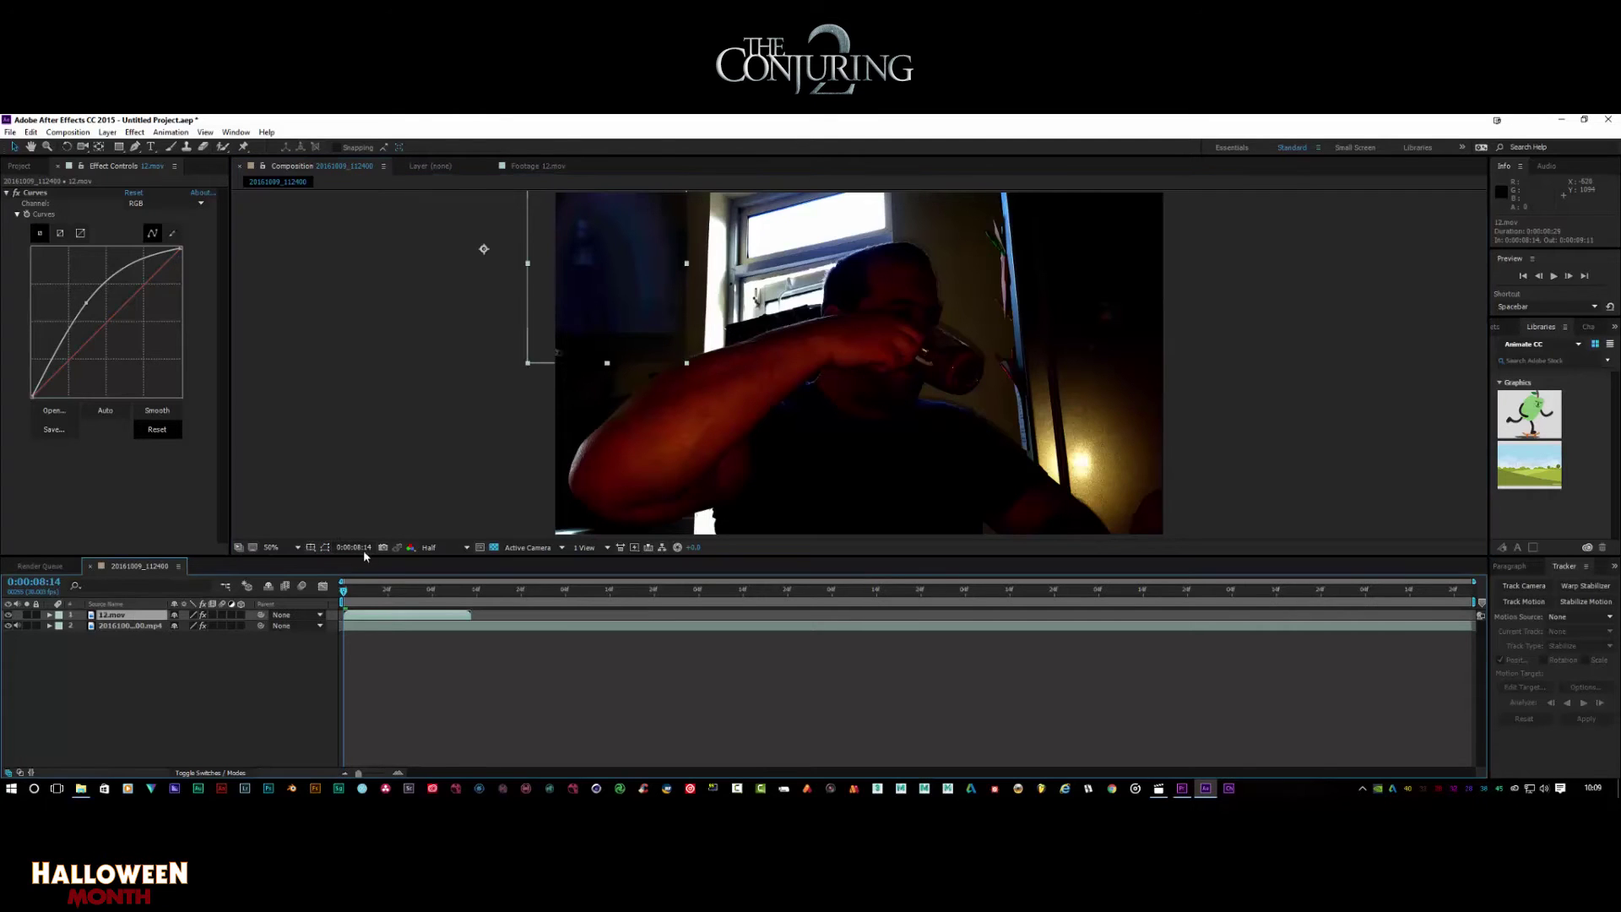
pyautogui.click(328, 544)
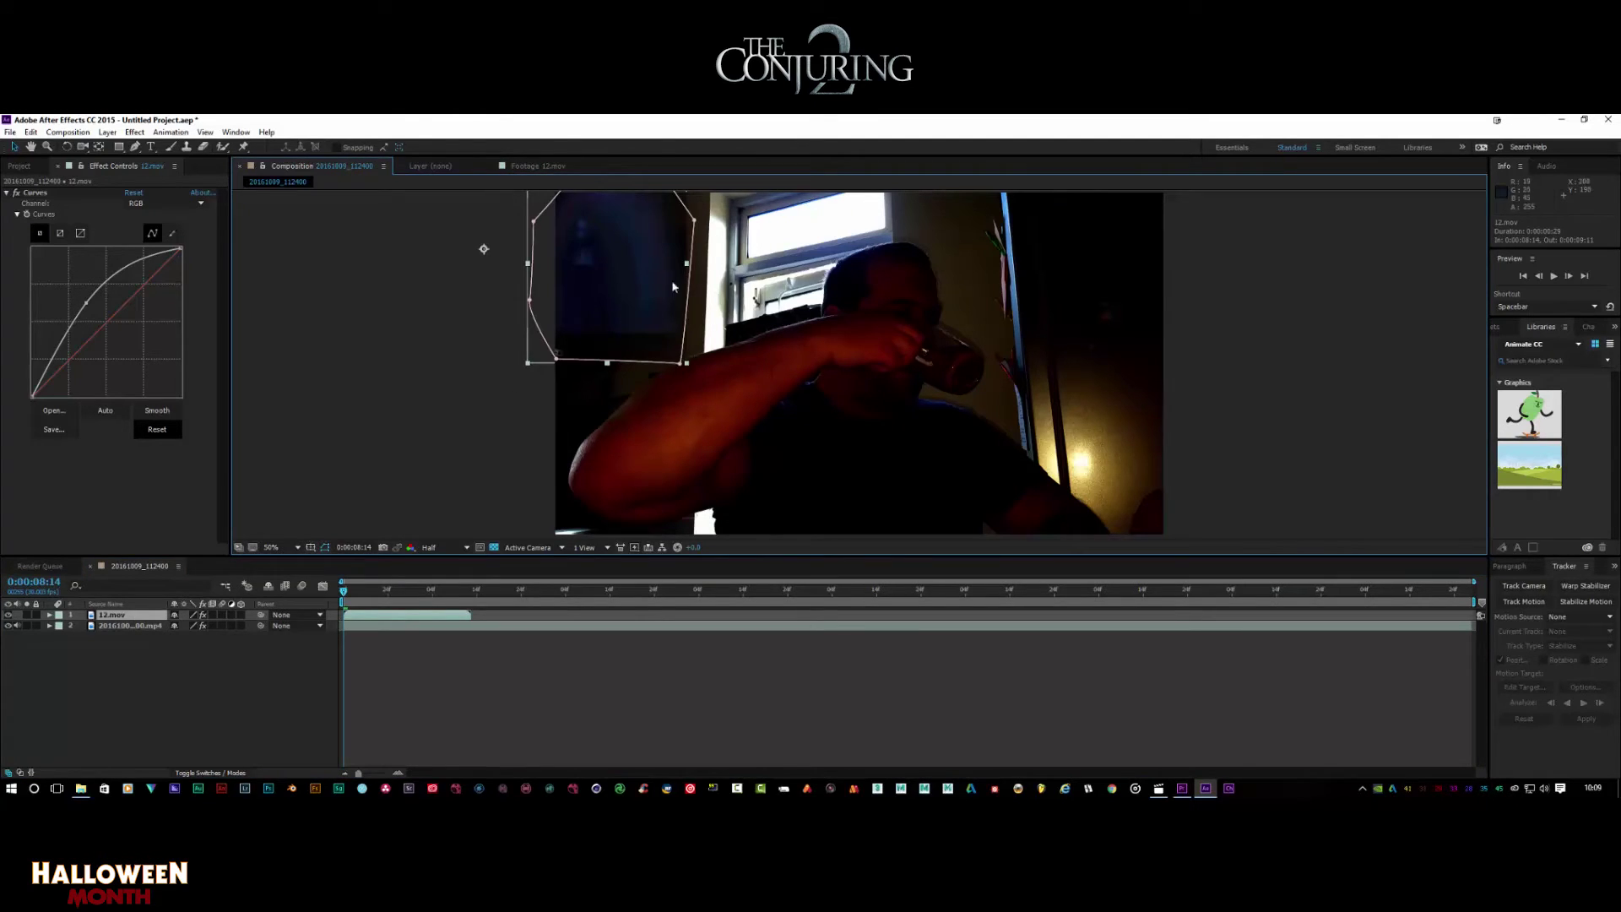
# Reshape the 12.mov mask corners and left edge around the dark figure by the window
pyautogui.moveTo(682, 362); pyautogui.dragTo(655, 327)
pyautogui.rightClick(695, 227)
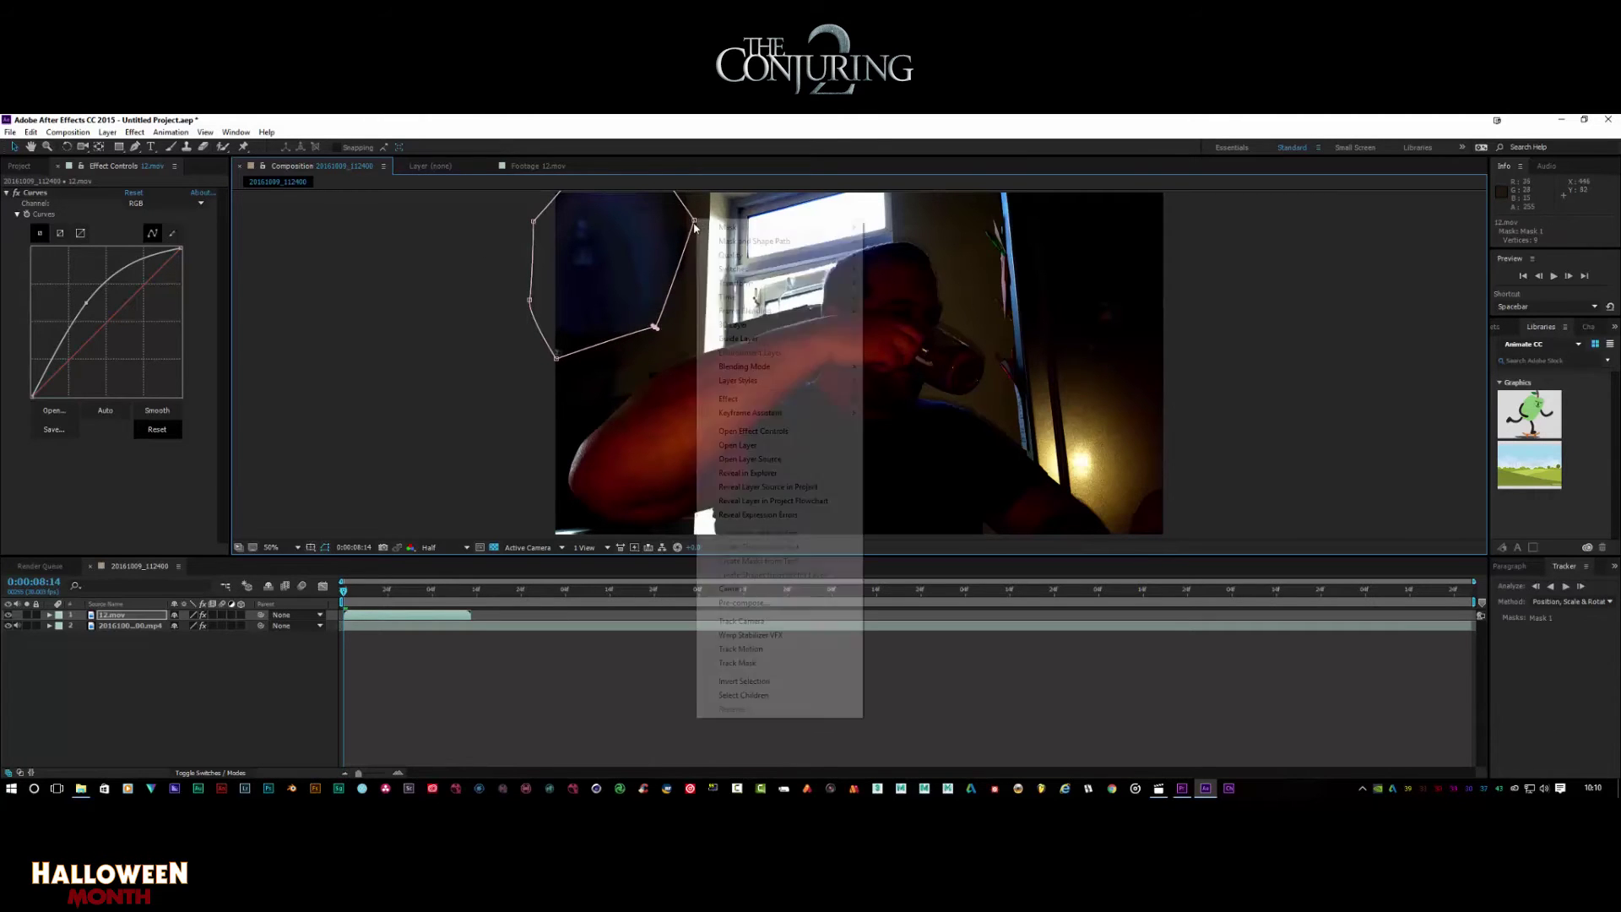
pyautogui.moveTo(693, 223); pyautogui.dragTo(670, 229)
pyautogui.moveTo(529, 302); pyautogui.dragTo(547, 293)
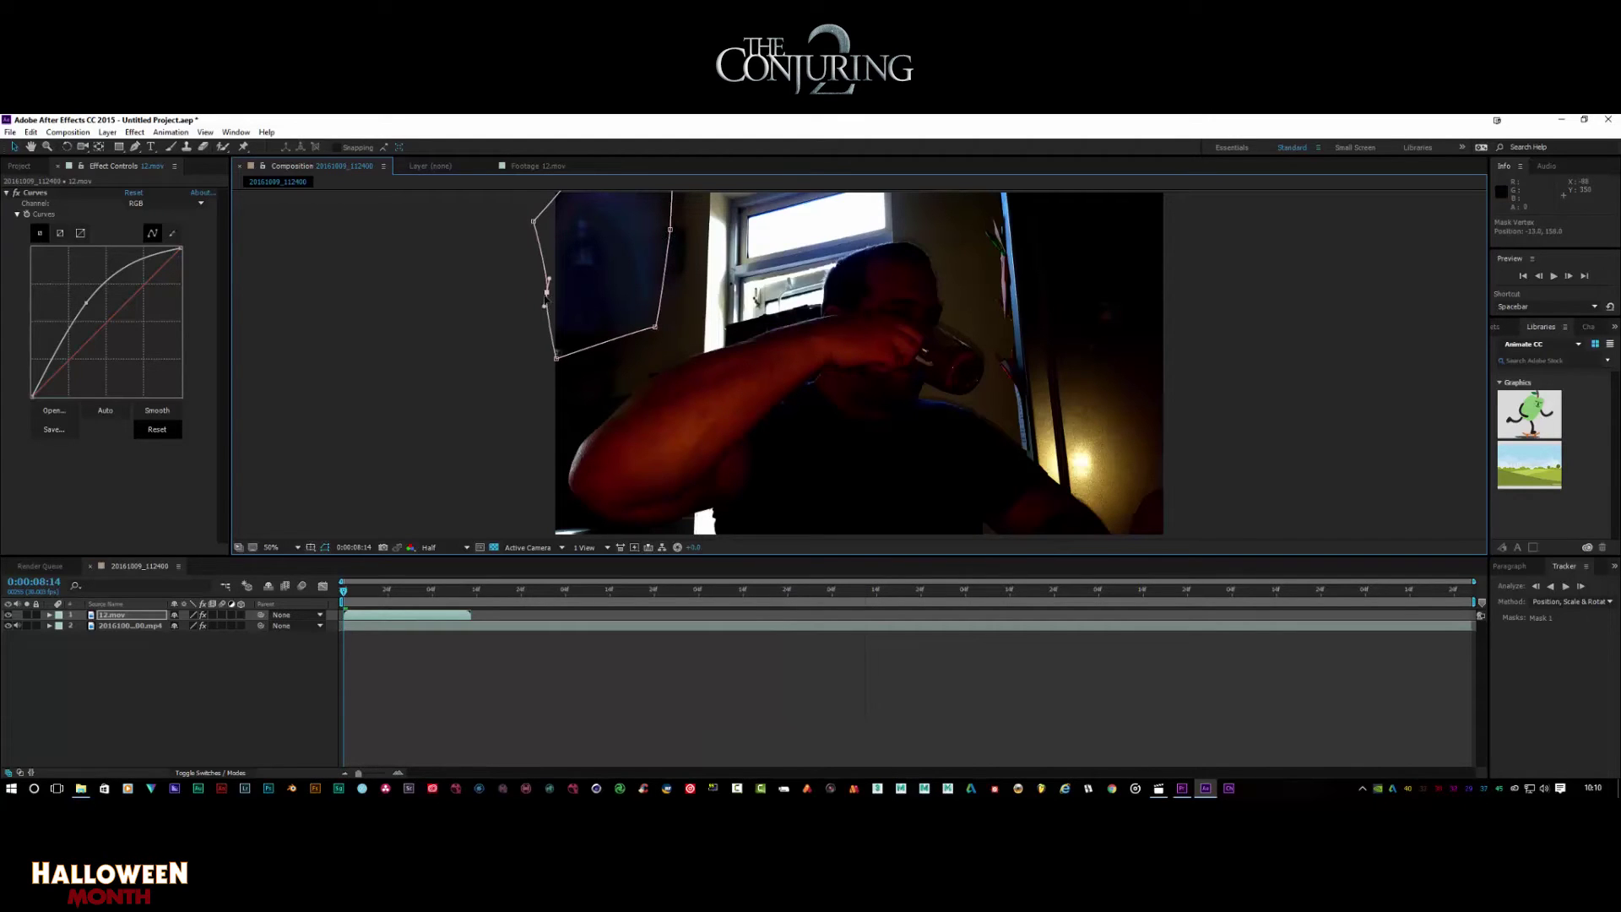
pyautogui.moveTo(555, 357); pyautogui.dragTo(563, 346)
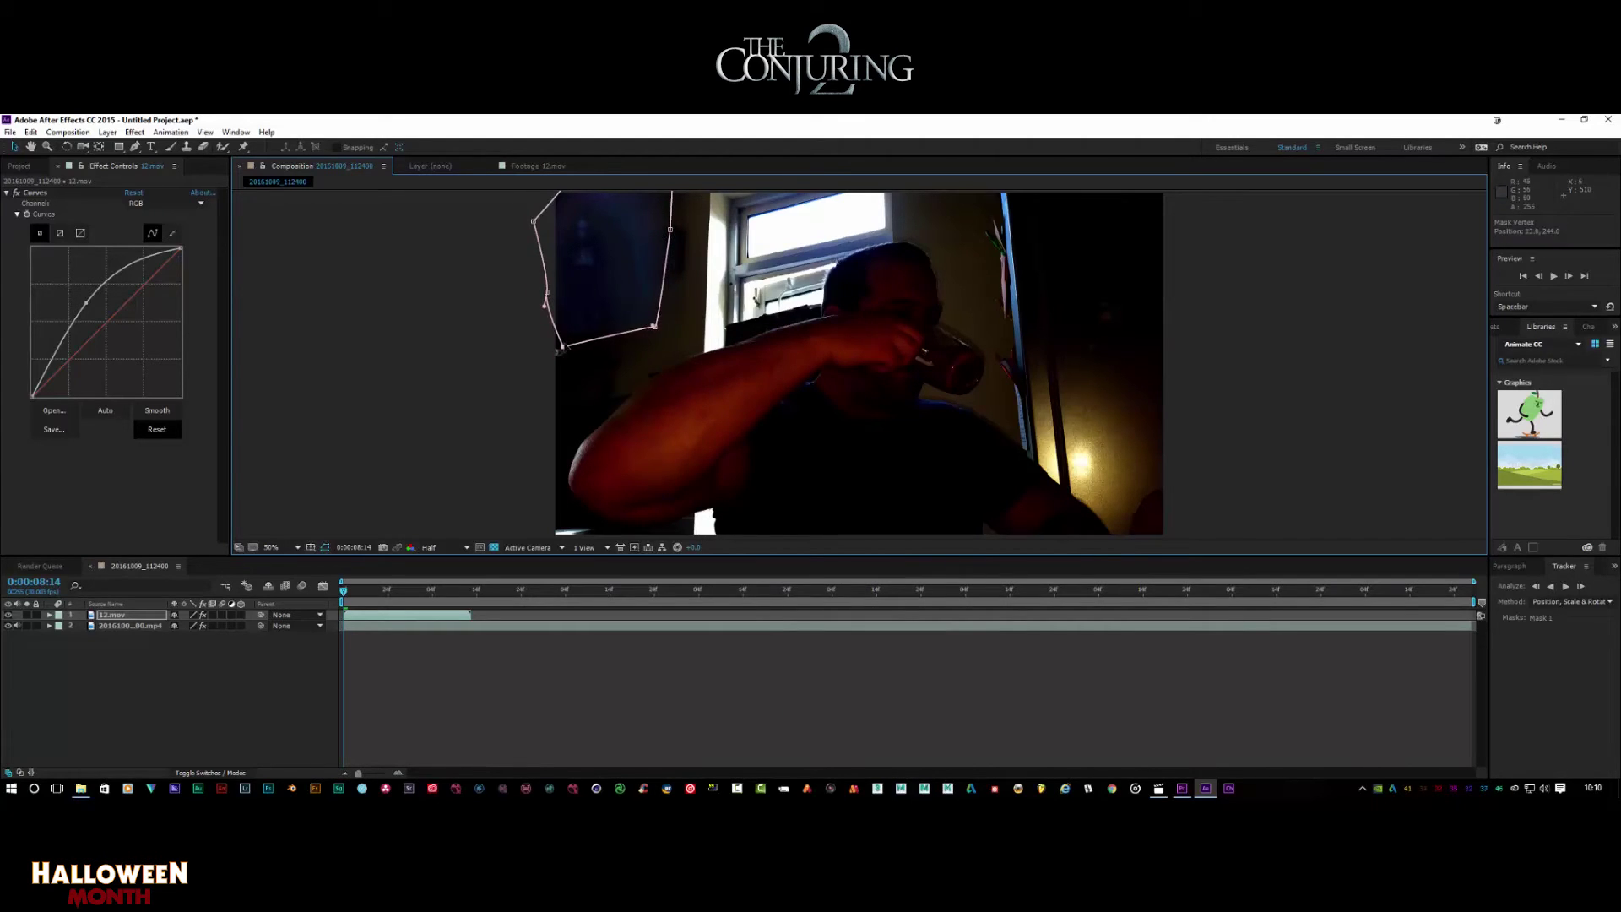
# Check the ghost on frames around 8:29 and nudge 12.mov slightly right and down
pyautogui.click(1556, 277)
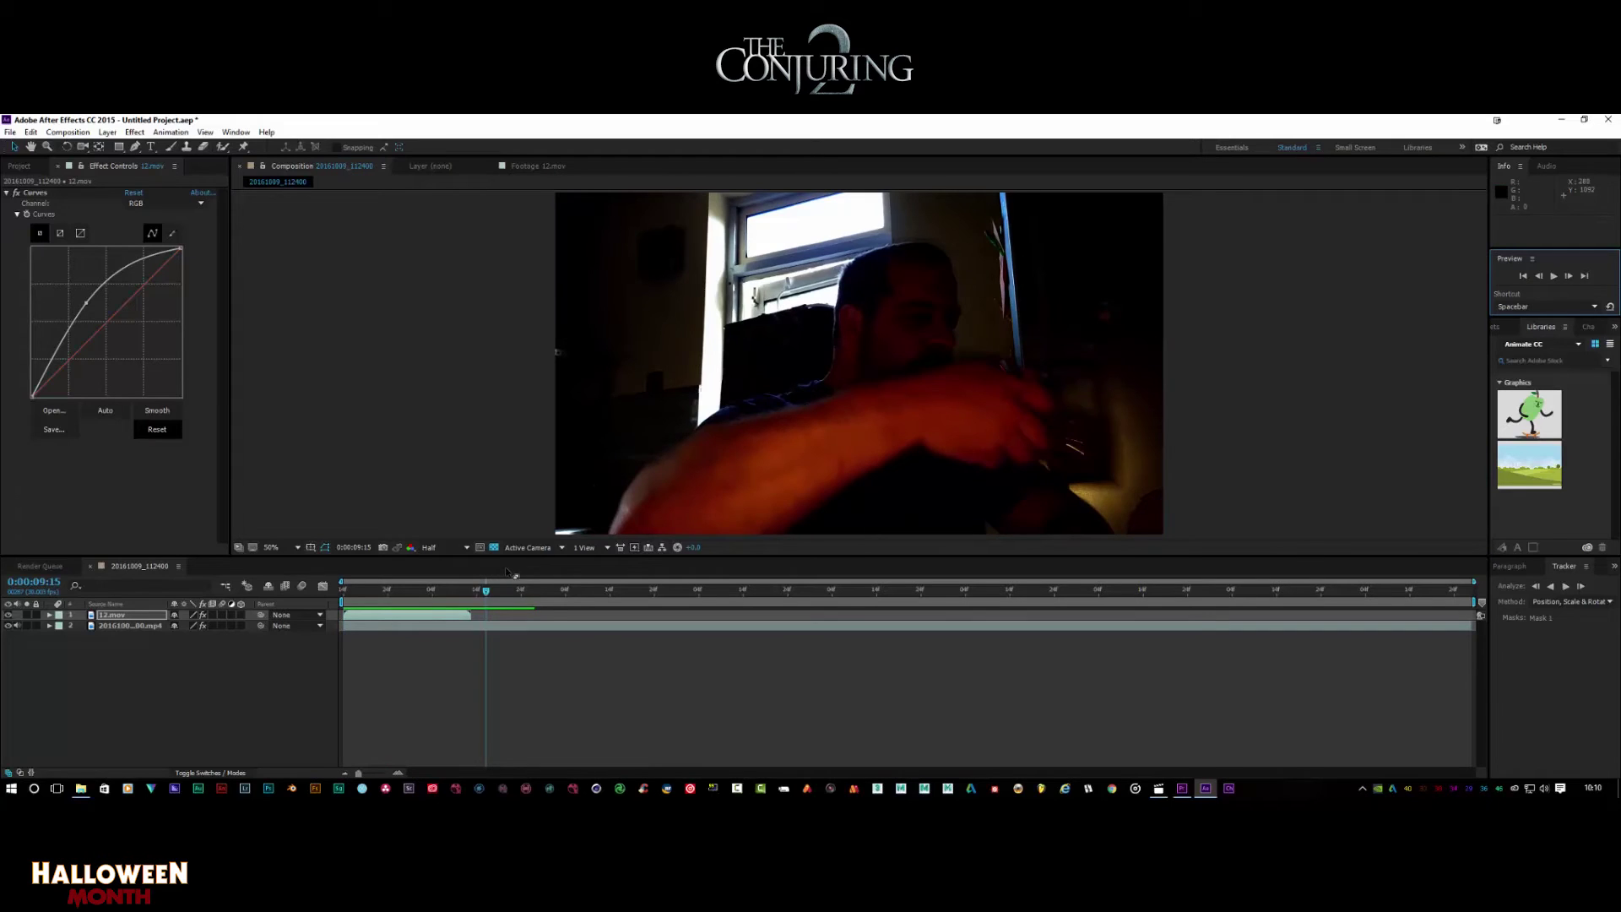
pyautogui.moveTo(488, 592)
pyautogui.mouseDown()
pyautogui.moveTo(399, 589)
pyautogui.moveTo(464, 575)
pyautogui.mouseUp()
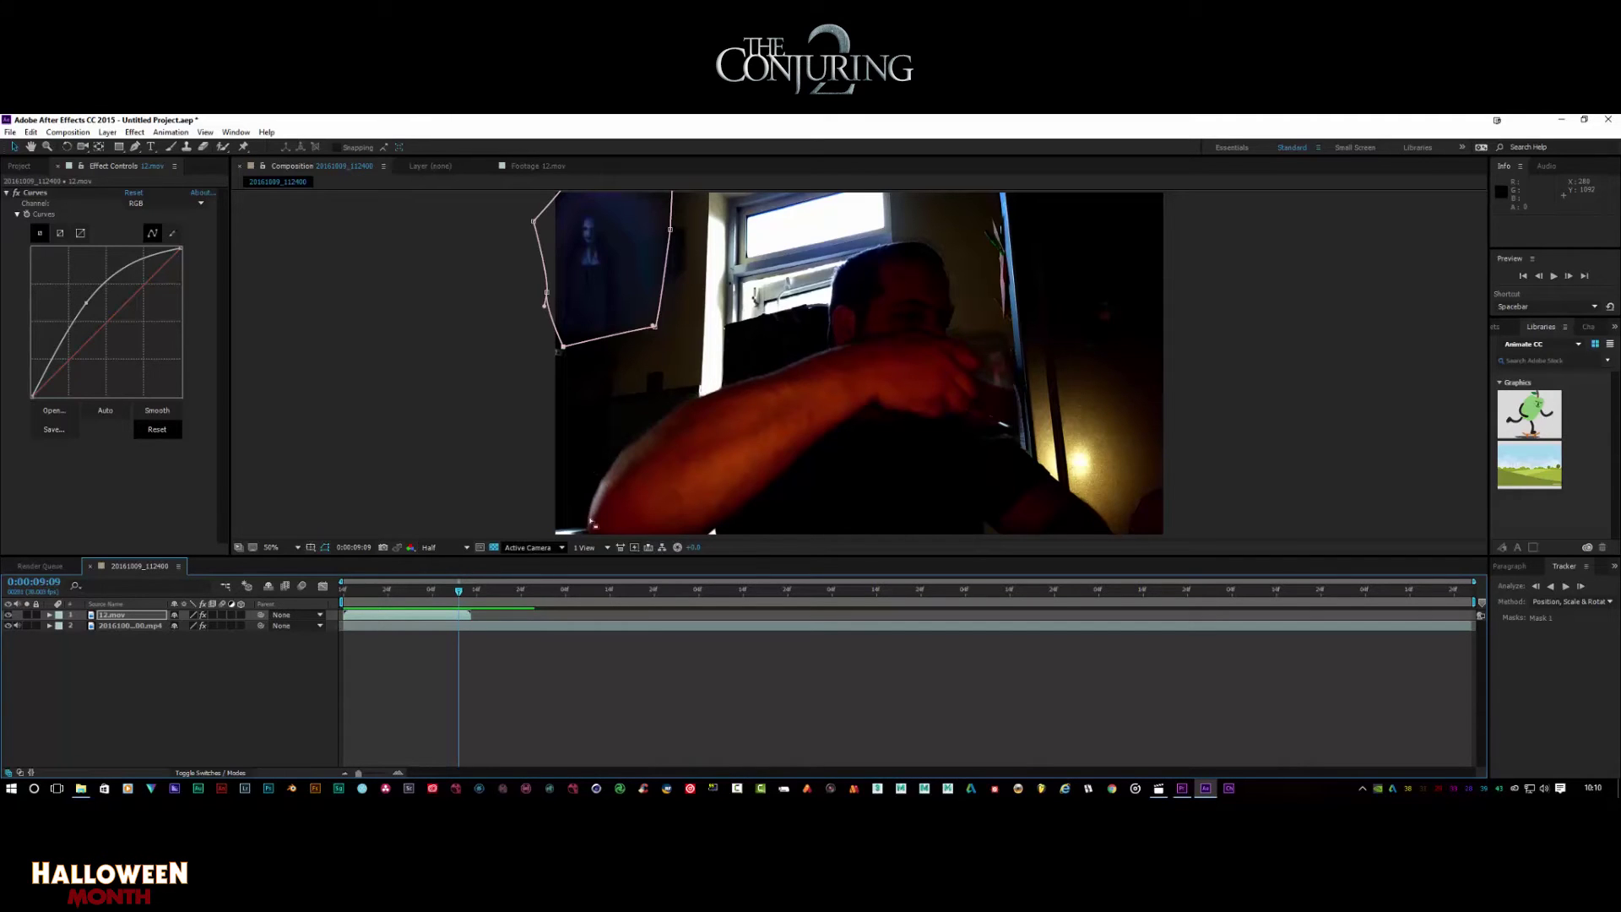
pyautogui.moveTo(461, 593); pyautogui.dragTo(417, 587)
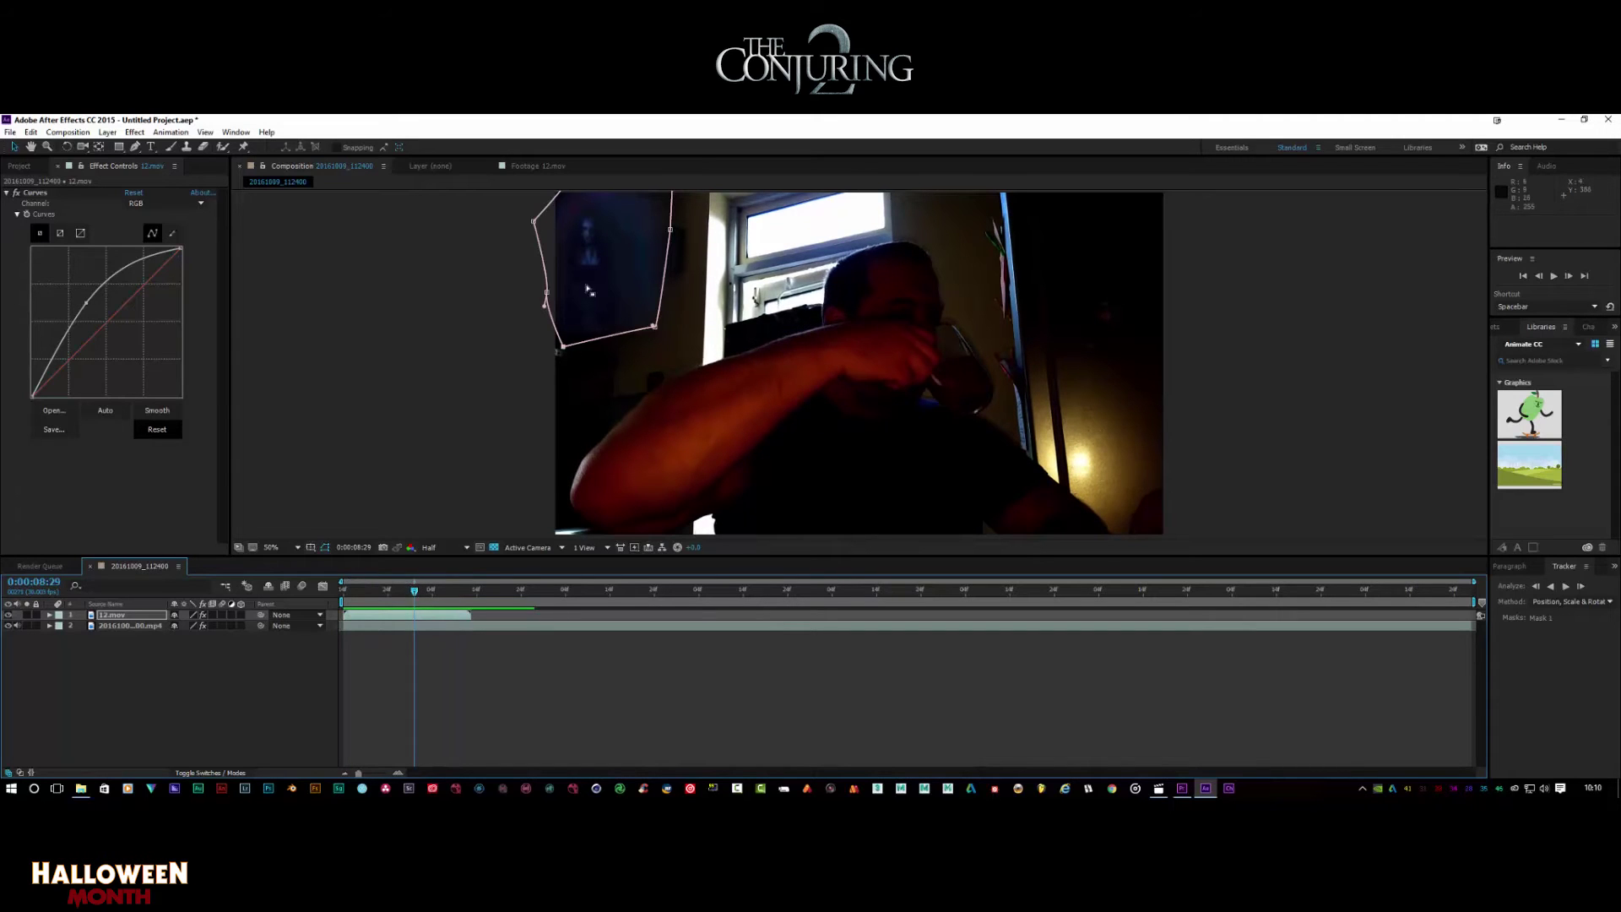
pyautogui.click(14, 147)
pyautogui.click(596, 269)
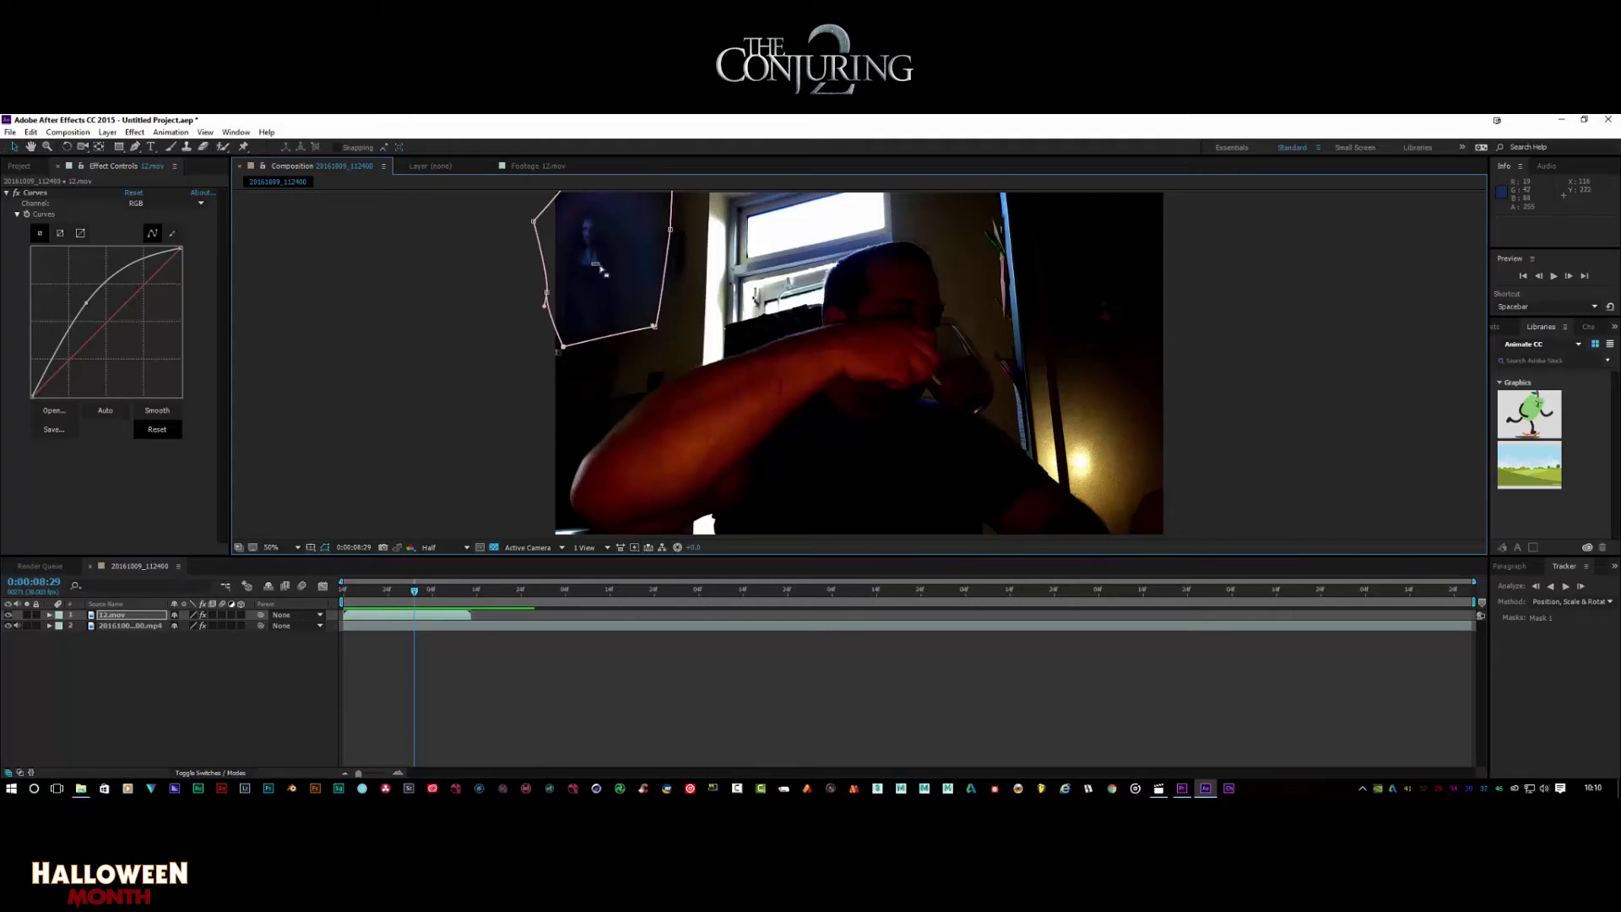
pyautogui.moveTo(588, 253); pyautogui.dragTo(595, 257)
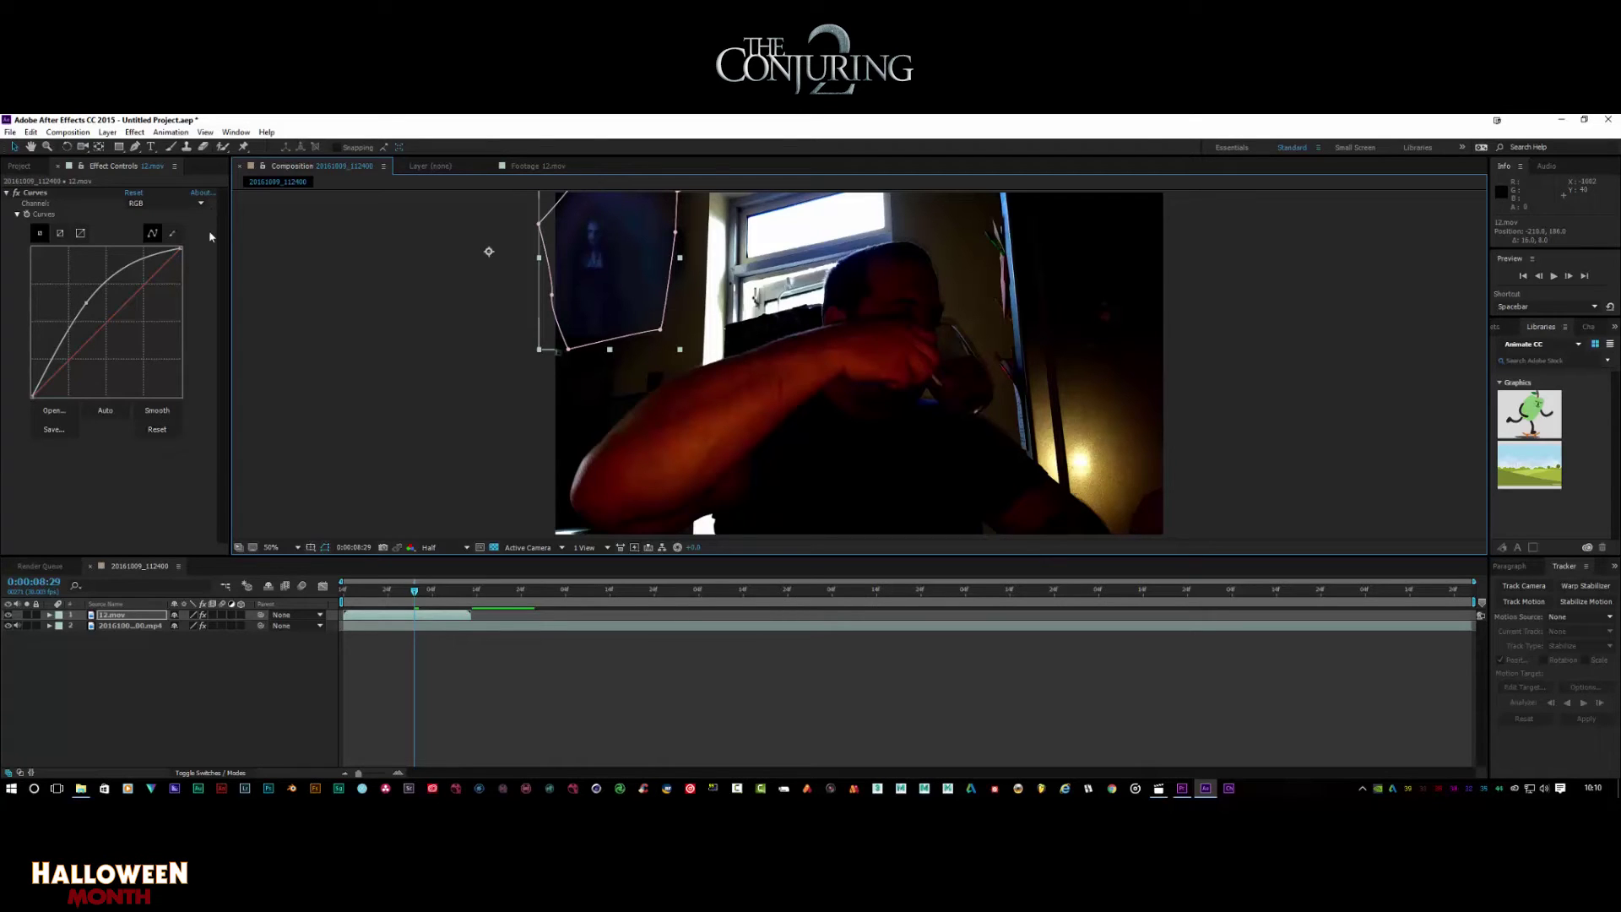
pyautogui.click(10, 133)
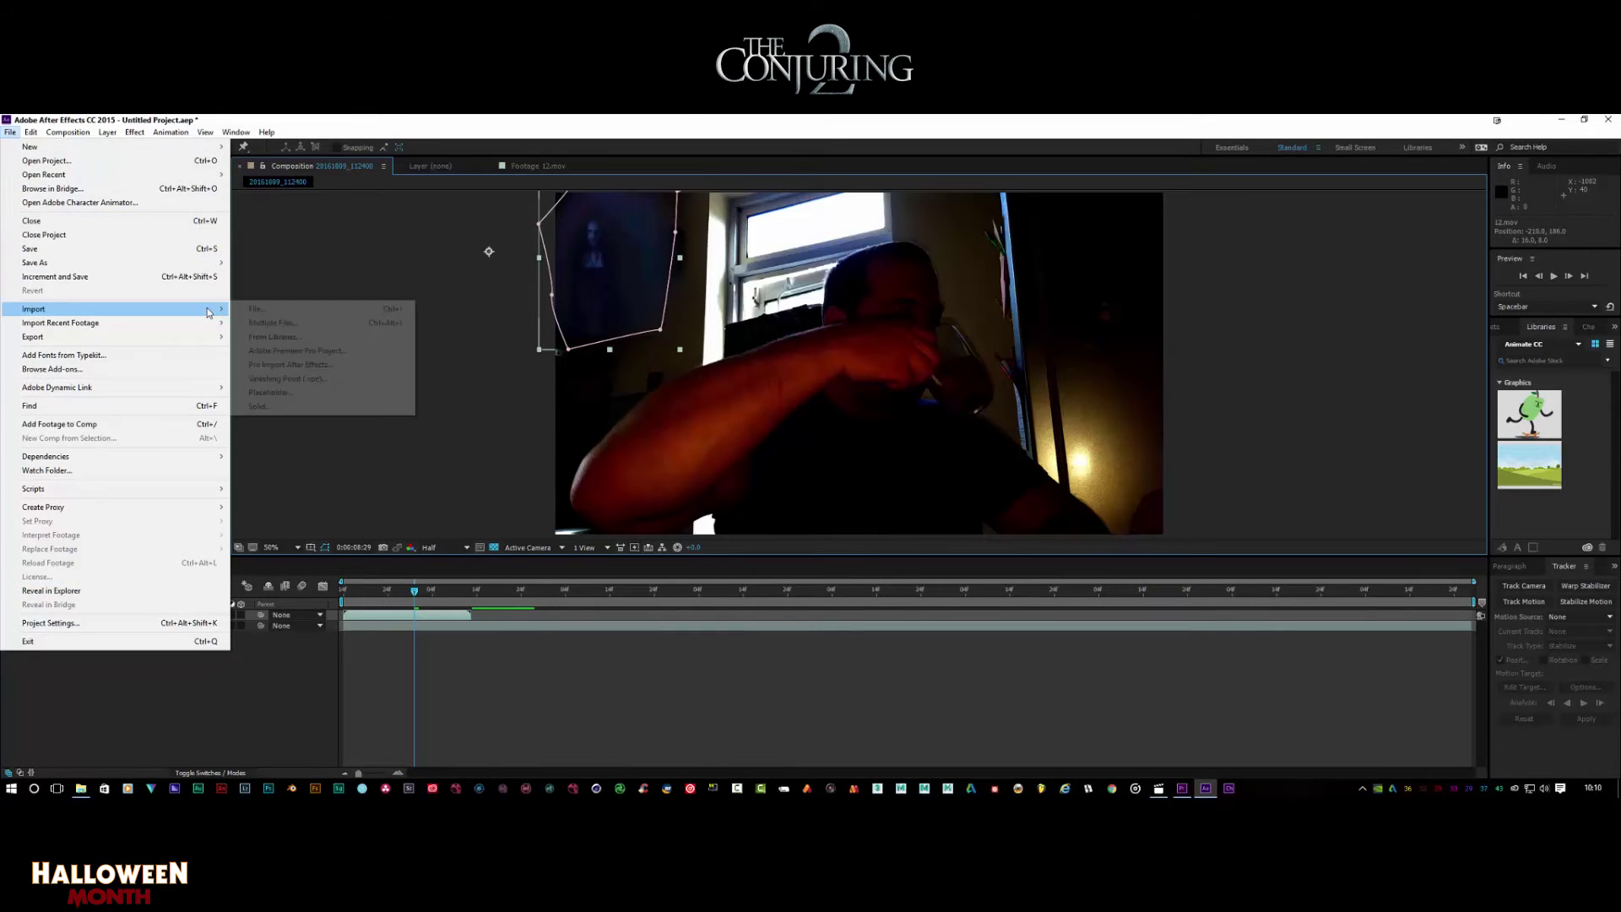
# Import the bill png sequence from bill 4k project files > Untitled Linked Comp 01
pyautogui.click(253, 309)
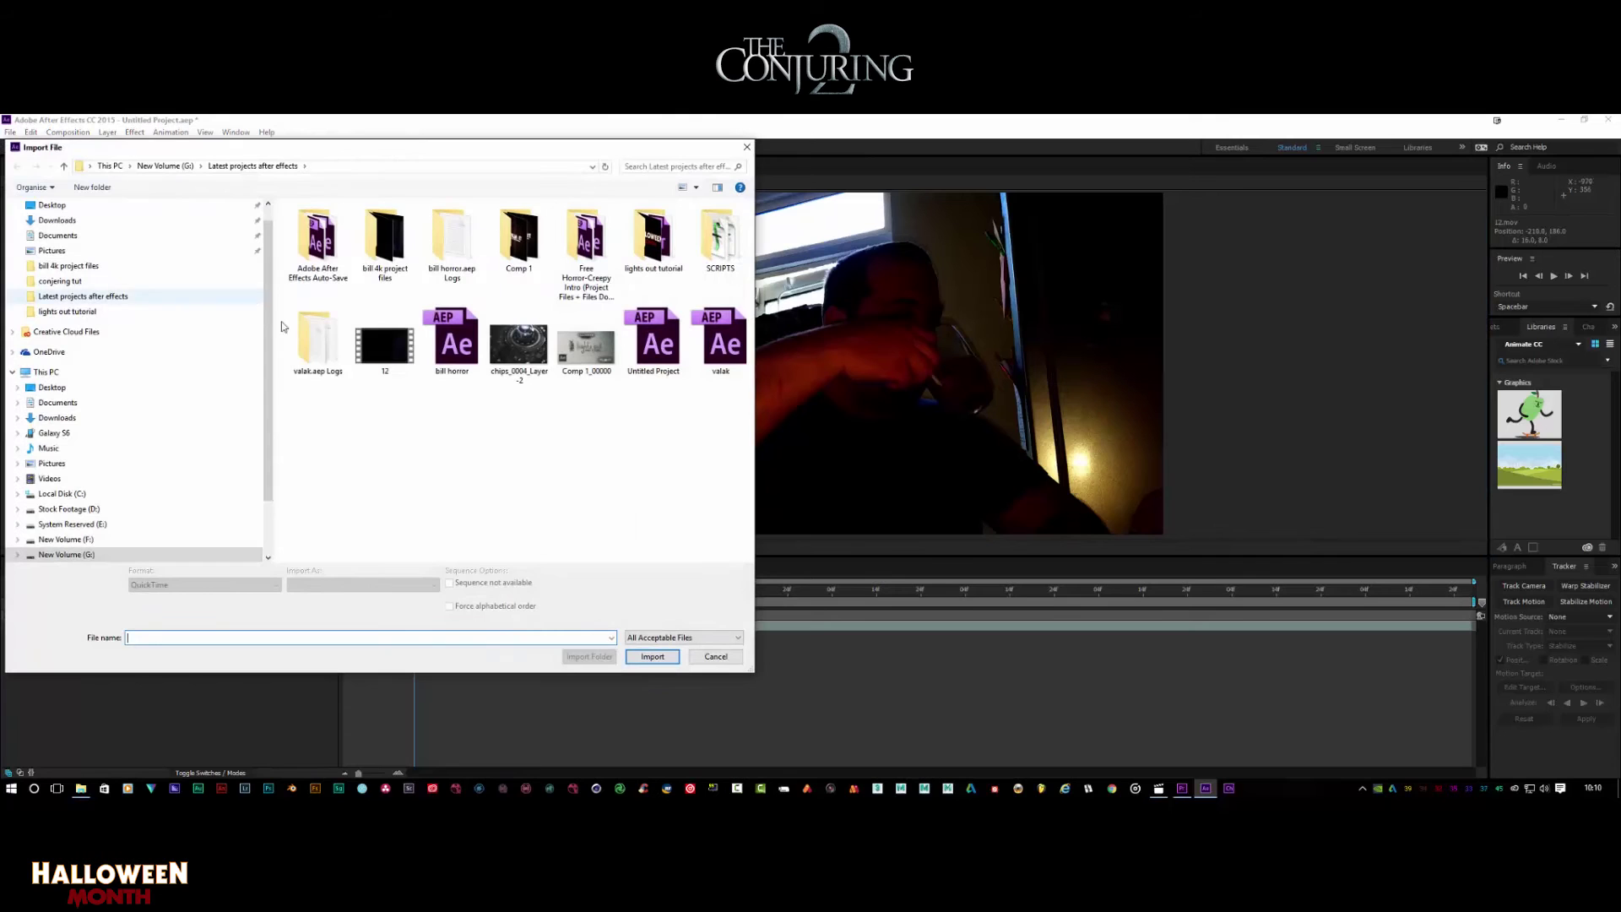
pyautogui.doubleClick(390, 281)
pyautogui.doubleClick(319, 257)
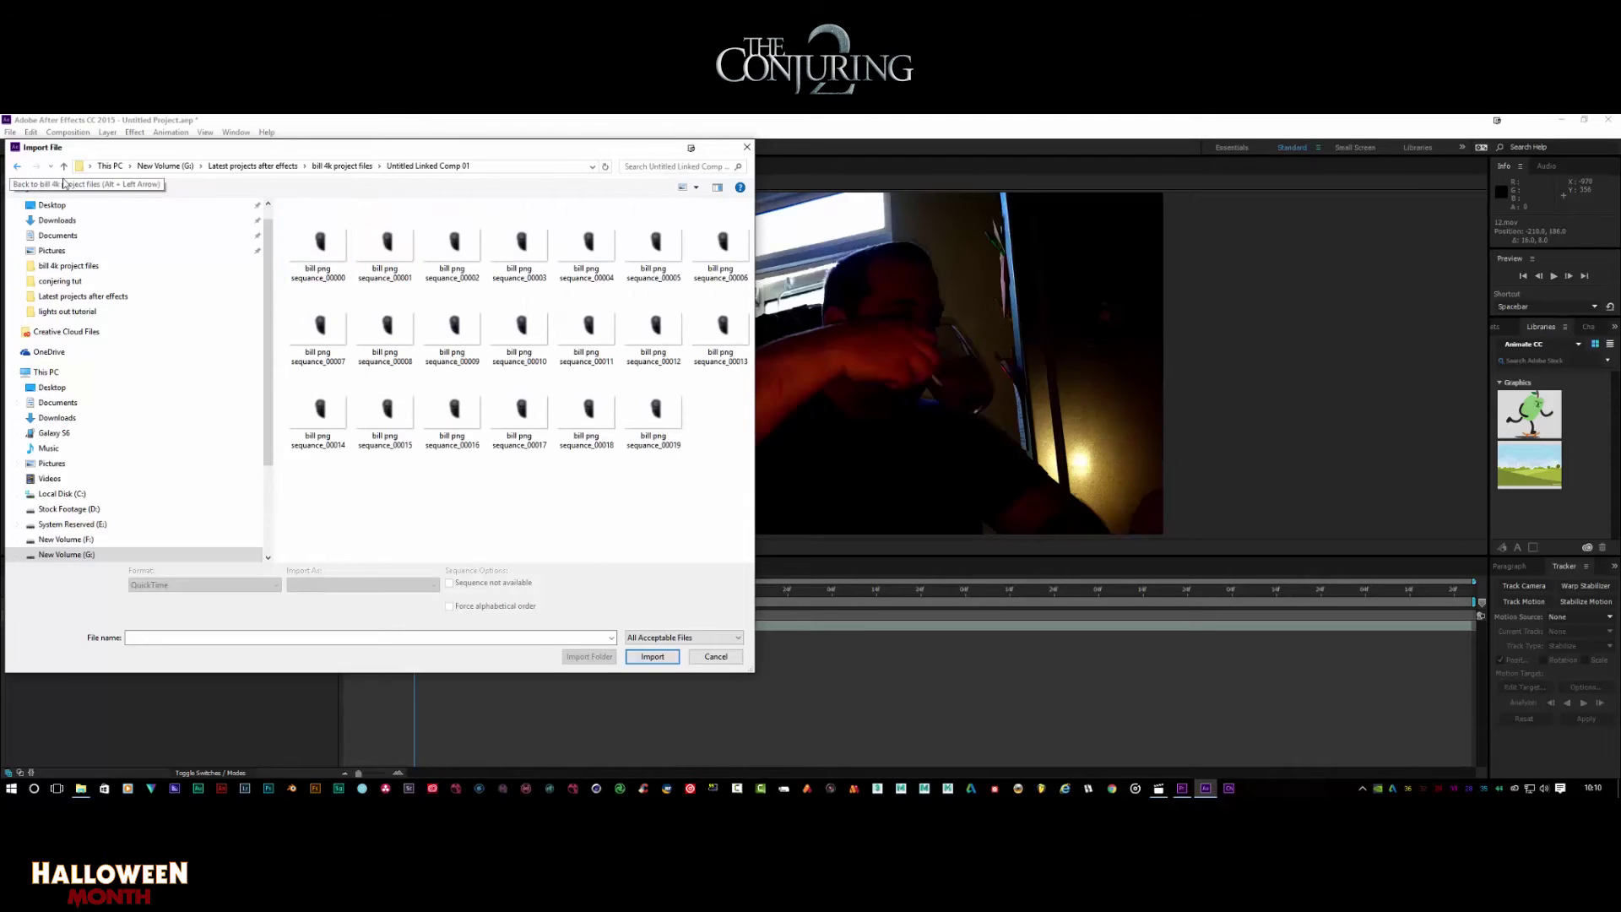
pyautogui.click(289, 241)
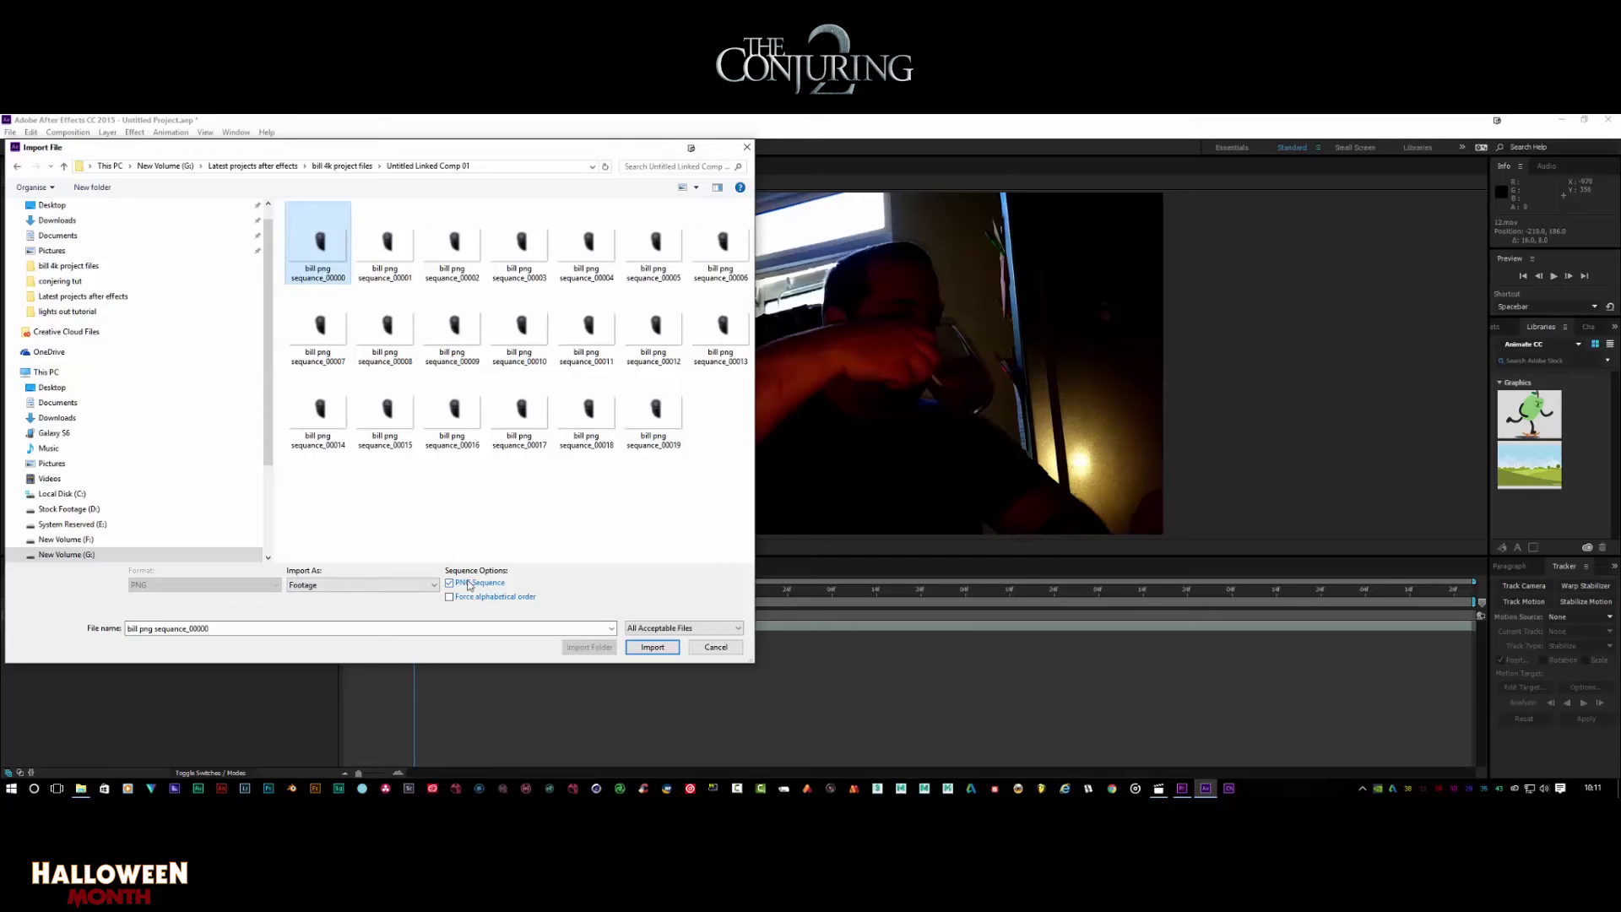
pyautogui.click(653, 647)
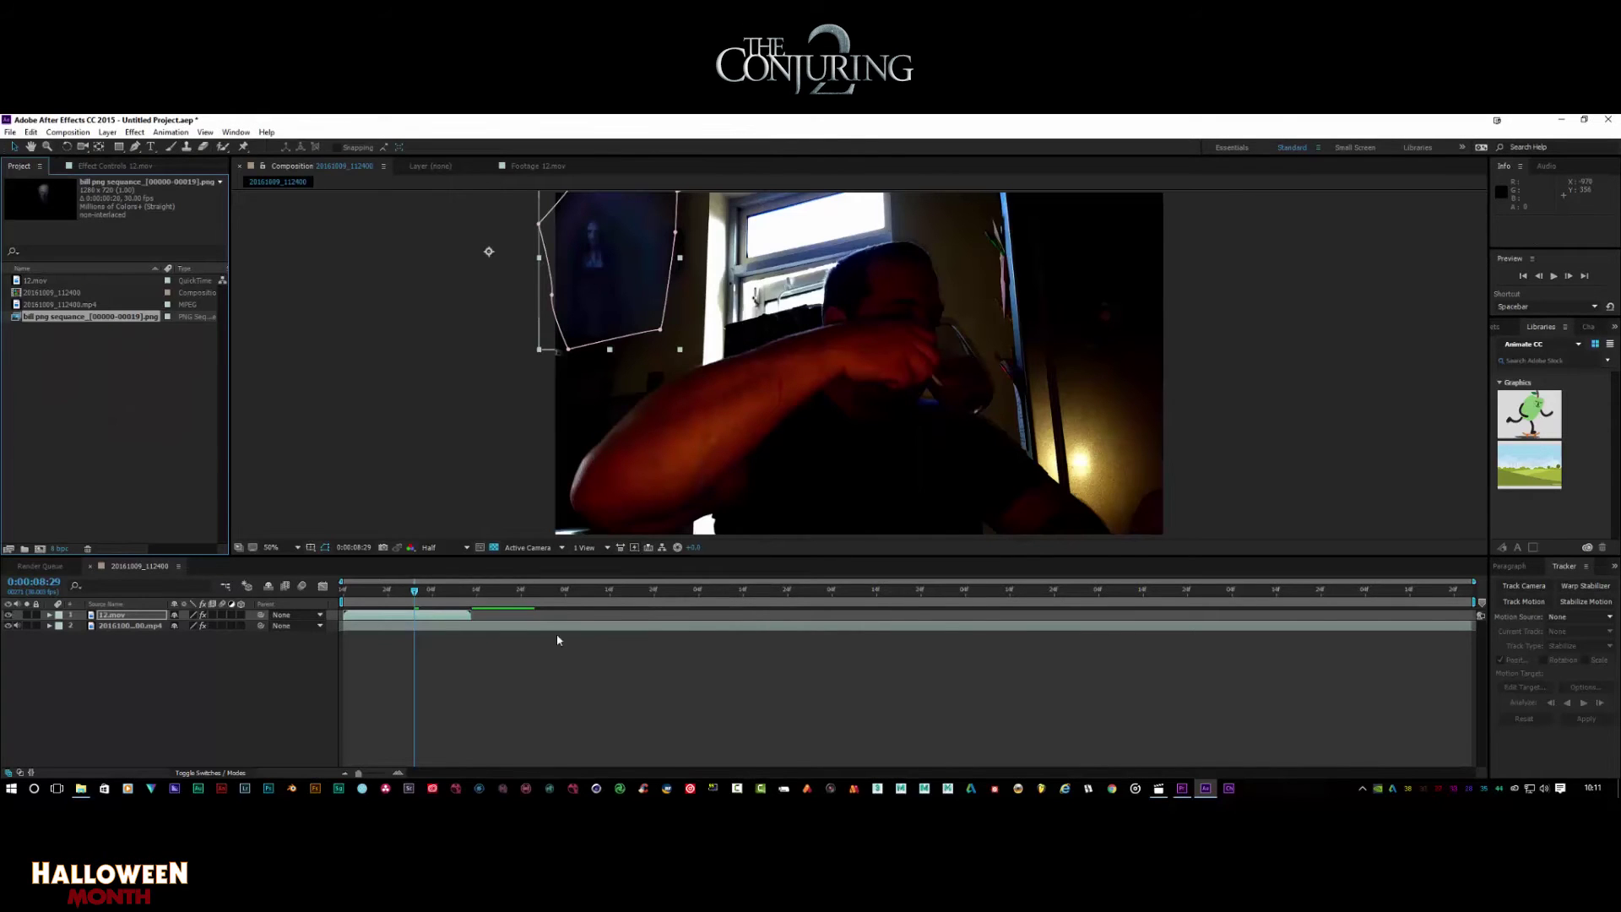
# Import 20161009_112917.mp4 from the Desktop's conjering tut folder
pyautogui.click(9, 132)
pyautogui.moveTo(168, 309)
pyautogui.click(247, 309)
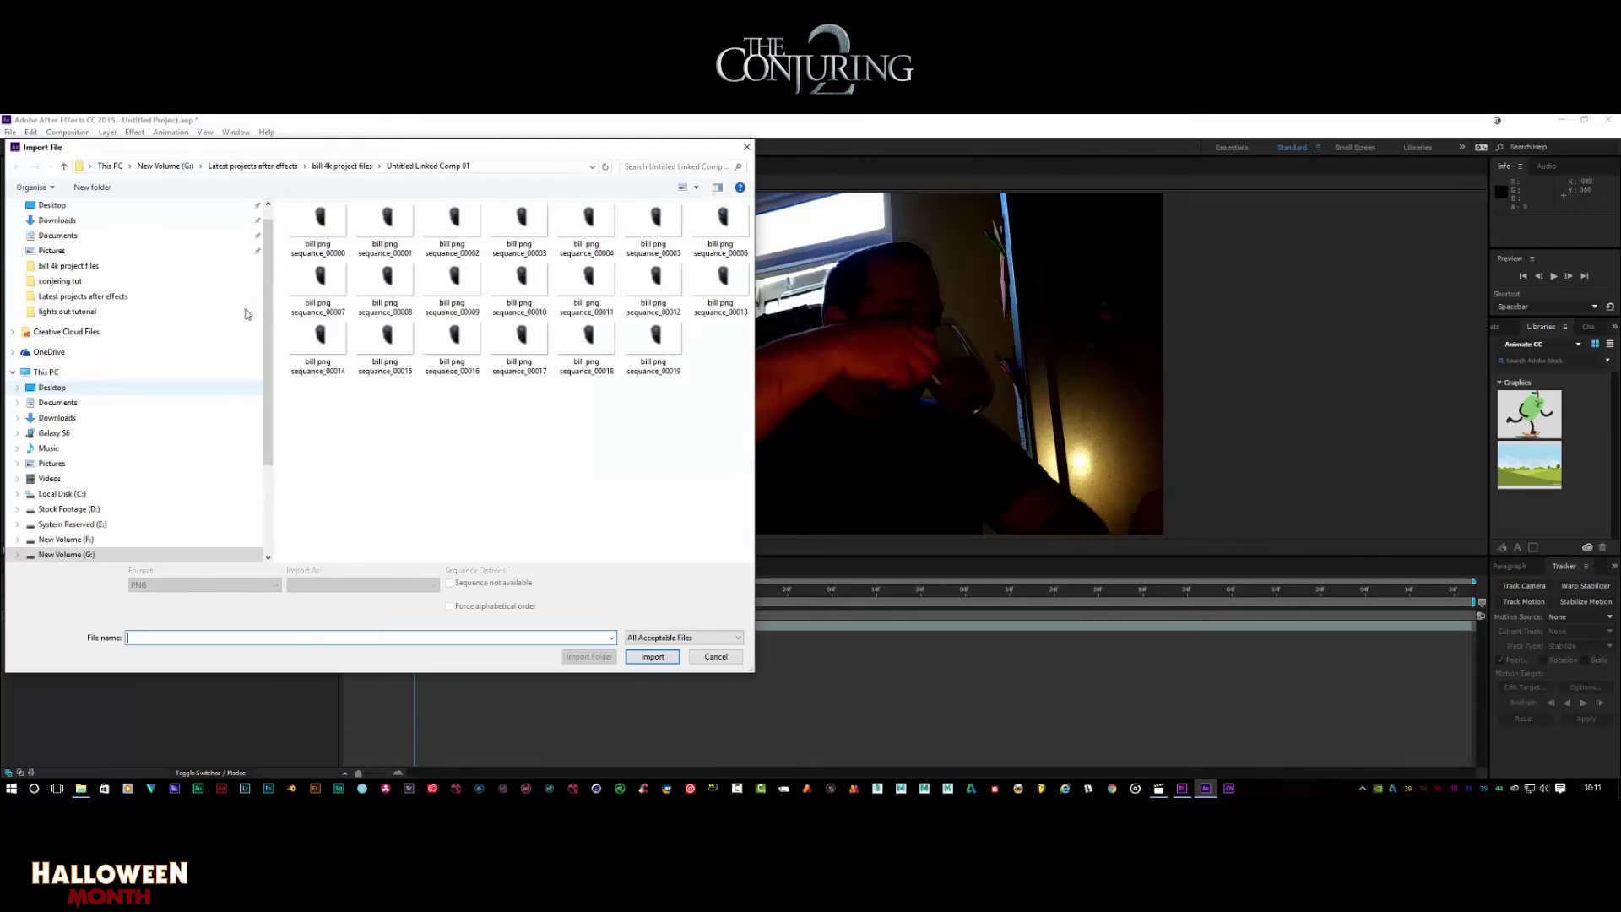
pyautogui.click(73, 388)
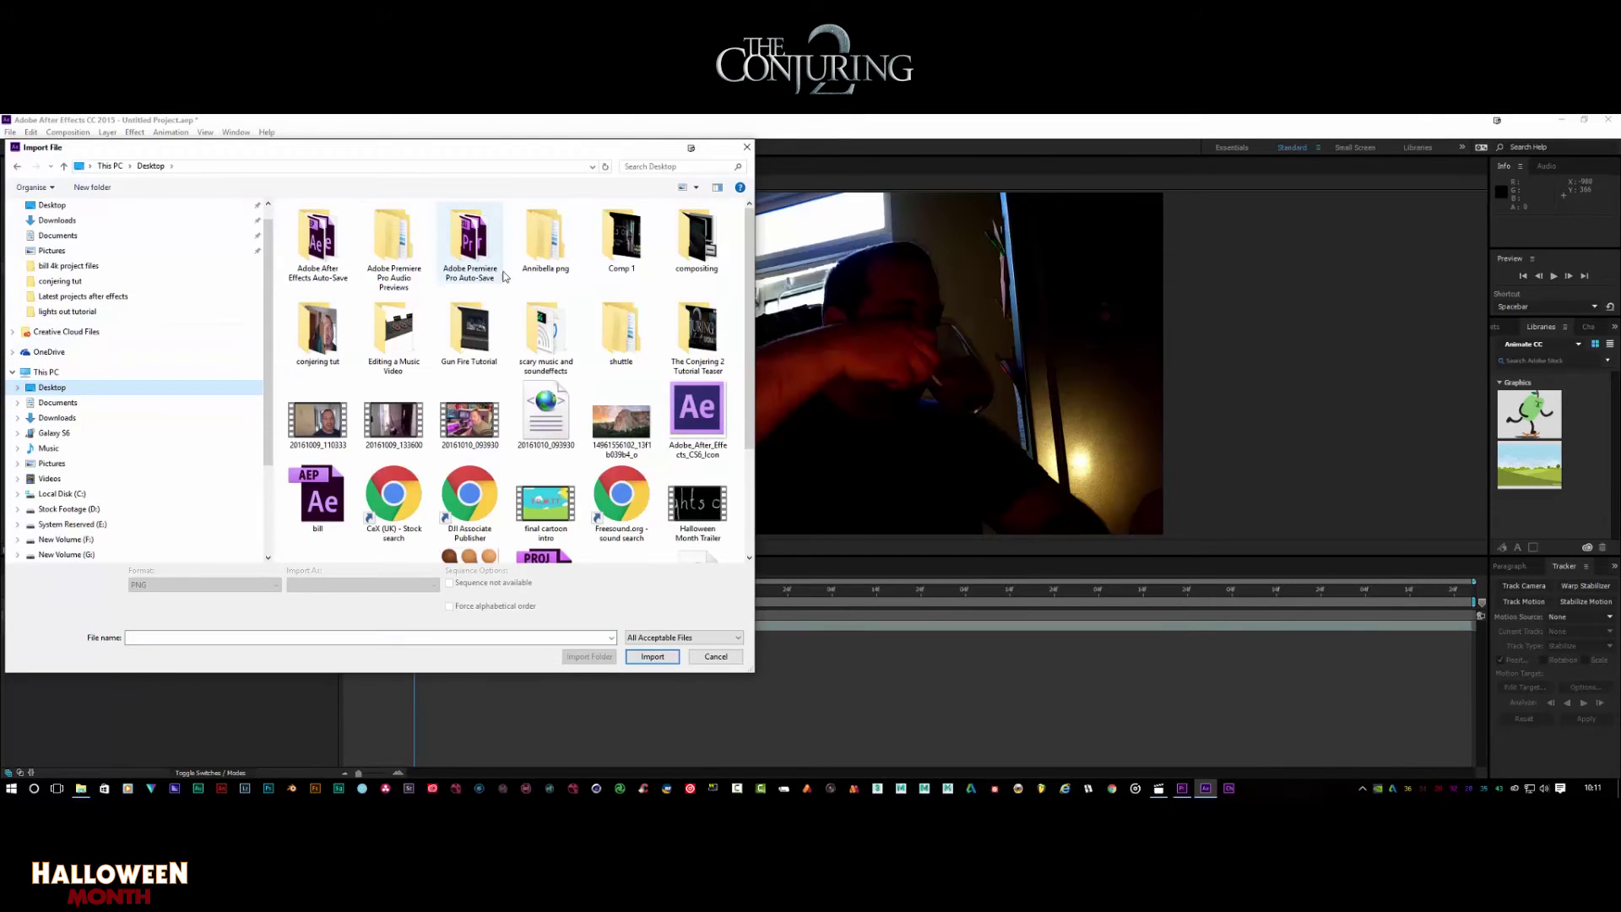
pyautogui.doubleClick(310, 354)
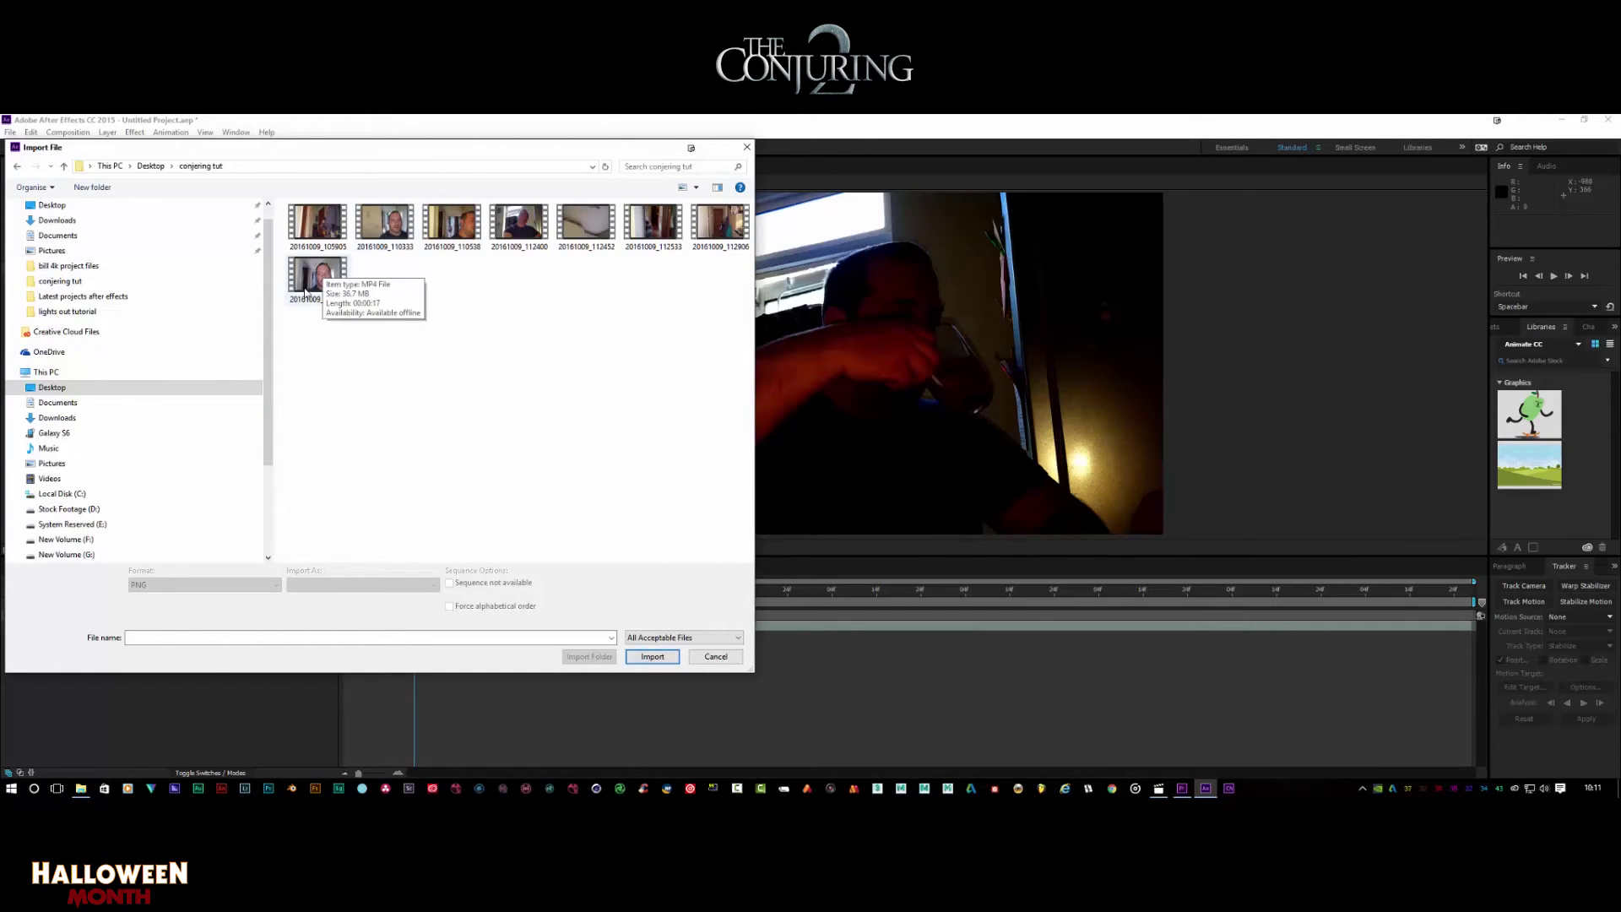
pyautogui.doubleClick(323, 273)
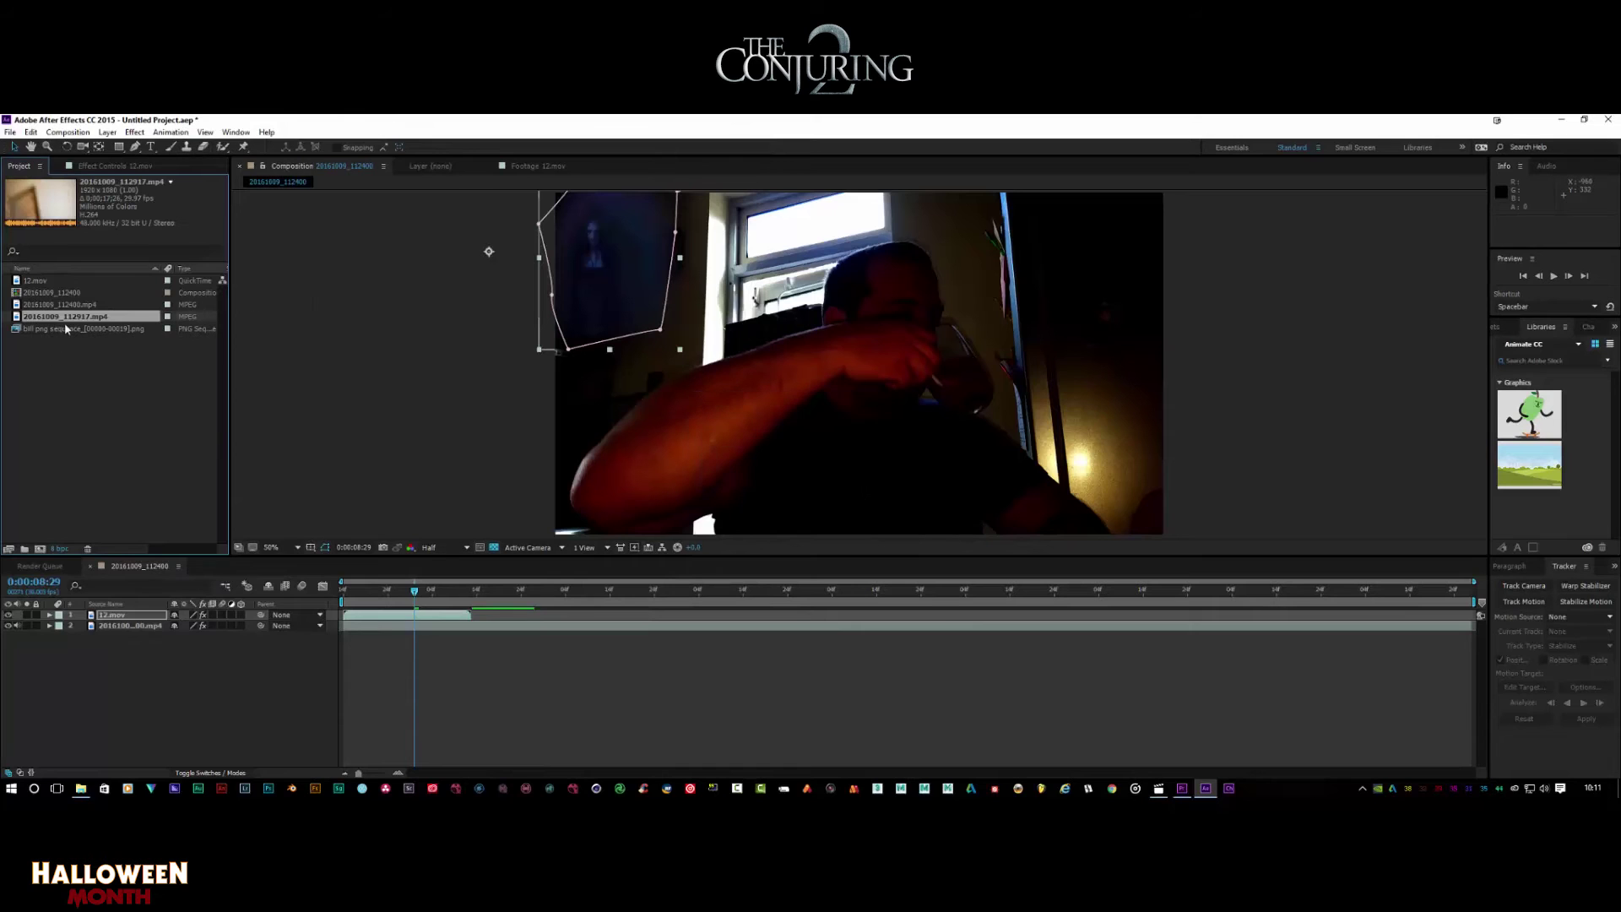
# Create a composition from the clip and trim it to a work area starting at 0;00;08;08
pyautogui.moveTo(63, 320); pyautogui.dragTo(40, 551)
pyautogui.moveTo(380, 605); pyautogui.dragTo(866, 600)
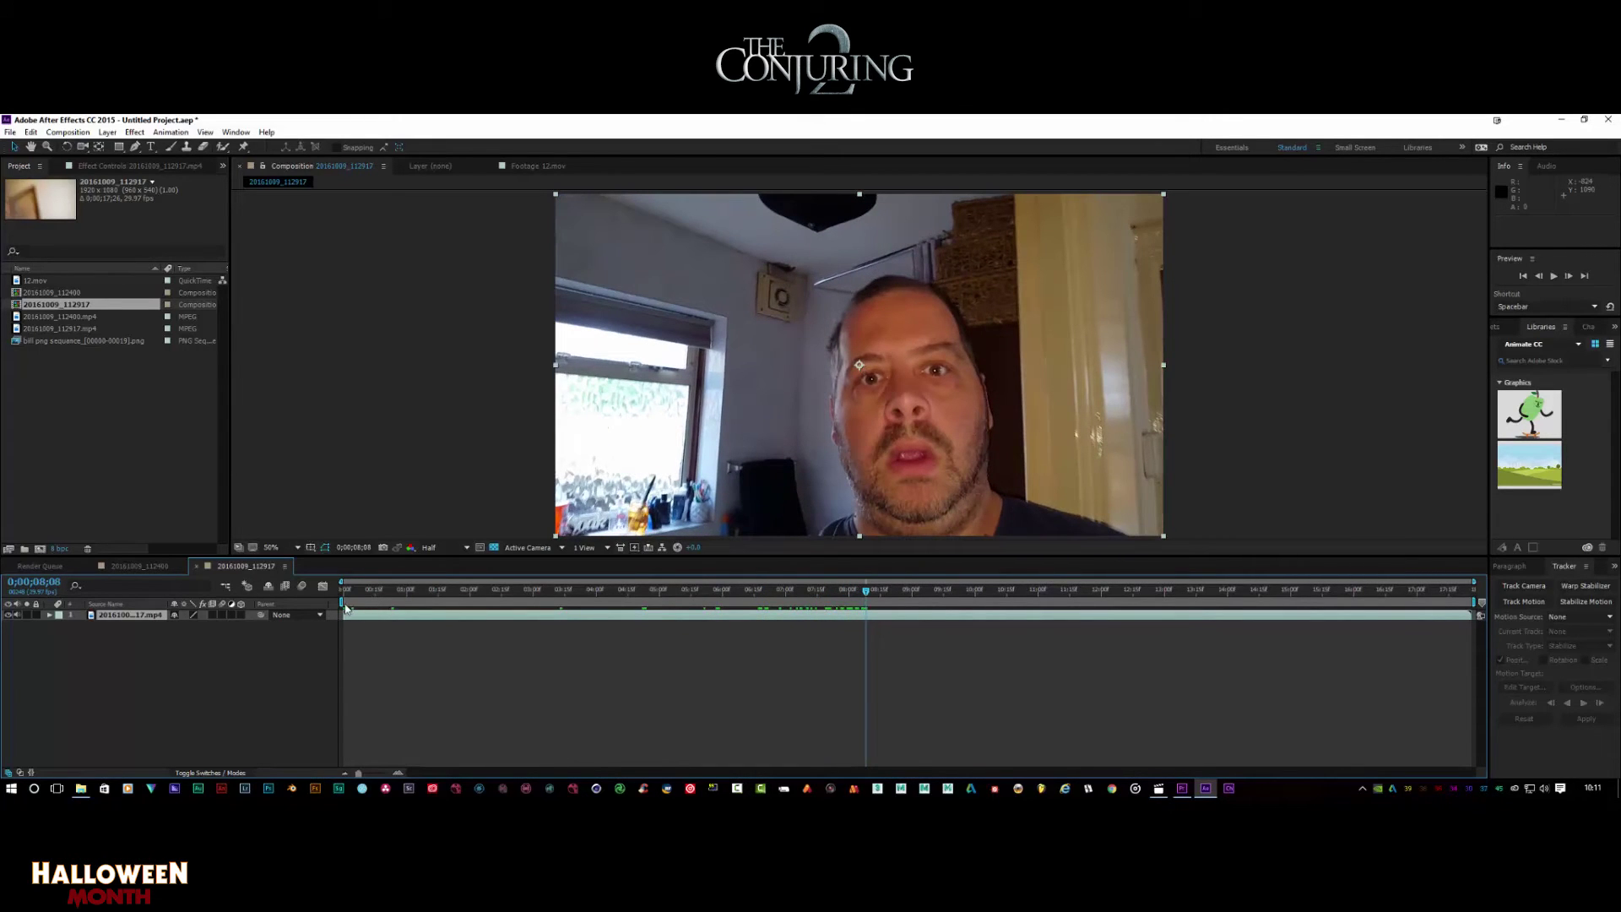
pyautogui.moveTo(345, 608); pyautogui.dragTo(861, 623)
pyautogui.rightClick(880, 601)
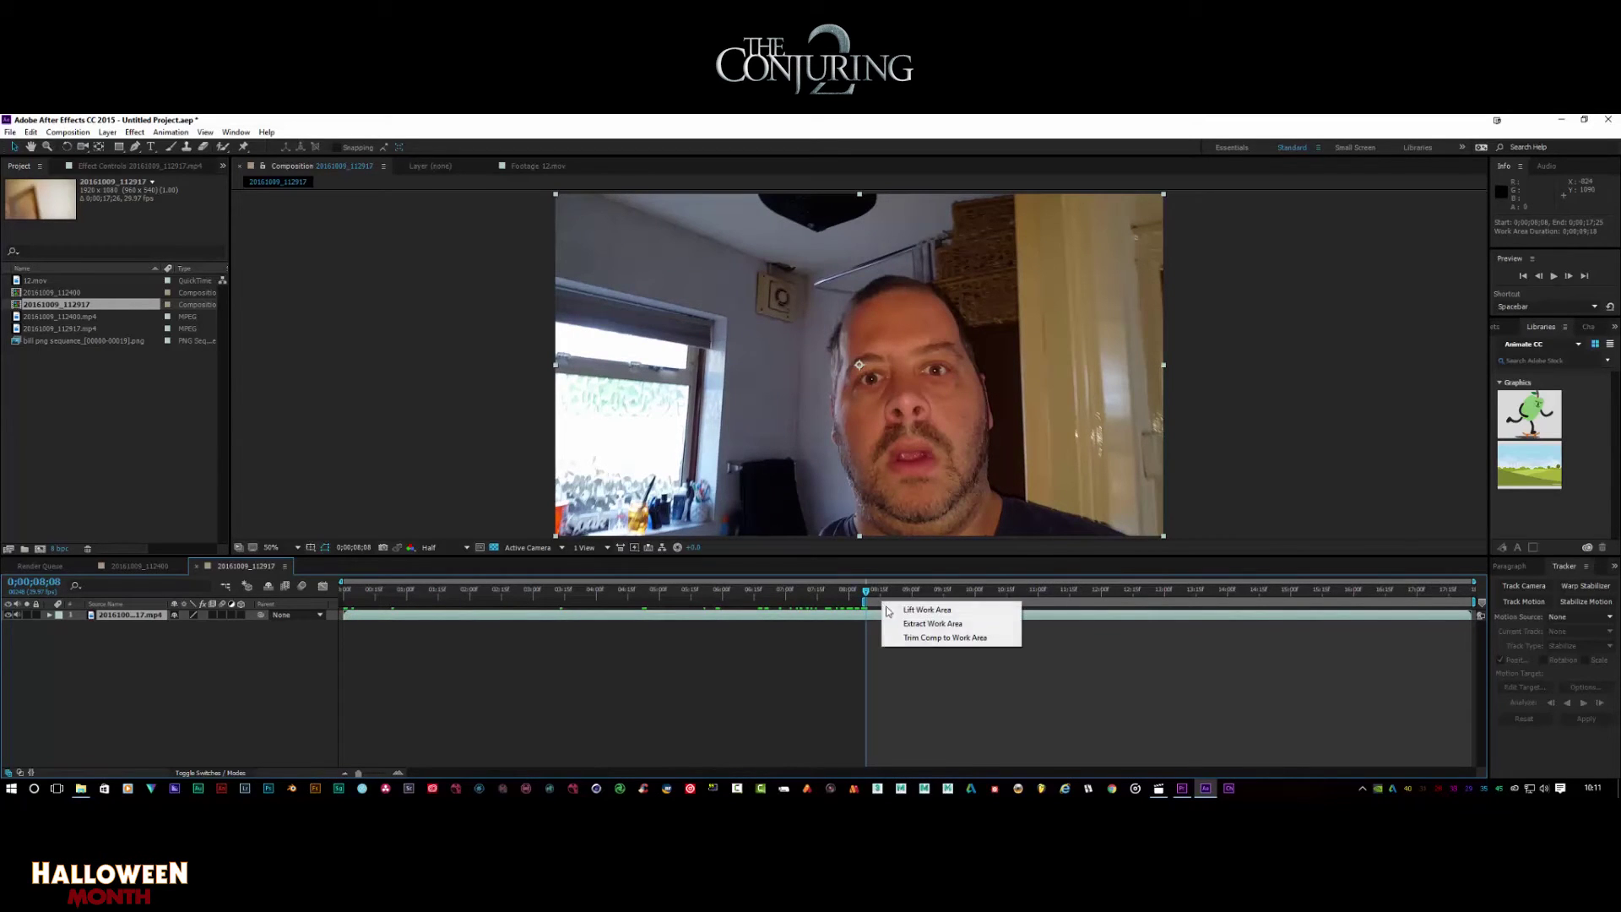
pyautogui.click(905, 640)
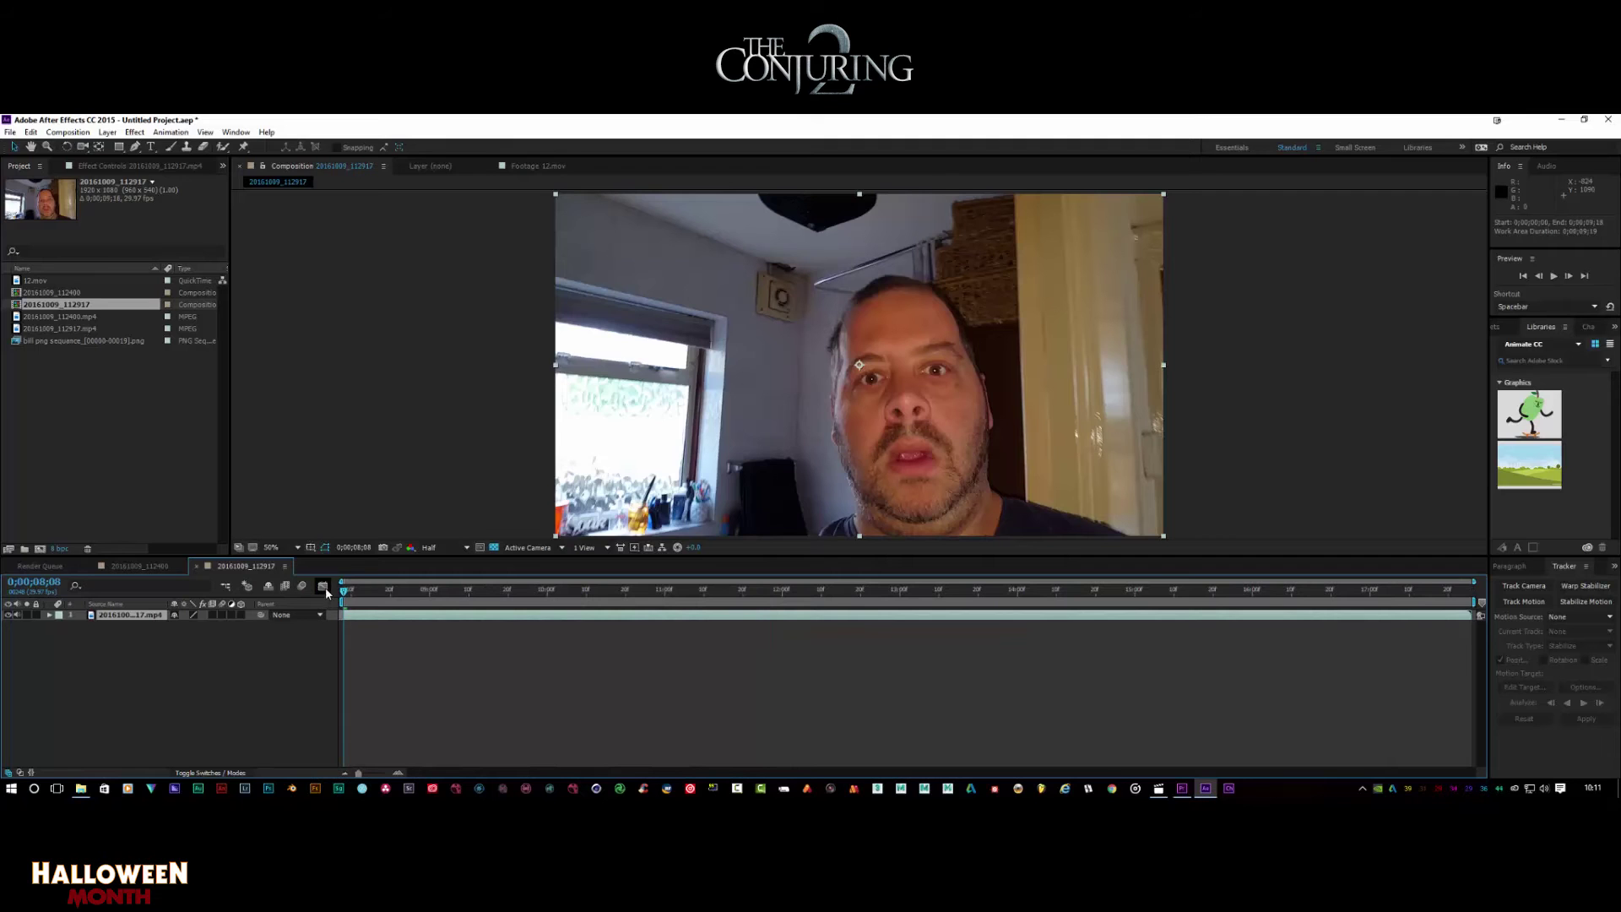
# Trim the composition to end around 0;00;09;03 and add the bill png sequence ghost
pyautogui.moveTo(345, 591); pyautogui.dragTo(450, 605)
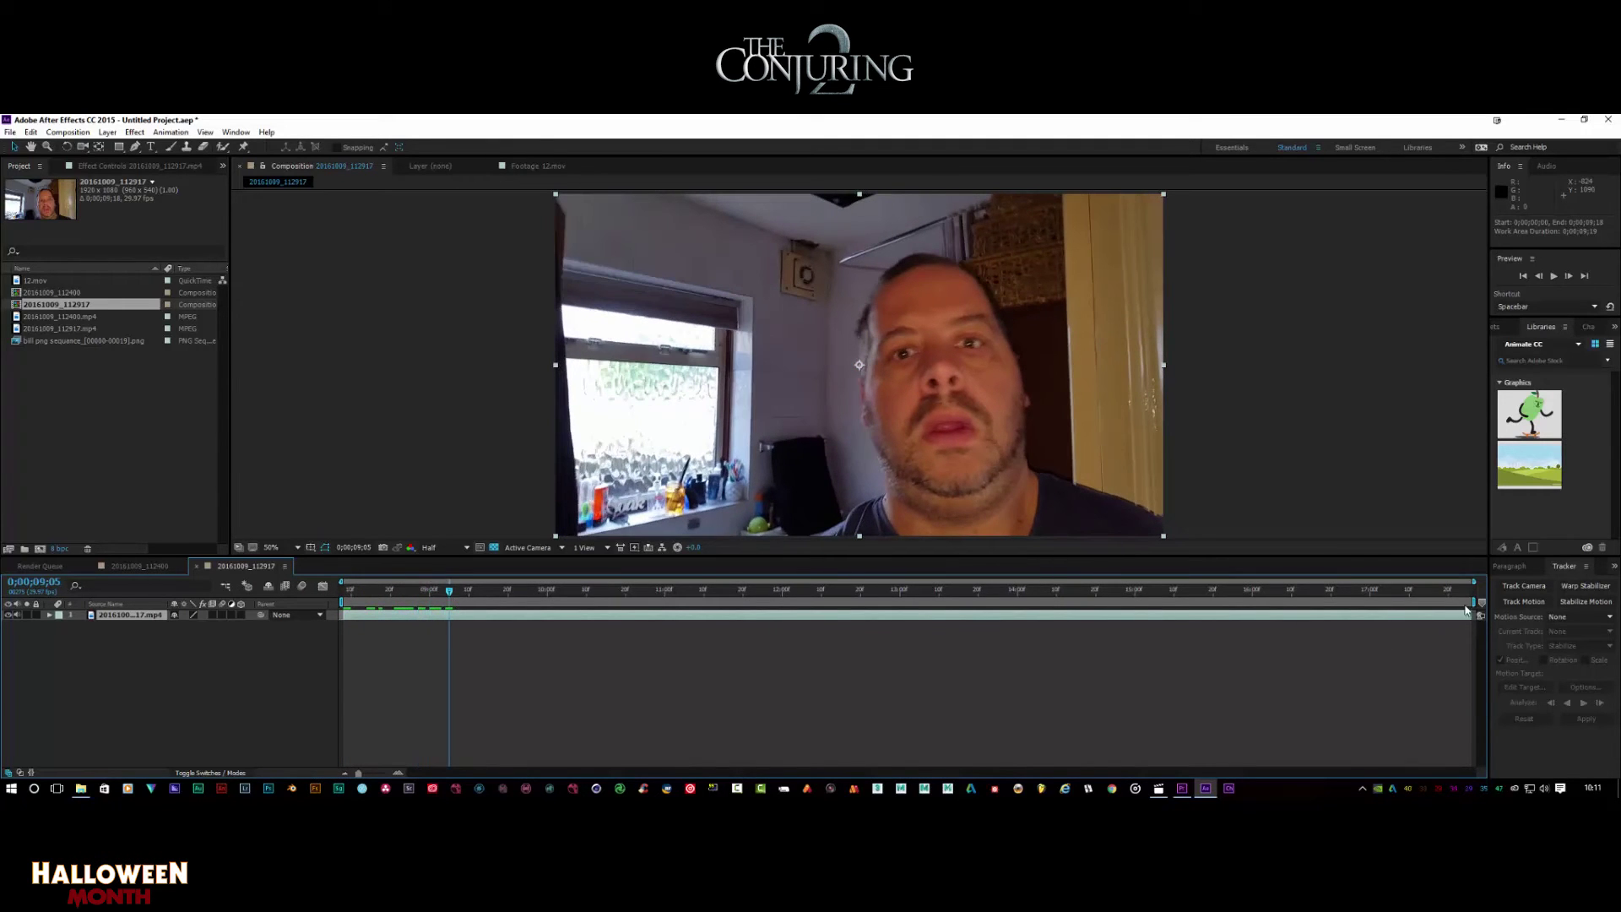
pyautogui.moveTo(1474, 582); pyautogui.dragTo(453, 601)
pyautogui.rightClick(428, 596)
pyautogui.click(452, 637)
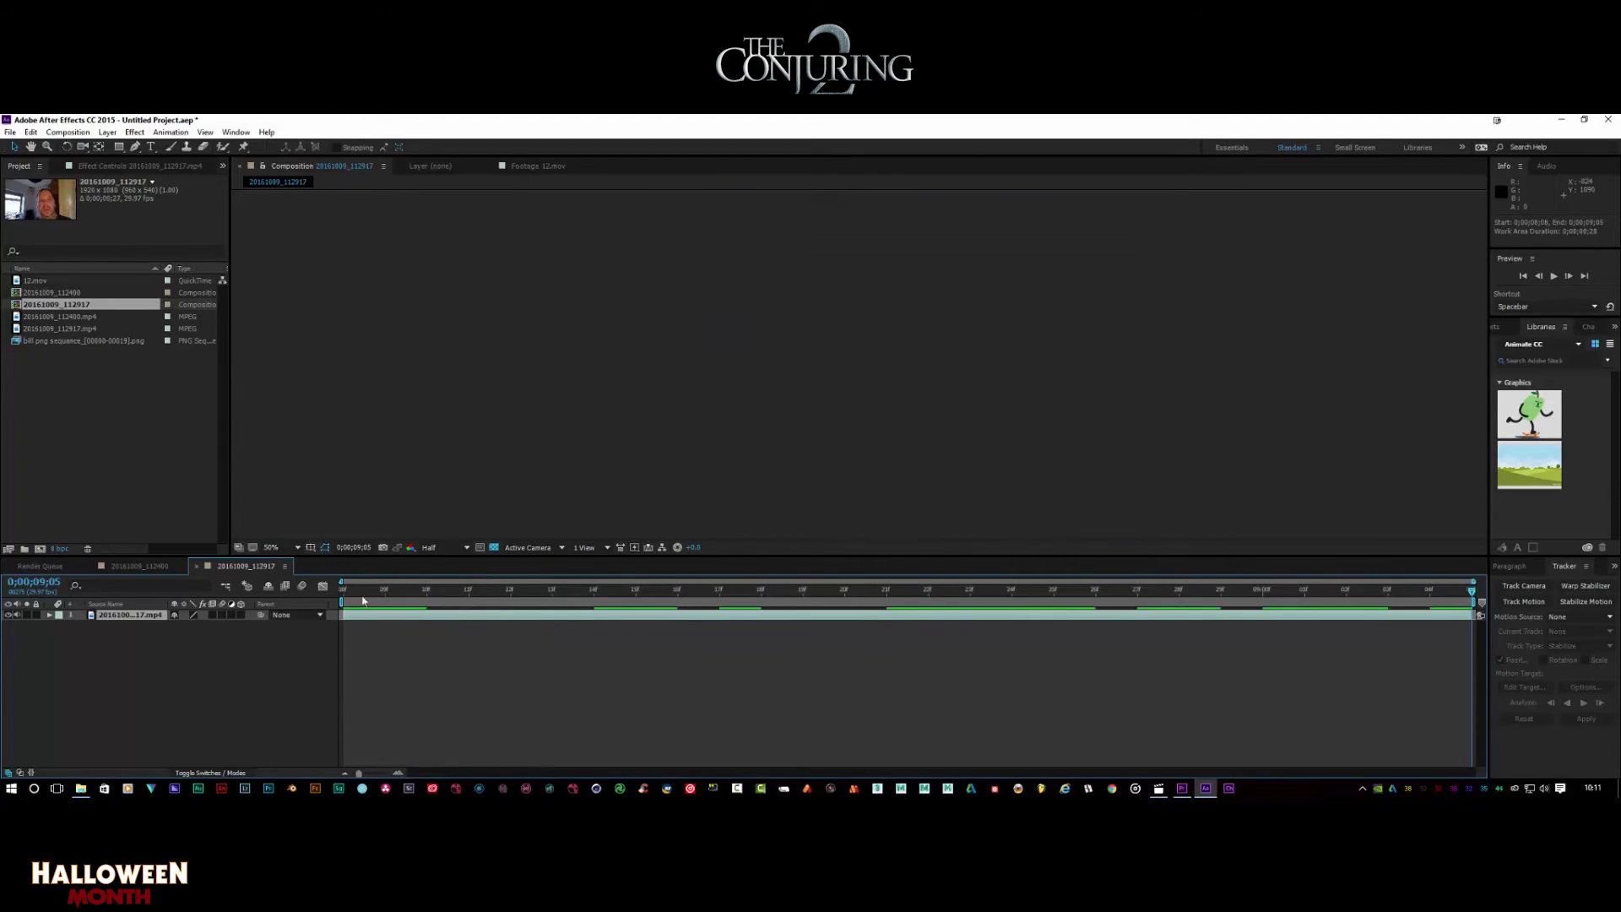
pyautogui.moveTo(358, 593); pyautogui.dragTo(343, 596)
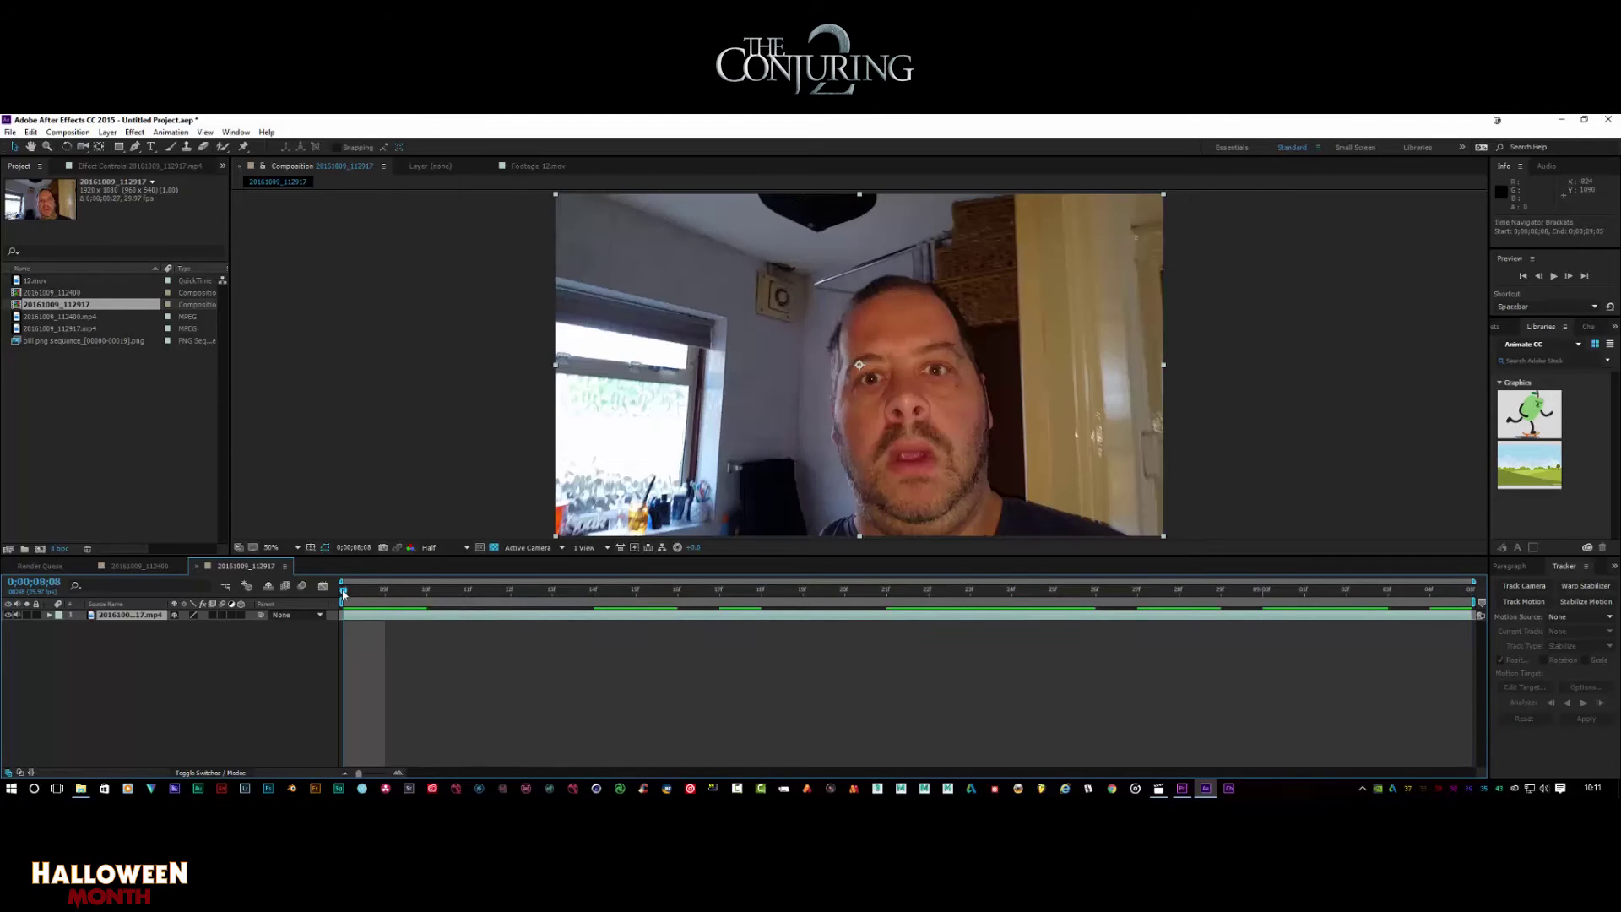
pyautogui.moveTo(60, 337); pyautogui.dragTo(997, 346)
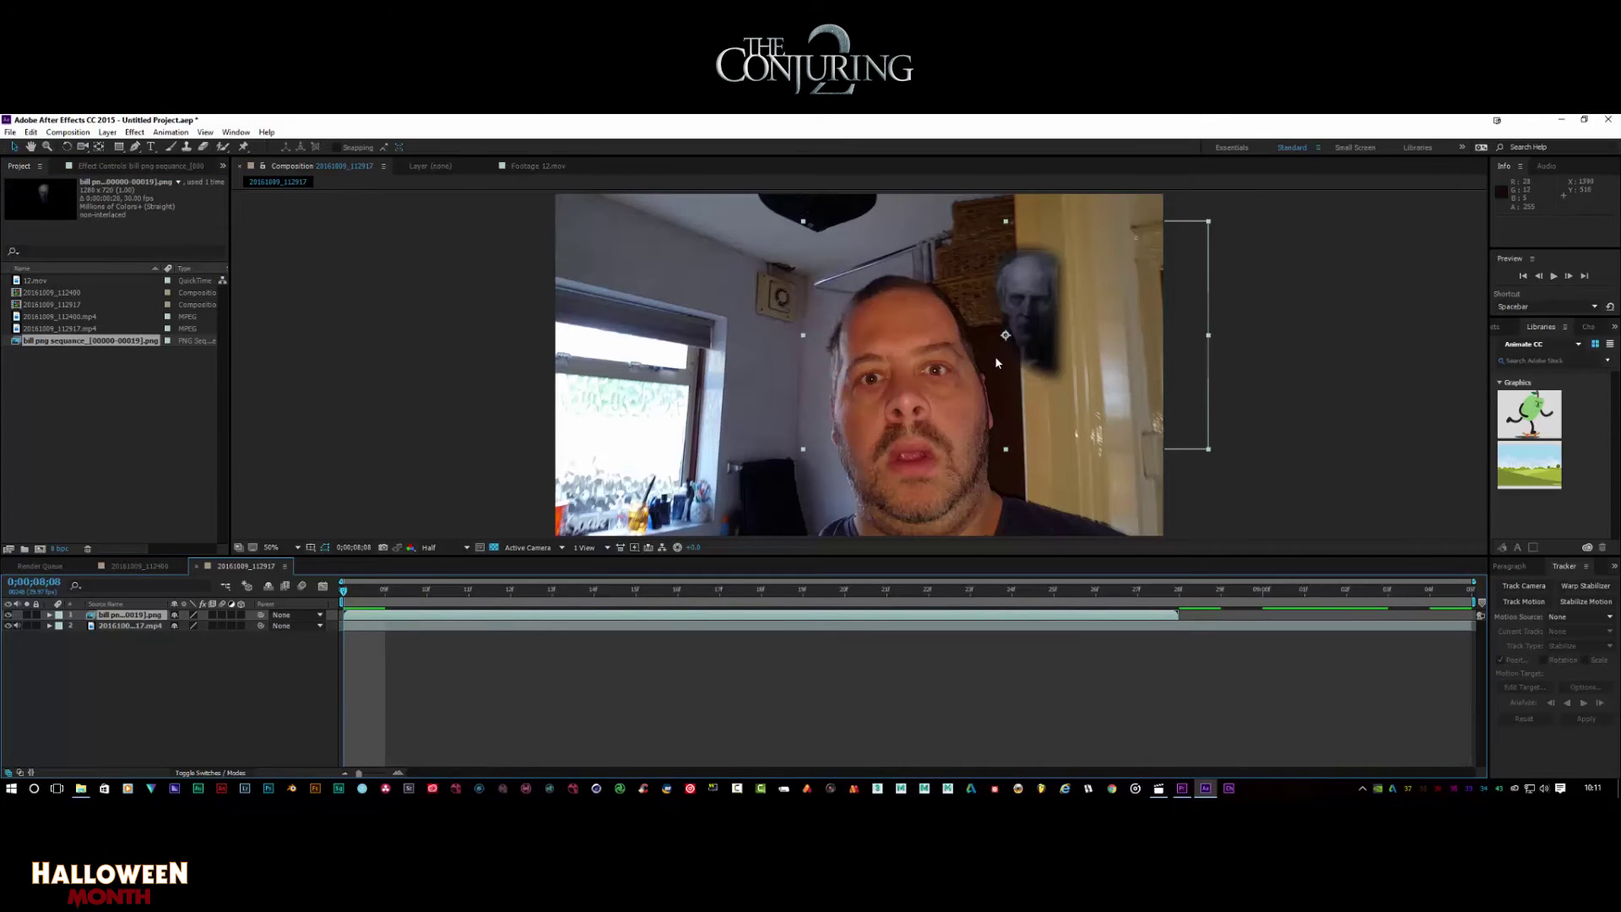
# Scale the bill png ghost to about 301% and place it over the right half of the man's face
pyautogui.press('s')
pyautogui.moveTo(208, 626); pyautogui.dragTo(300, 625)
pyautogui.moveTo(1047, 335); pyautogui.dragTo(969, 361)
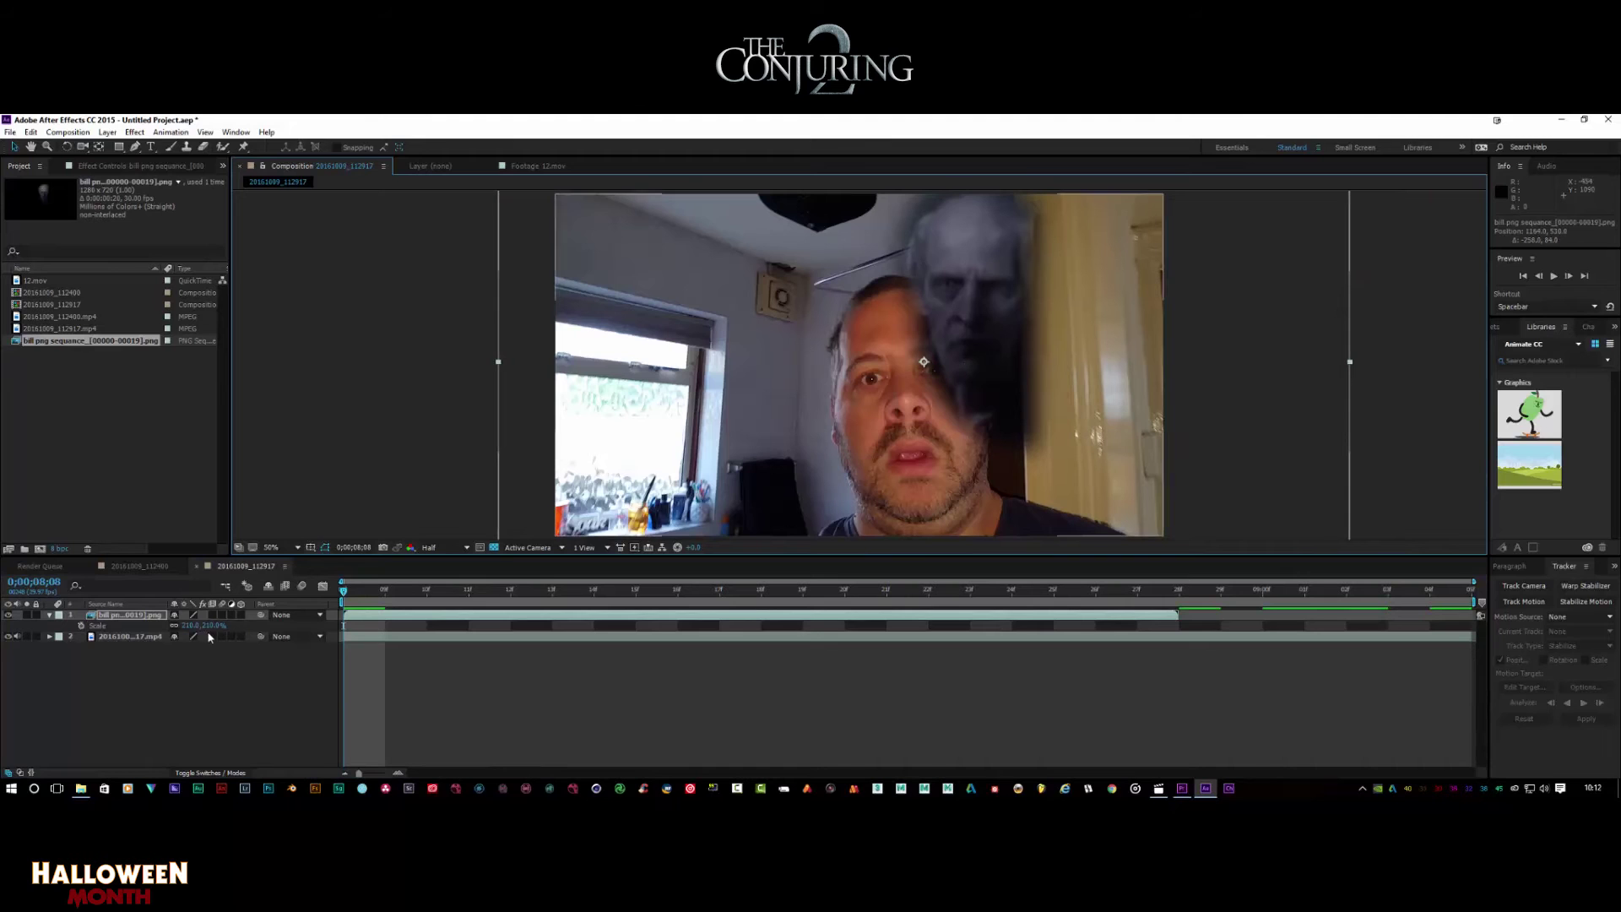
pyautogui.moveTo(208, 625); pyautogui.dragTo(285, 626)
pyautogui.moveTo(933, 408); pyautogui.dragTo(884, 450)
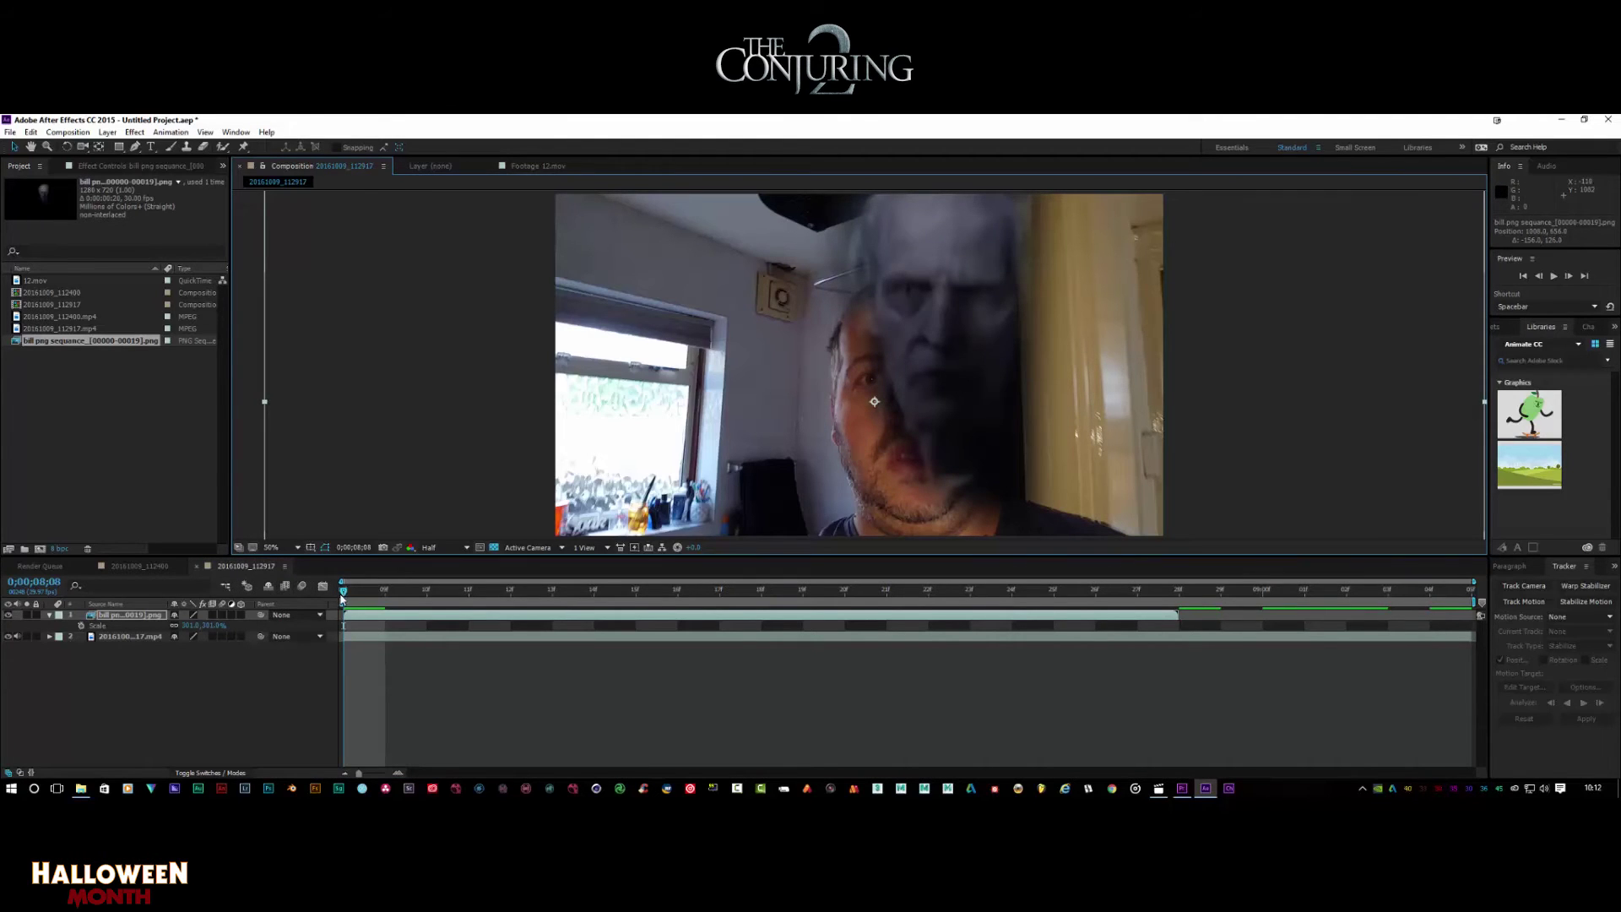
pyautogui.moveTo(345, 594); pyautogui.dragTo(928, 621)
pyautogui.moveTo(925, 423); pyautogui.dragTo(944, 427)
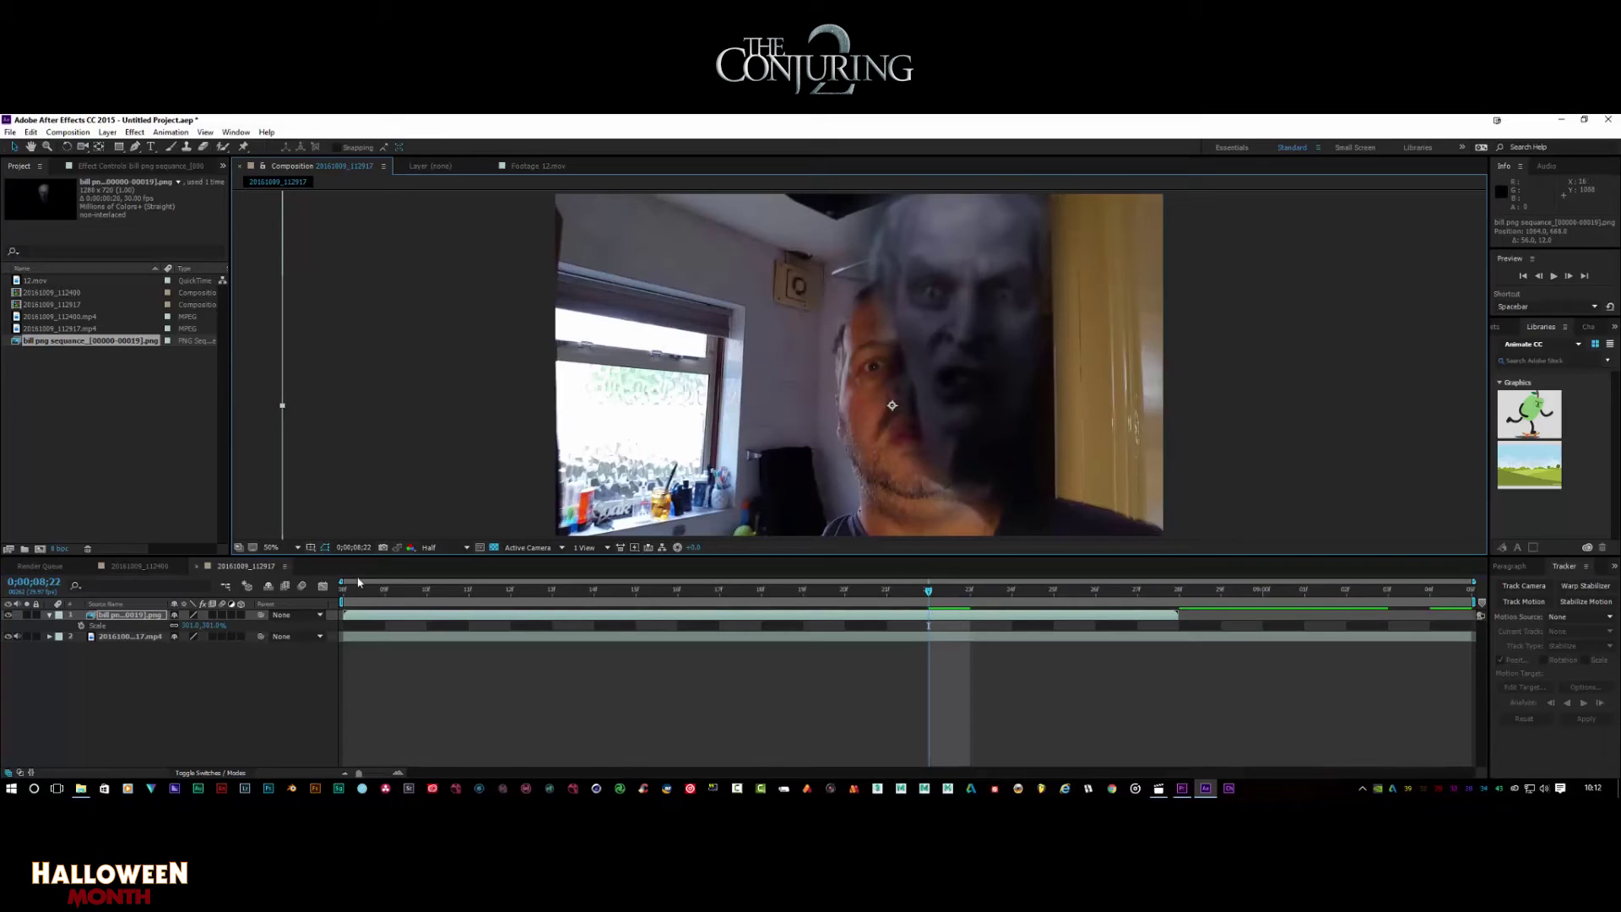
# Duplicate the face clip layer, select the top copy, and hide the ghost layer
pyautogui.click(98, 637)
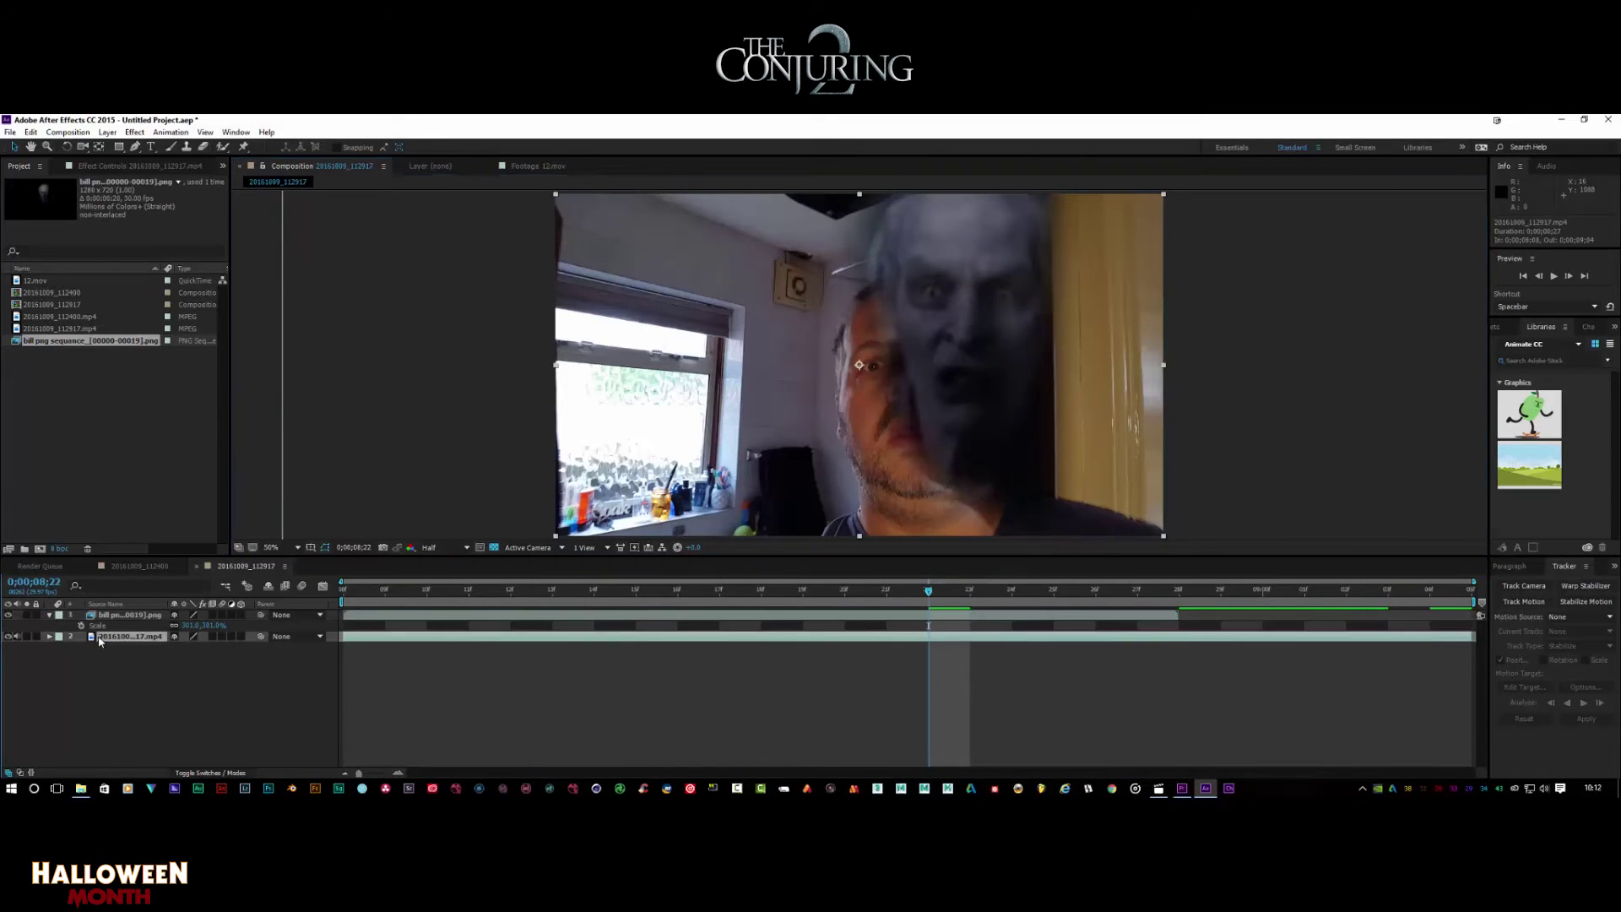
pyautogui.hotkey('ctrl', 'd')
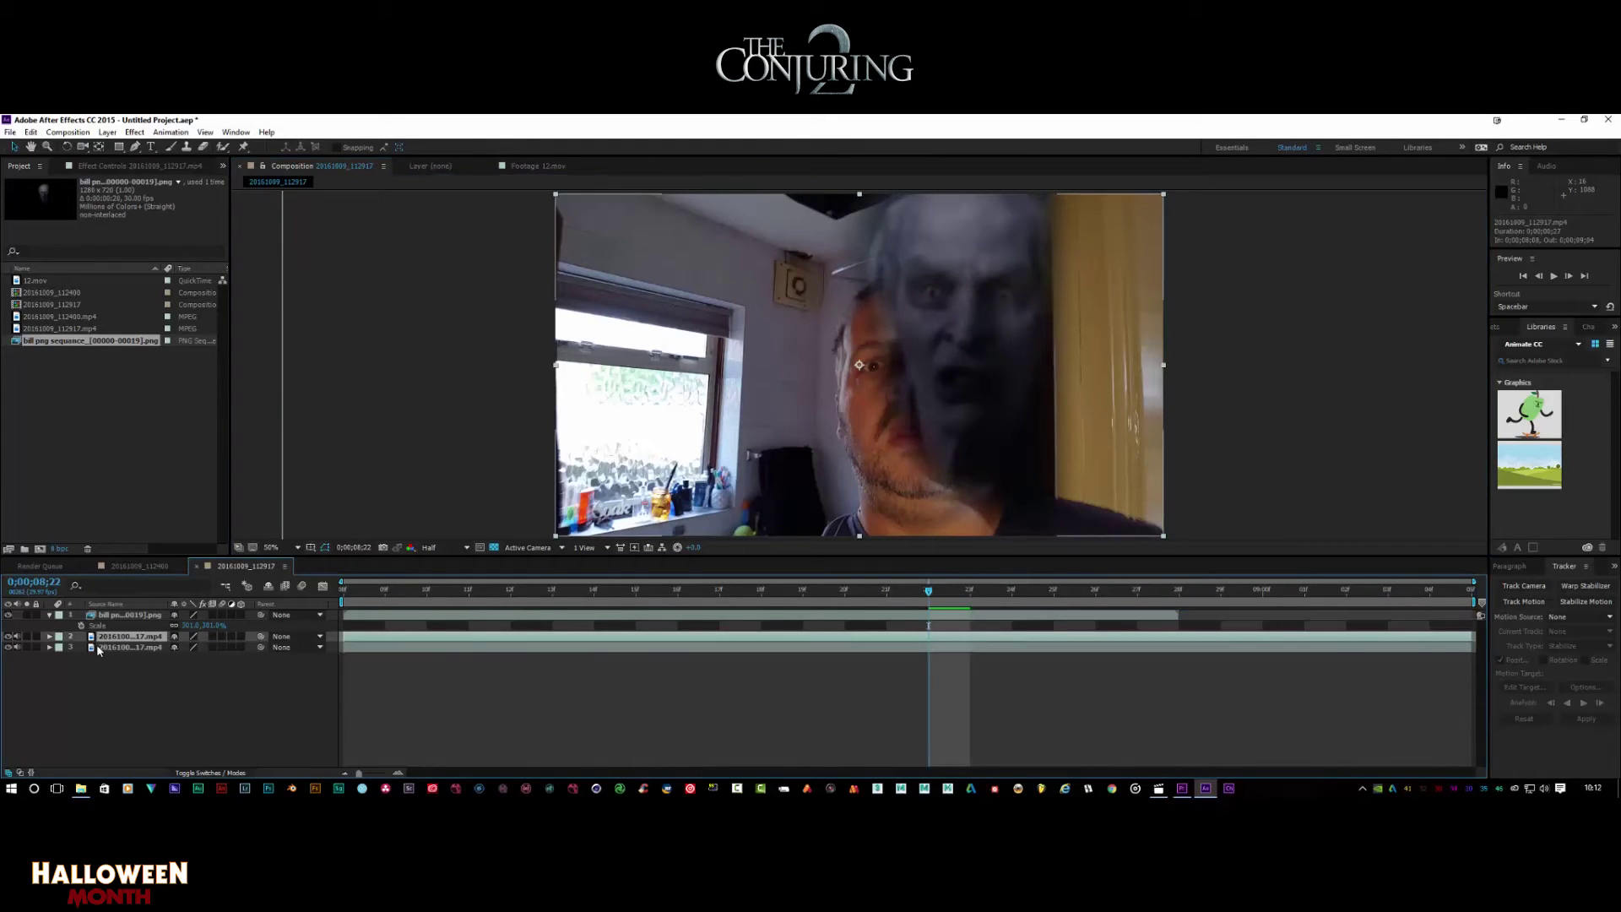
pyautogui.click(133, 639)
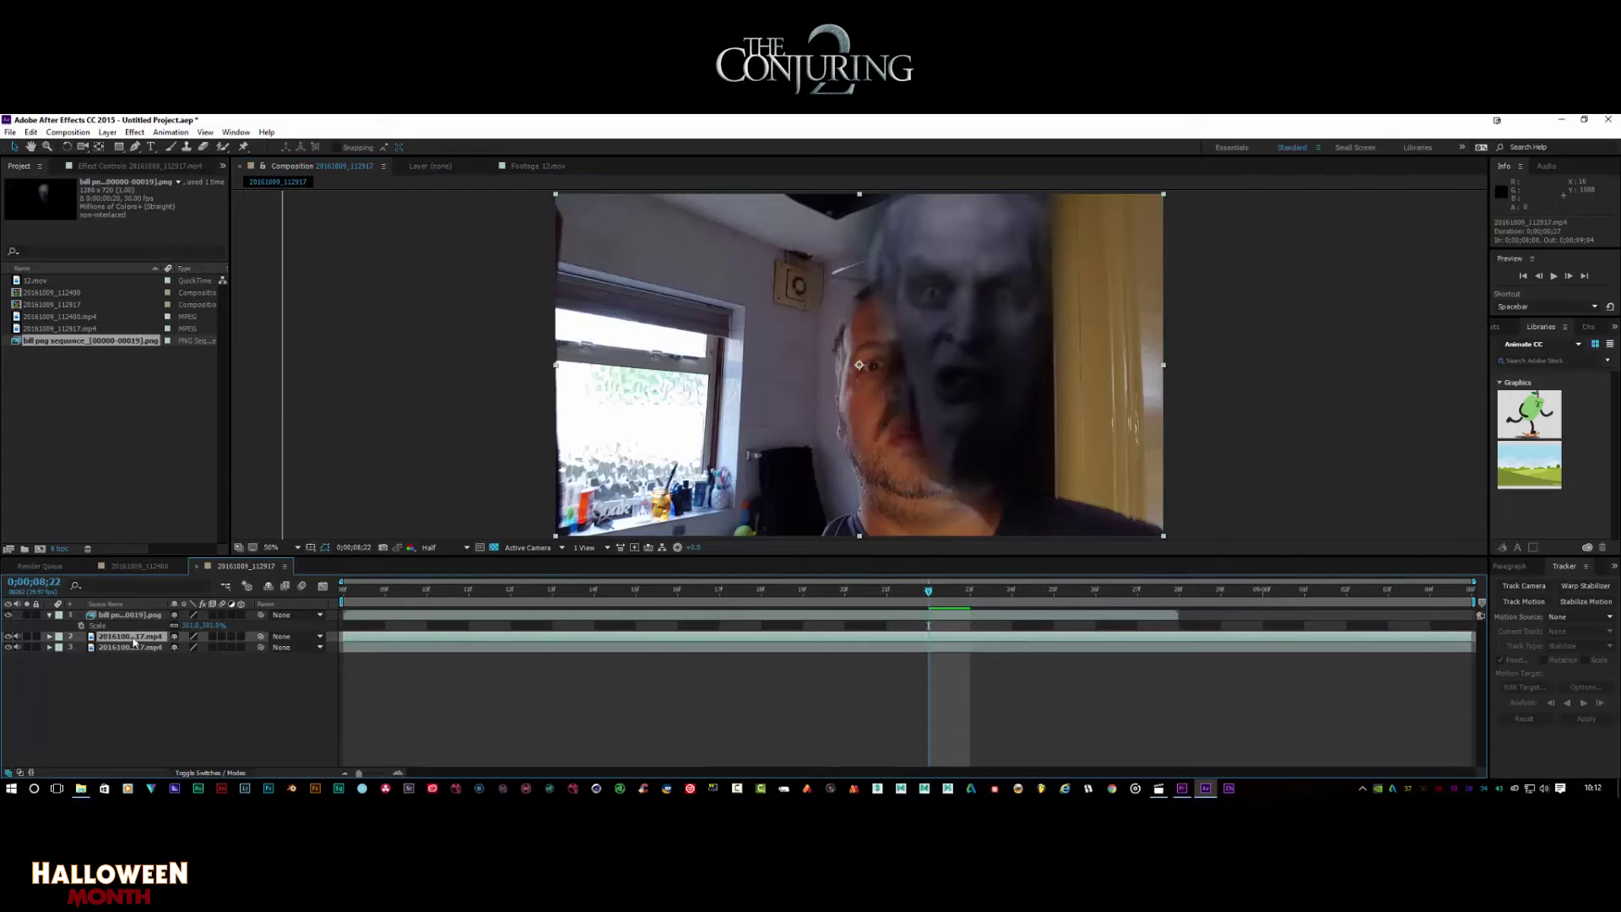
pyautogui.click(7, 615)
# Trace a Pen-tool mask up the face's left side, across the forehead and down the right side
pyautogui.click(135, 147)
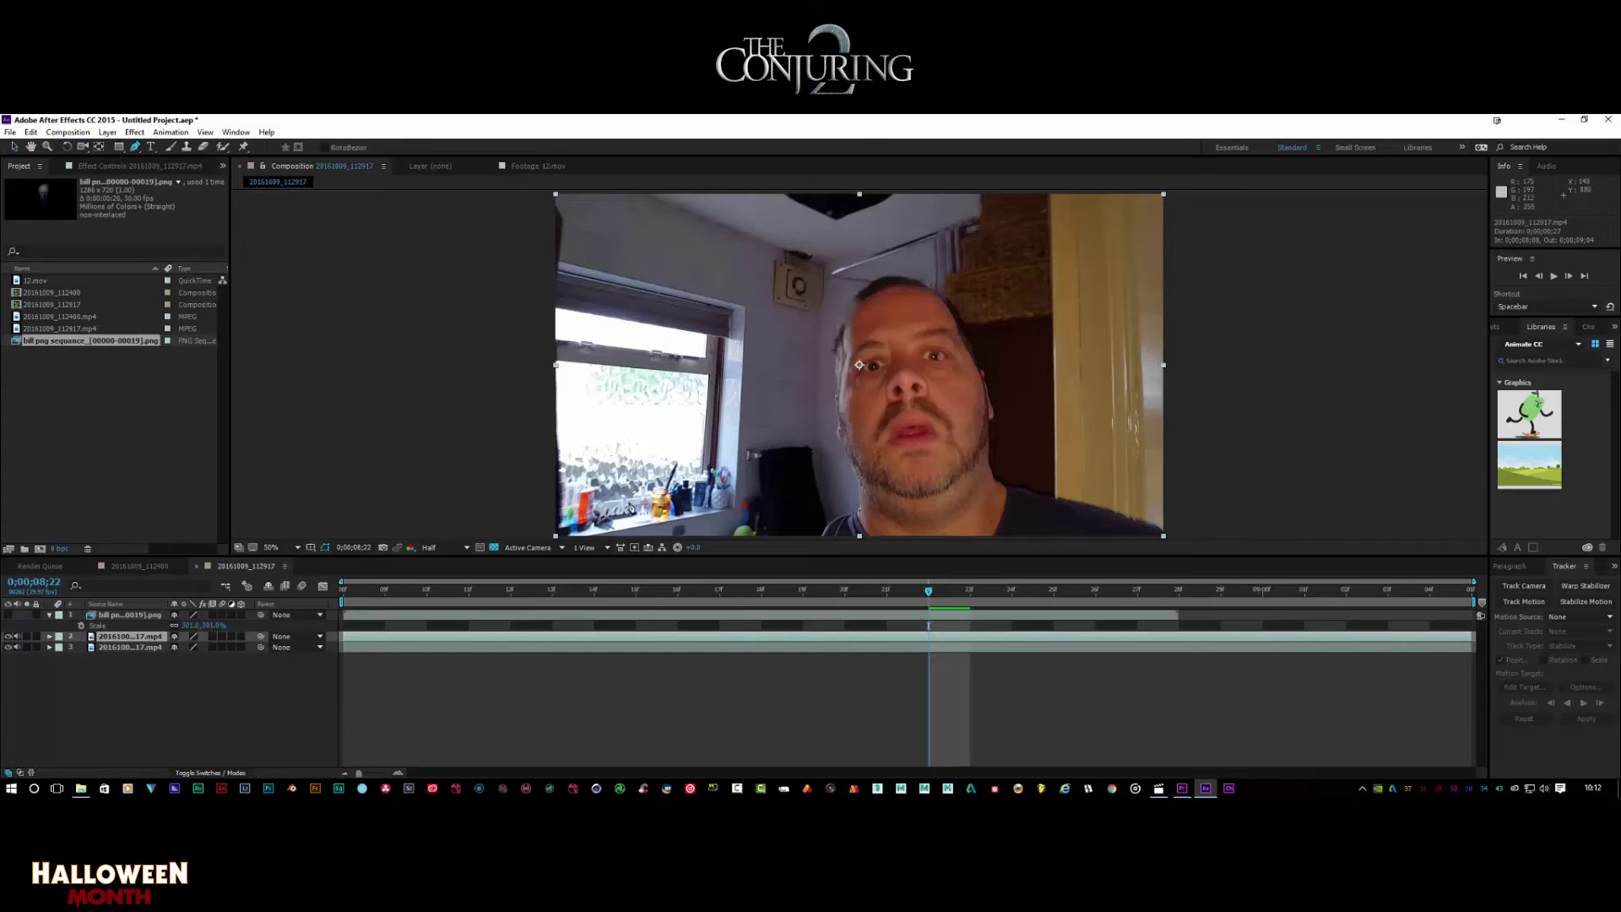
pyautogui.click(801, 531)
pyautogui.moveTo(834, 501); pyautogui.dragTo(830, 454)
pyautogui.click(828, 450)
pyautogui.click(810, 358)
pyautogui.click(824, 309)
pyautogui.click(863, 318)
pyautogui.click(919, 355)
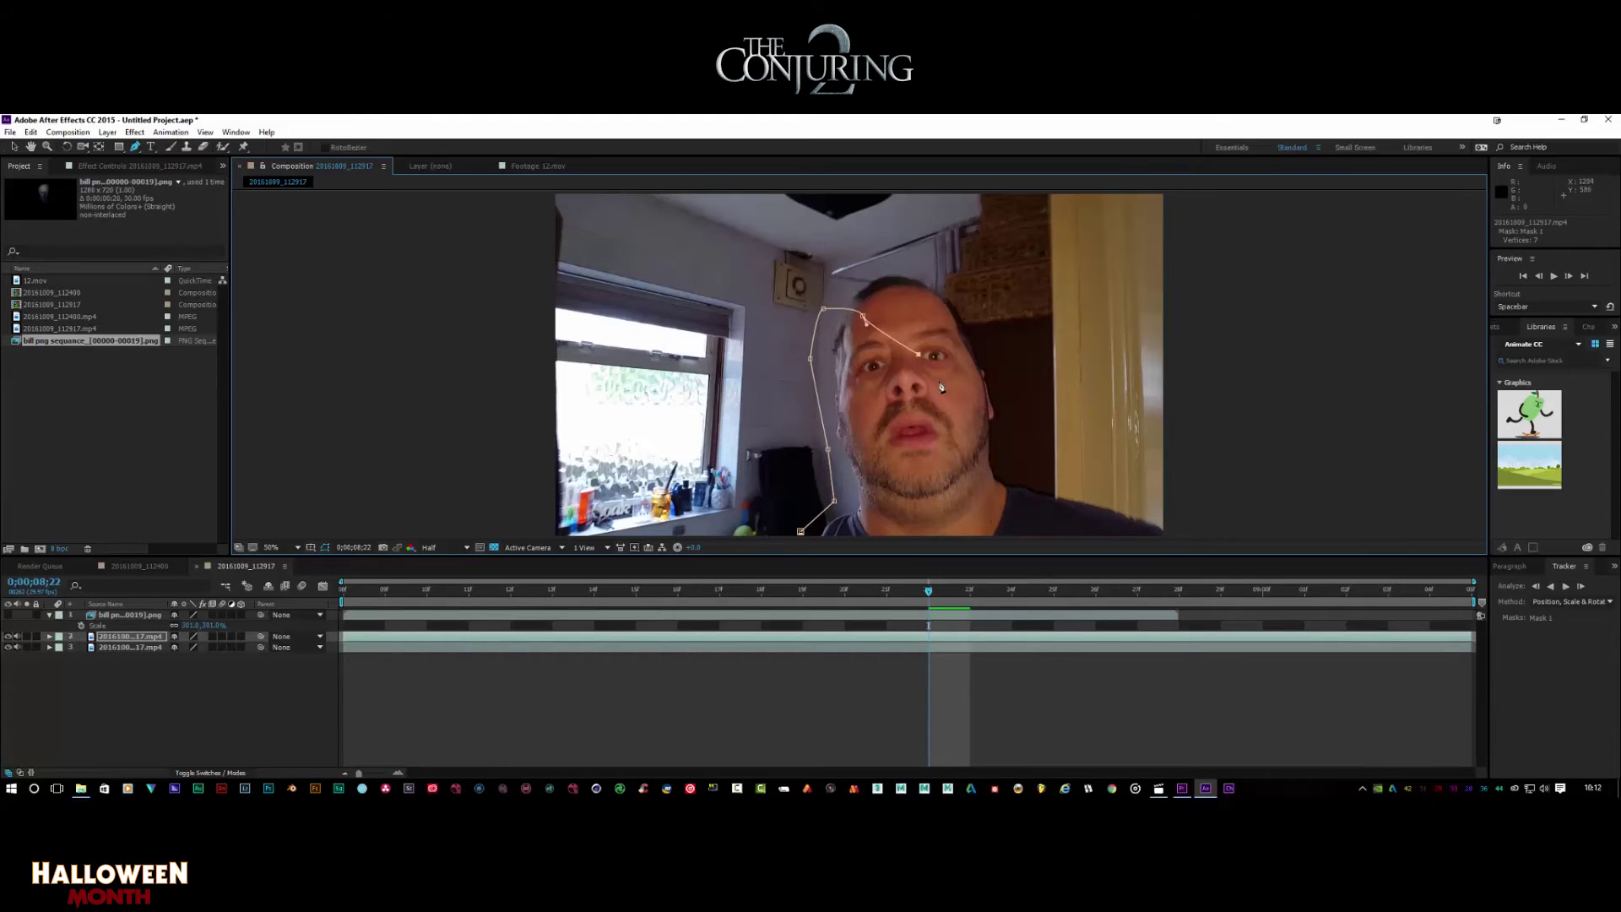
pyautogui.click(947, 382)
pyautogui.click(966, 436)
pyautogui.click(1008, 469)
pyautogui.click(1133, 509)
pyautogui.click(1170, 527)
# Close the face mask below the frame edges, zoom back to 50%, and float the tool panel top right
pyautogui.press(',')
pyautogui.click(1025, 471)
pyautogui.click(815, 462)
pyautogui.click(822, 423)
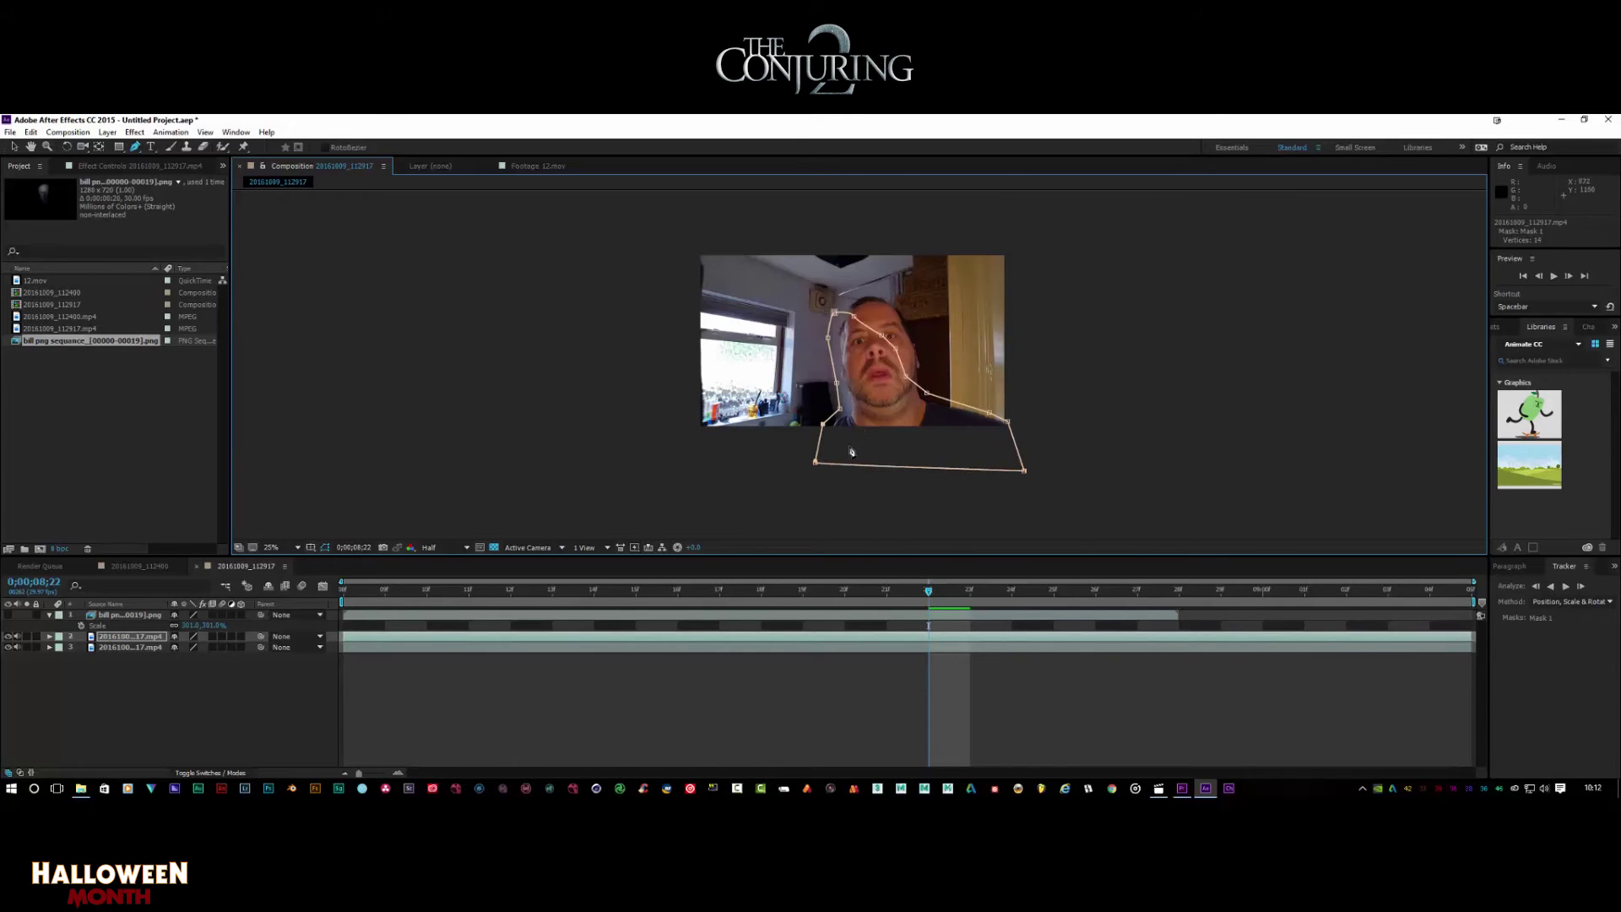
pyautogui.moveTo(848, 431); pyautogui.dragTo(844, 448)
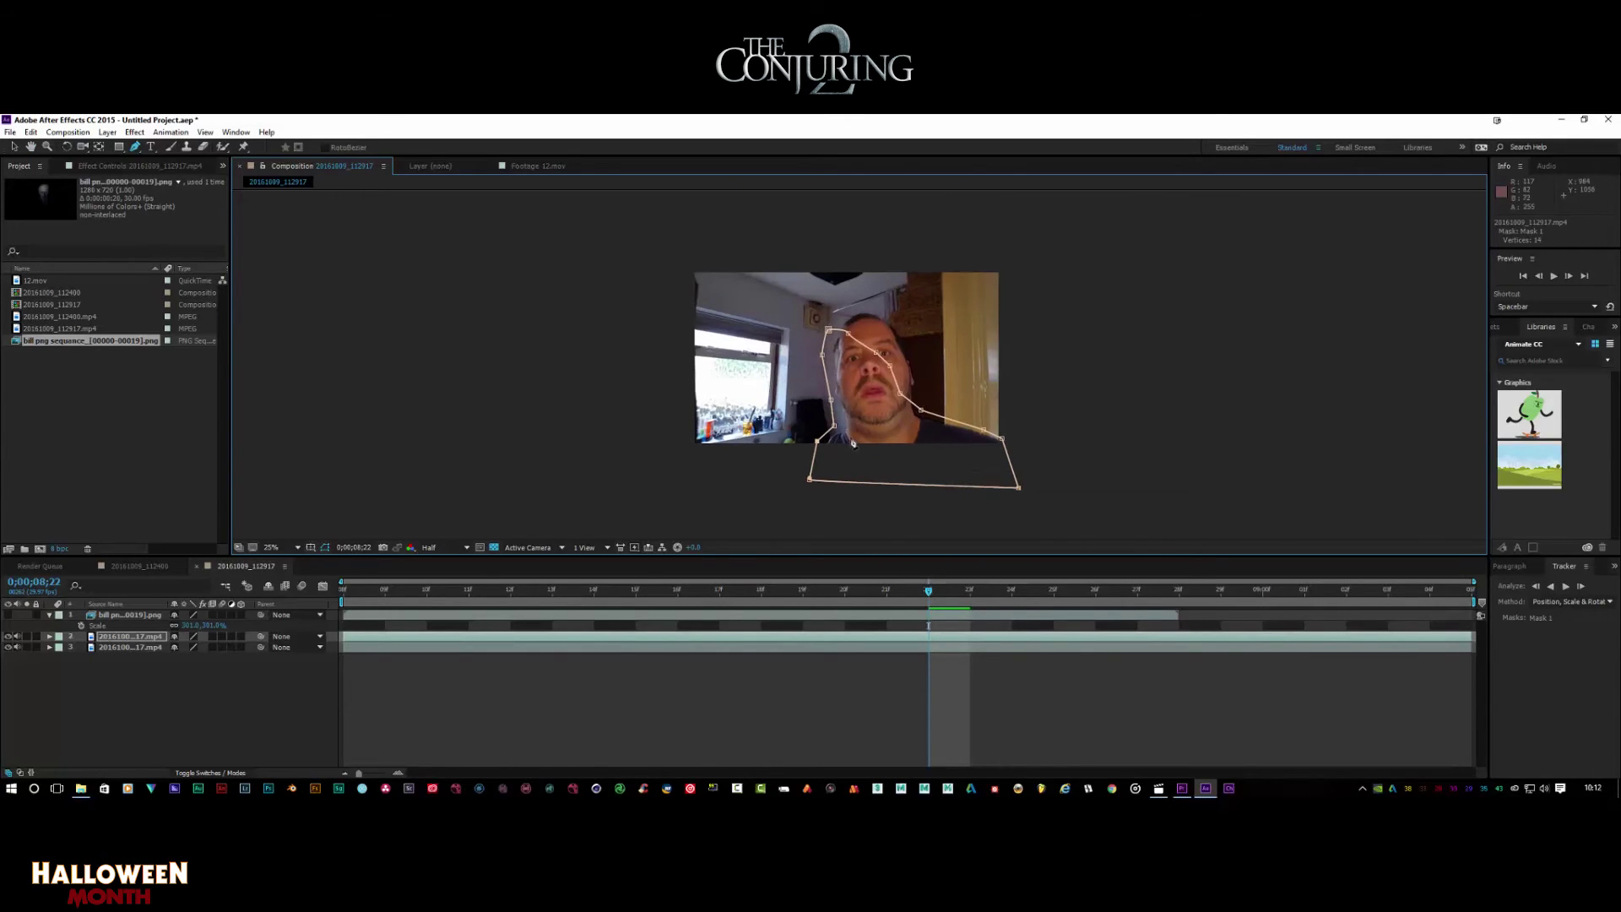
pyautogui.press('.')
pyautogui.moveTo(6, 147); pyautogui.dragTo(5, 148)
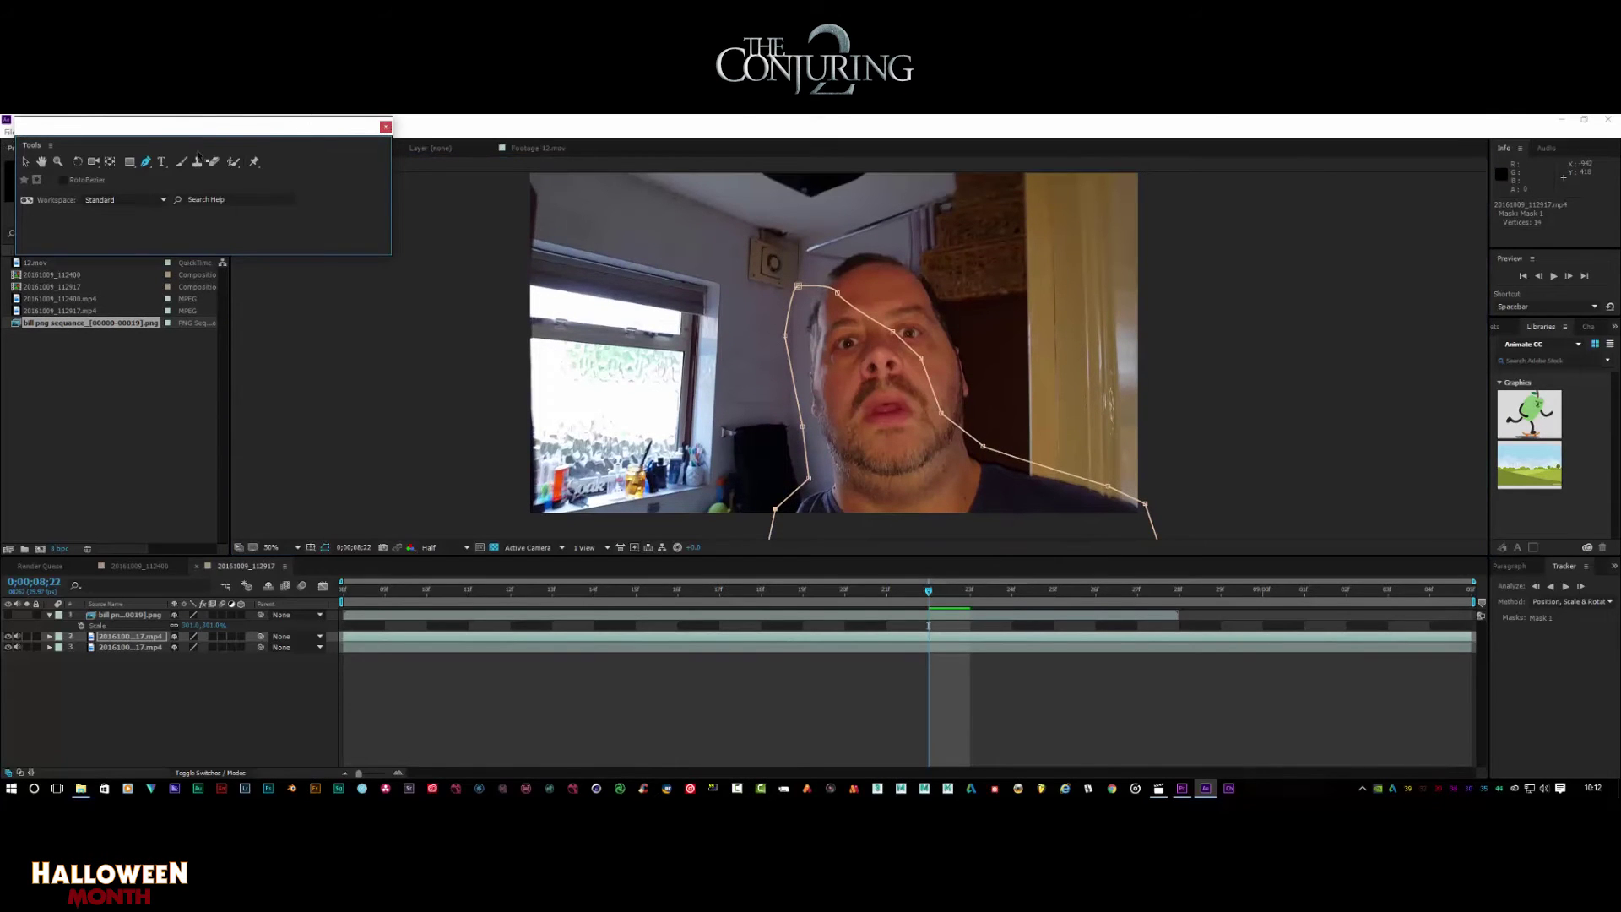
pyautogui.moveTo(212, 131); pyautogui.dragTo(1399, 118)
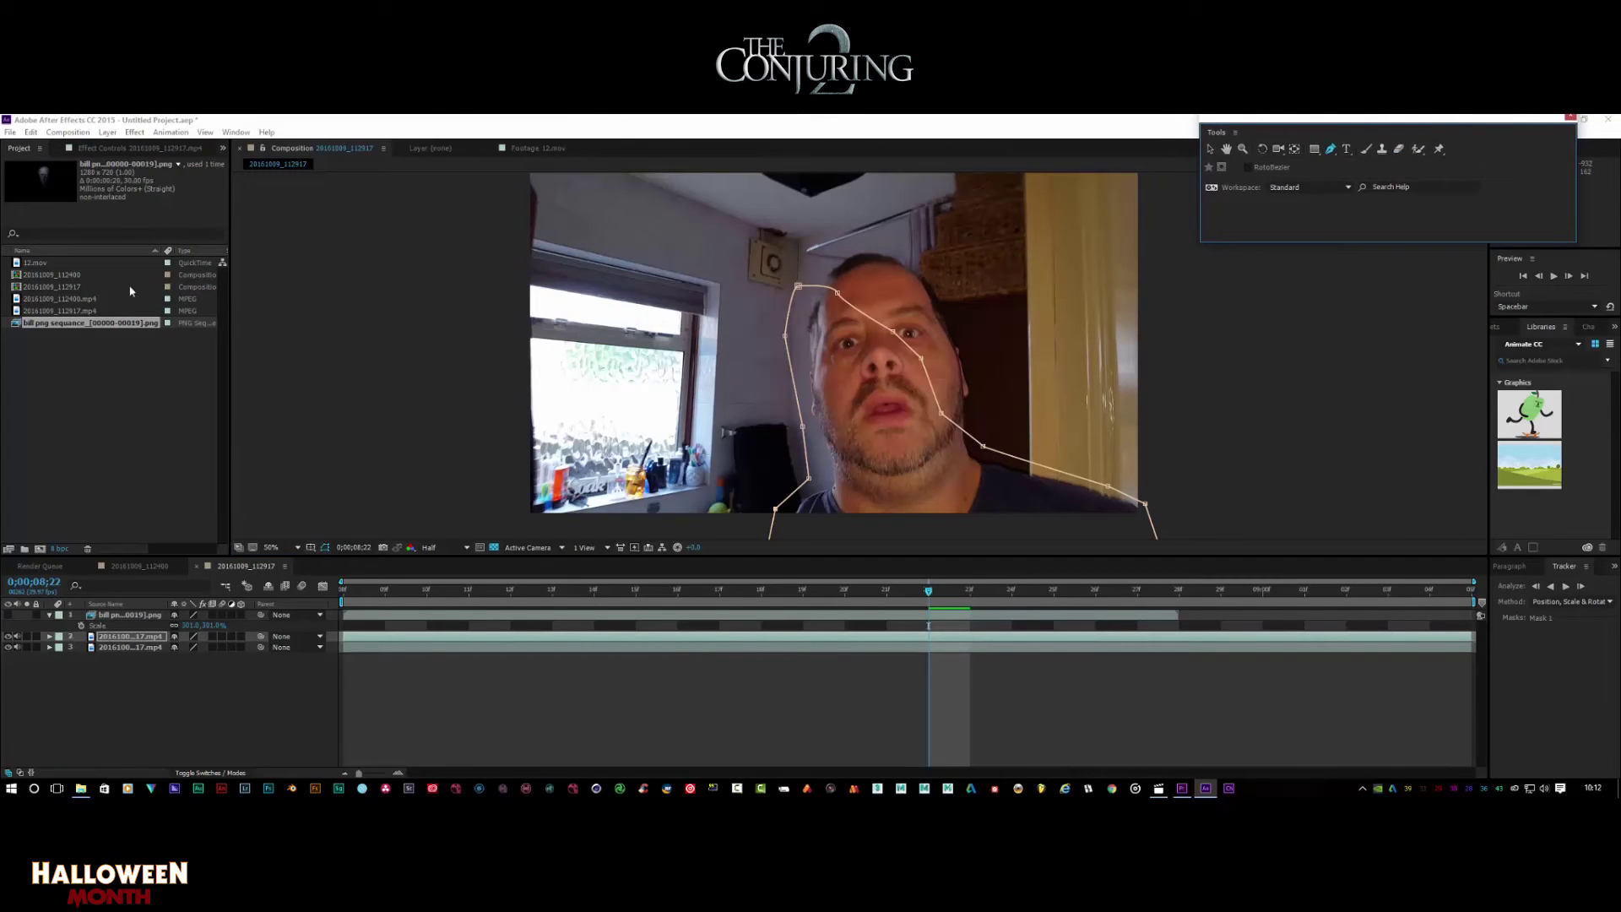
# Move the ghost layer below the masked face copy and make it visible again
pyautogui.click(118, 617)
pyautogui.moveTo(118, 617); pyautogui.dragTo(113, 640)
pyautogui.click(9, 625)
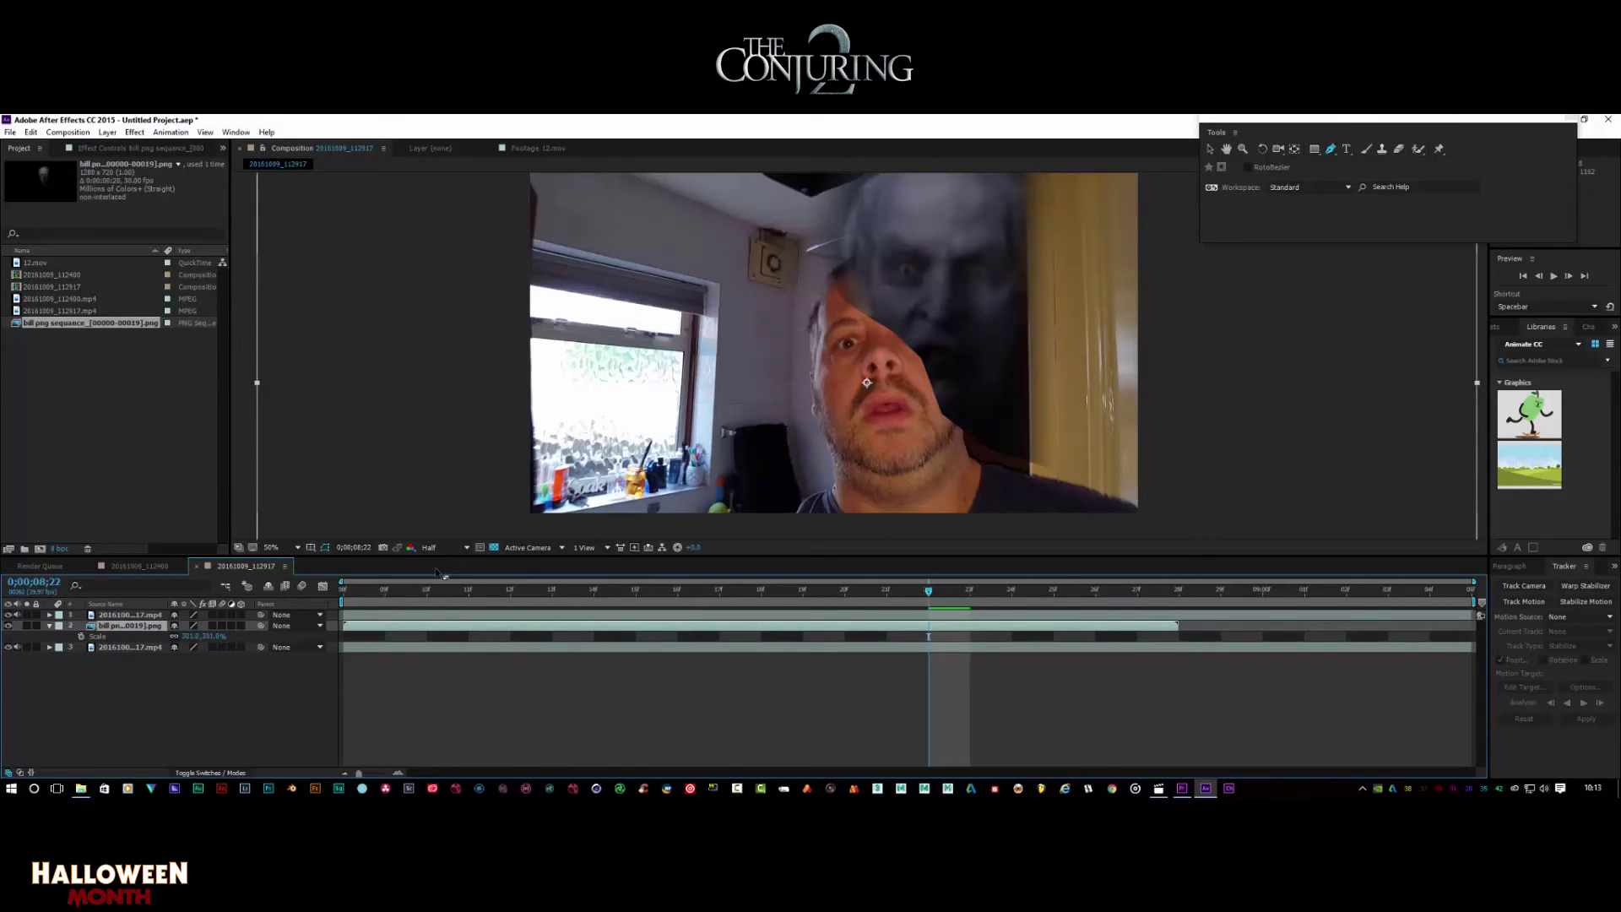
# Widen the head mask's right edge and raise its top-left point above the head
pyautogui.click(151, 618)
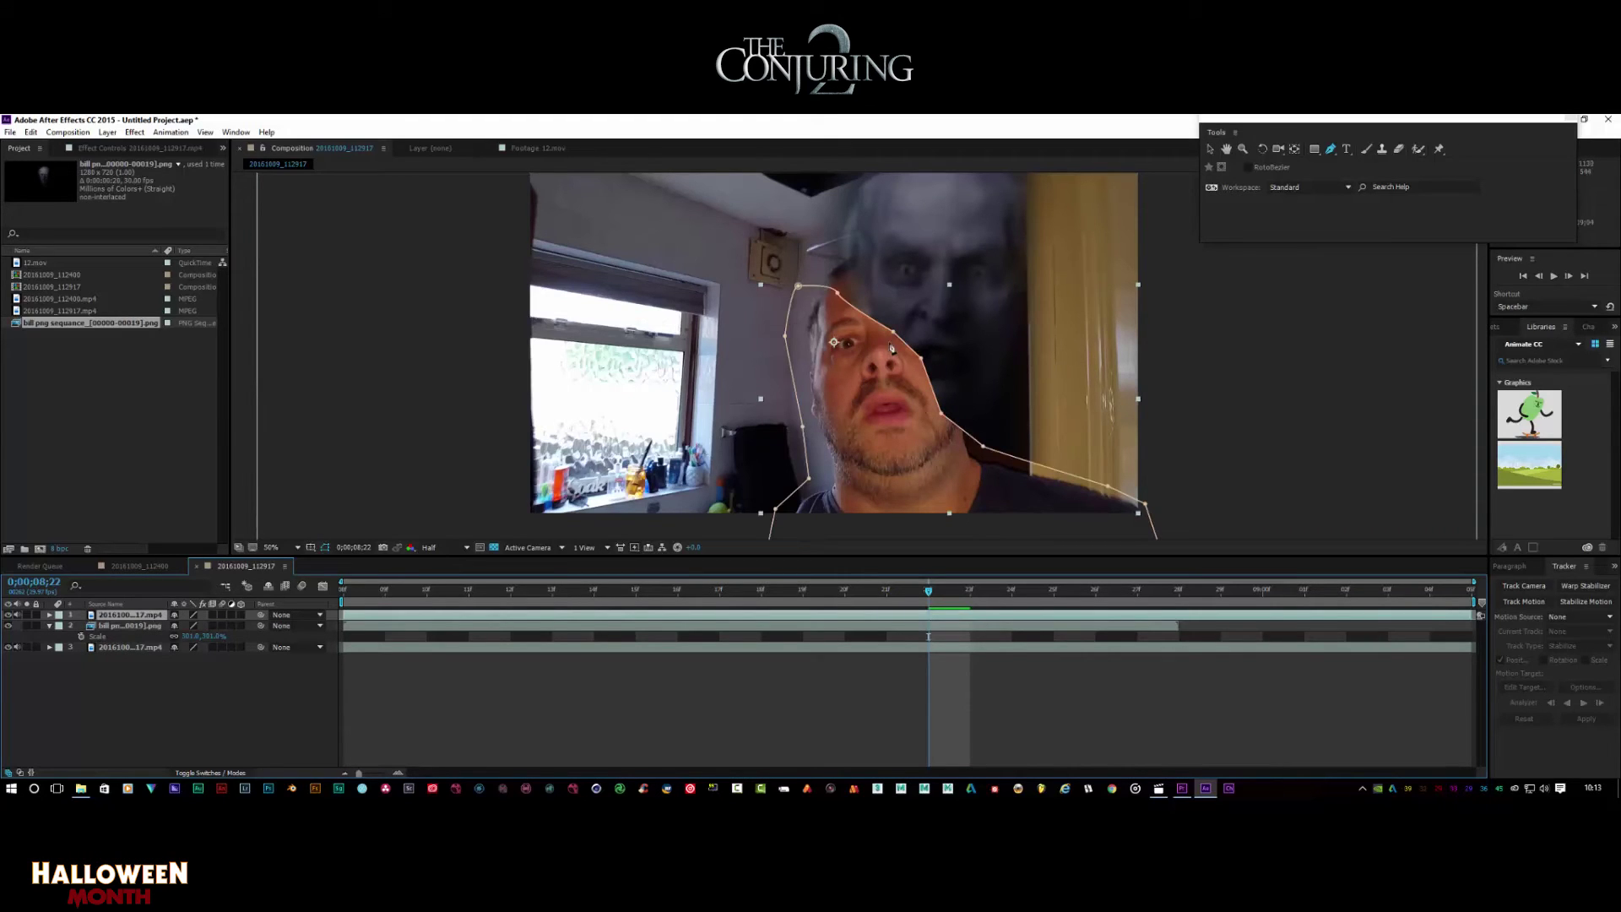
pyautogui.moveTo(893, 332); pyautogui.dragTo(907, 251)
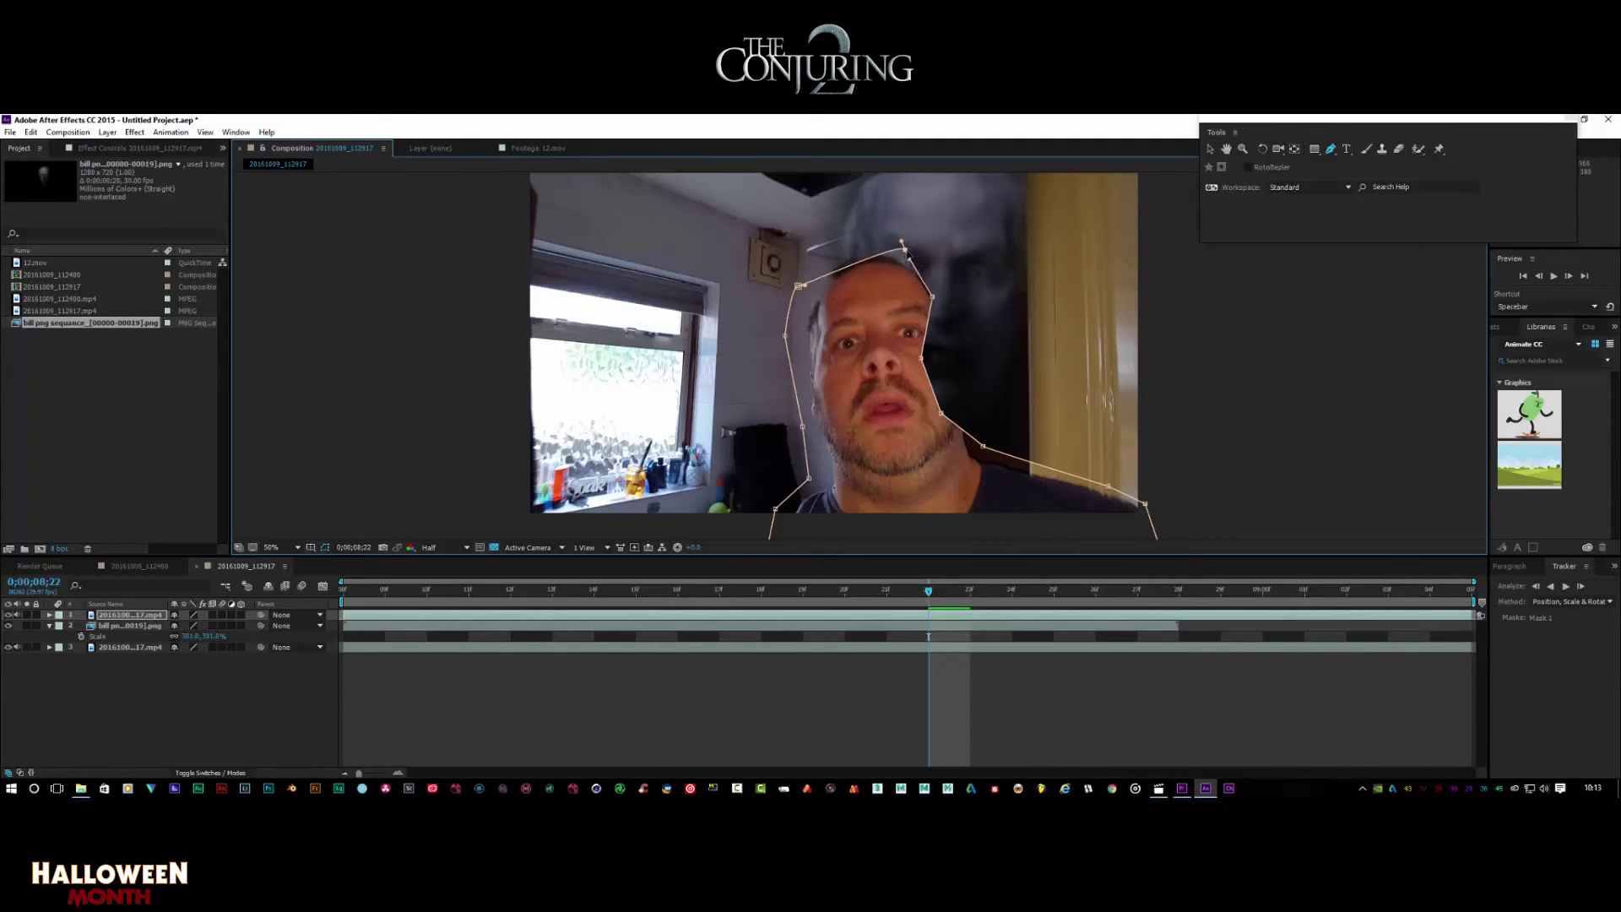
pyautogui.moveTo(923, 359); pyautogui.dragTo(974, 362)
pyautogui.moveTo(944, 414); pyautogui.dragTo(990, 414)
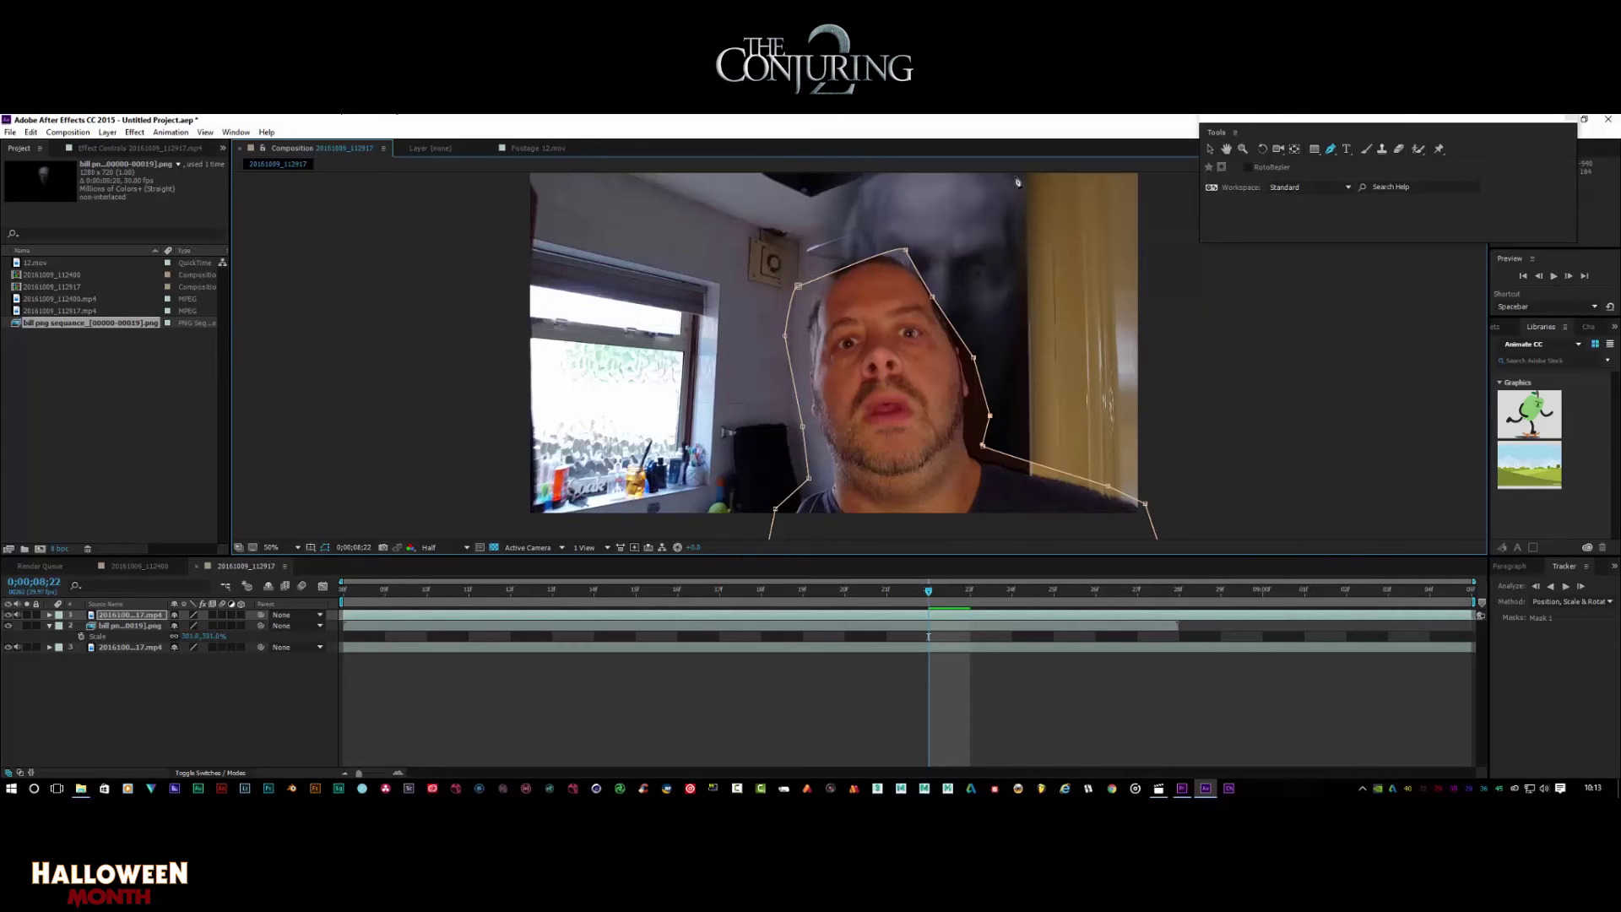
pyautogui.click(1210, 149)
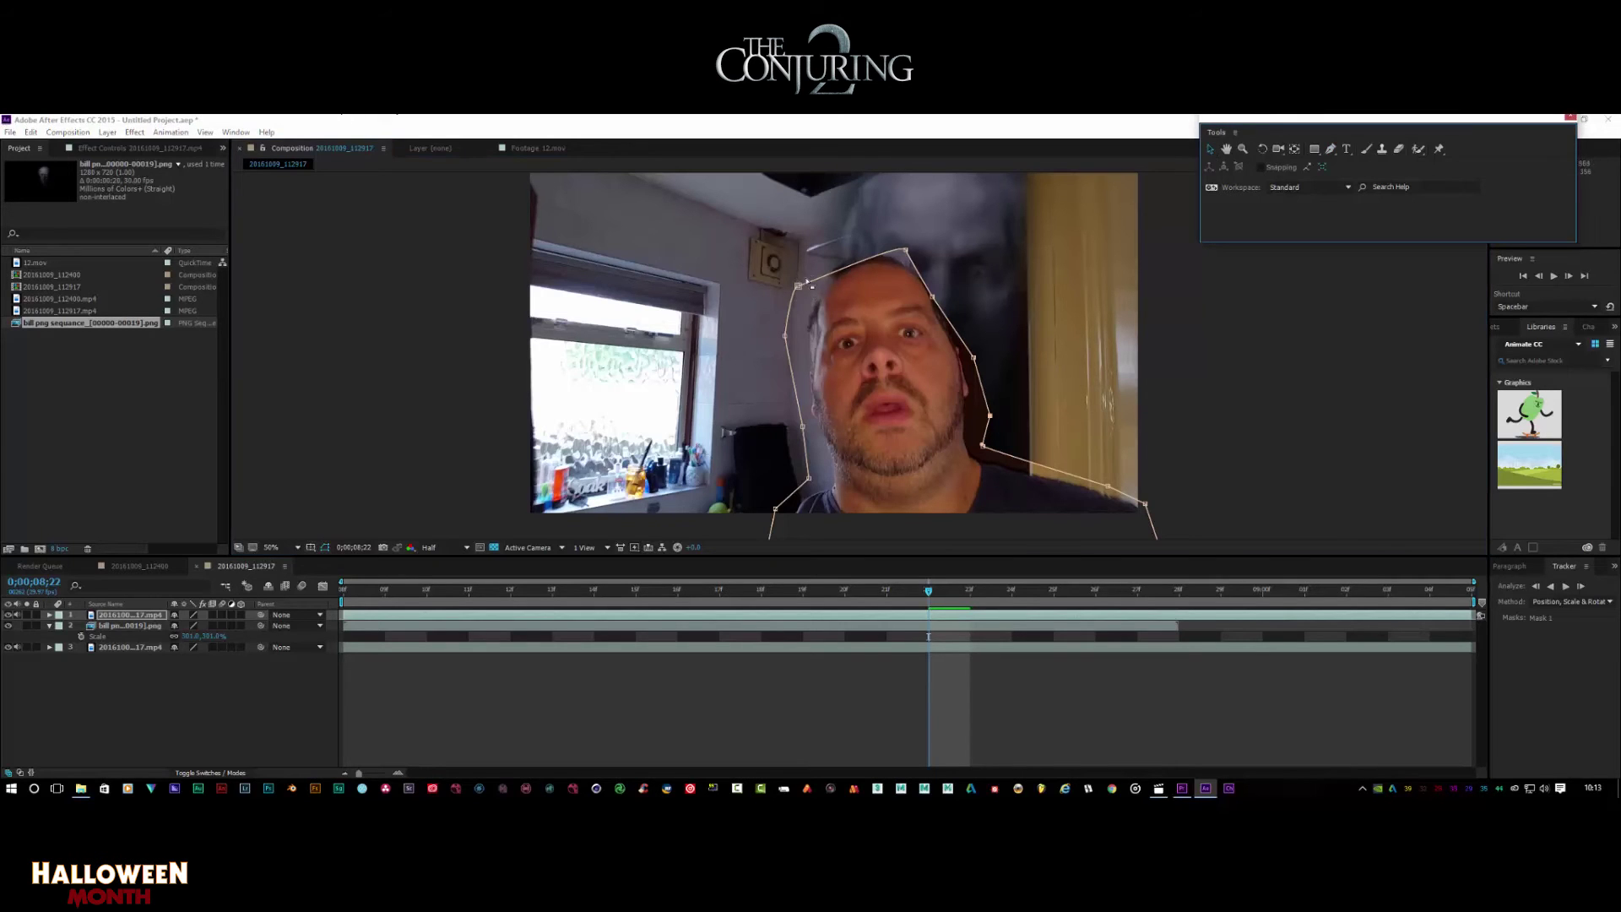
pyautogui.moveTo(802, 288); pyautogui.dragTo(900, 252)
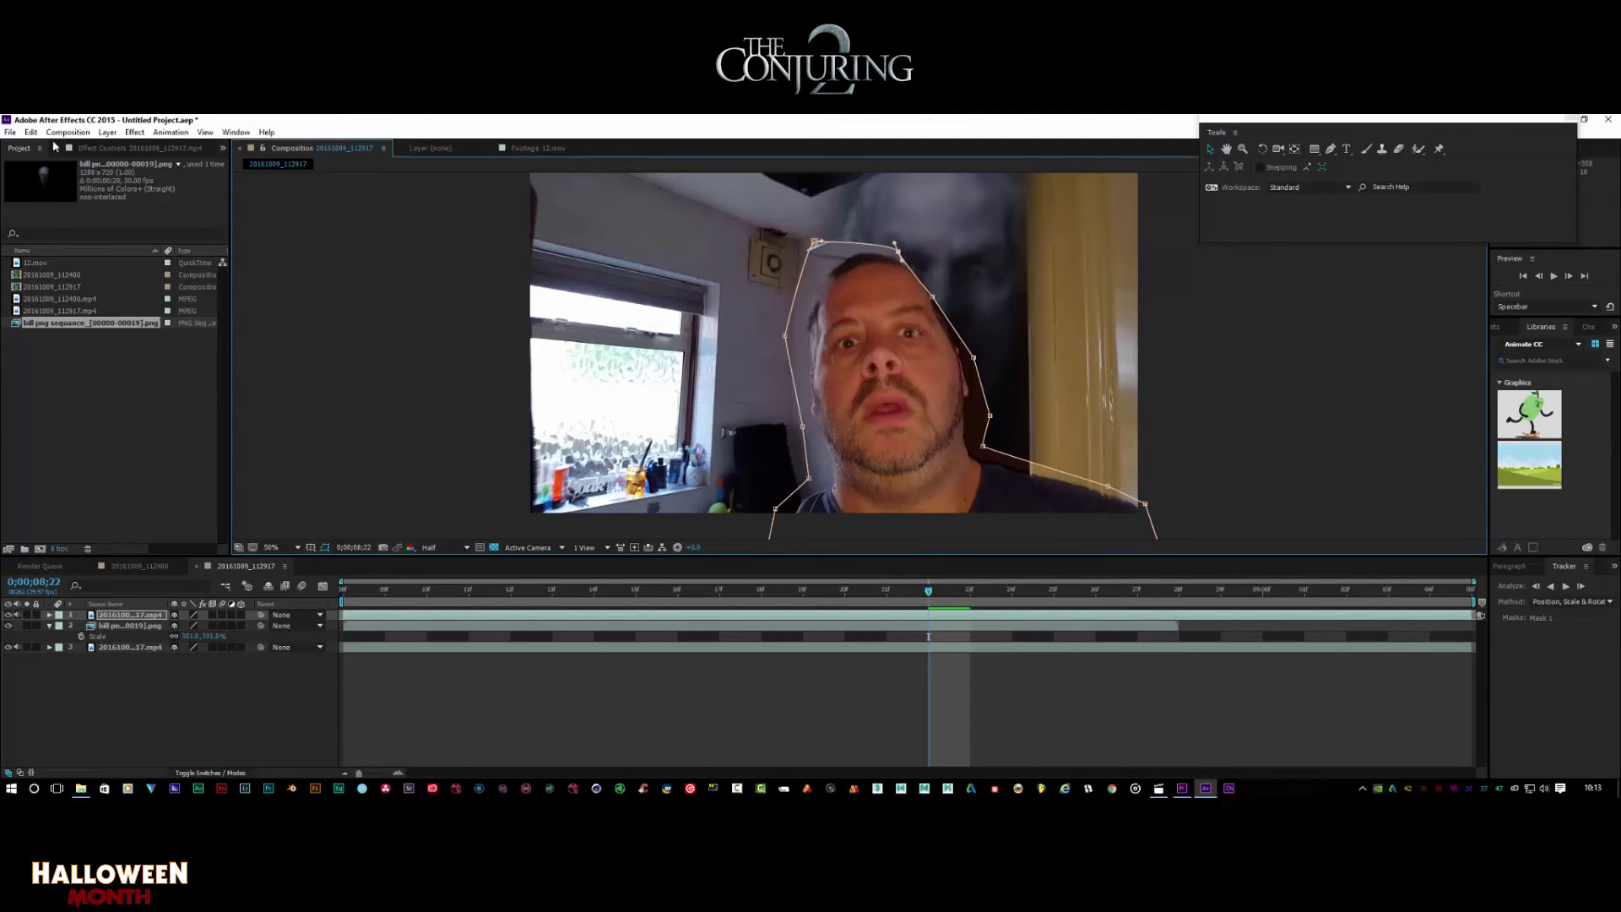
# Add points along the mask's top edge and drag them up over the head's upper right
pyautogui.click(1332, 148)
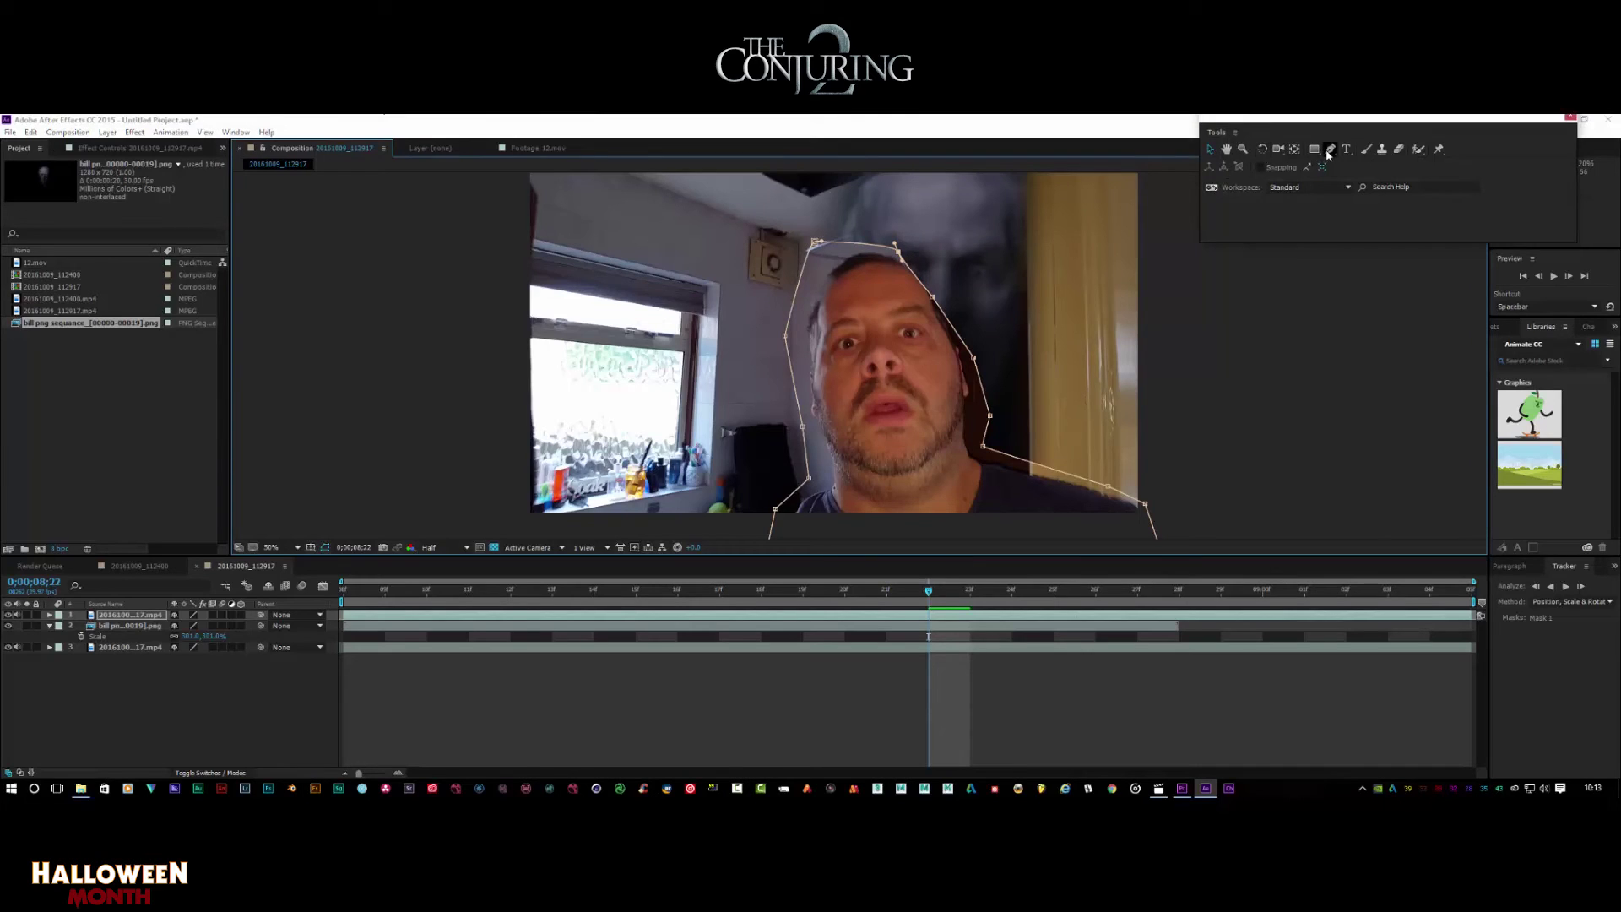
pyautogui.click(919, 281)
pyautogui.click(881, 245)
pyautogui.click(863, 243)
pyautogui.click(842, 242)
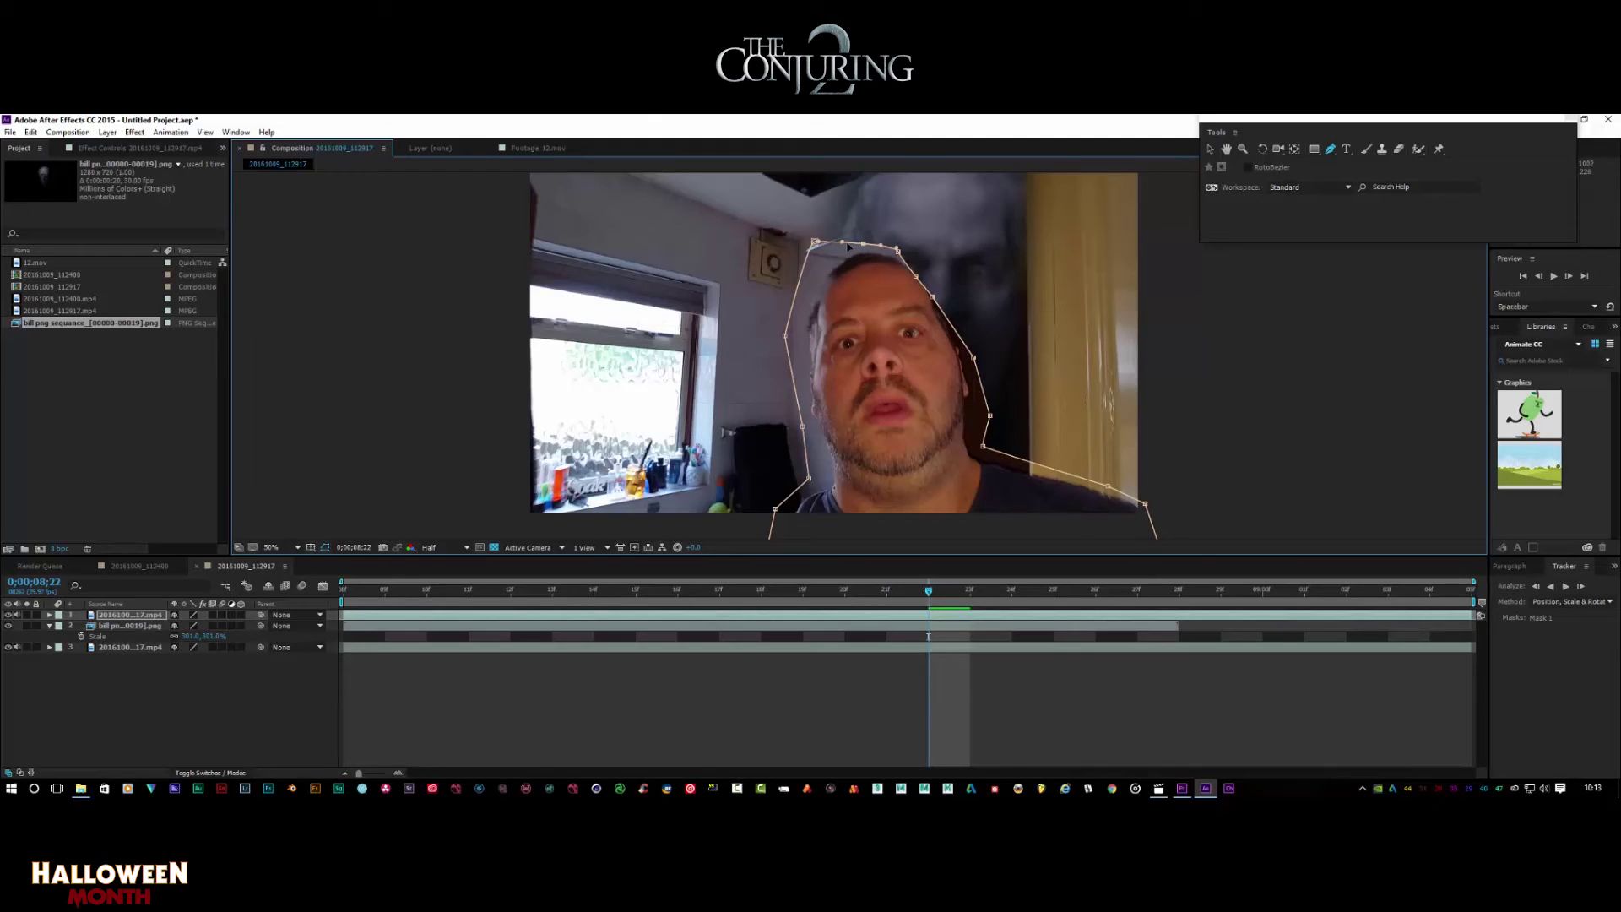
pyautogui.click(1210, 149)
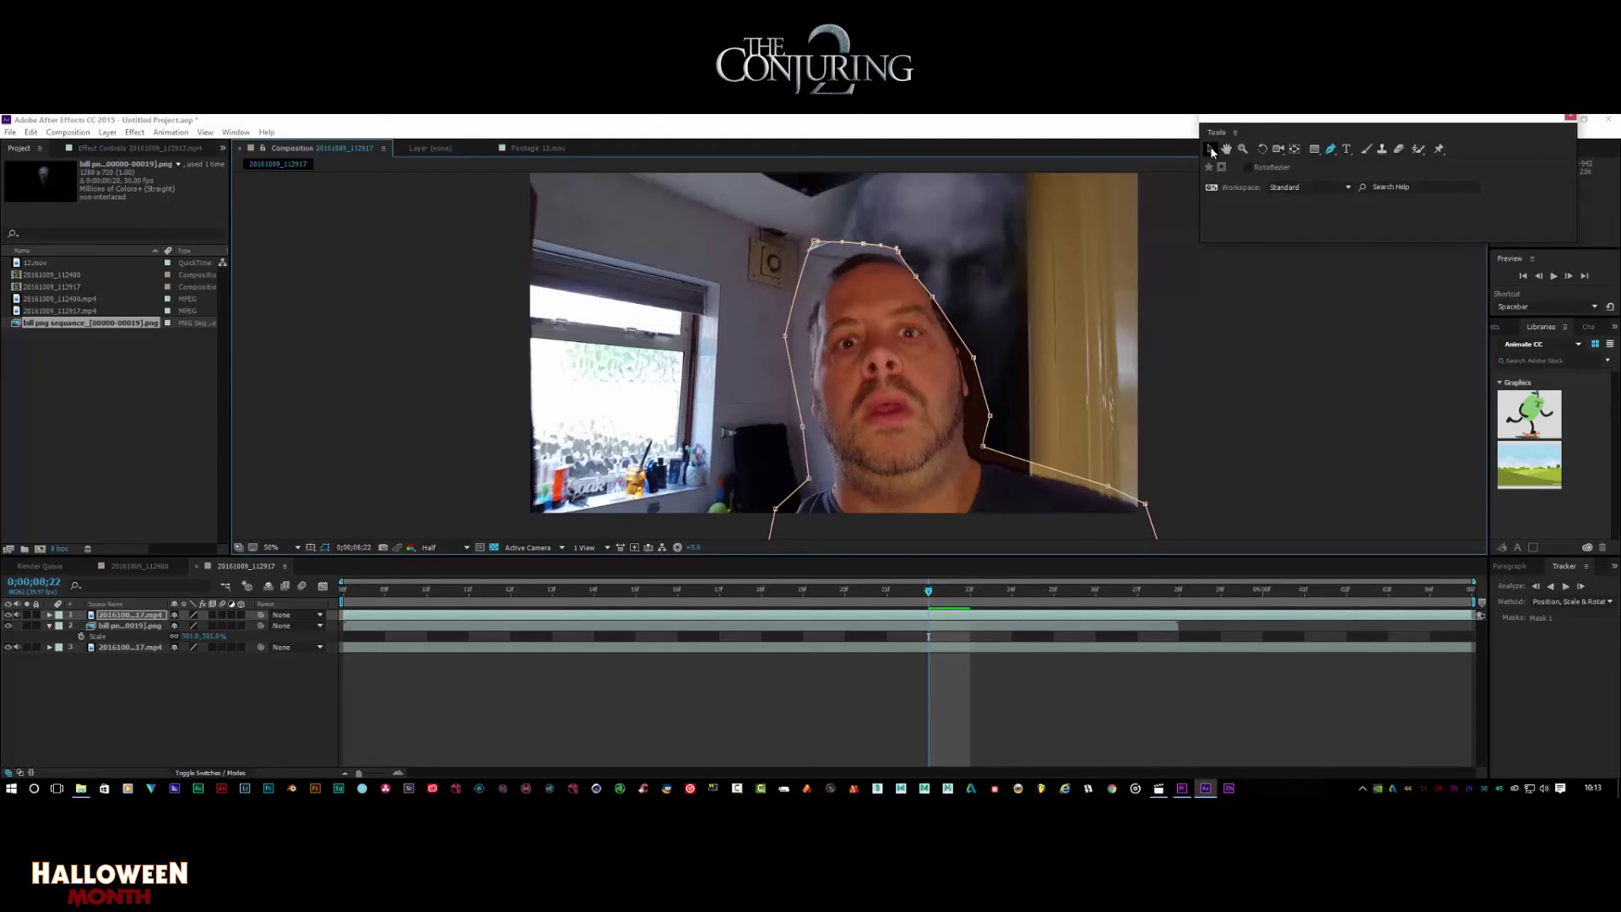
pyautogui.moveTo(882, 247); pyautogui.dragTo(846, 233)
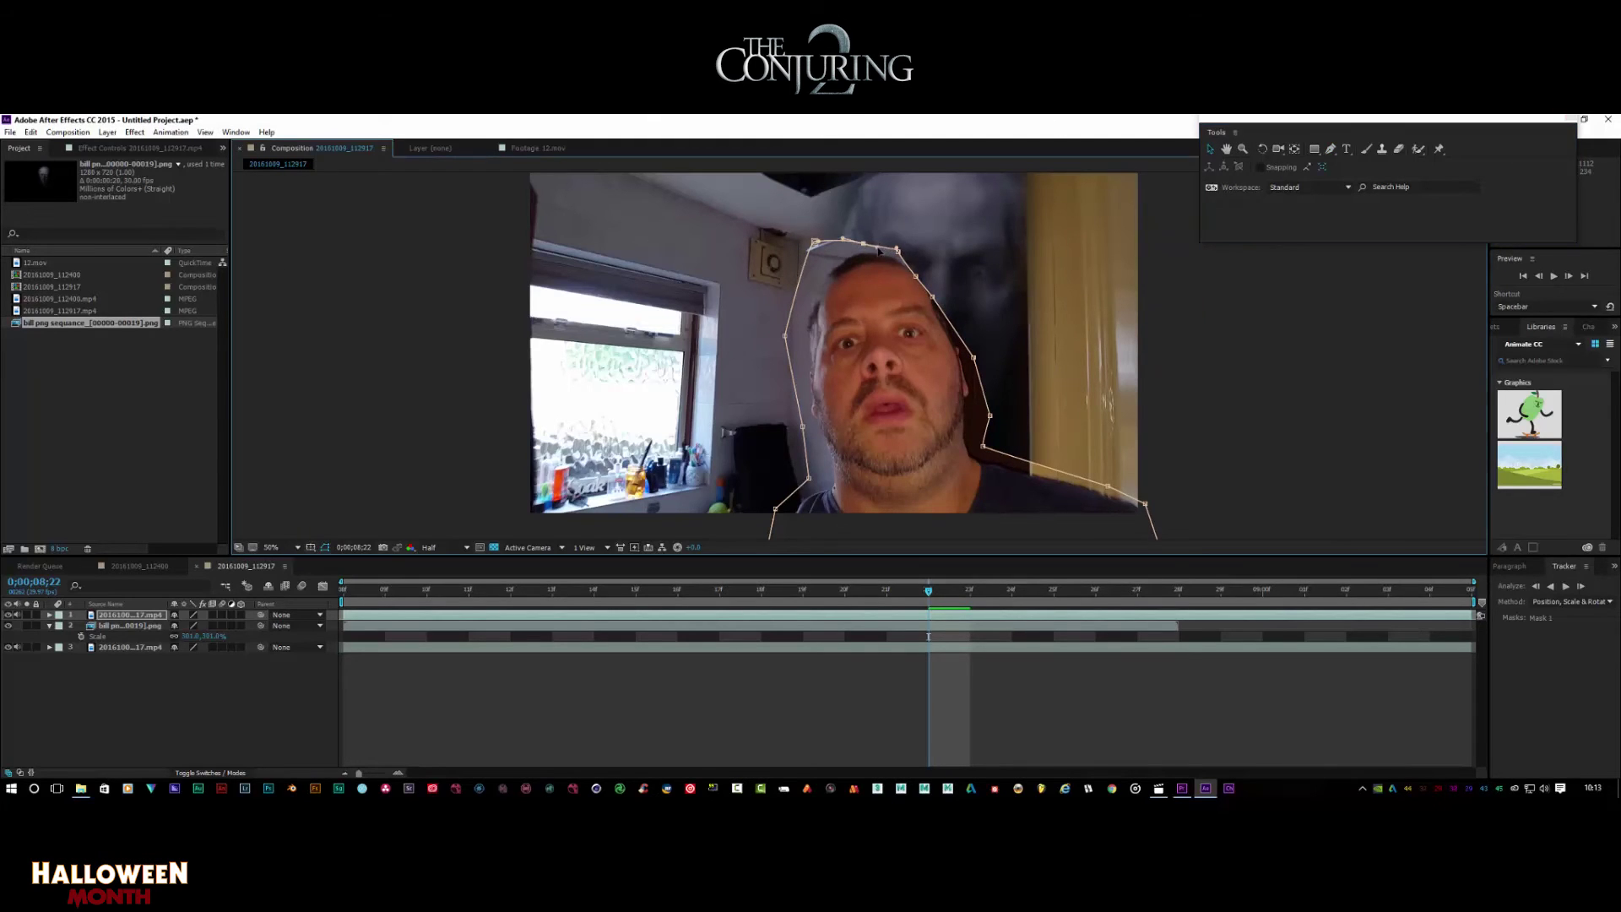
pyautogui.moveTo(915, 277)
pyautogui.mouseDown()
pyautogui.moveTo(924, 266)
pyautogui.moveTo(942, 294)
pyautogui.moveTo(927, 272)
pyautogui.mouseUp()
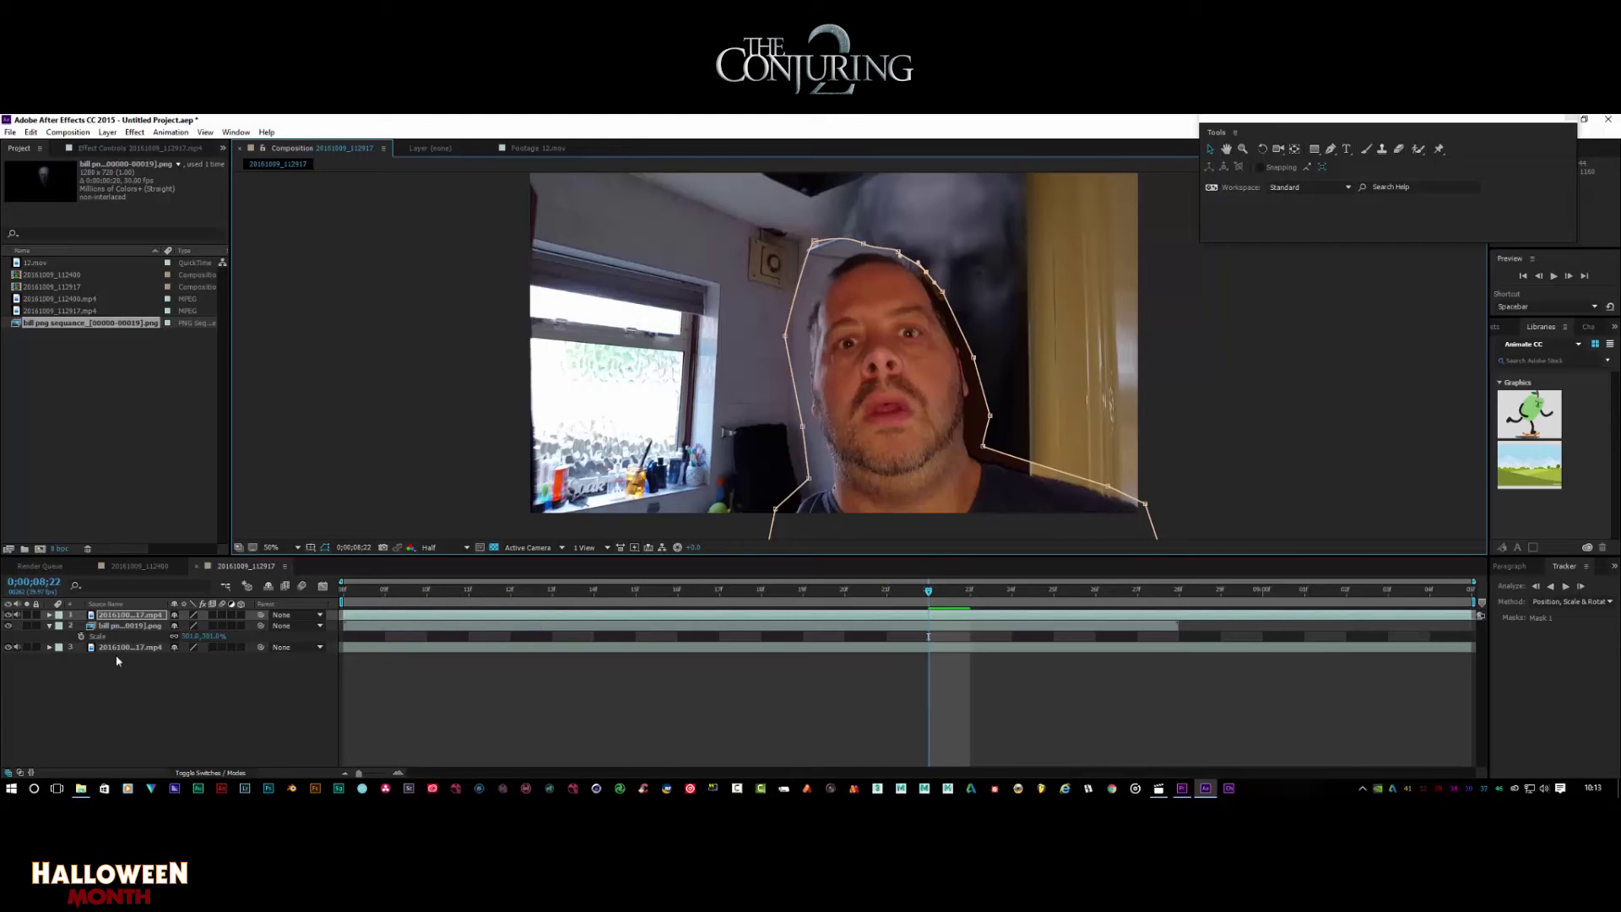
# Toggle the mask outline off and back on to check the result, then reselect the head mask
pyautogui.click(326, 548)
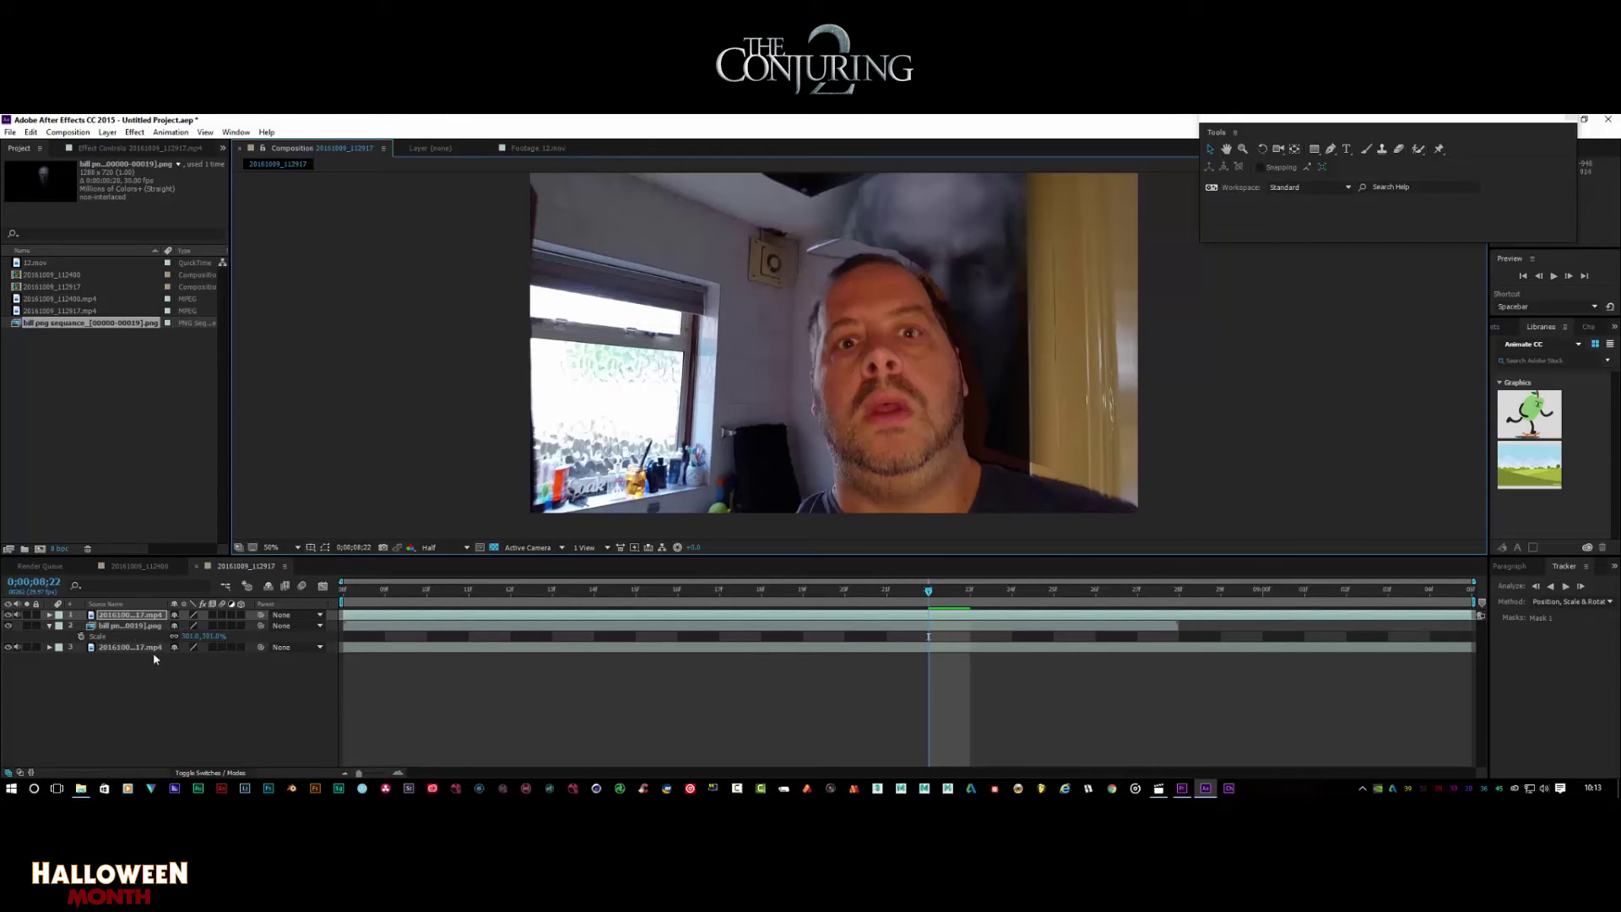
pyautogui.click(142, 625)
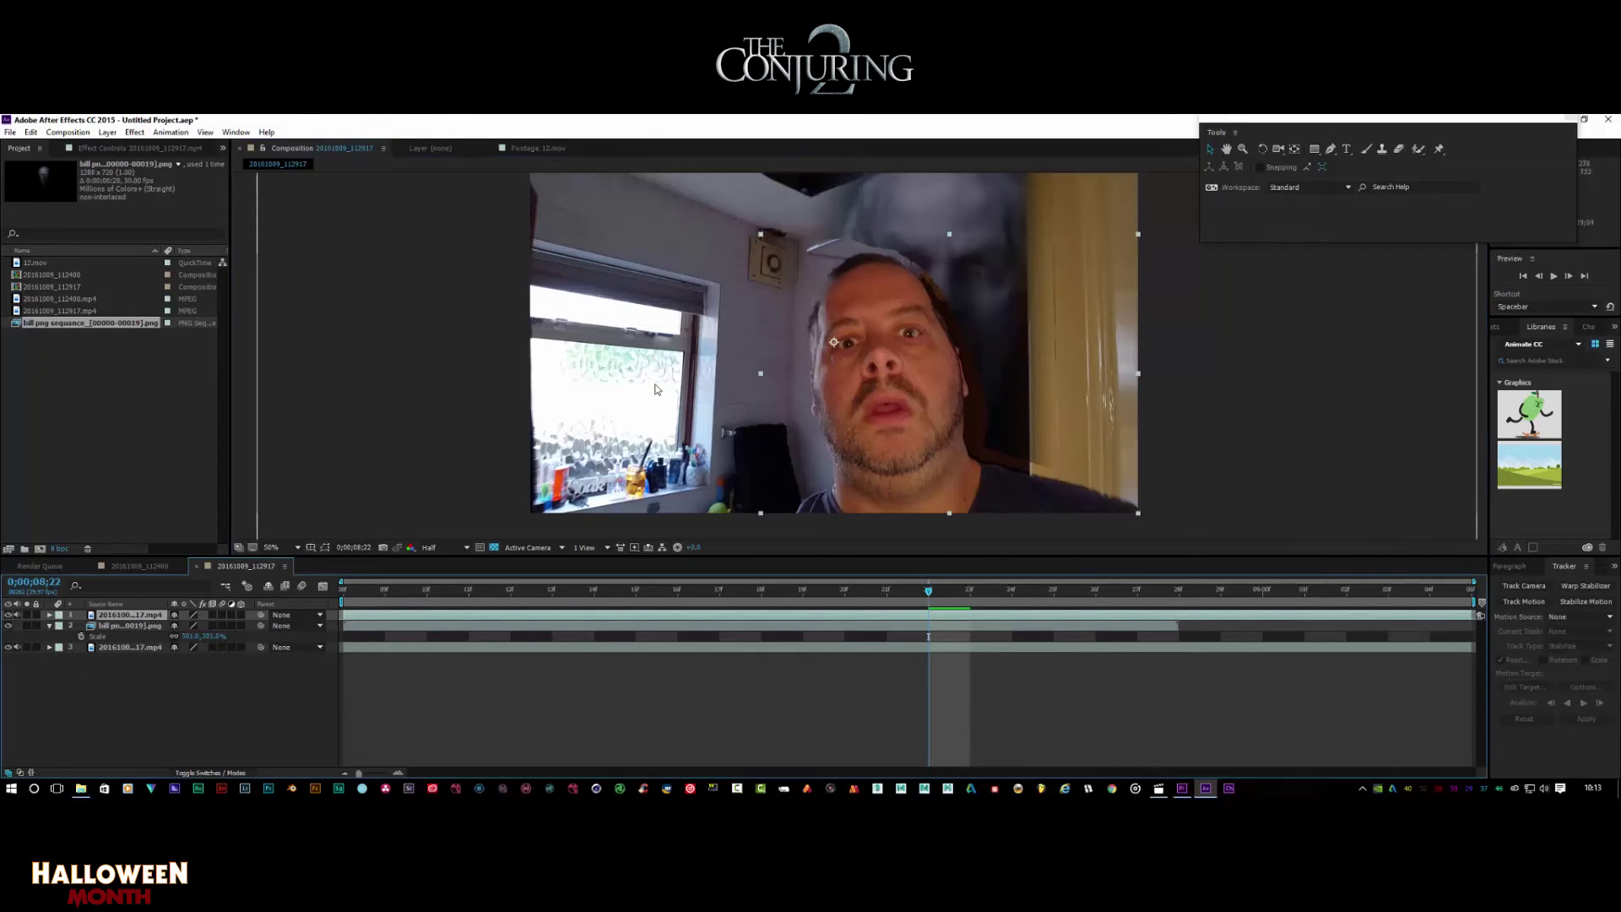
pyautogui.click(326, 548)
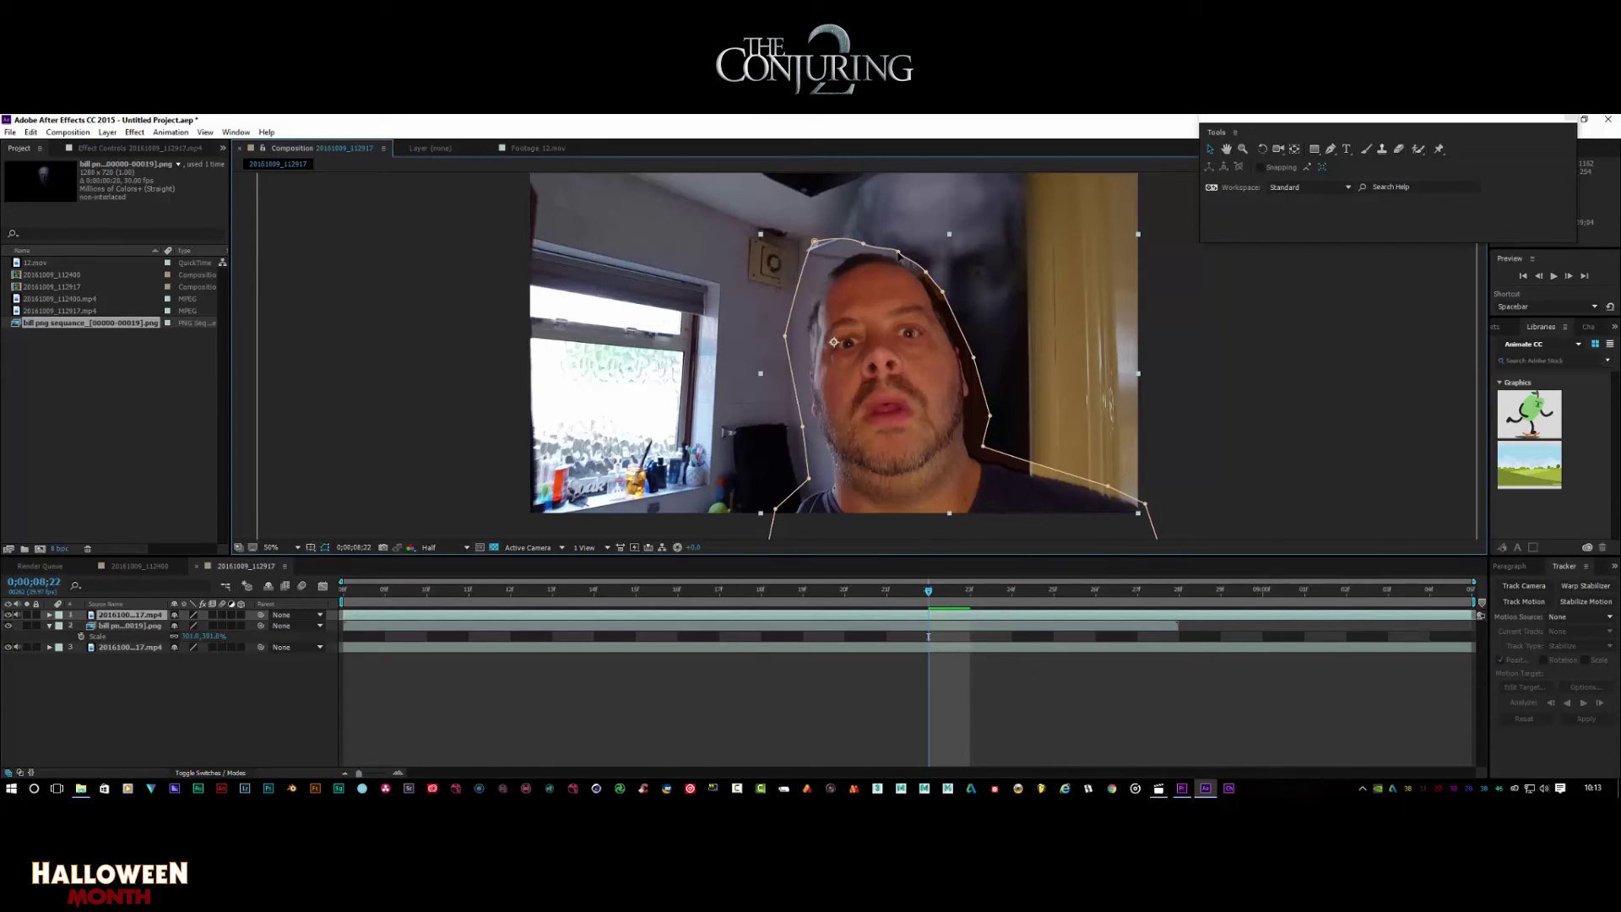
pyautogui.click(927, 289)
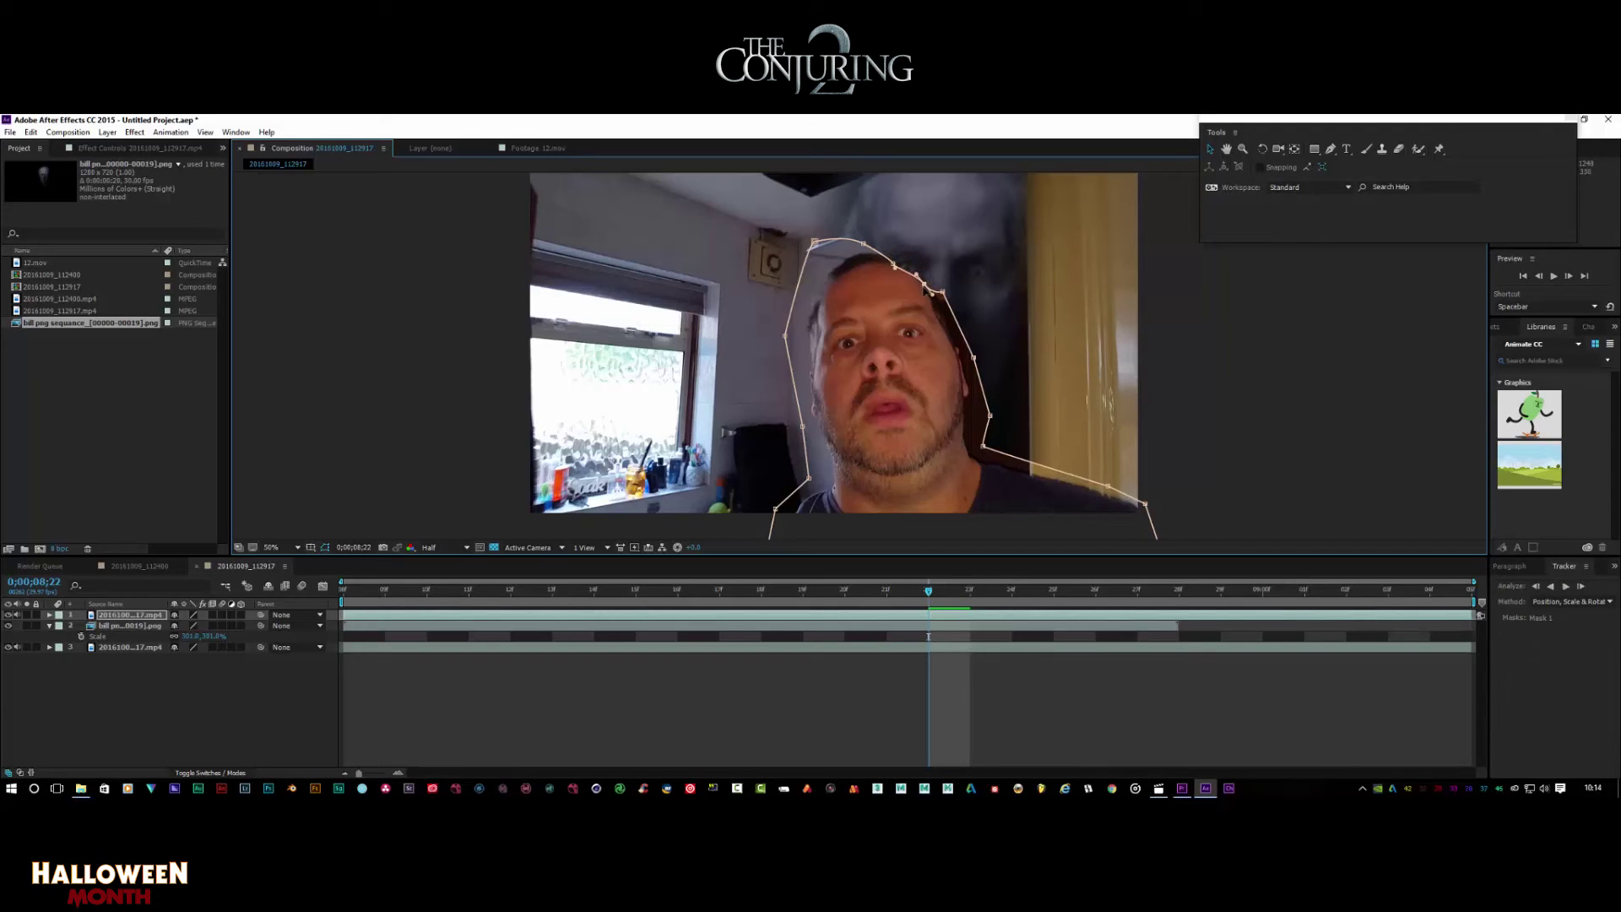
# Shift the bill png sequence ghost image up and slightly right in the Composition viewer
pyautogui.click(142, 626)
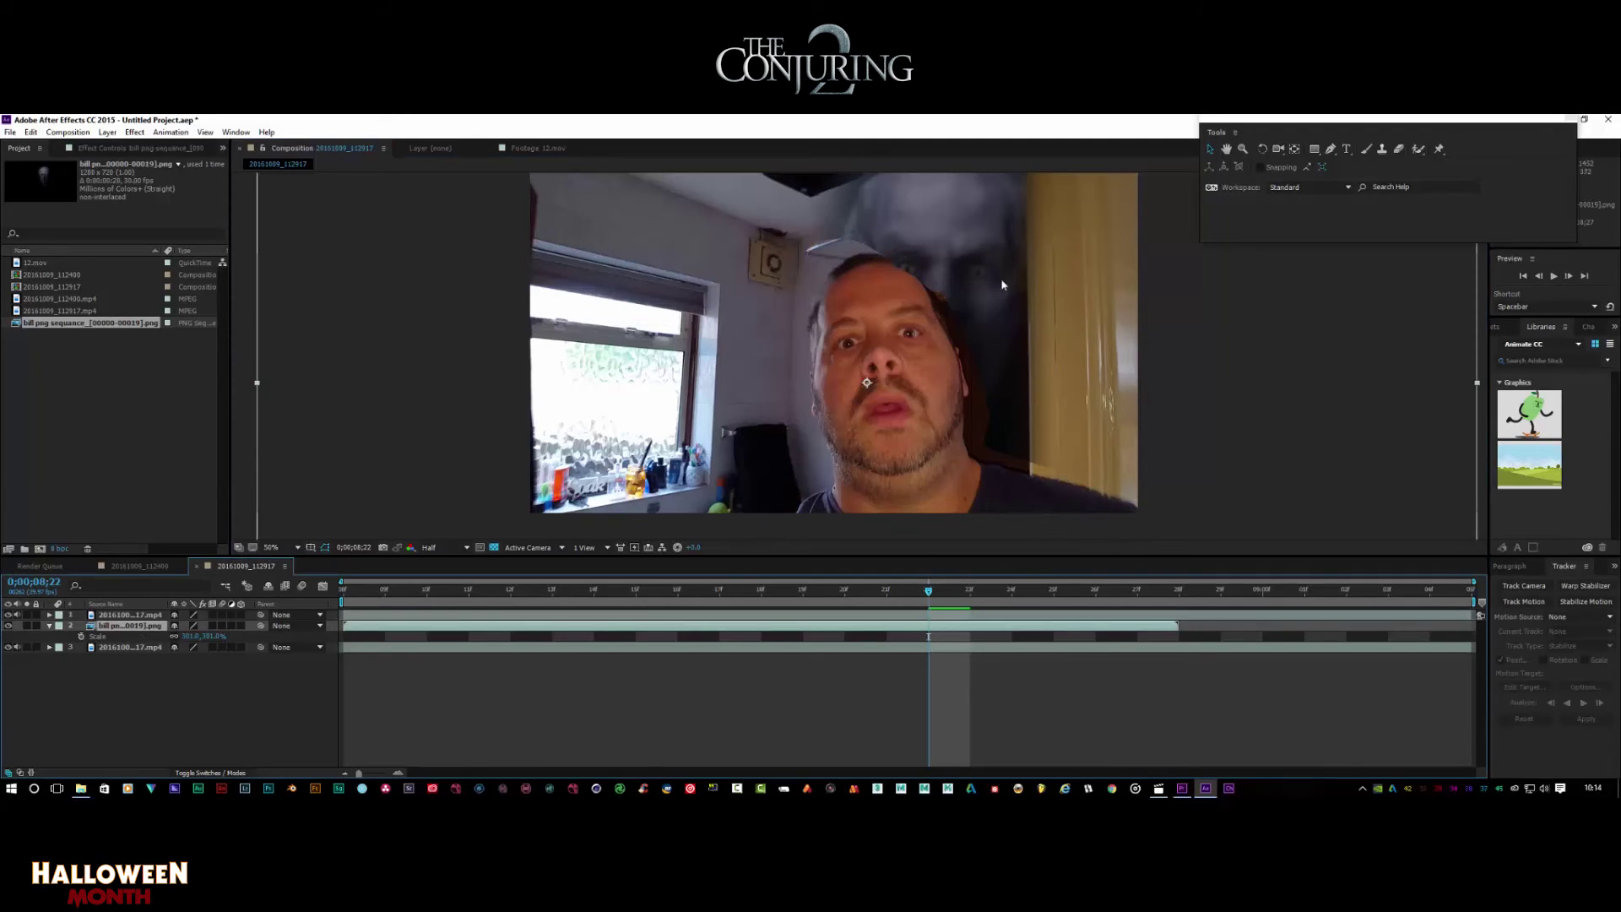
pyautogui.moveTo(971, 301); pyautogui.dragTo(982, 261)
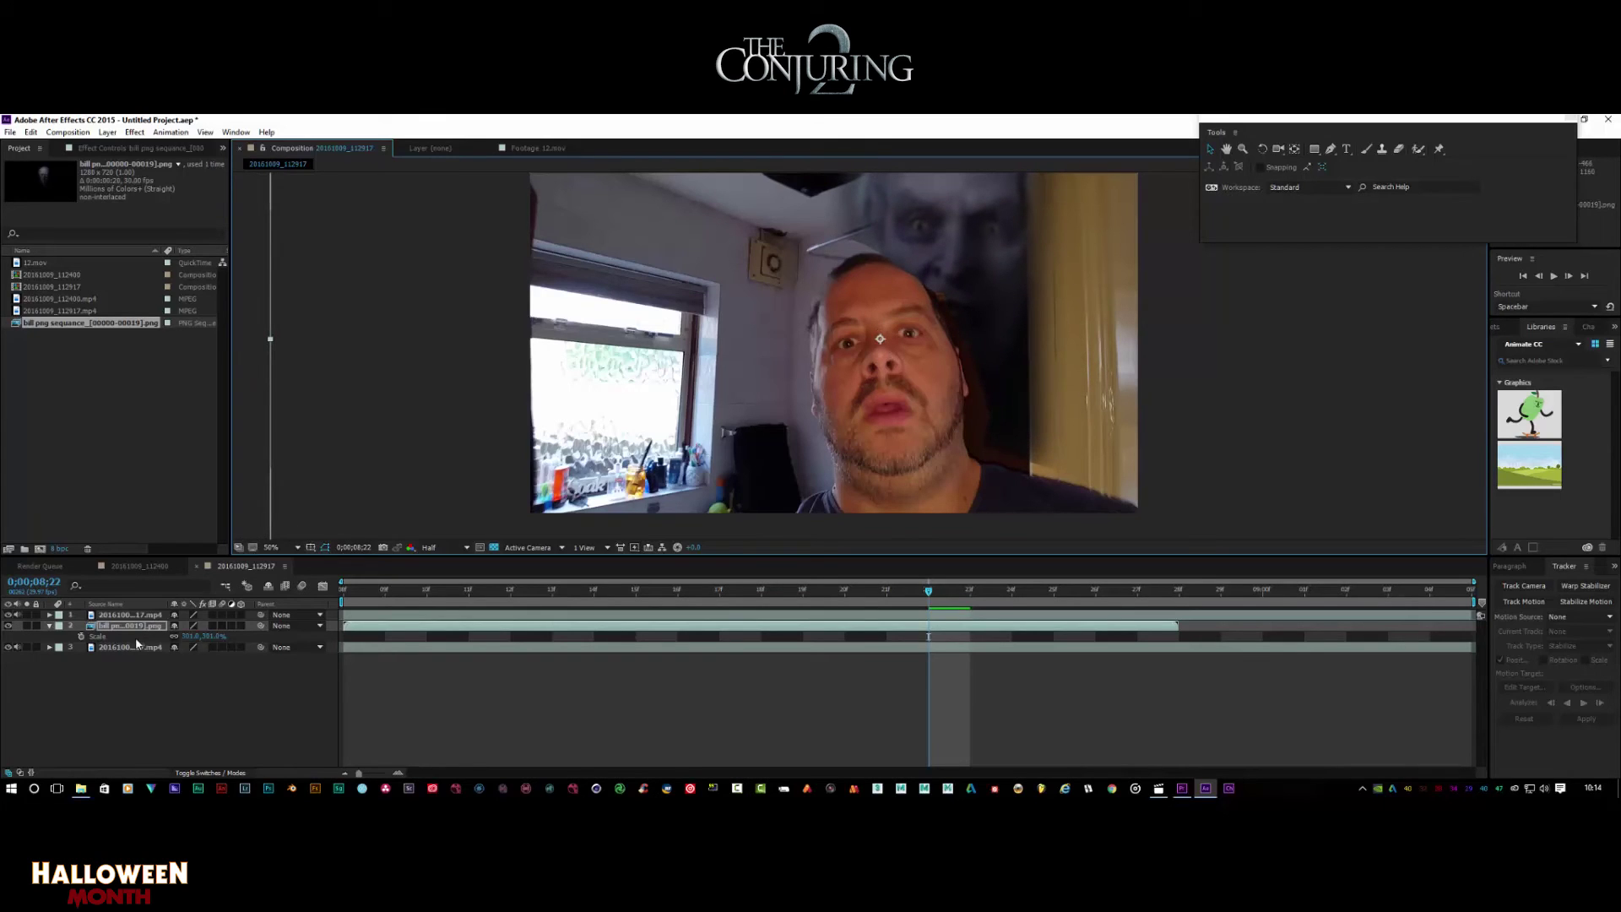
pyautogui.click(127, 616)
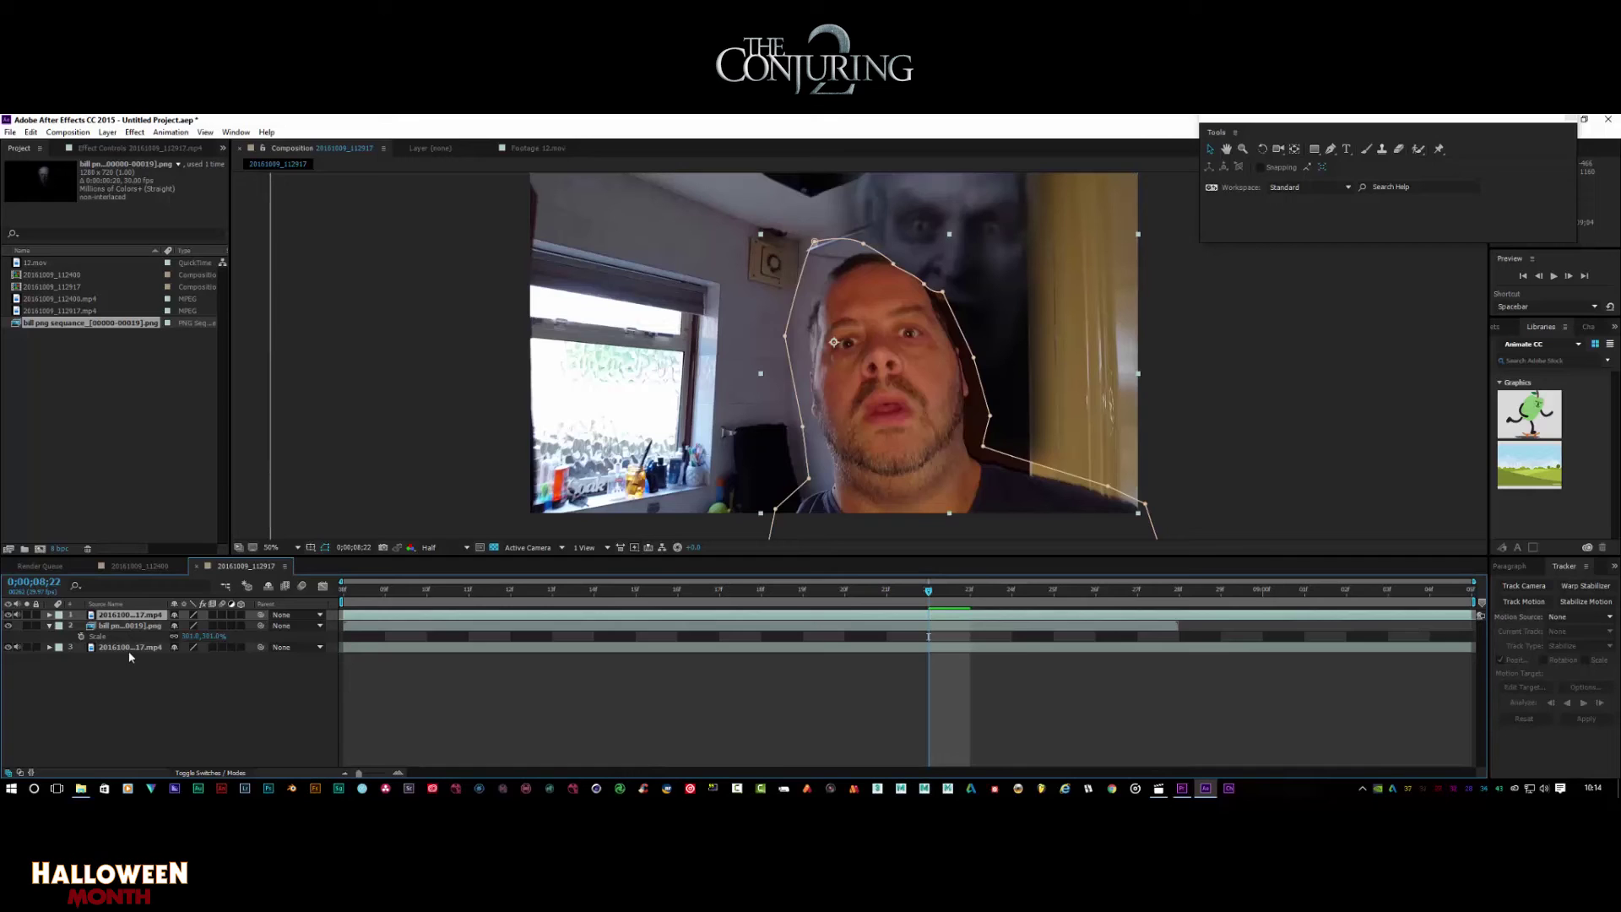
pyautogui.click(130, 648)
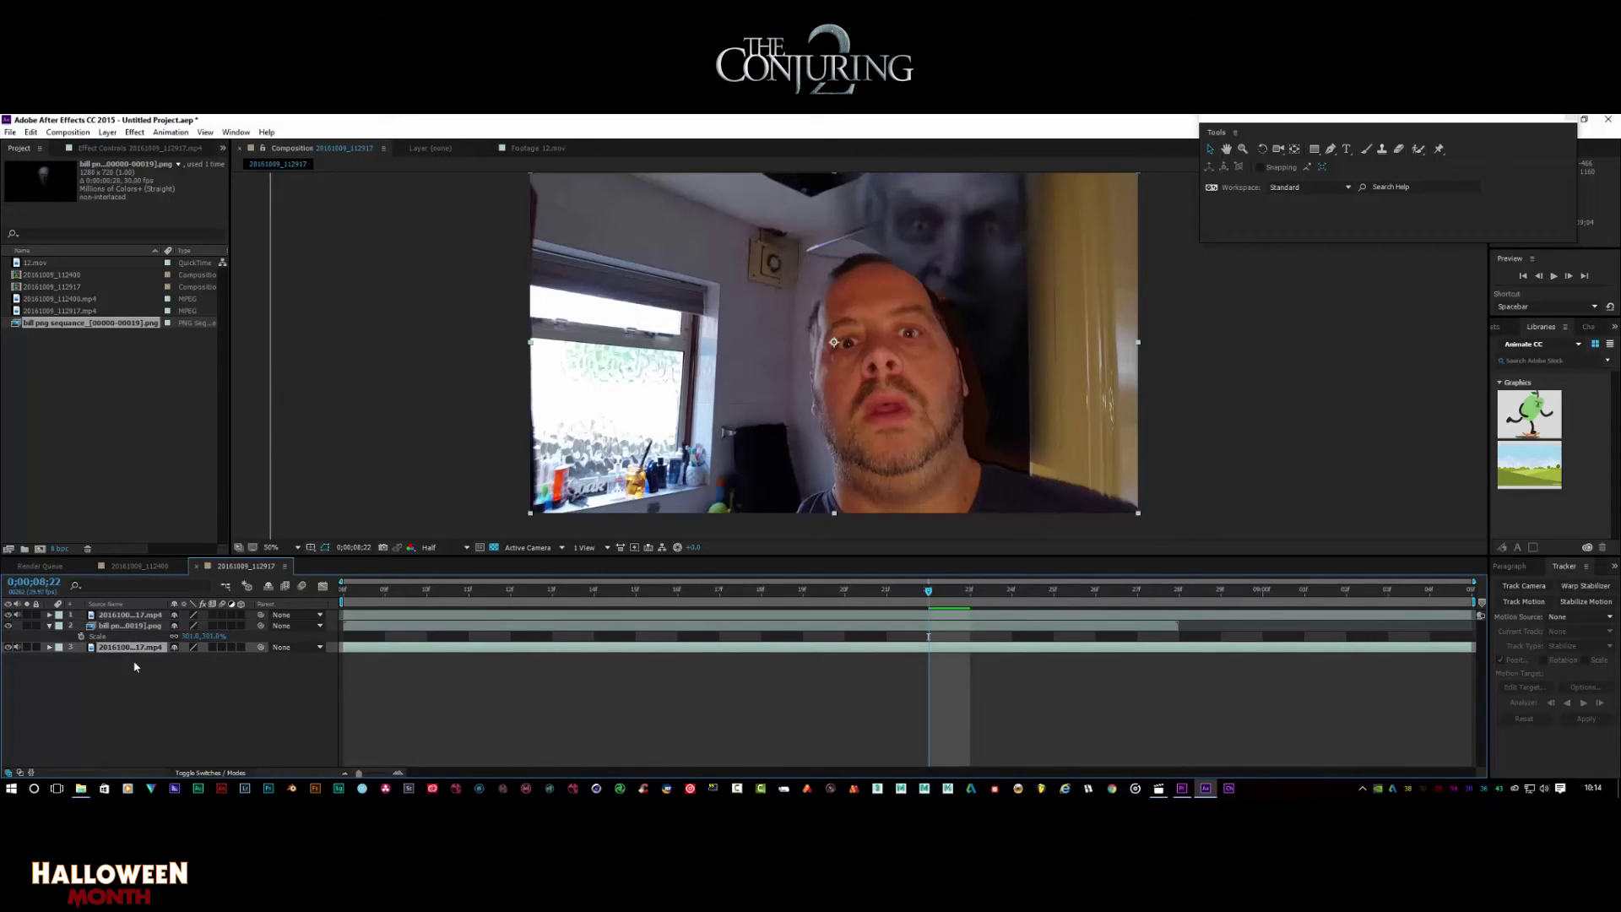
# Apply Color Correction > Curves to the background room layer and pull the RGB curve down to darken it
pyautogui.rightClick(142, 650)
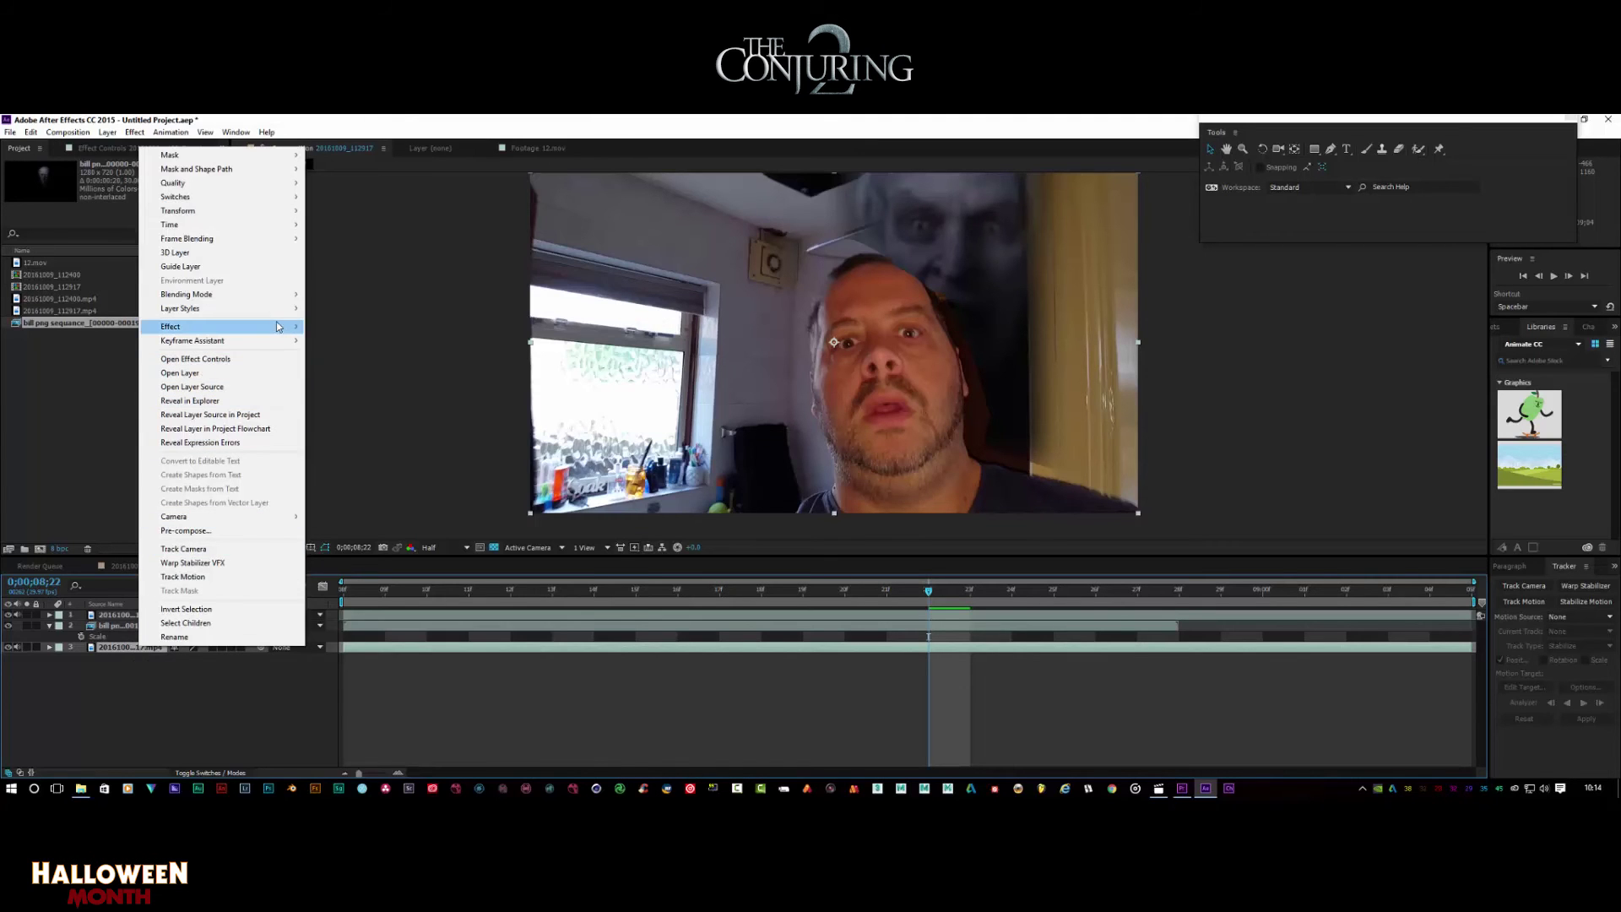
pyautogui.moveTo(220, 327)
pyautogui.moveTo(397, 501)
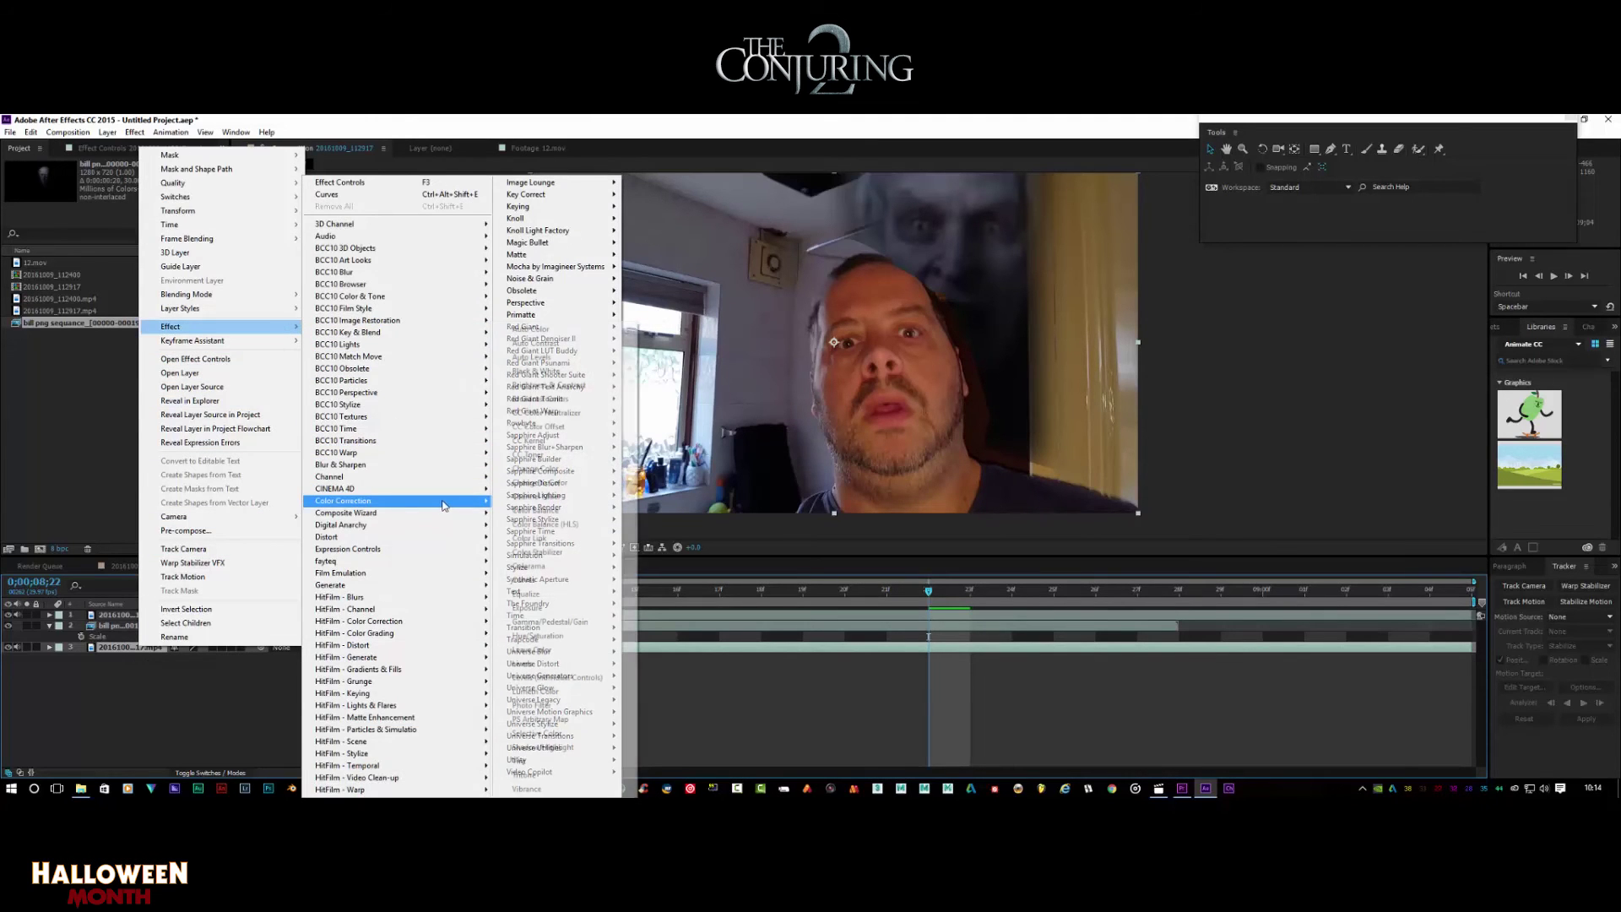
pyautogui.click(524, 580)
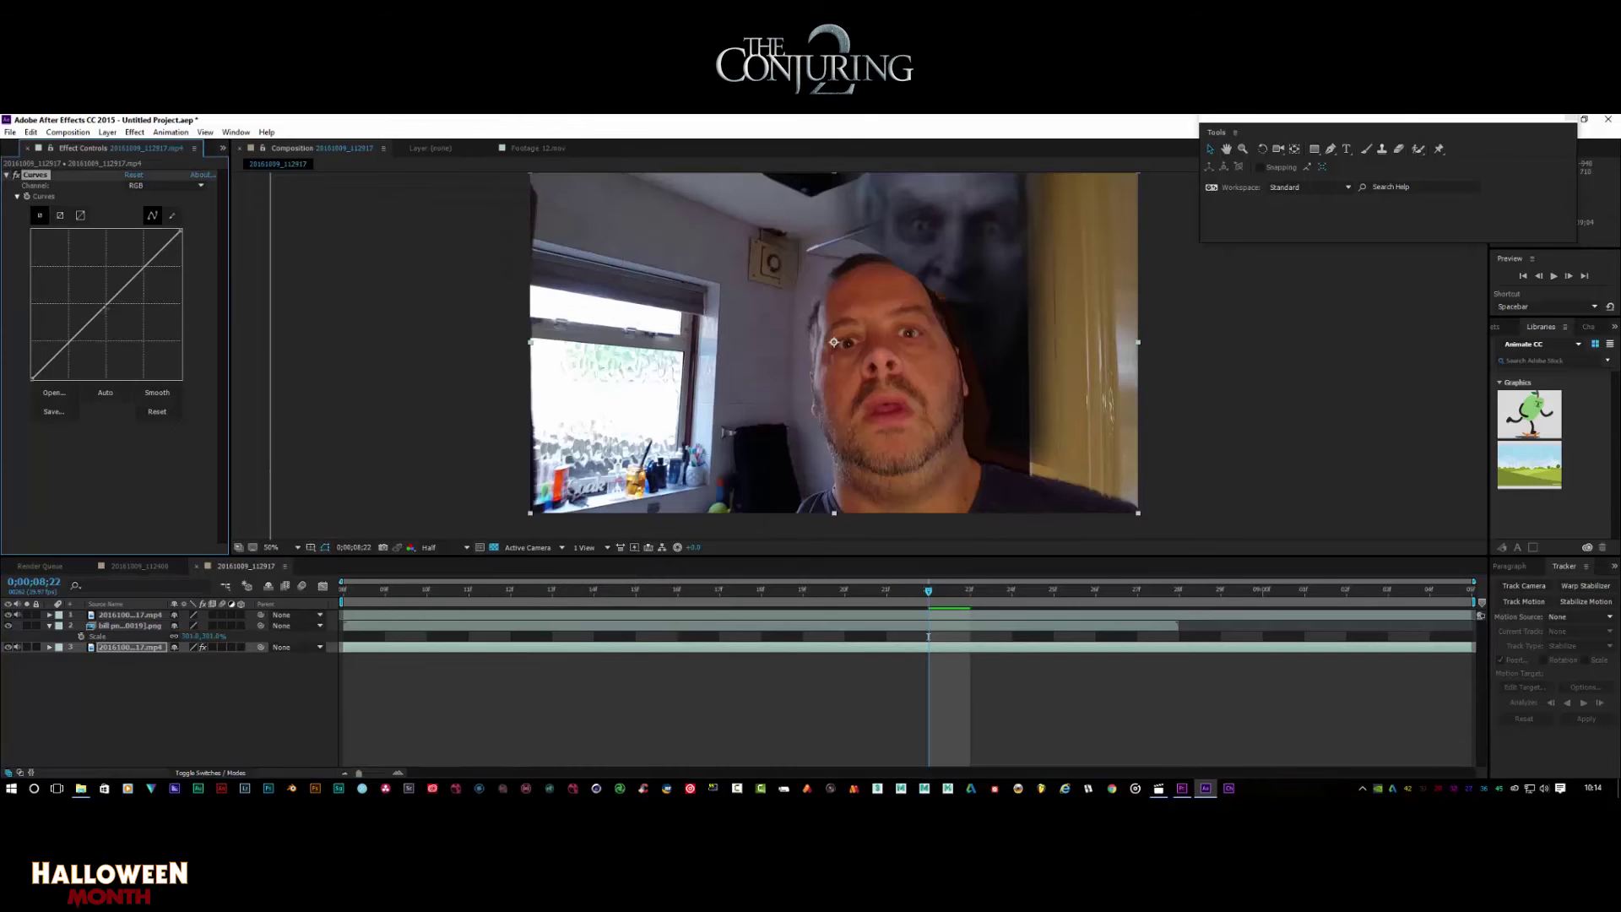
pyautogui.moveTo(101, 306); pyautogui.dragTo(138, 338)
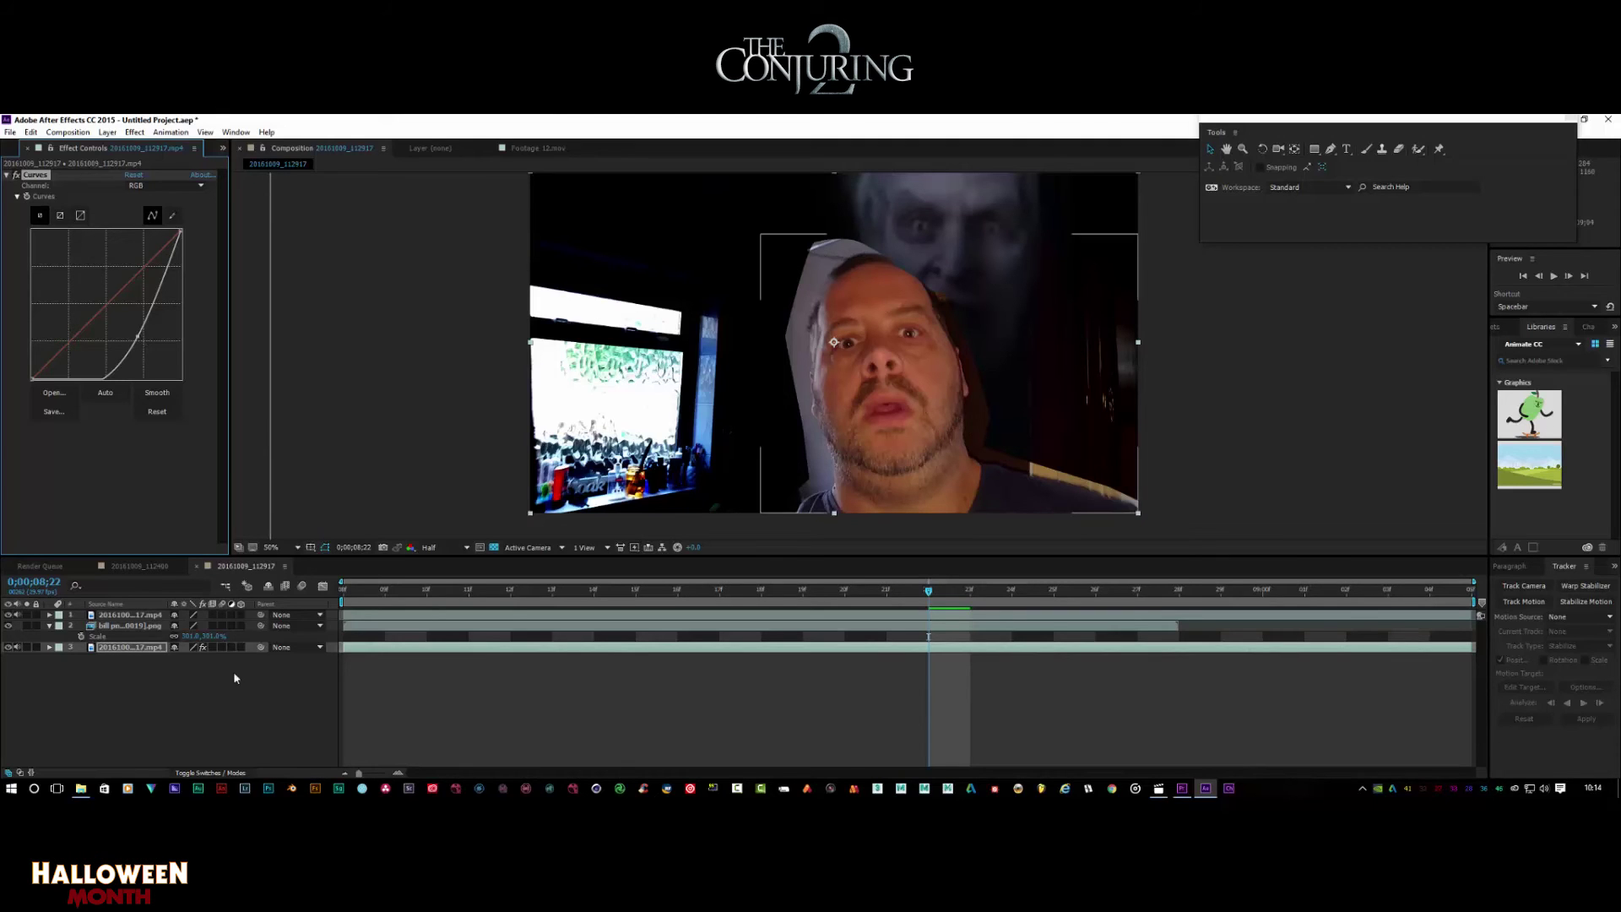
# Add a Curves effect to the masked face layer, bending it down to a dark red tint
pyautogui.click(132, 616)
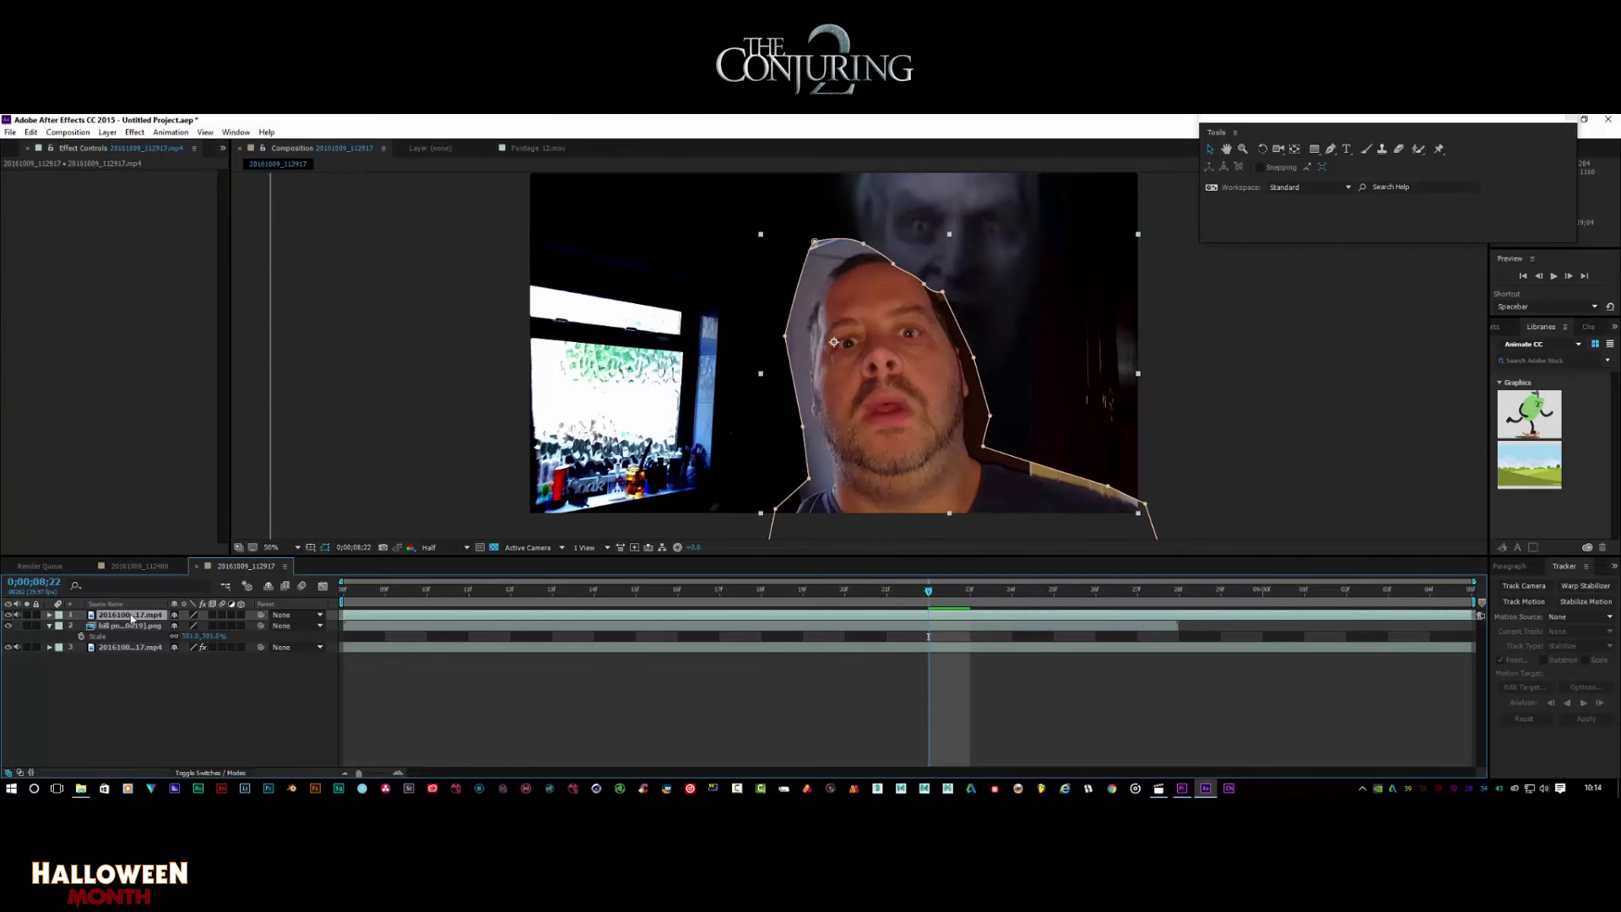
pyautogui.doubleClick(132, 617)
pyautogui.rightClick(118, 620)
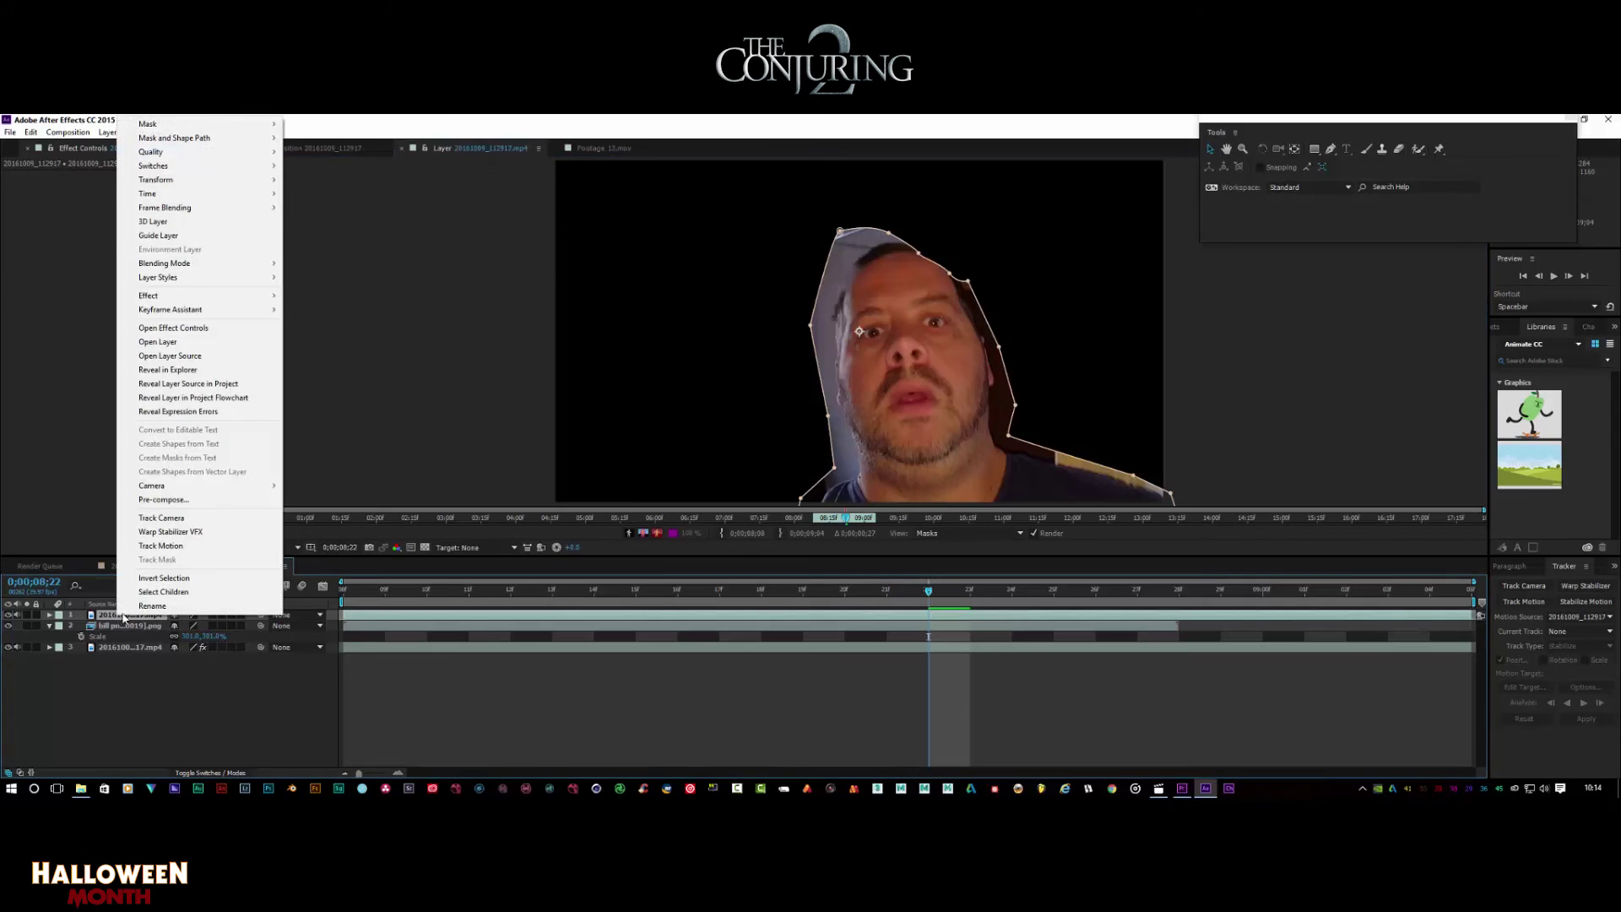
pyautogui.moveTo(251, 299)
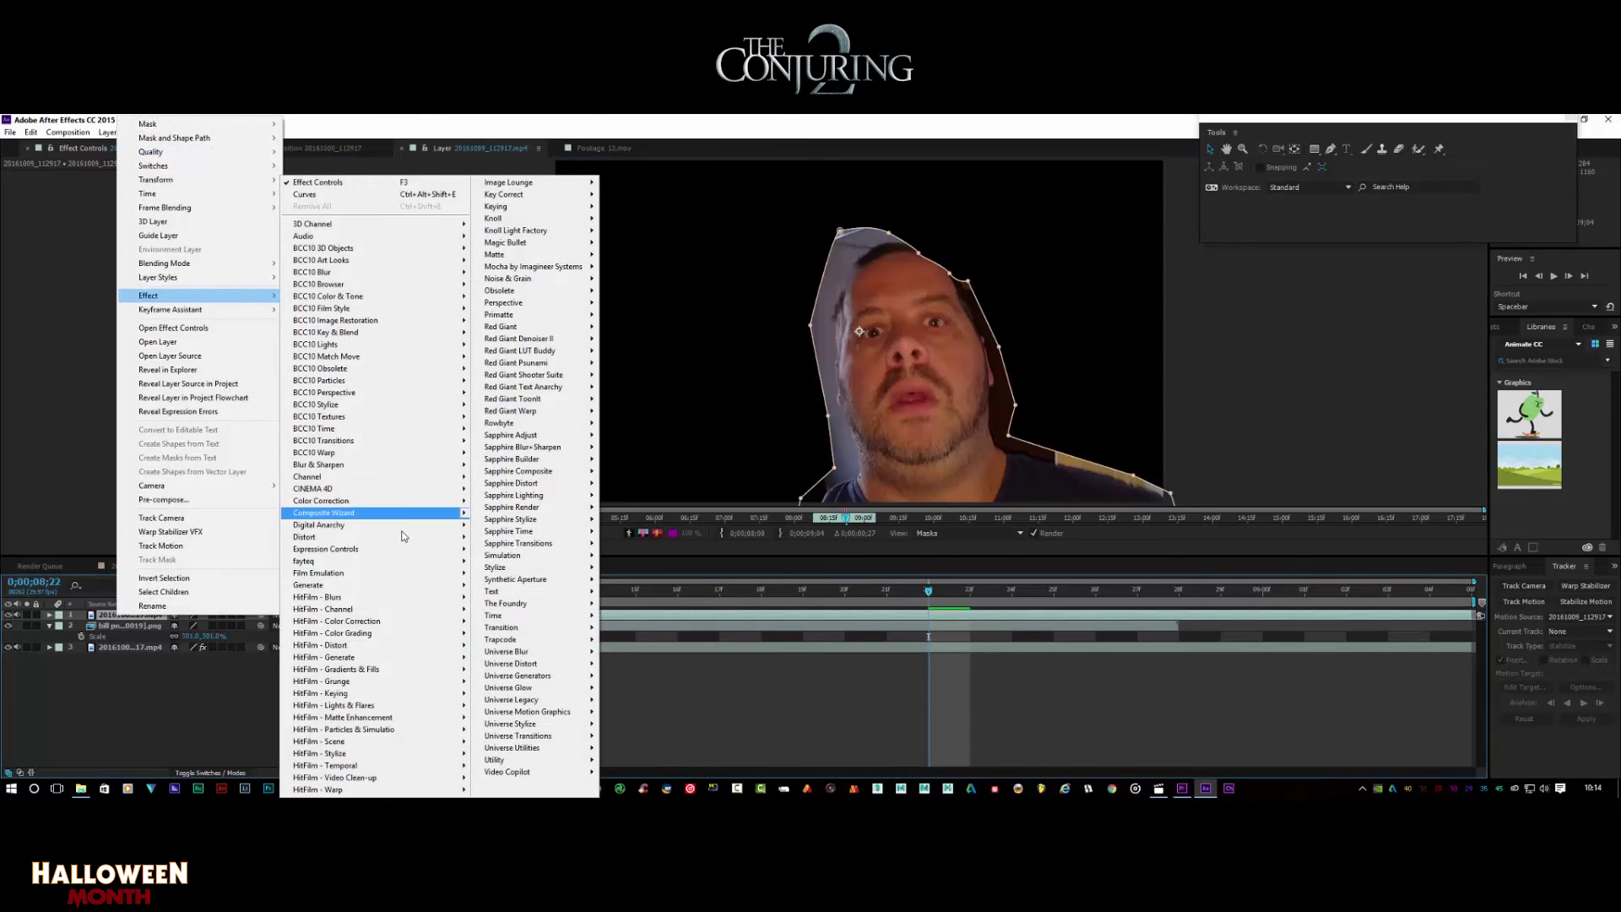
pyautogui.moveTo(413, 503)
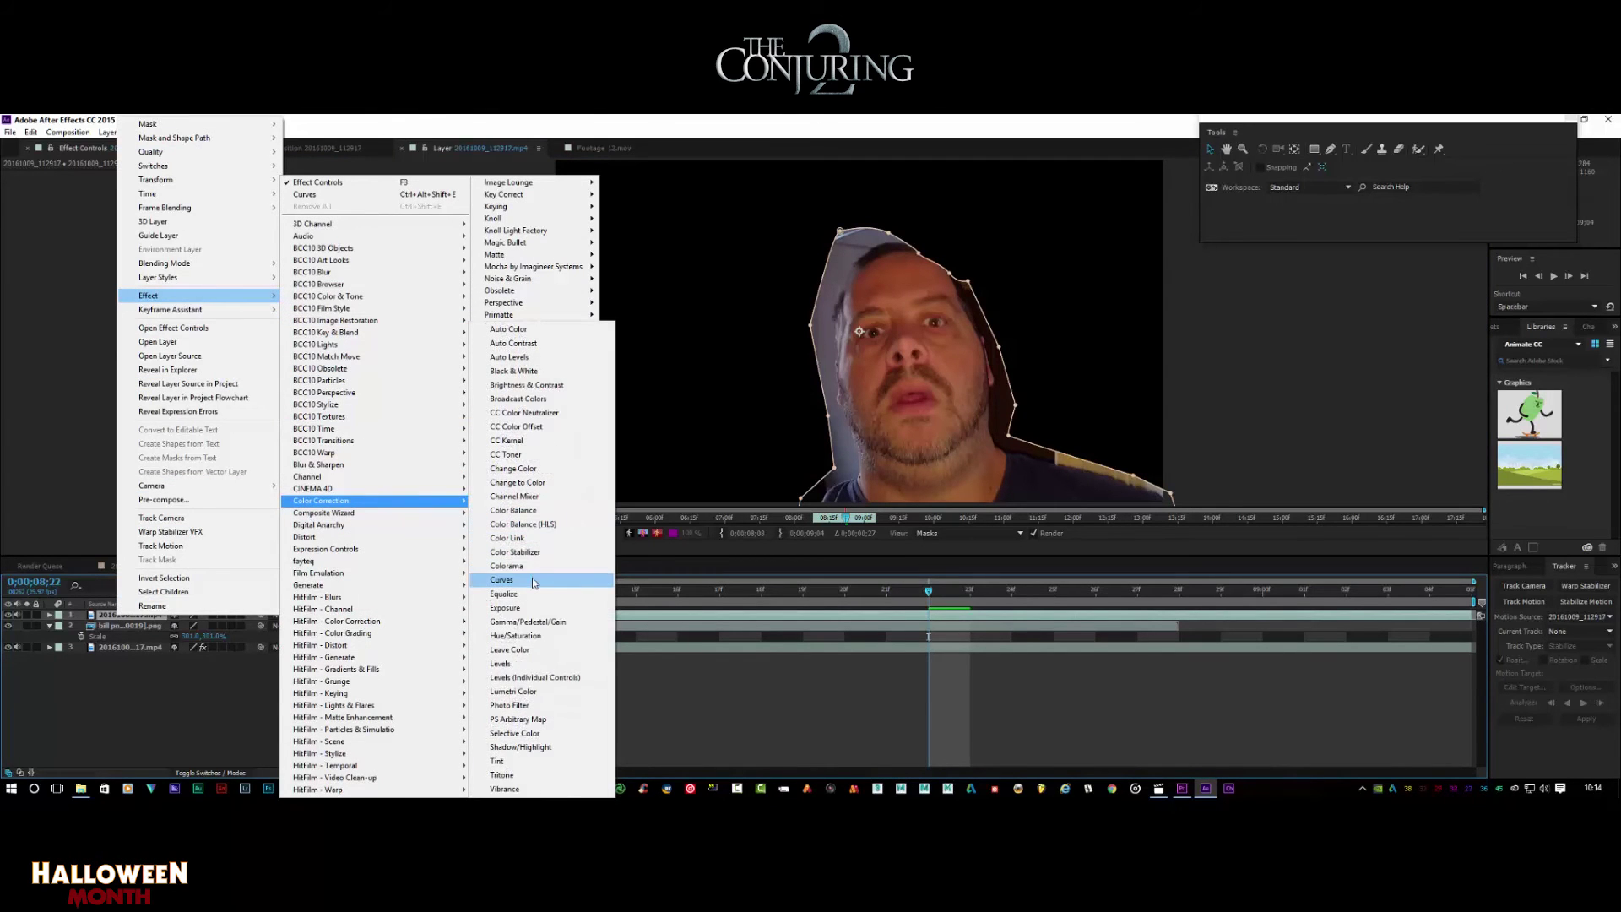
pyautogui.click(501, 580)
pyautogui.moveTo(103, 312); pyautogui.dragTo(131, 342)
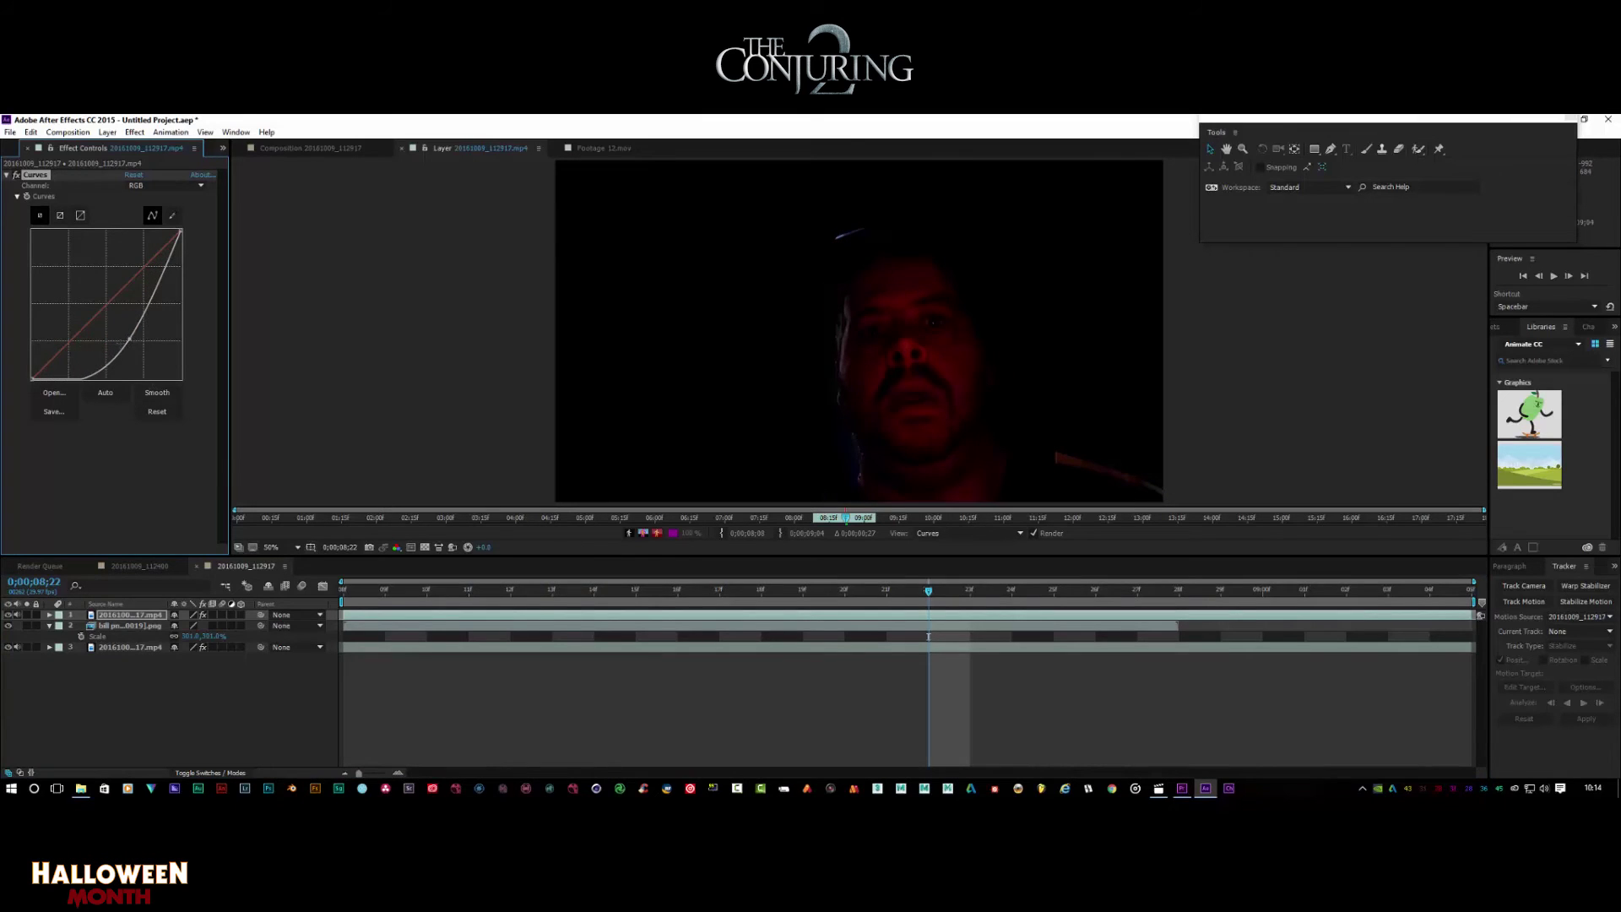
pyautogui.click(110, 624)
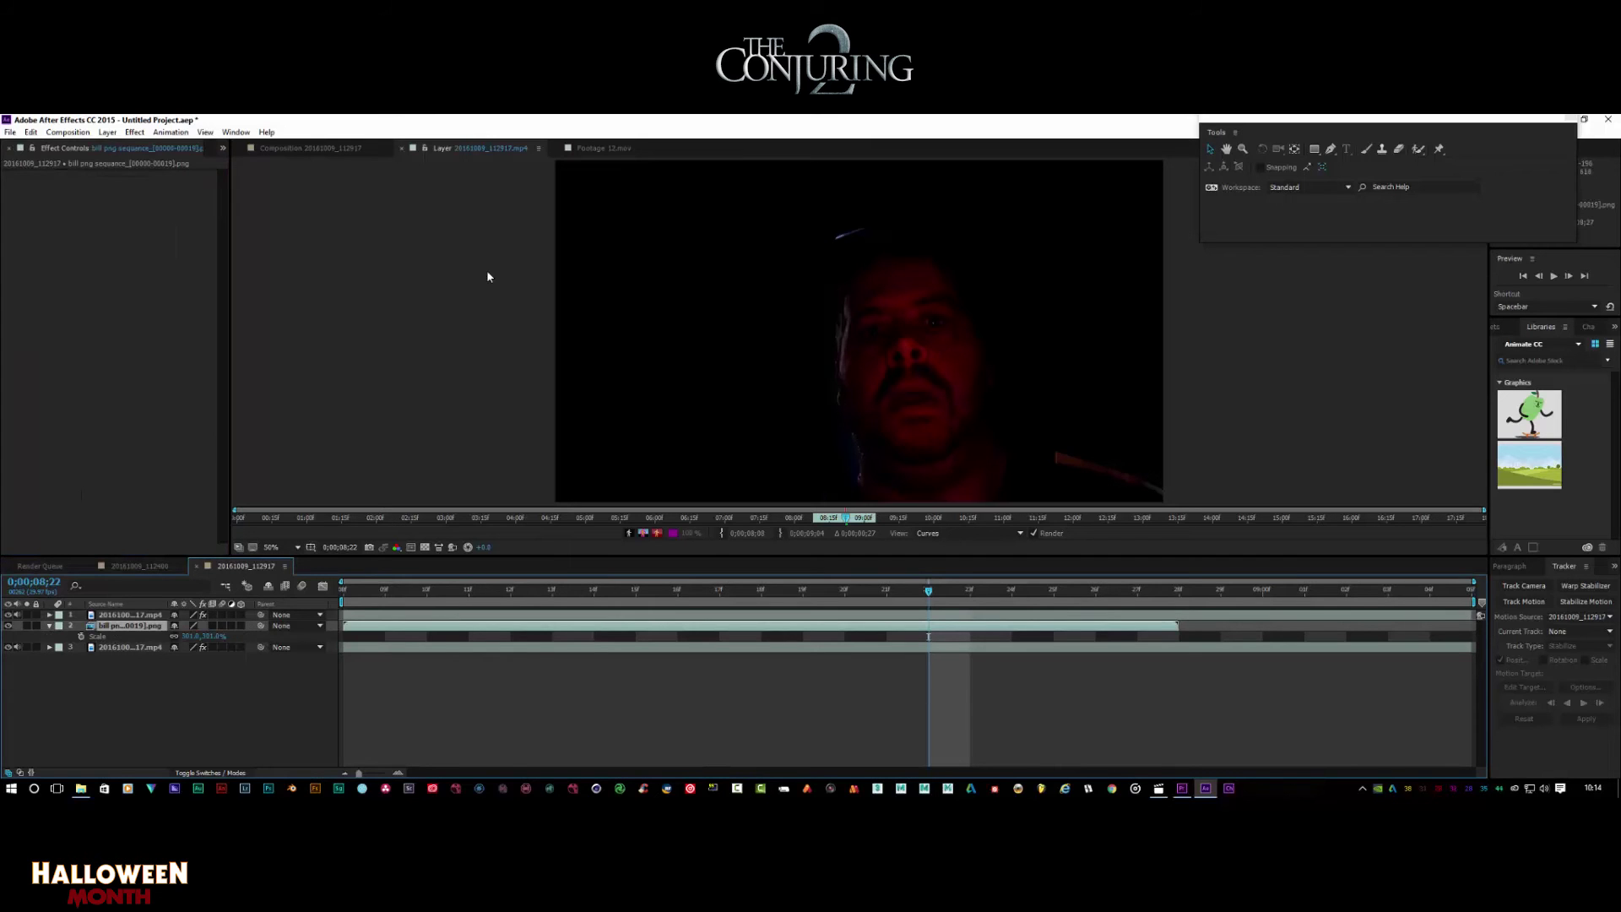
pyautogui.click(321, 152)
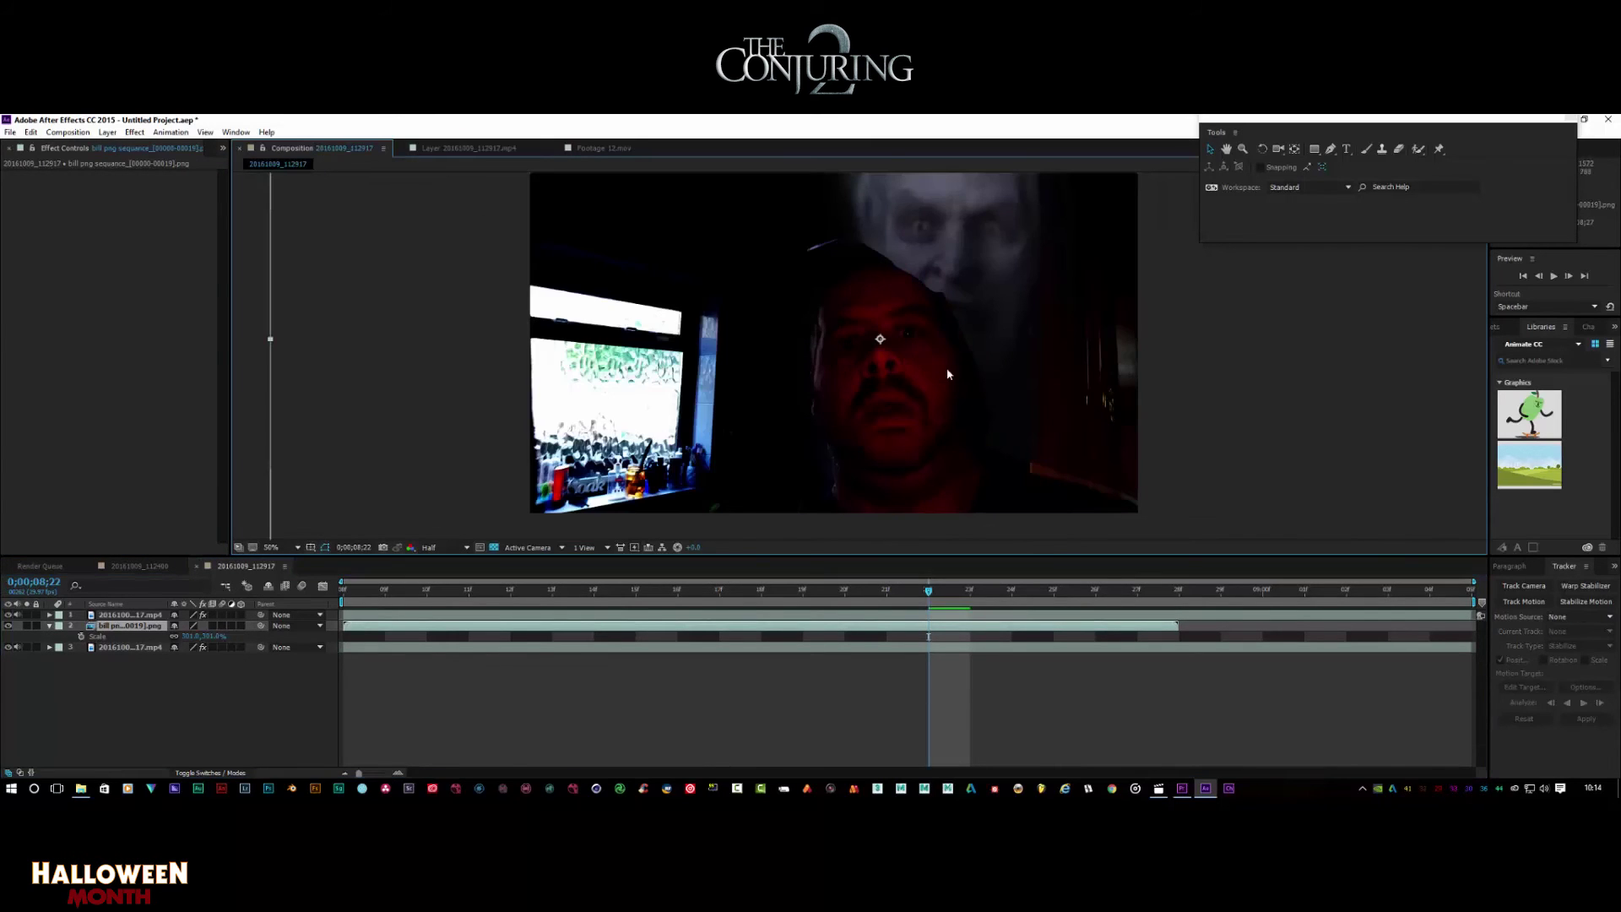
# Set the face layer's Mask Feather to 28 pixels
pyautogui.click(130, 616)
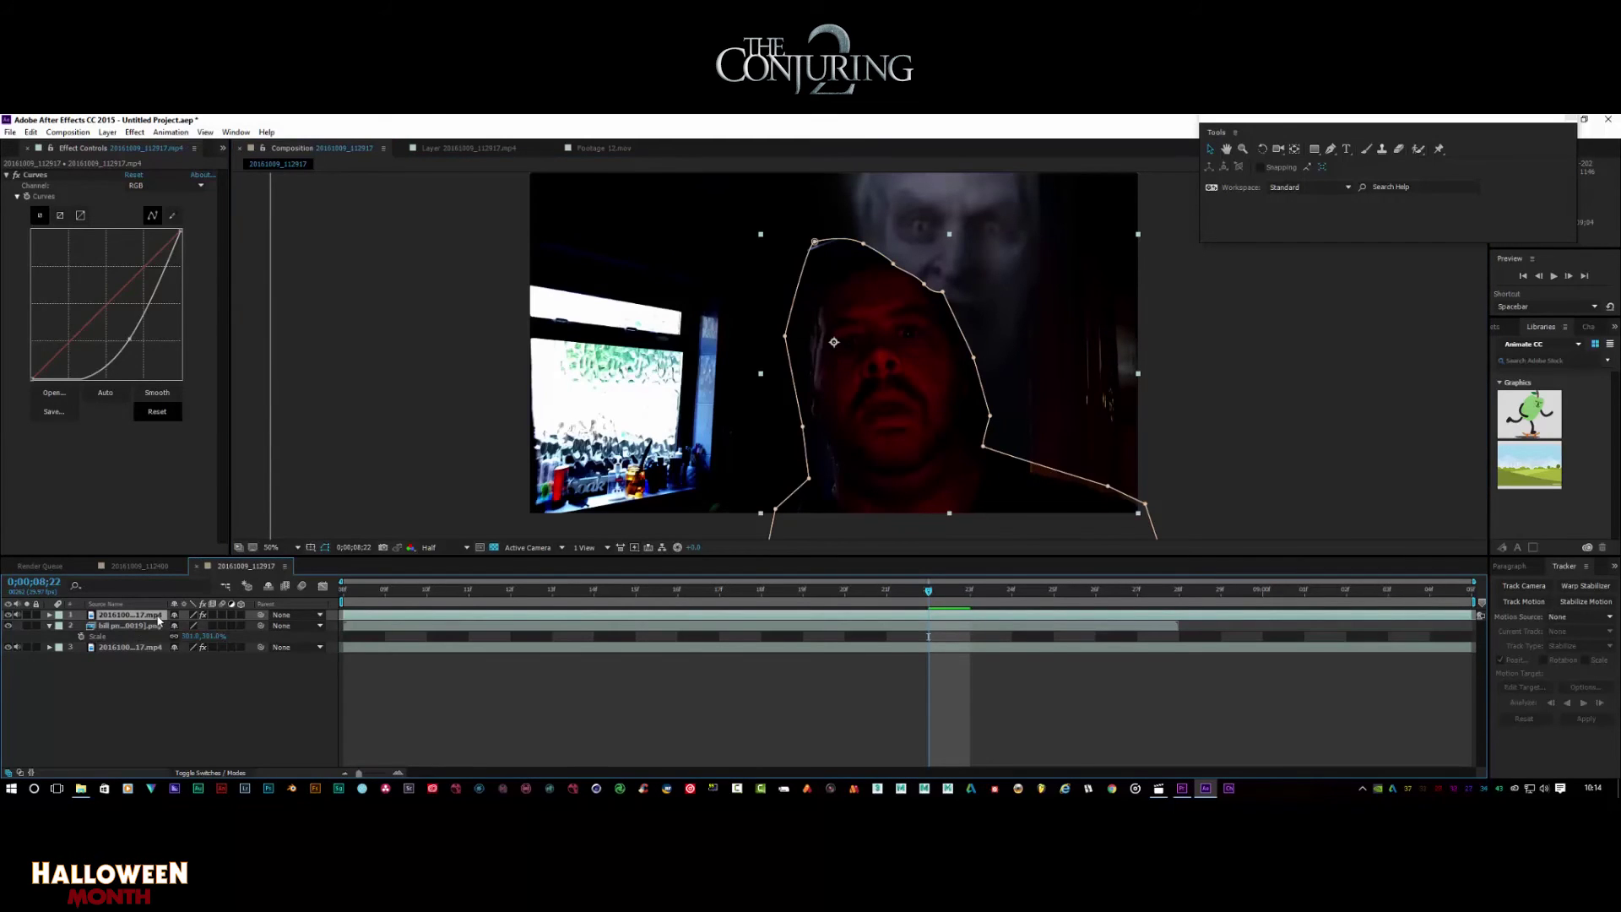
pyautogui.press('f')
pyautogui.click(203, 637)
pyautogui.moveTo(199, 636); pyautogui.dragTo(228, 636)
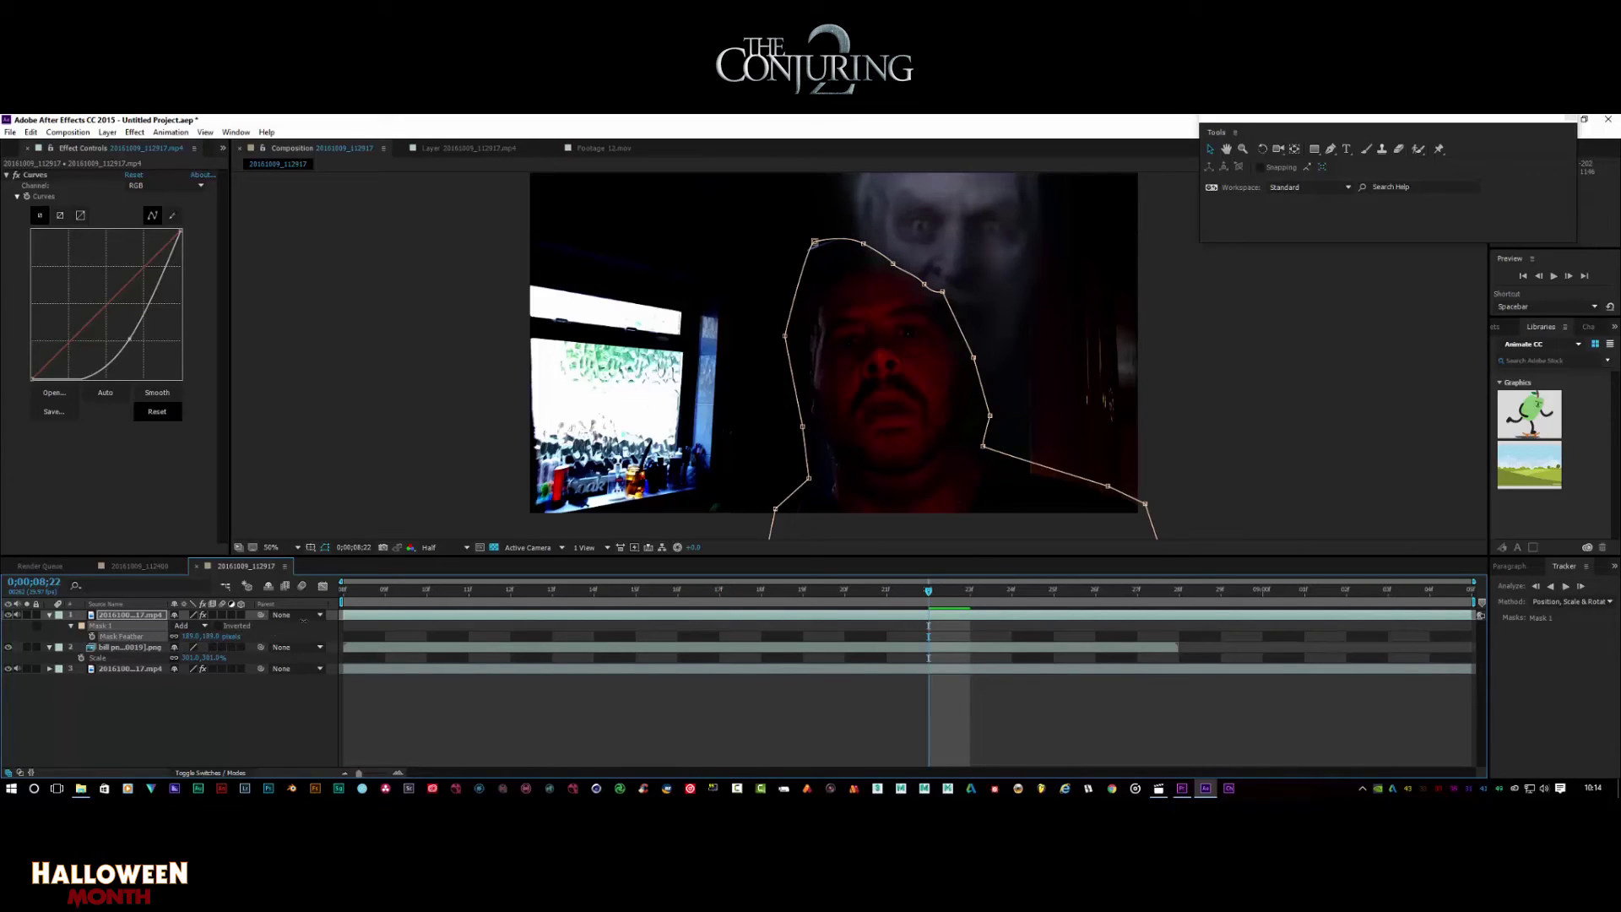
pyautogui.rightClick(893, 267)
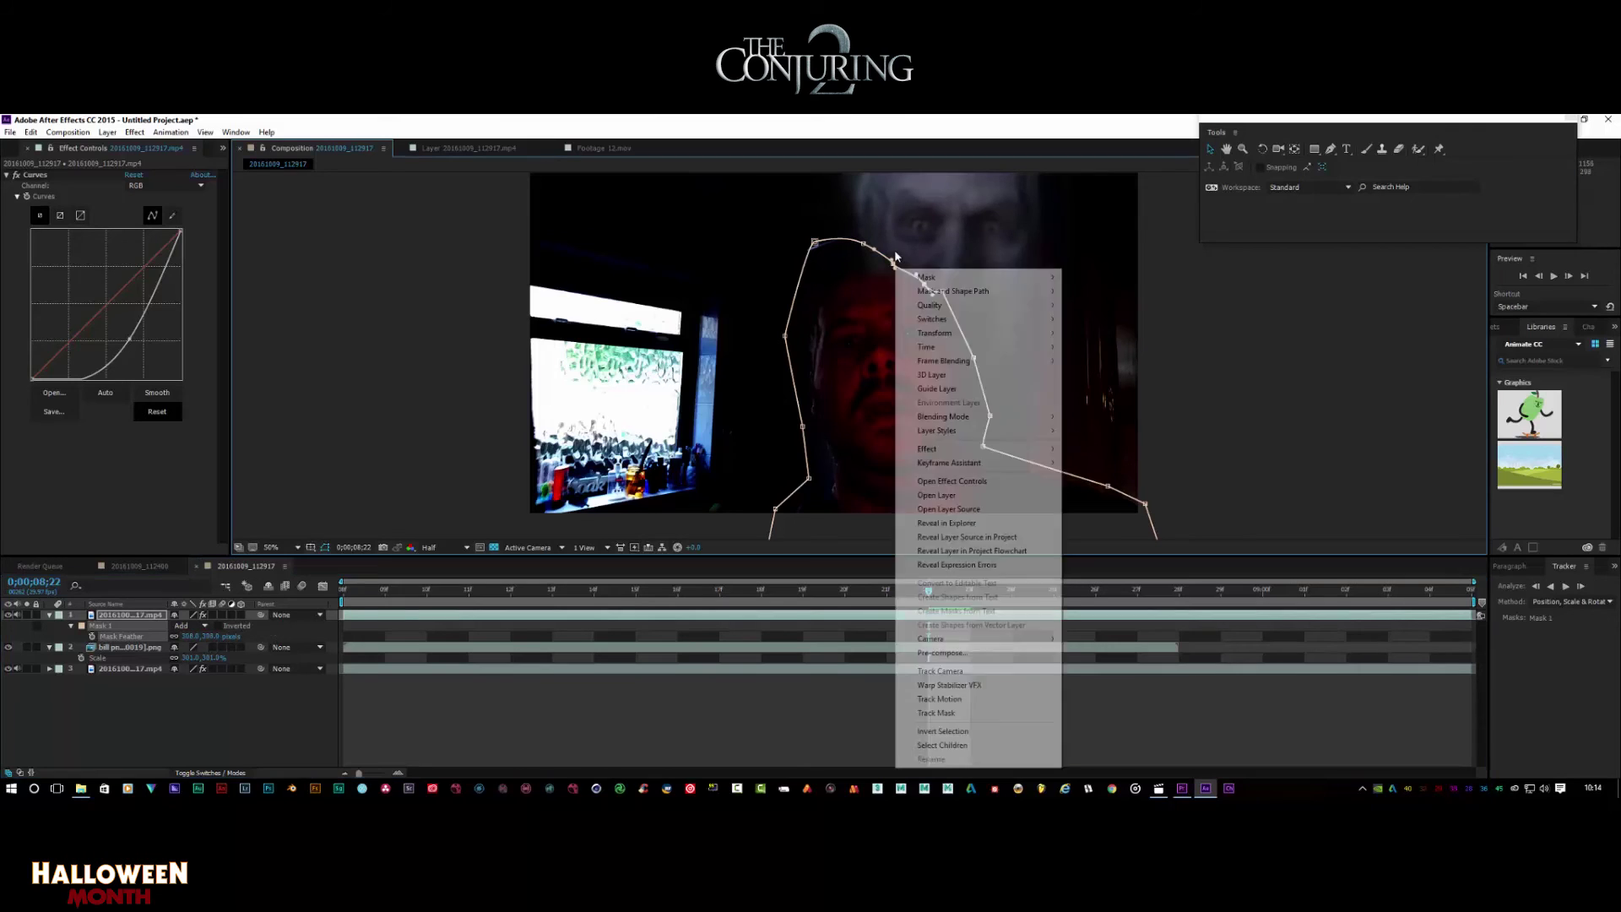
pyautogui.press('Escape')
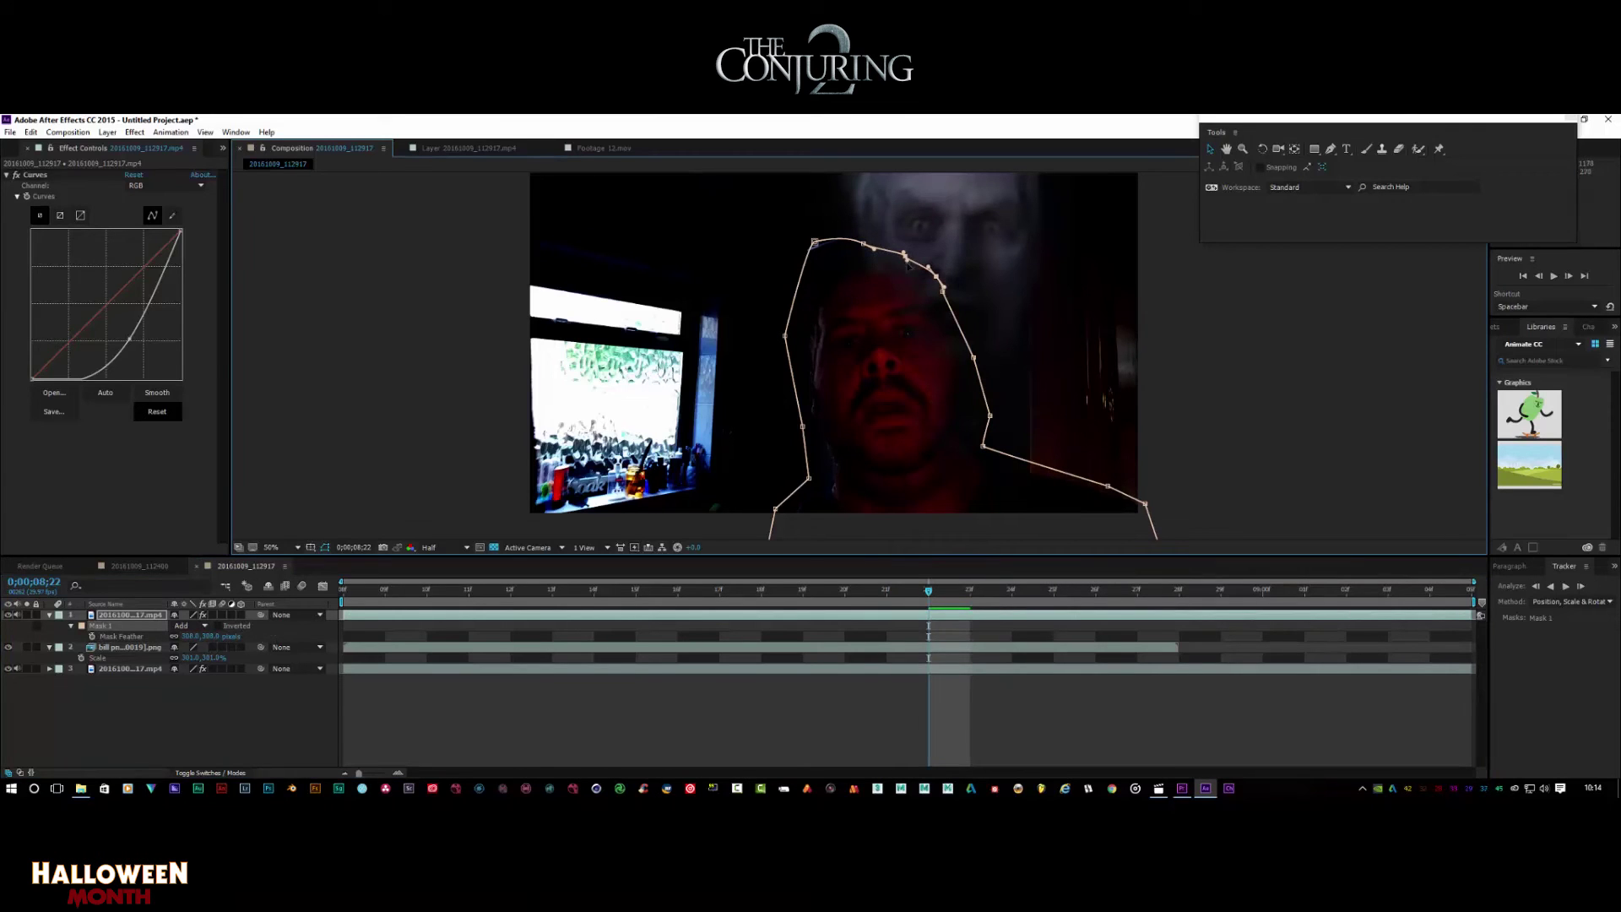
# Widen the head mask at the hood's top right and lower right, and brighten the face curve slightly
pyautogui.moveTo(943, 291); pyautogui.dragTo(861, 219)
pyautogui.moveTo(988, 450); pyautogui.dragTo(1004, 443)
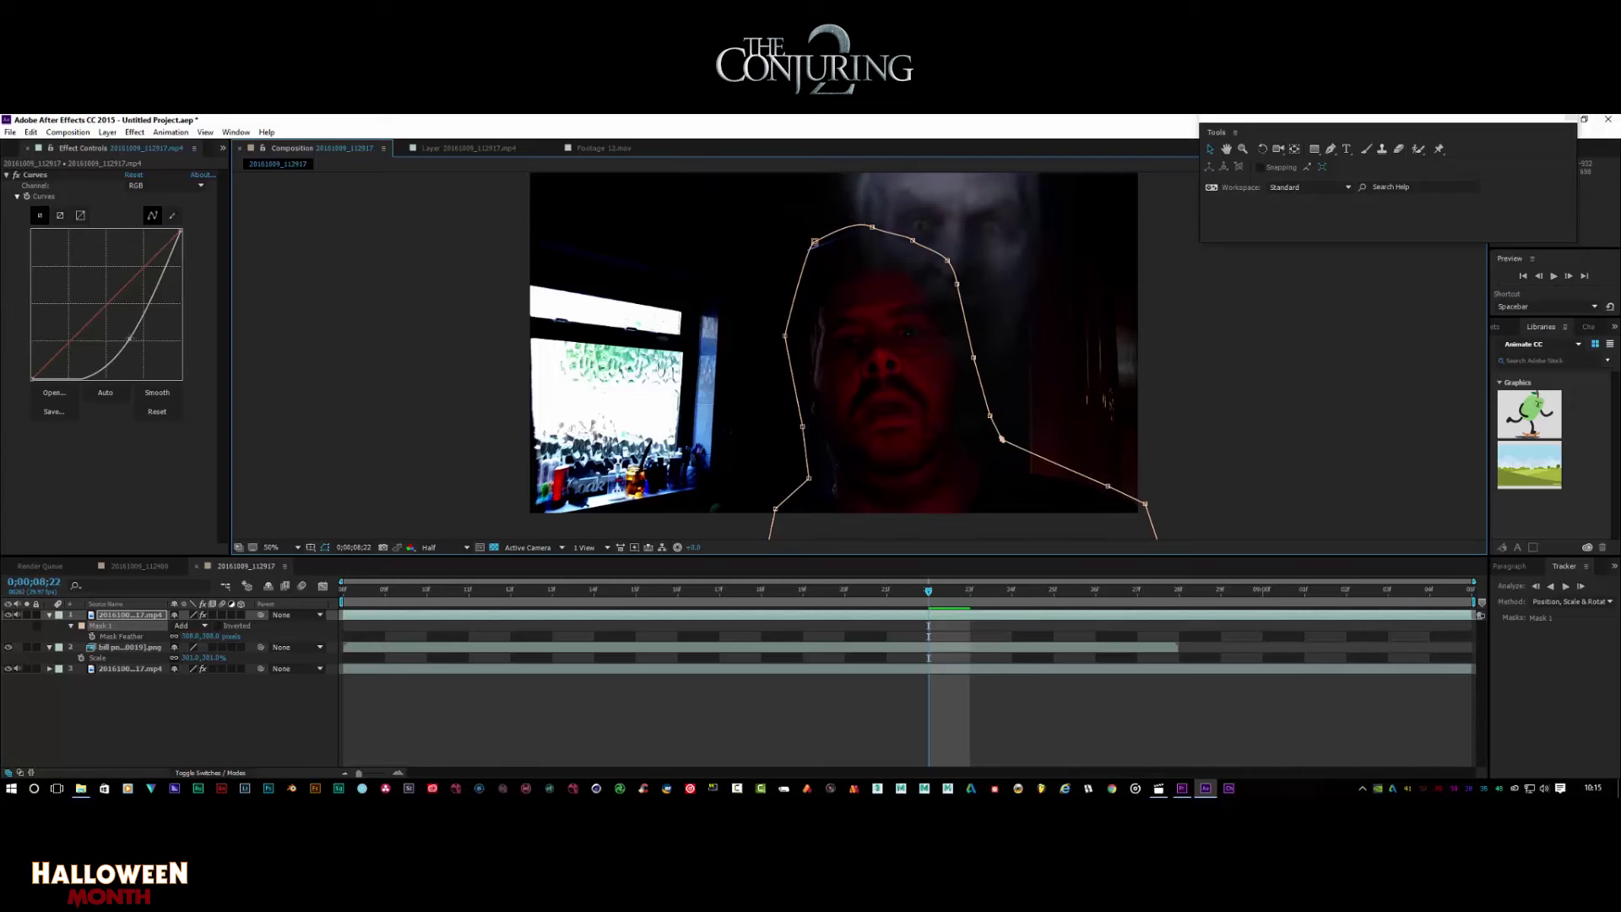
pyautogui.moveTo(129, 339); pyautogui.dragTo(121, 335)
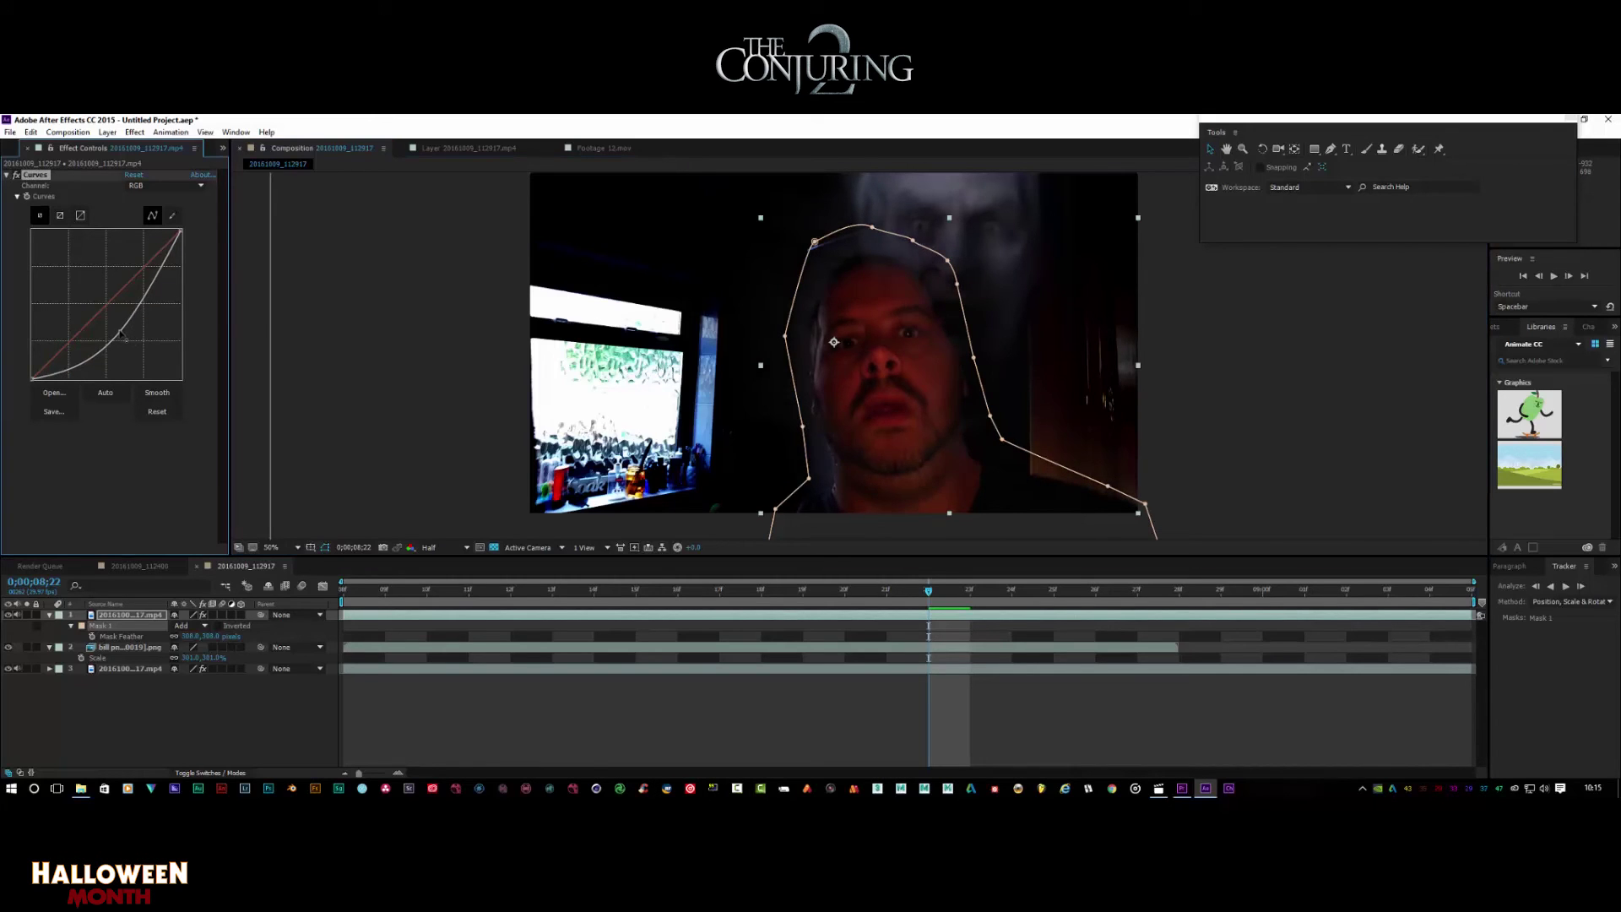
pyautogui.click(990, 362)
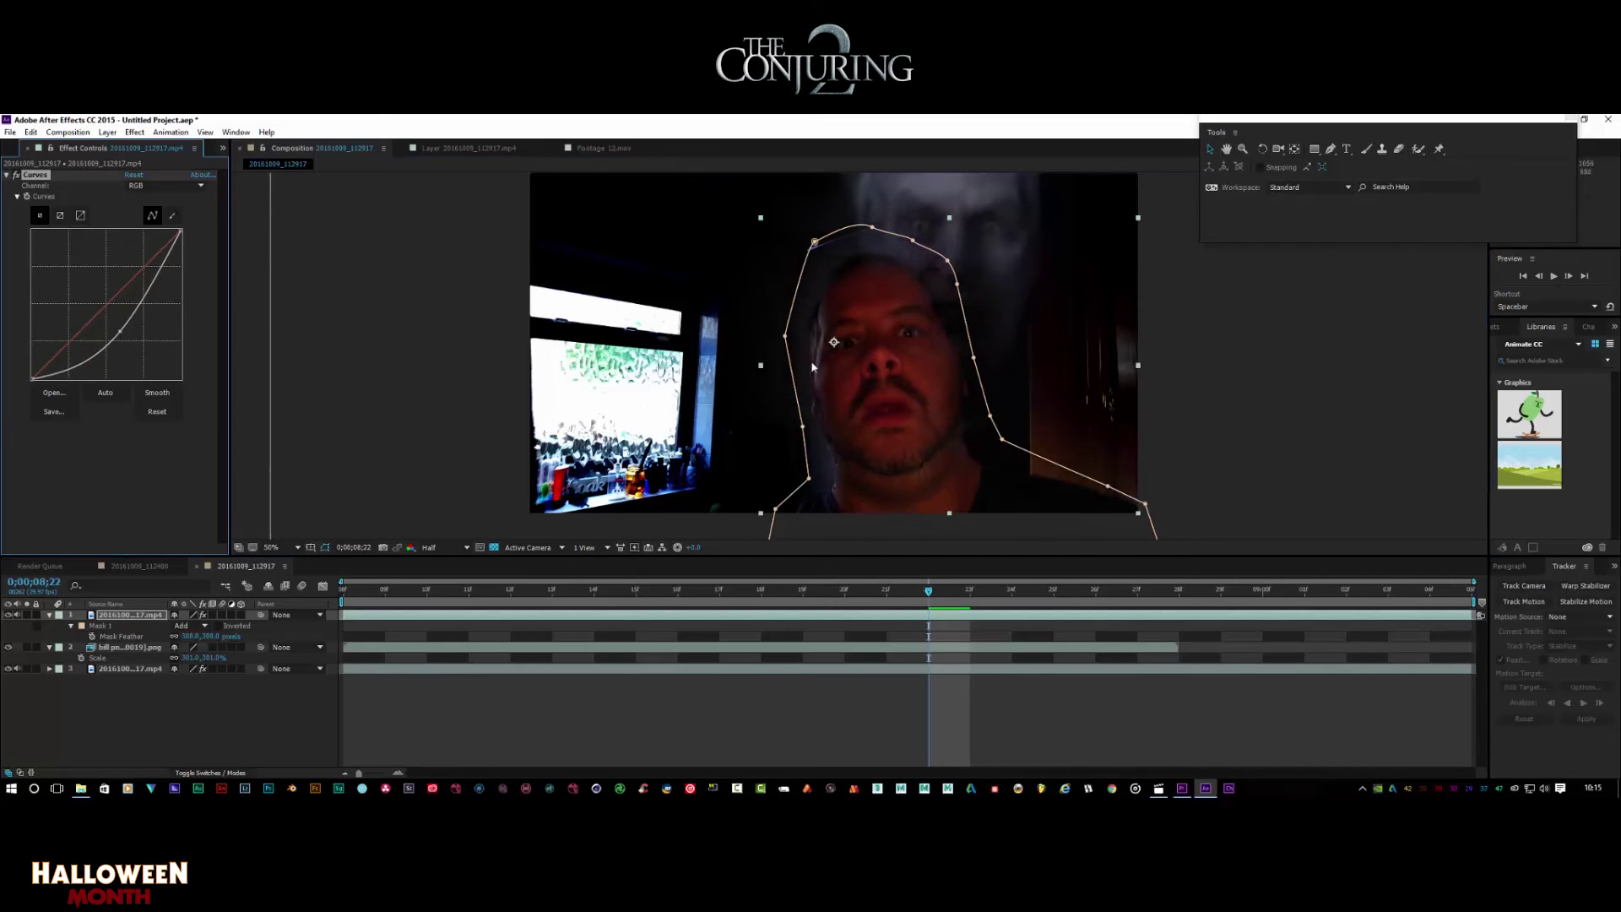
pyautogui.click(415, 375)
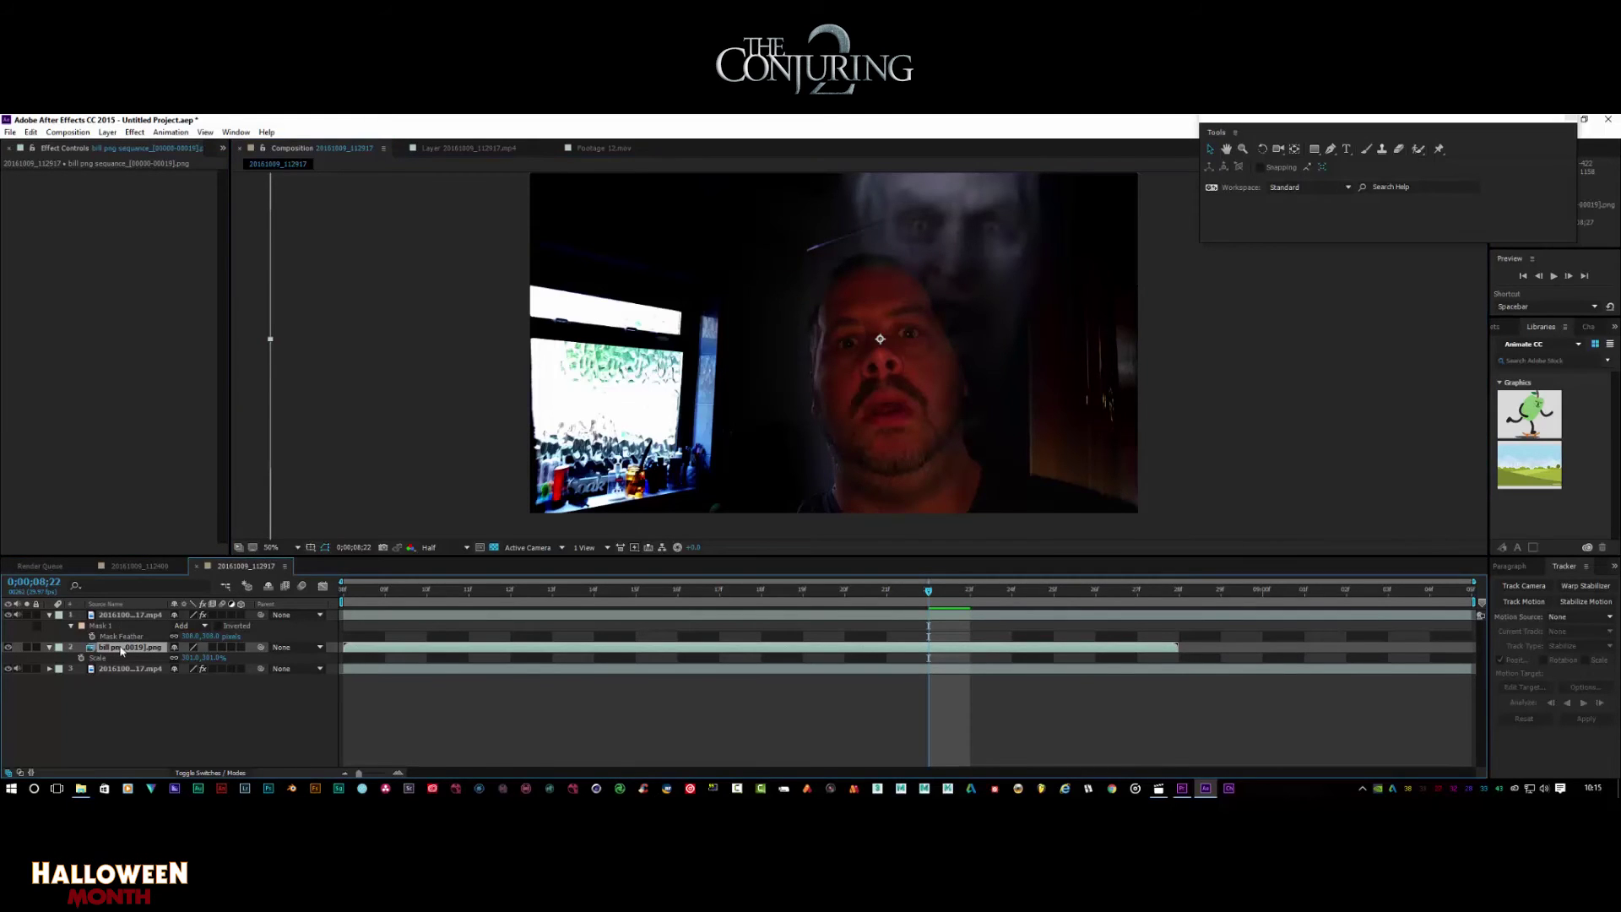
# Move the ghost face to the man's right and preview the shot from the start
pyautogui.moveTo(975, 224); pyautogui.dragTo(1035, 258)
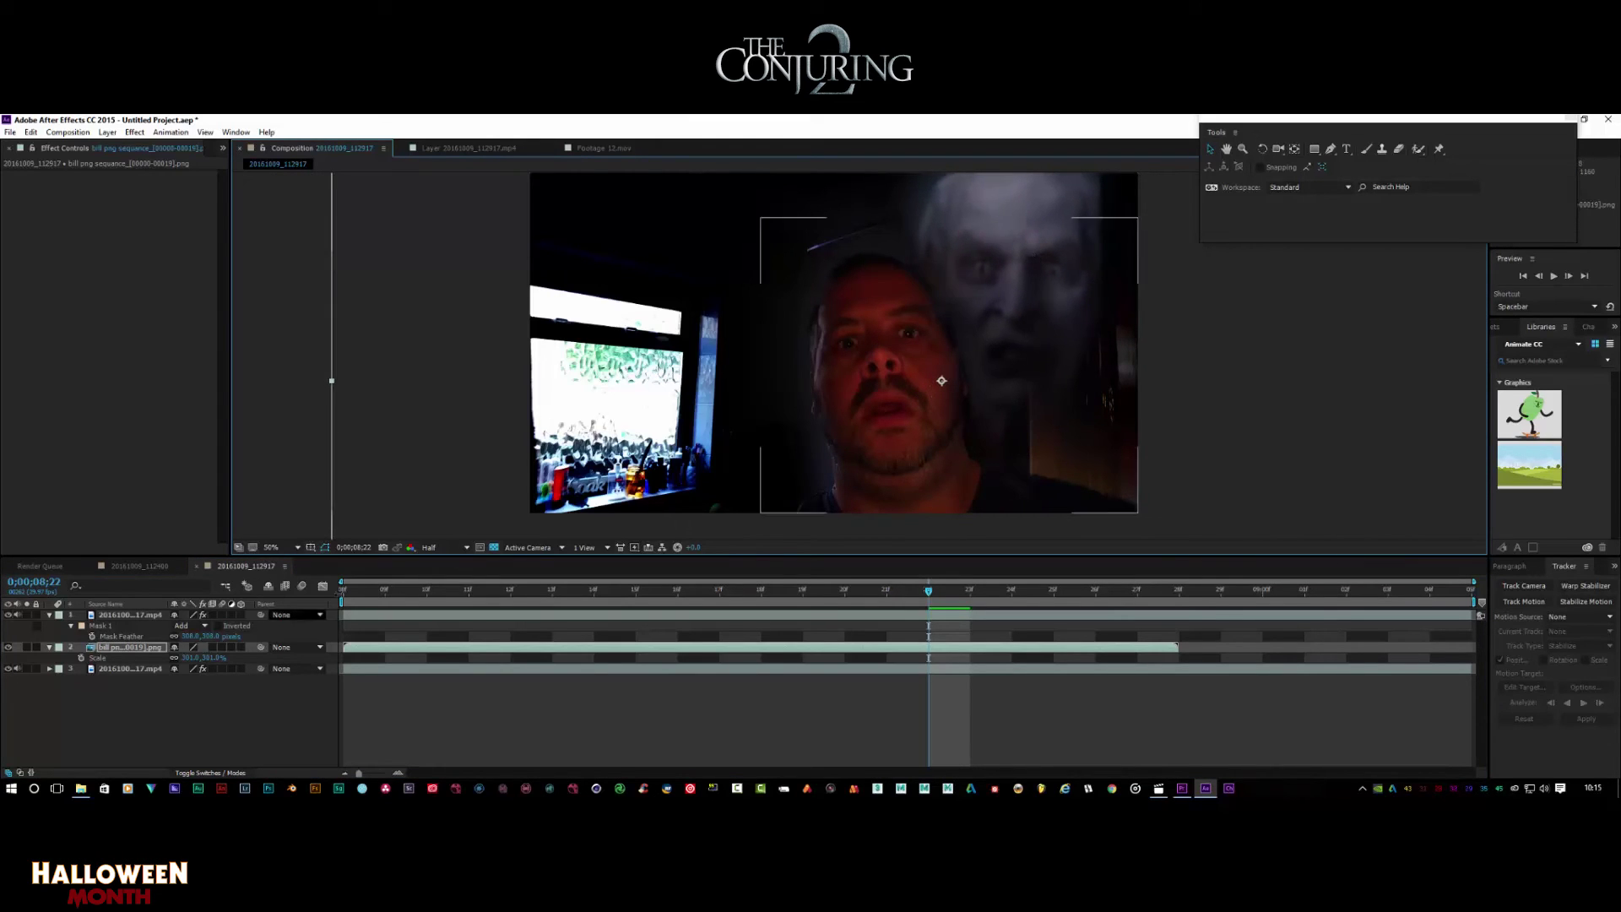
pyautogui.click(350, 593)
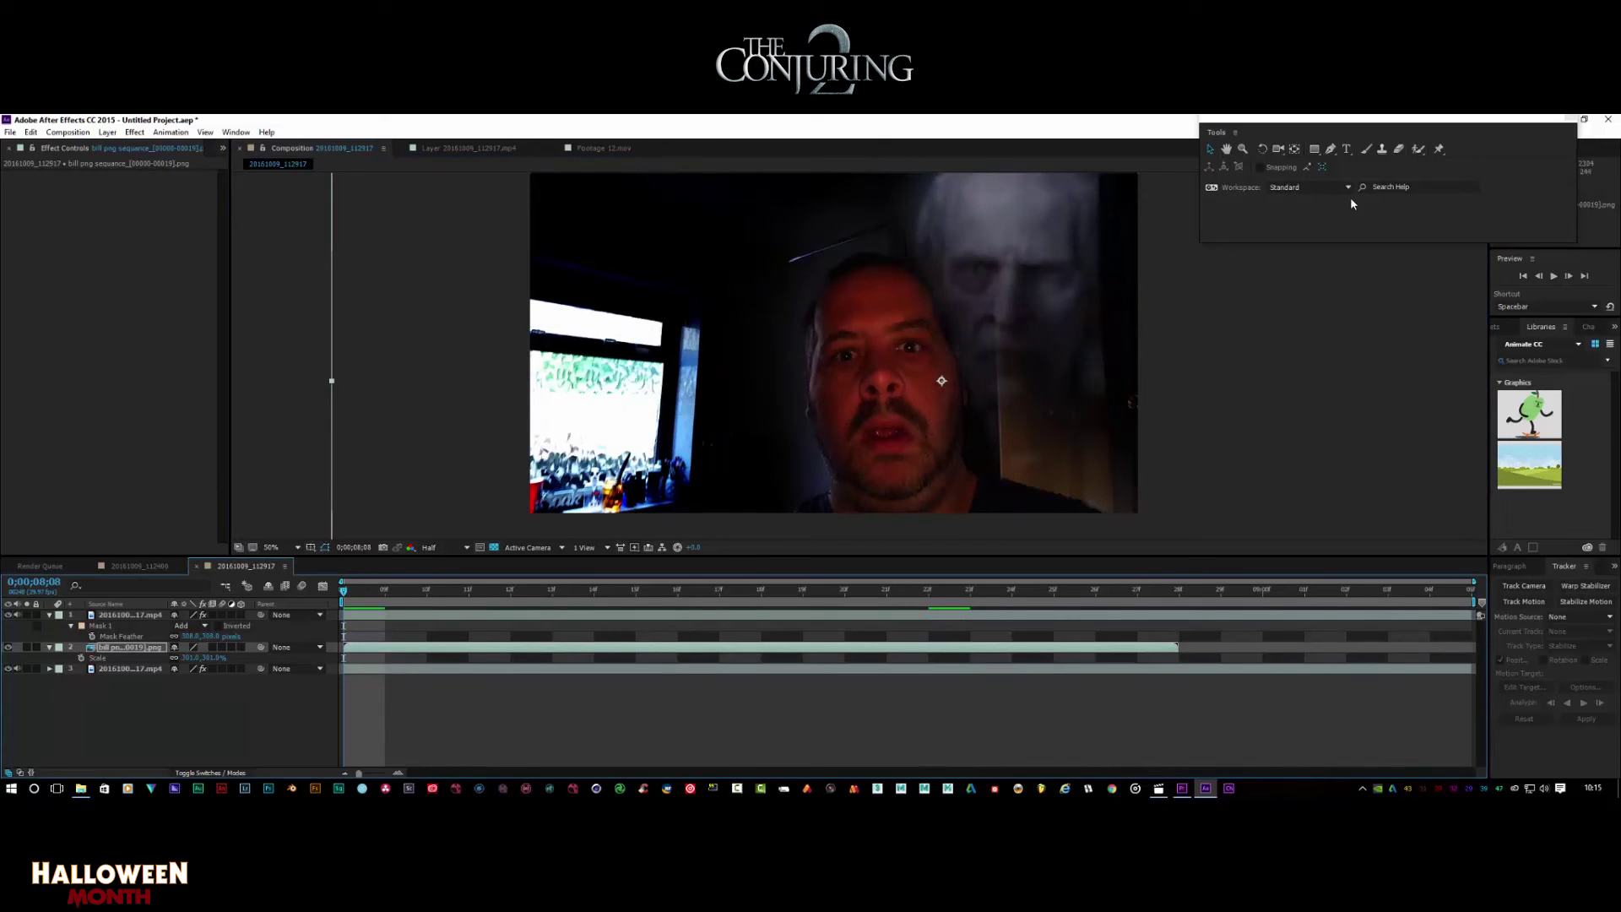
pyautogui.click(1554, 276)
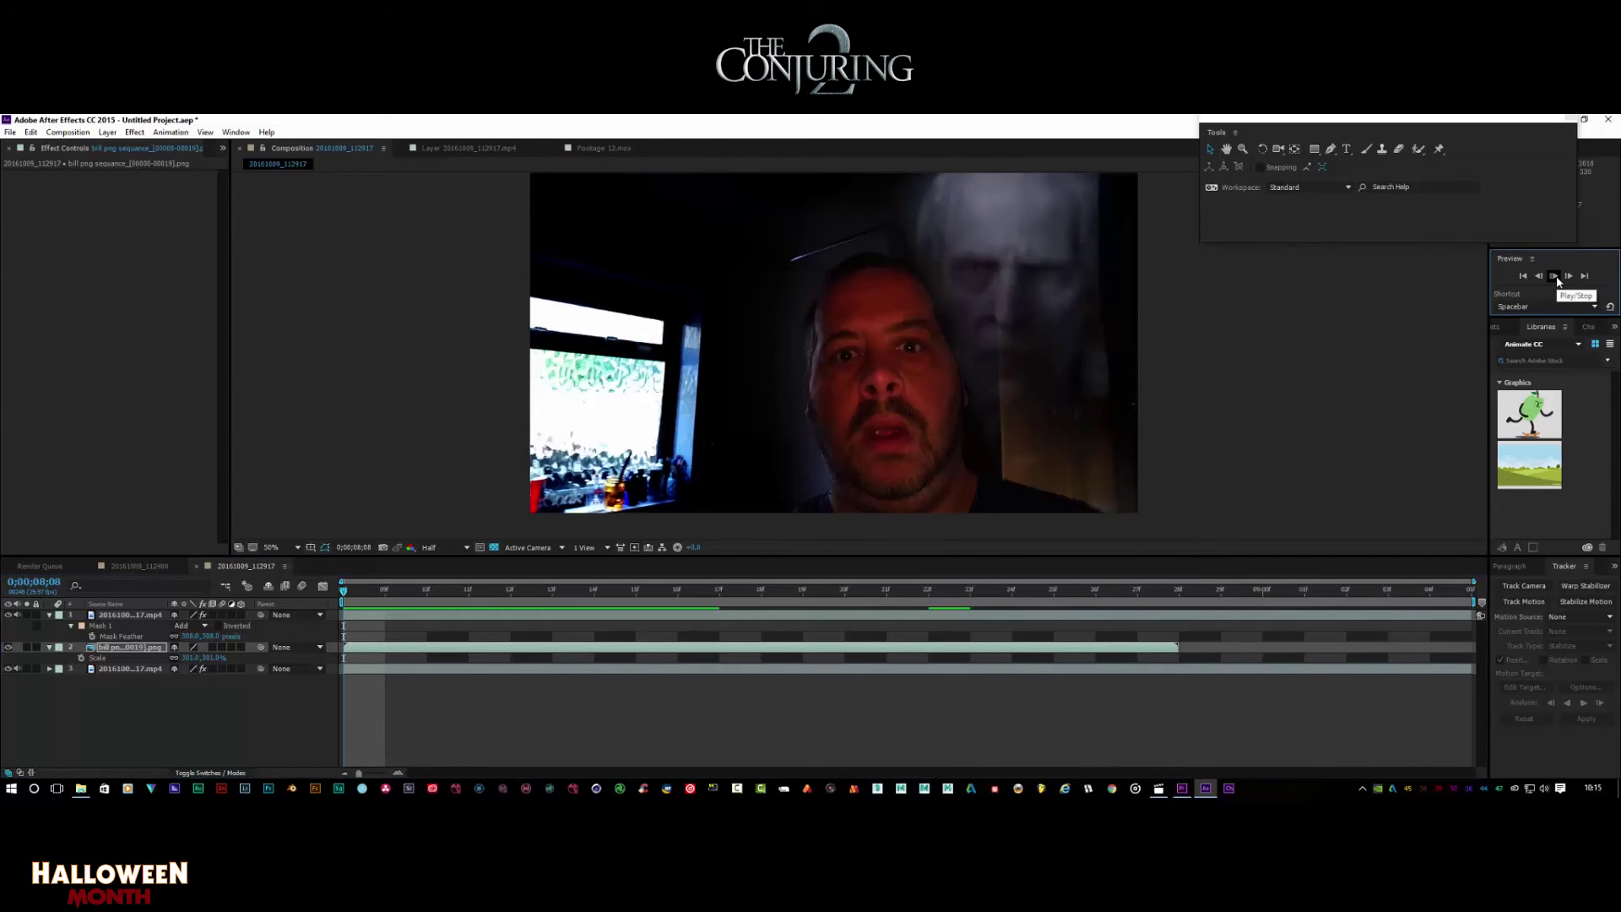
pyautogui.click(1554, 277)
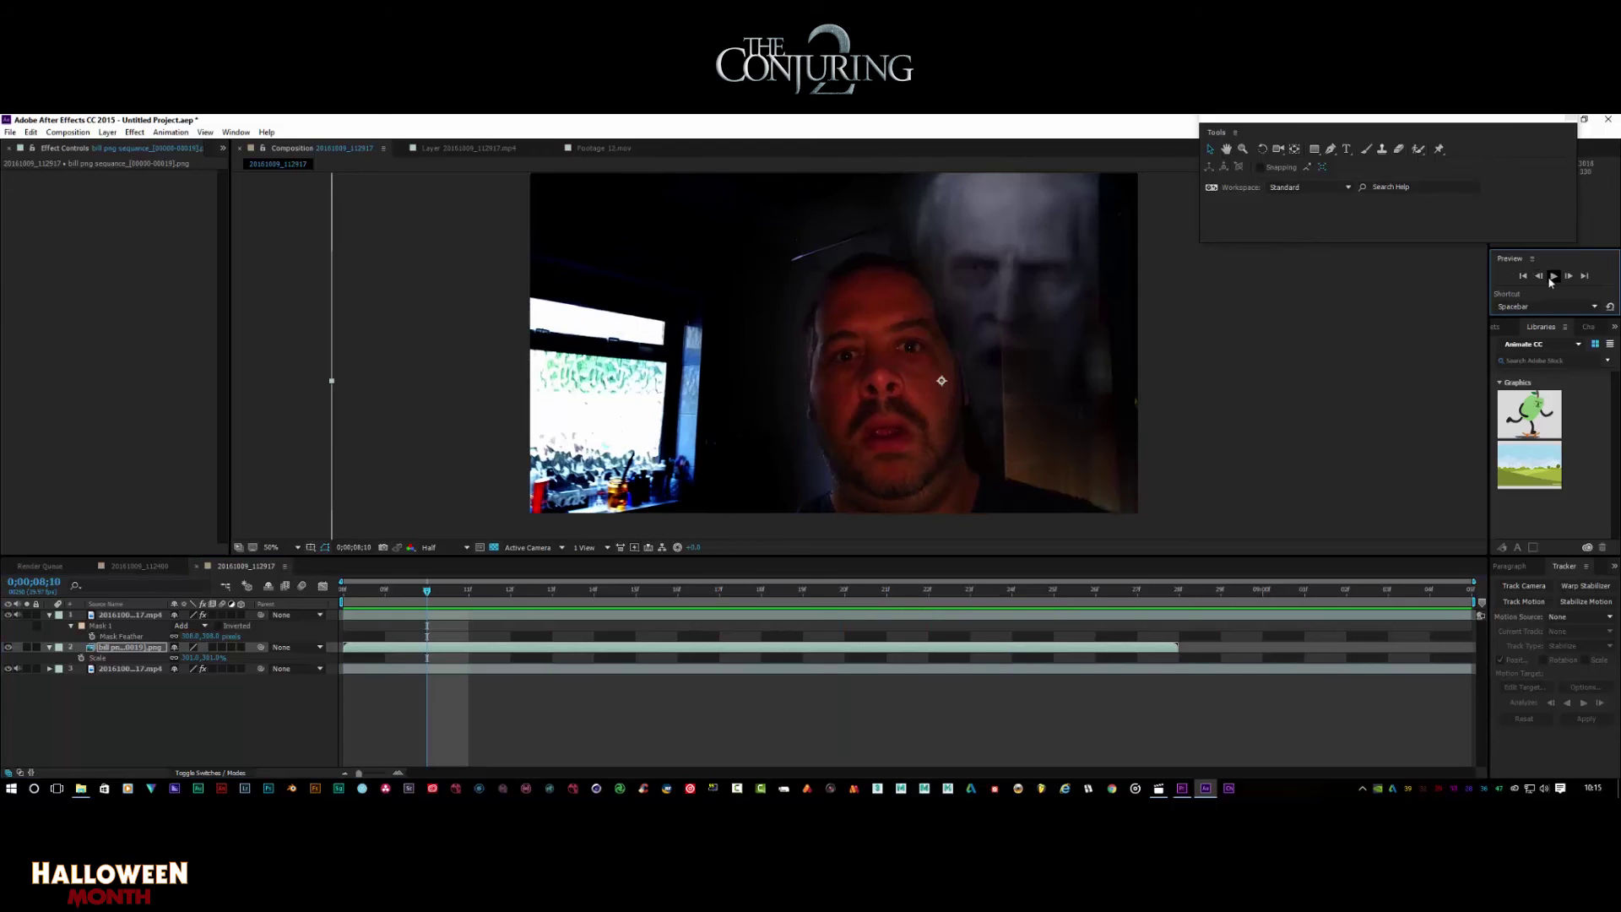
pyautogui.click(385, 591)
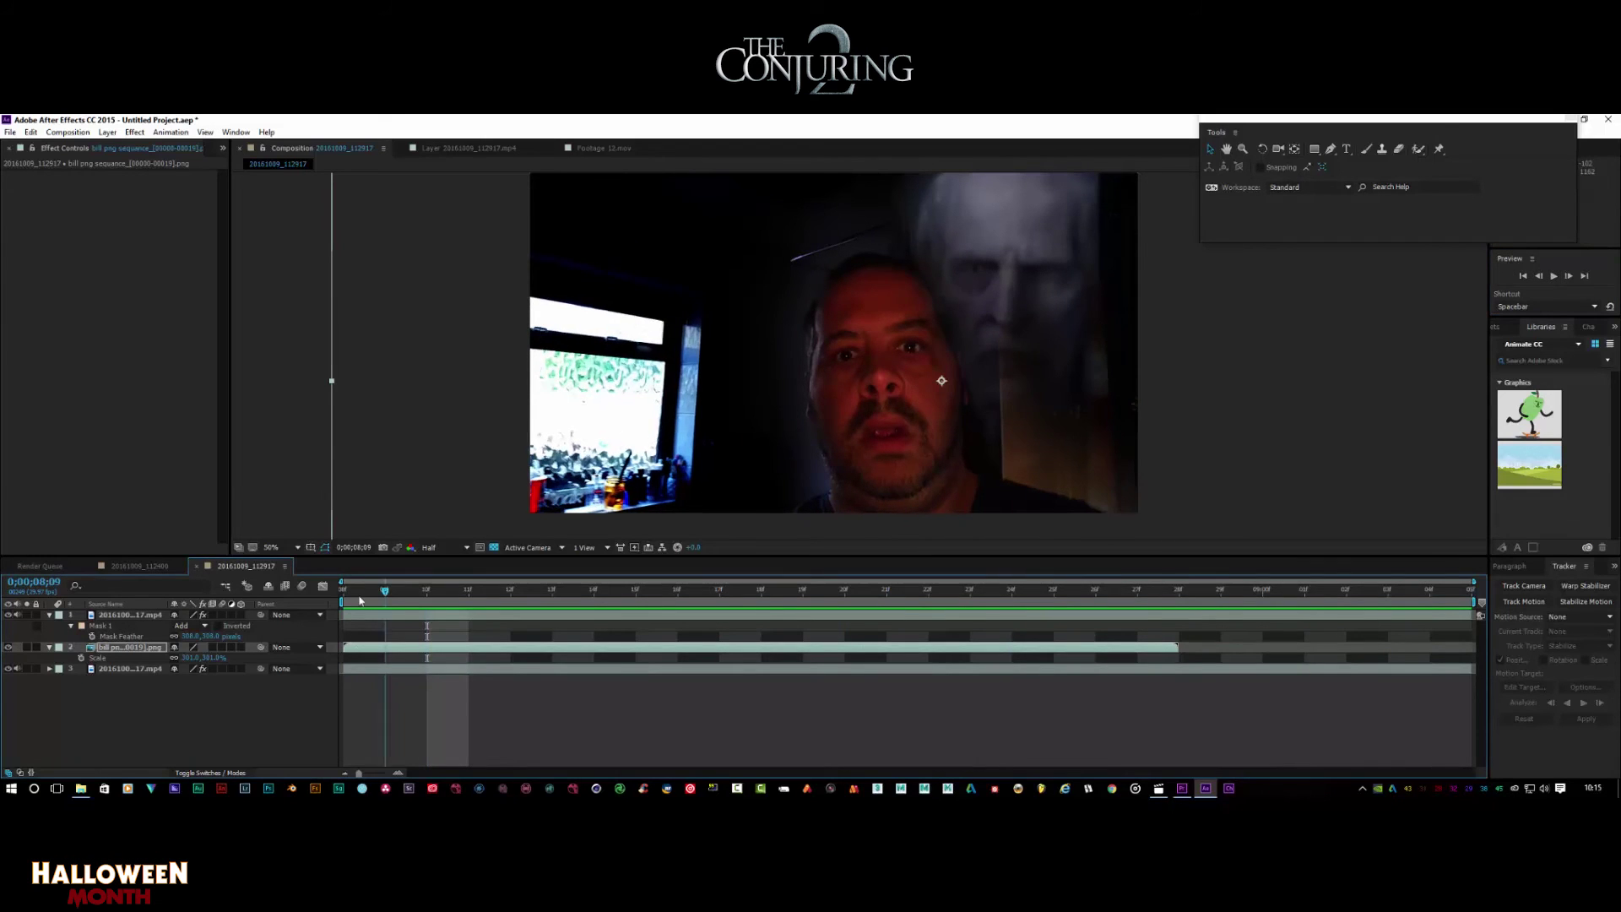
pyautogui.press('space')
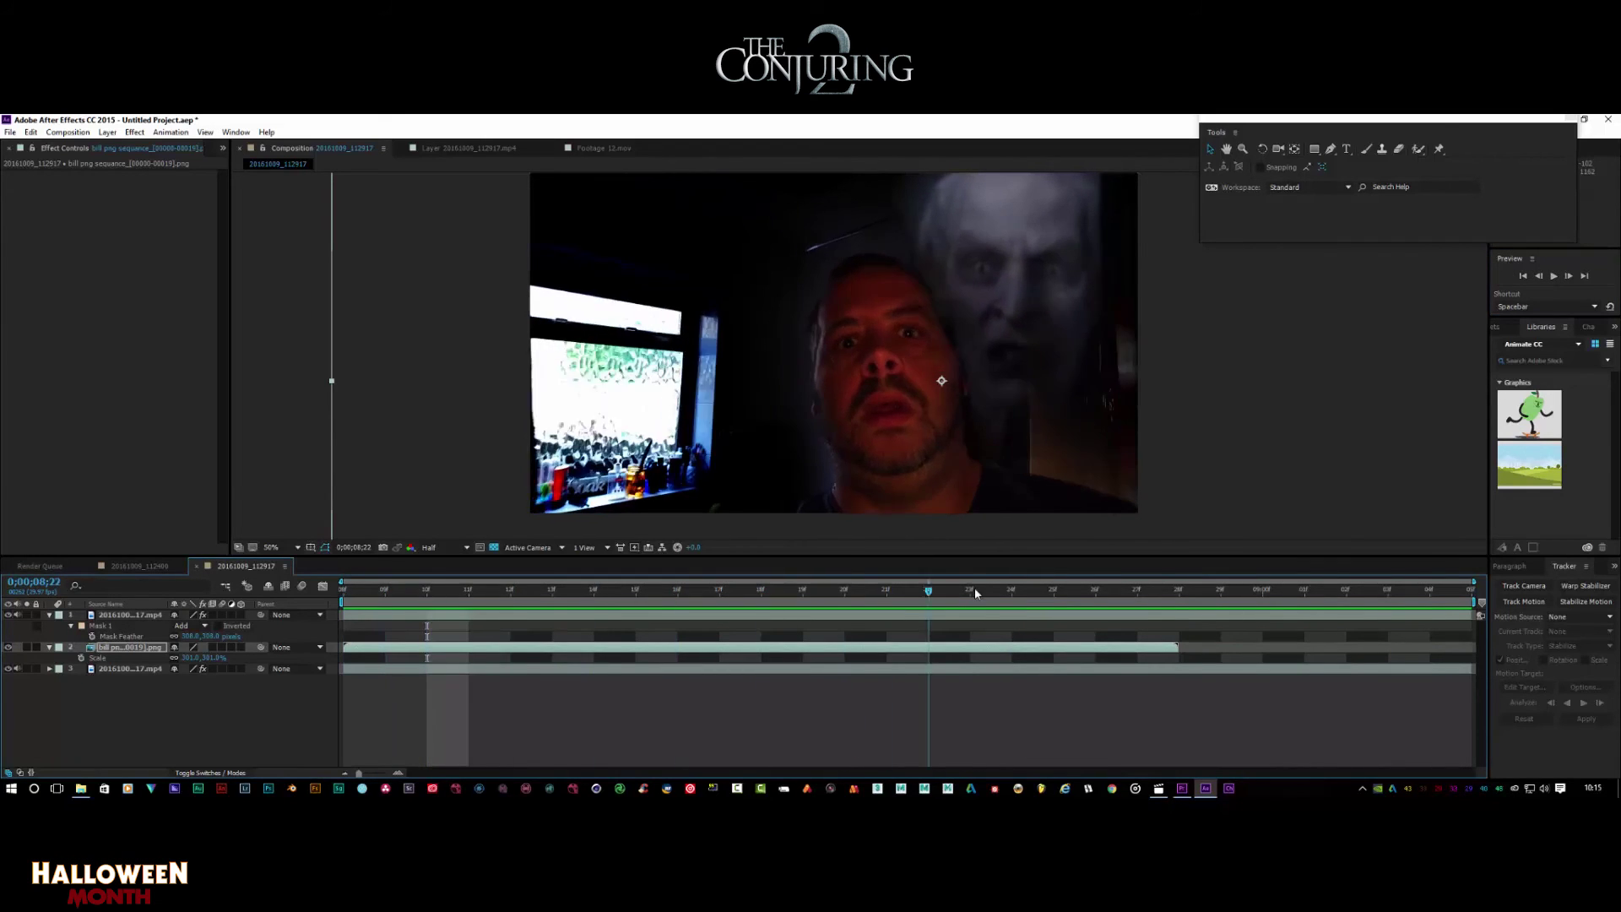
pyautogui.press('space')
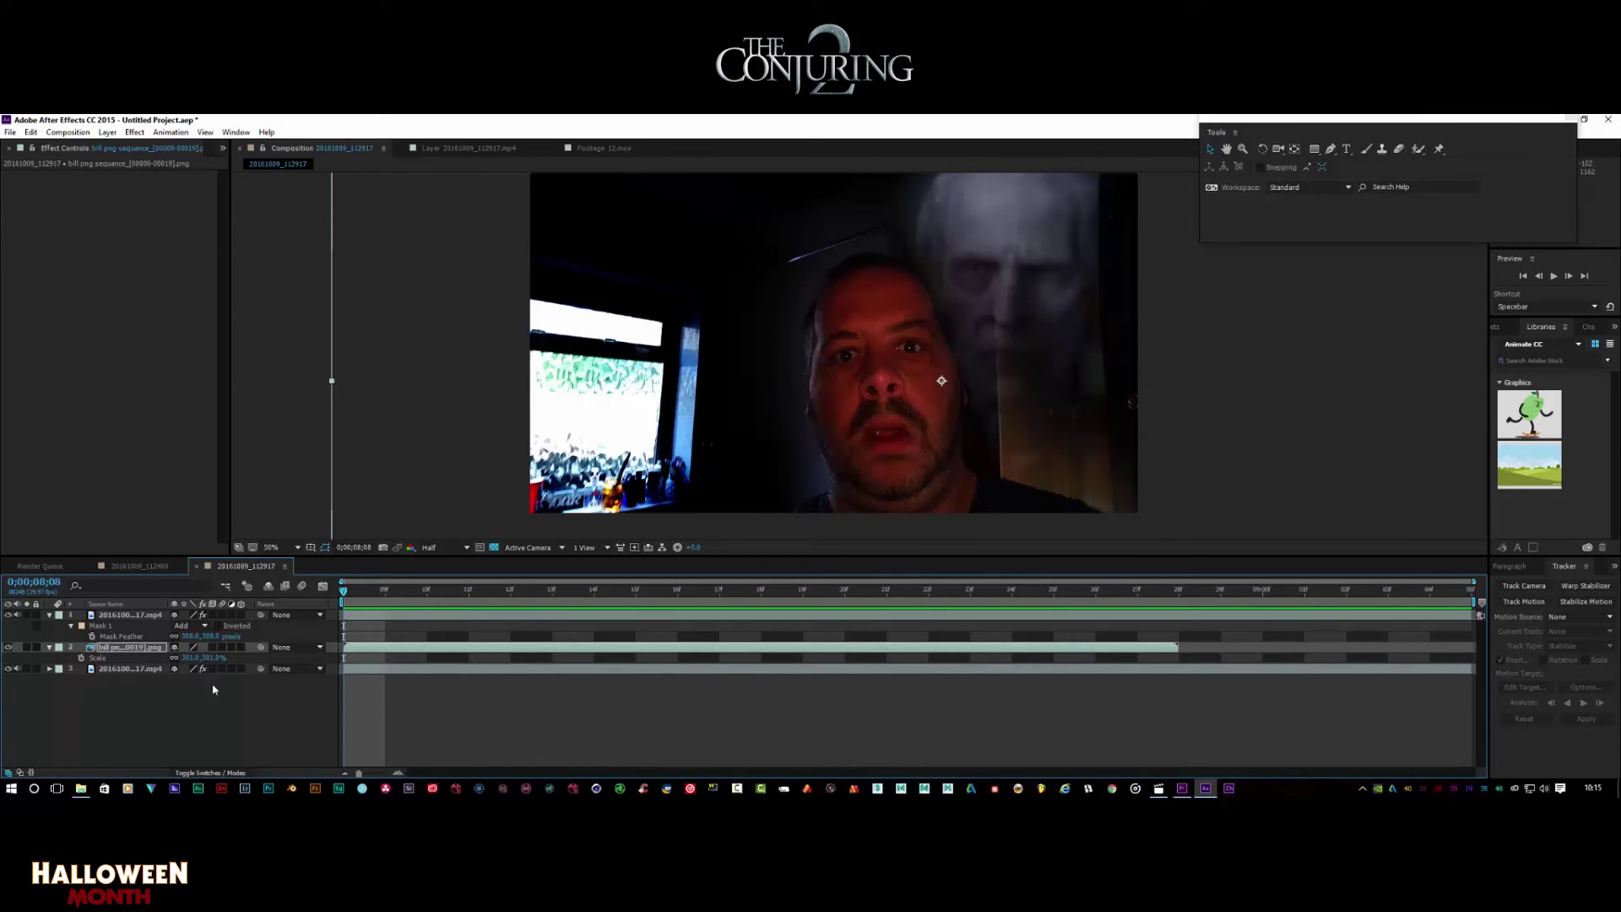
# Make the ghost a 3D layer, push it back along Z, and check the Footage and Layer tabs
pyautogui.click(242, 647)
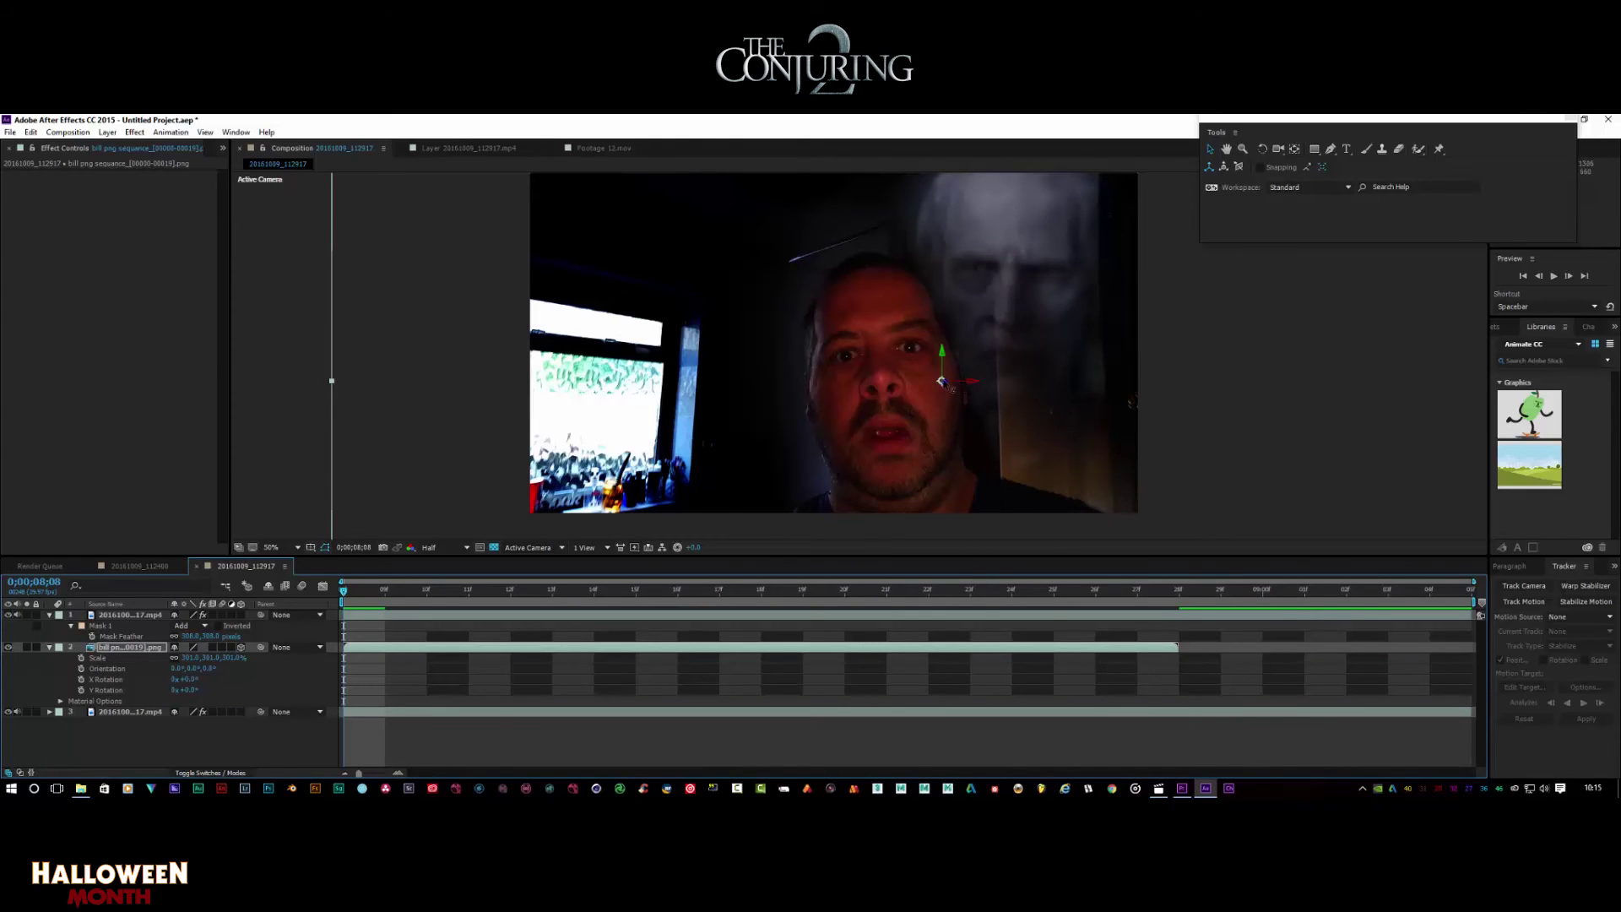
pyautogui.moveTo(943, 381); pyautogui.dragTo(952, 267)
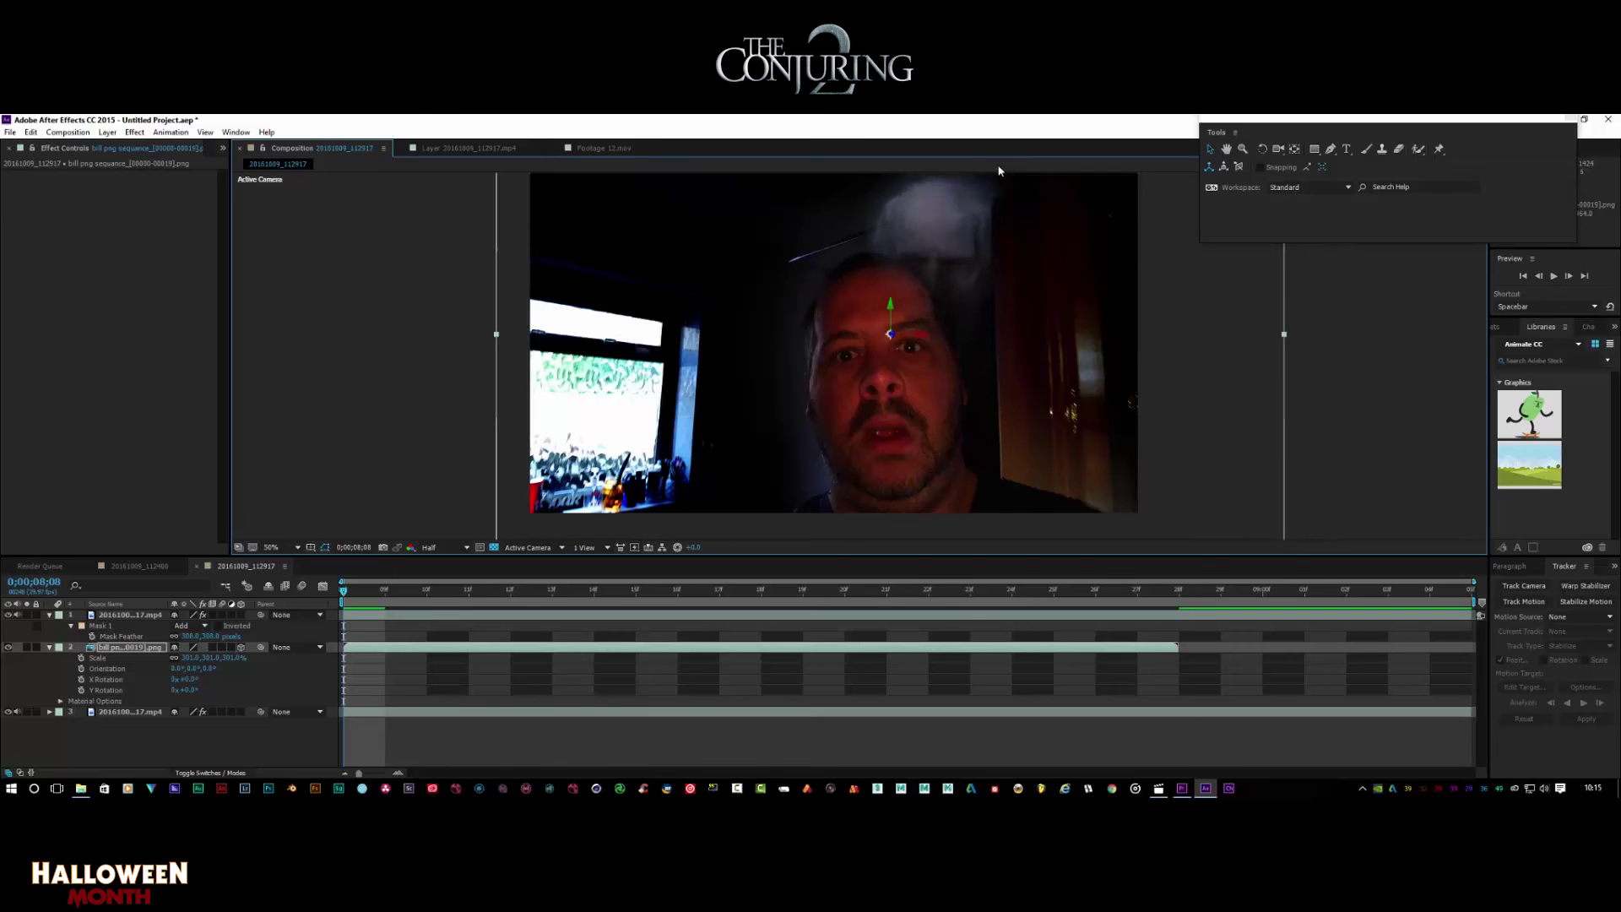
pyautogui.click(603, 148)
pyautogui.click(488, 149)
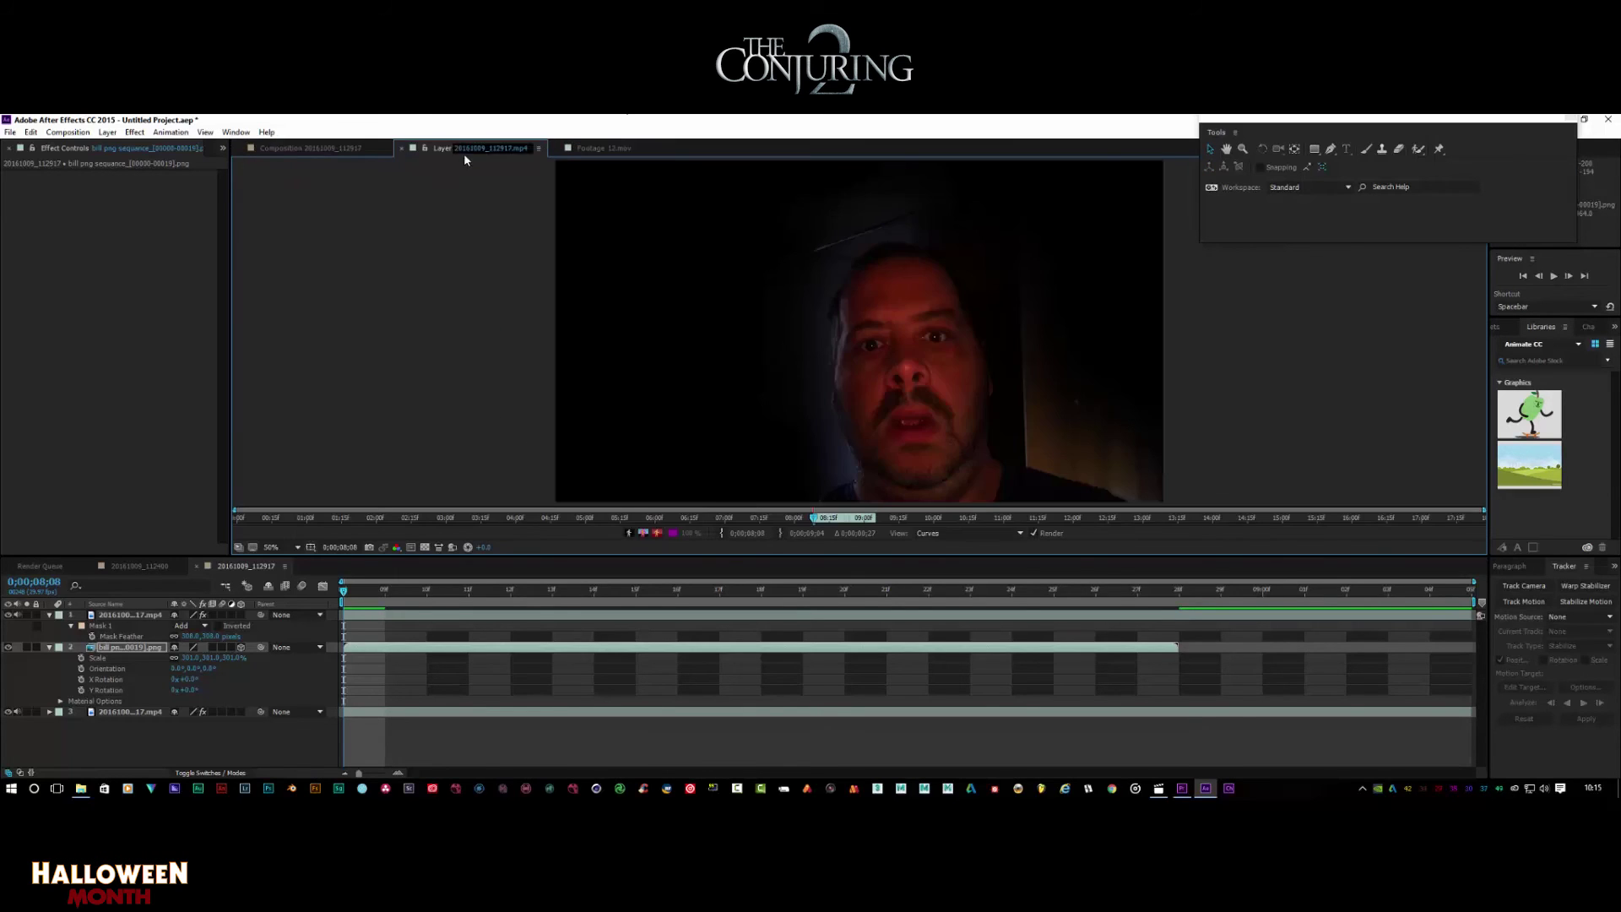
pyautogui.click(316, 146)
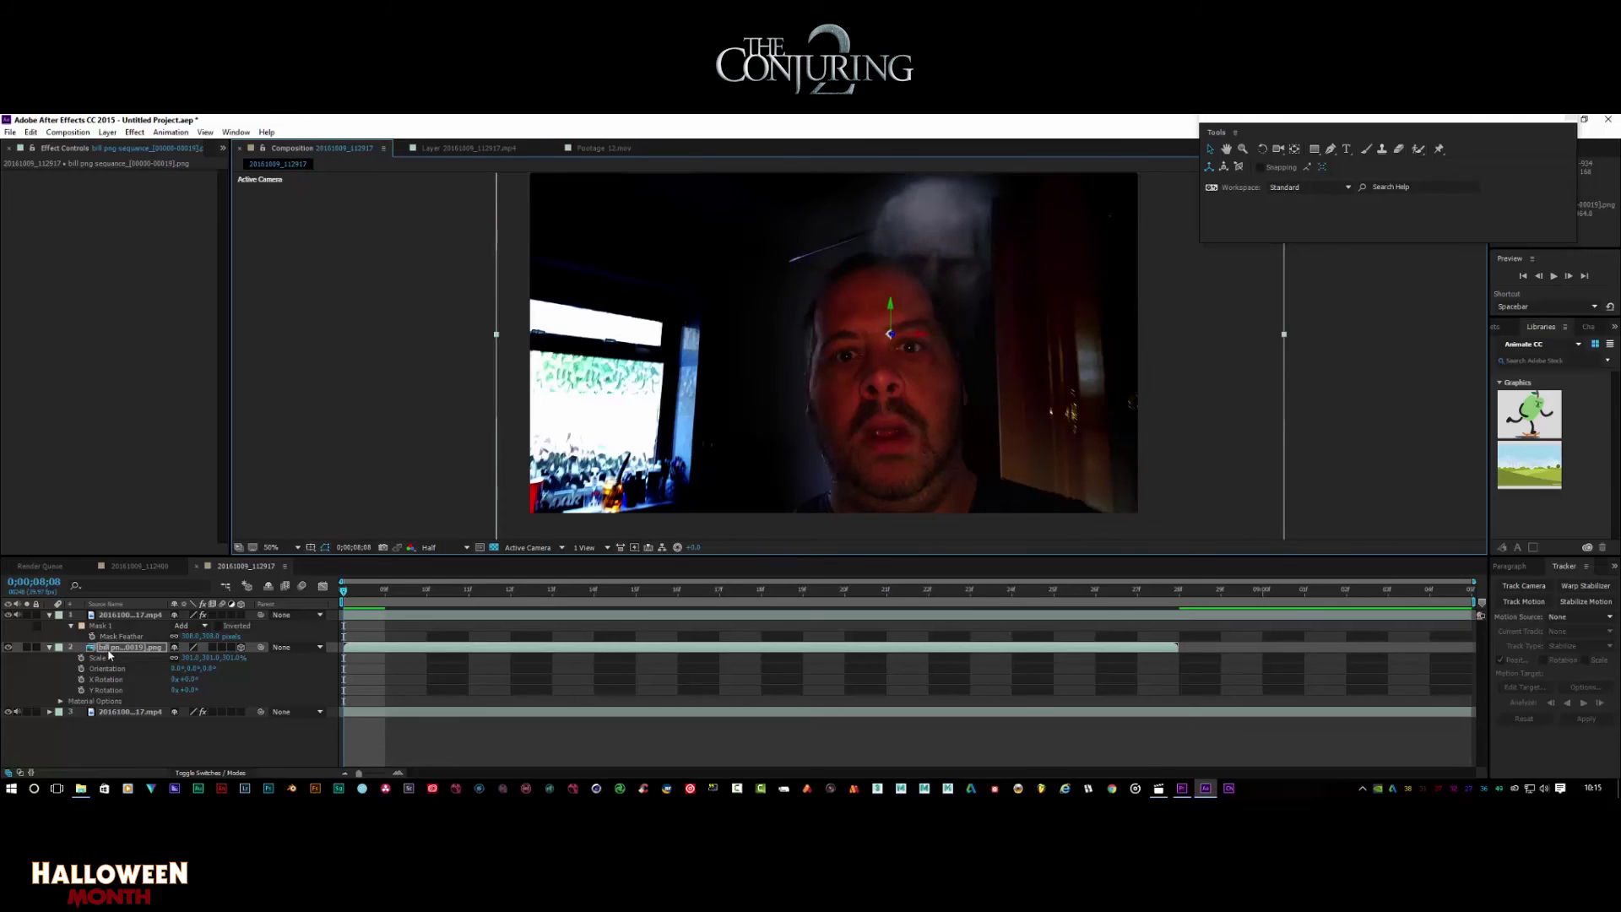
# View the ghost image sequence on its own at 100%, then return to the composition
pyautogui.doubleClick(110, 652)
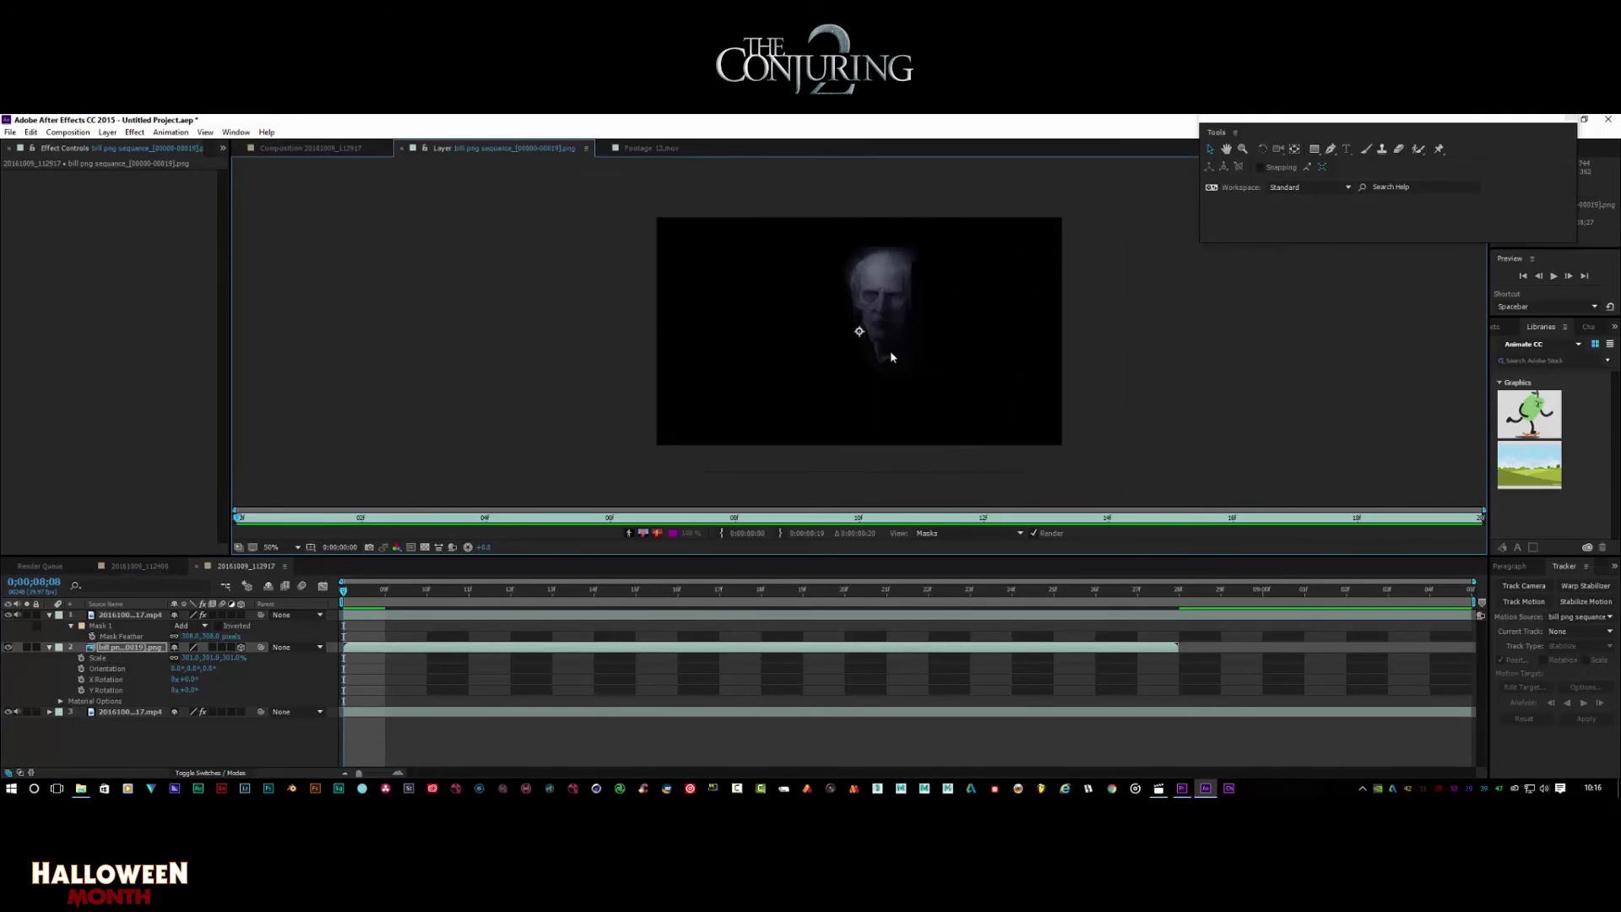
pyautogui.press('.')
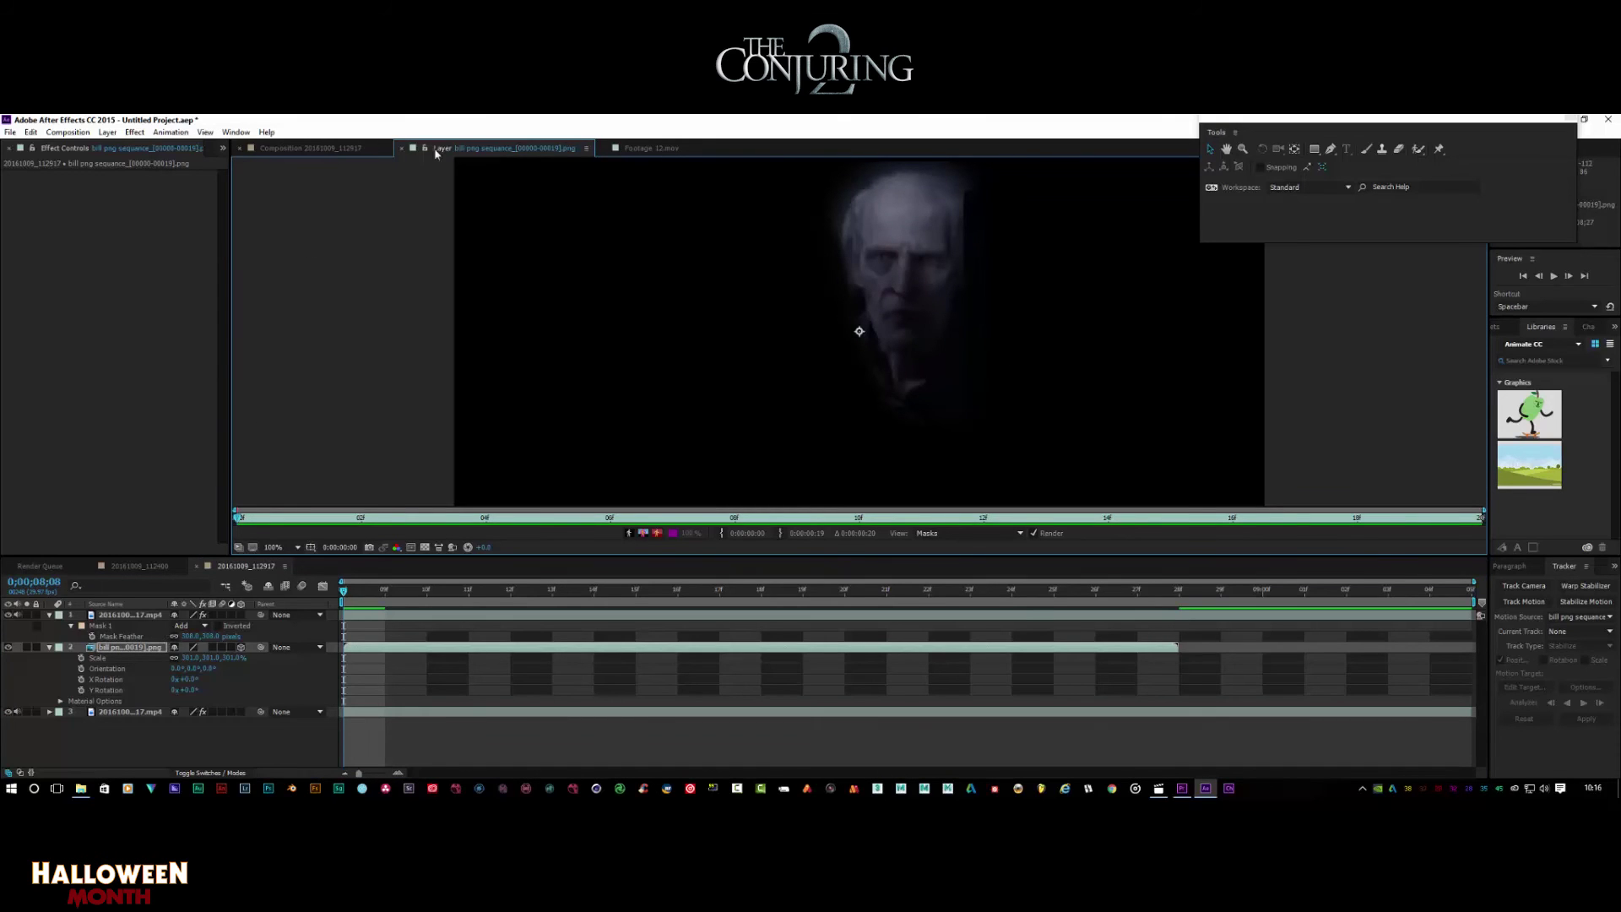
pyautogui.click(657, 150)
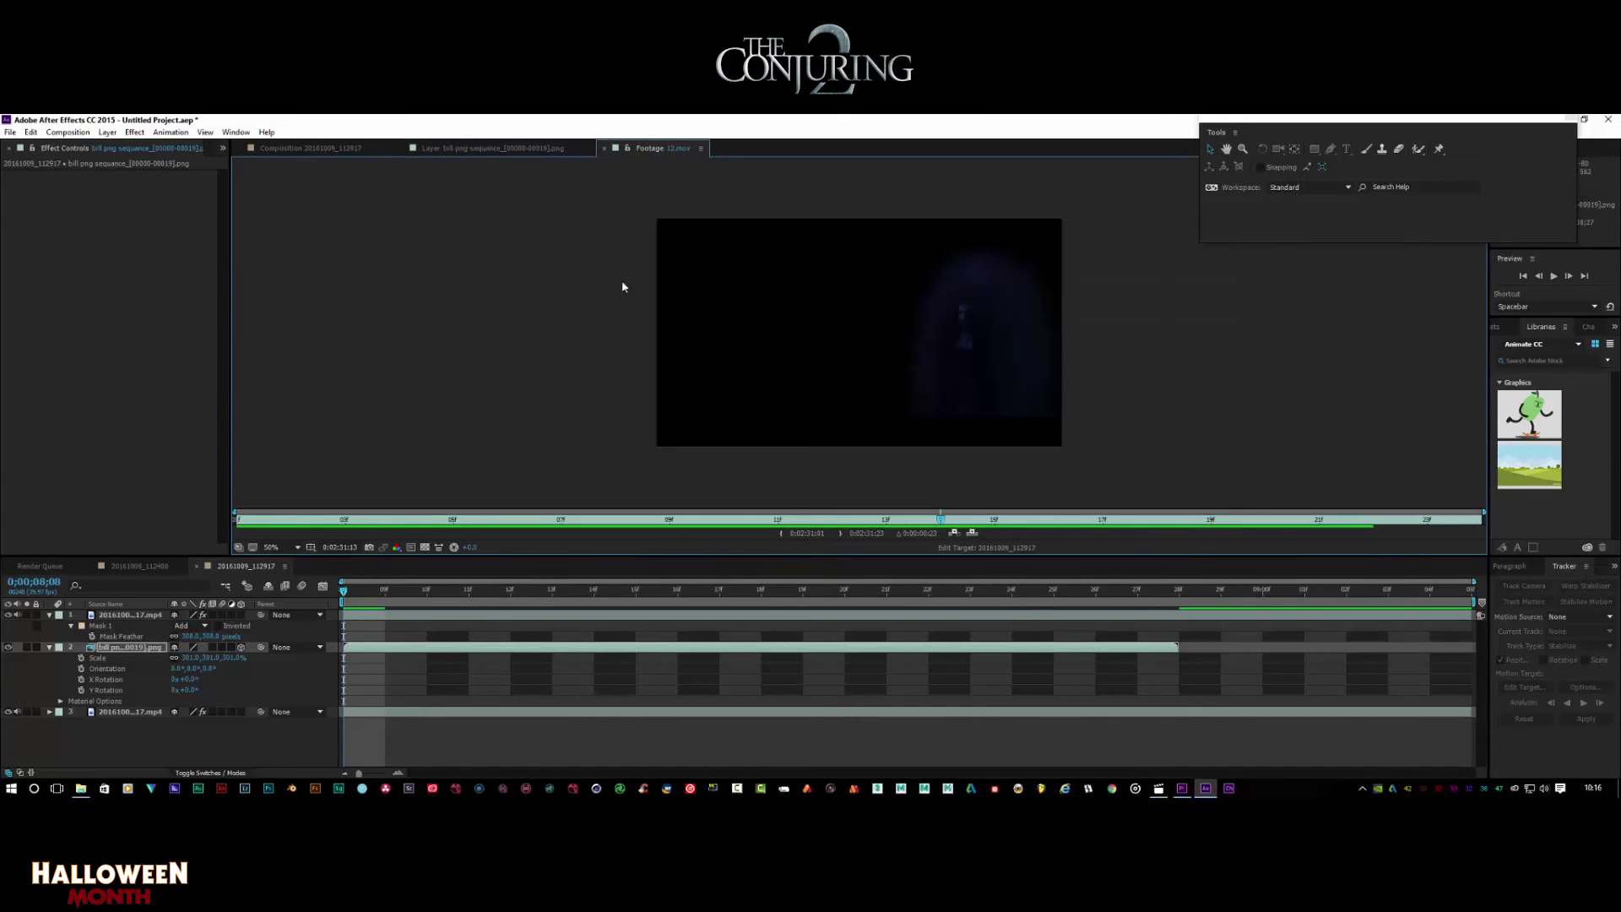
pyautogui.click(360, 149)
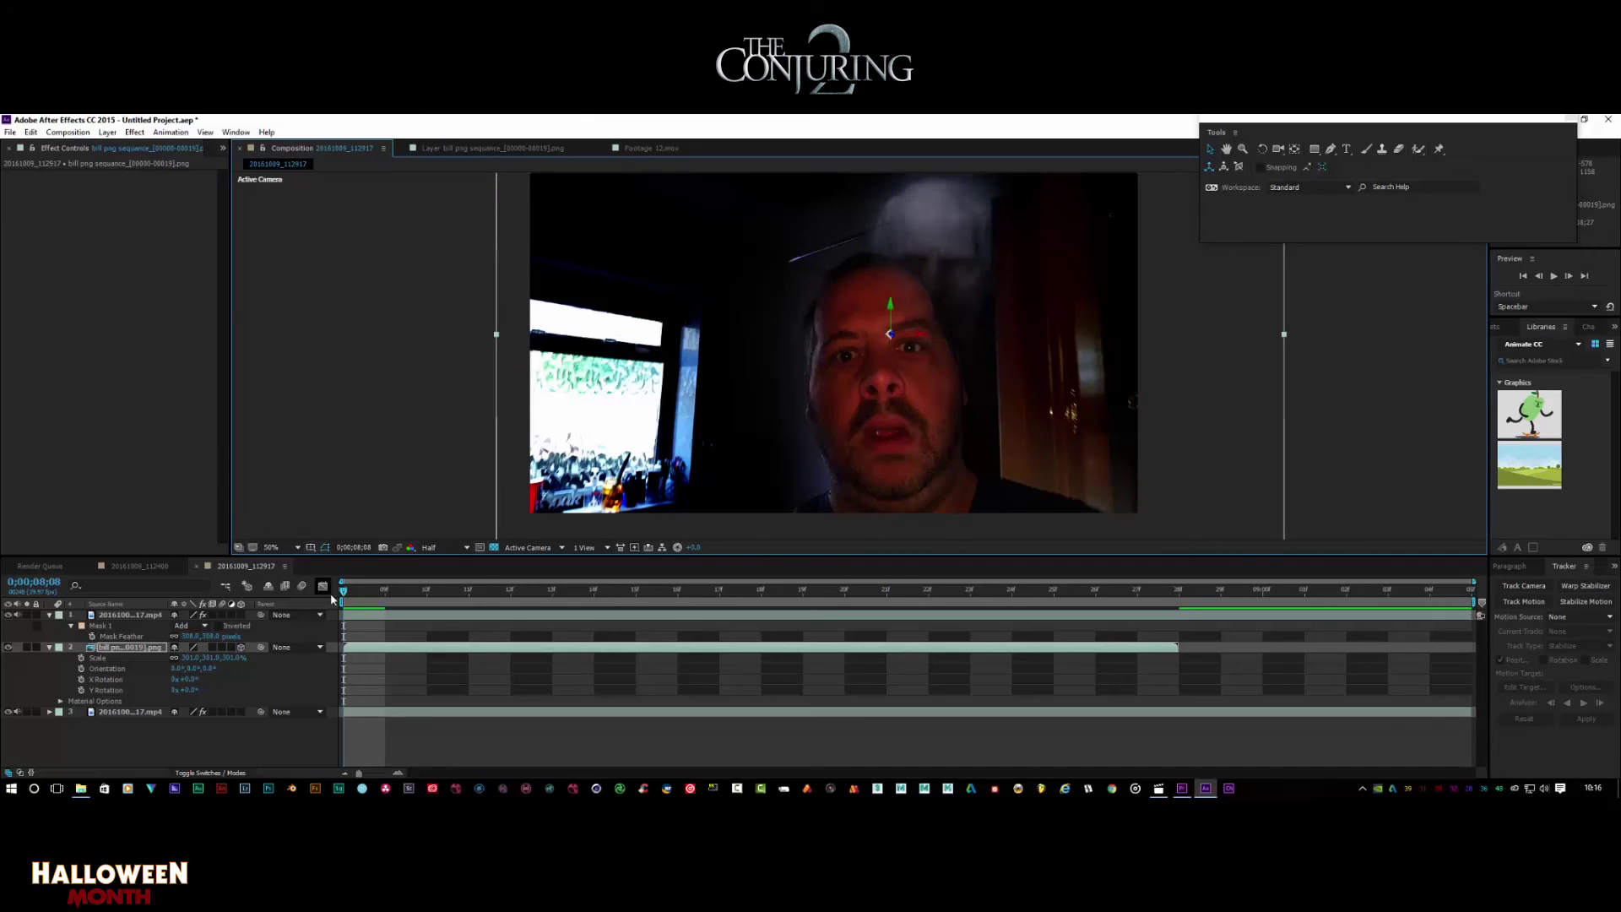
# Preview the composition, collapse both layers' properties, and return to frame 0;00;08;10
pyautogui.press('space')
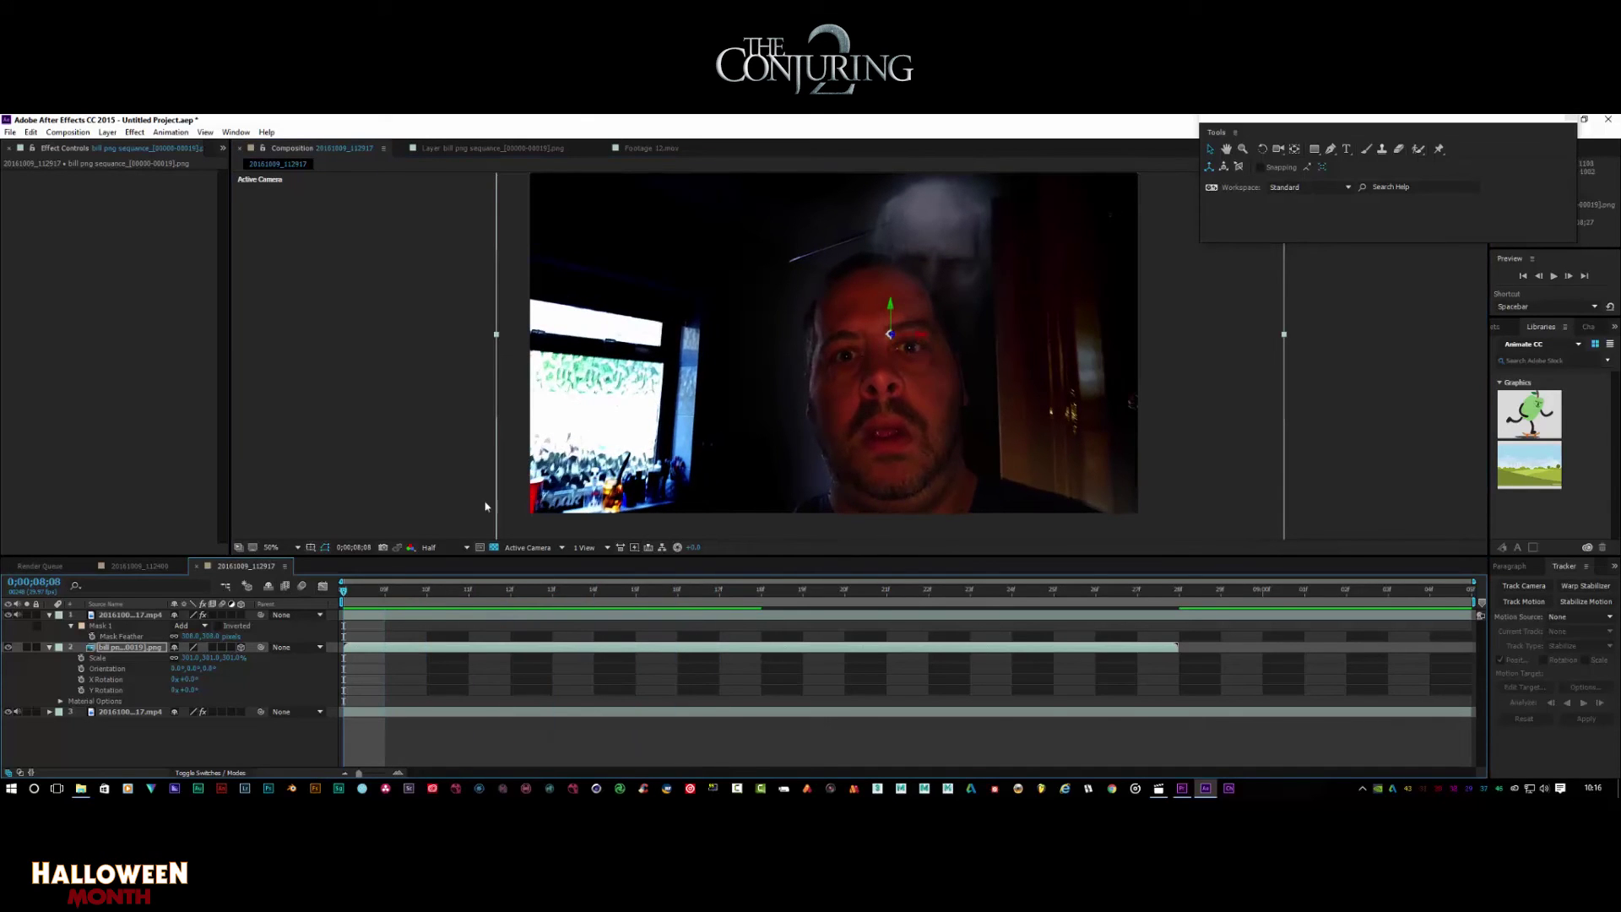
pyautogui.click(50, 648)
pyautogui.click(49, 615)
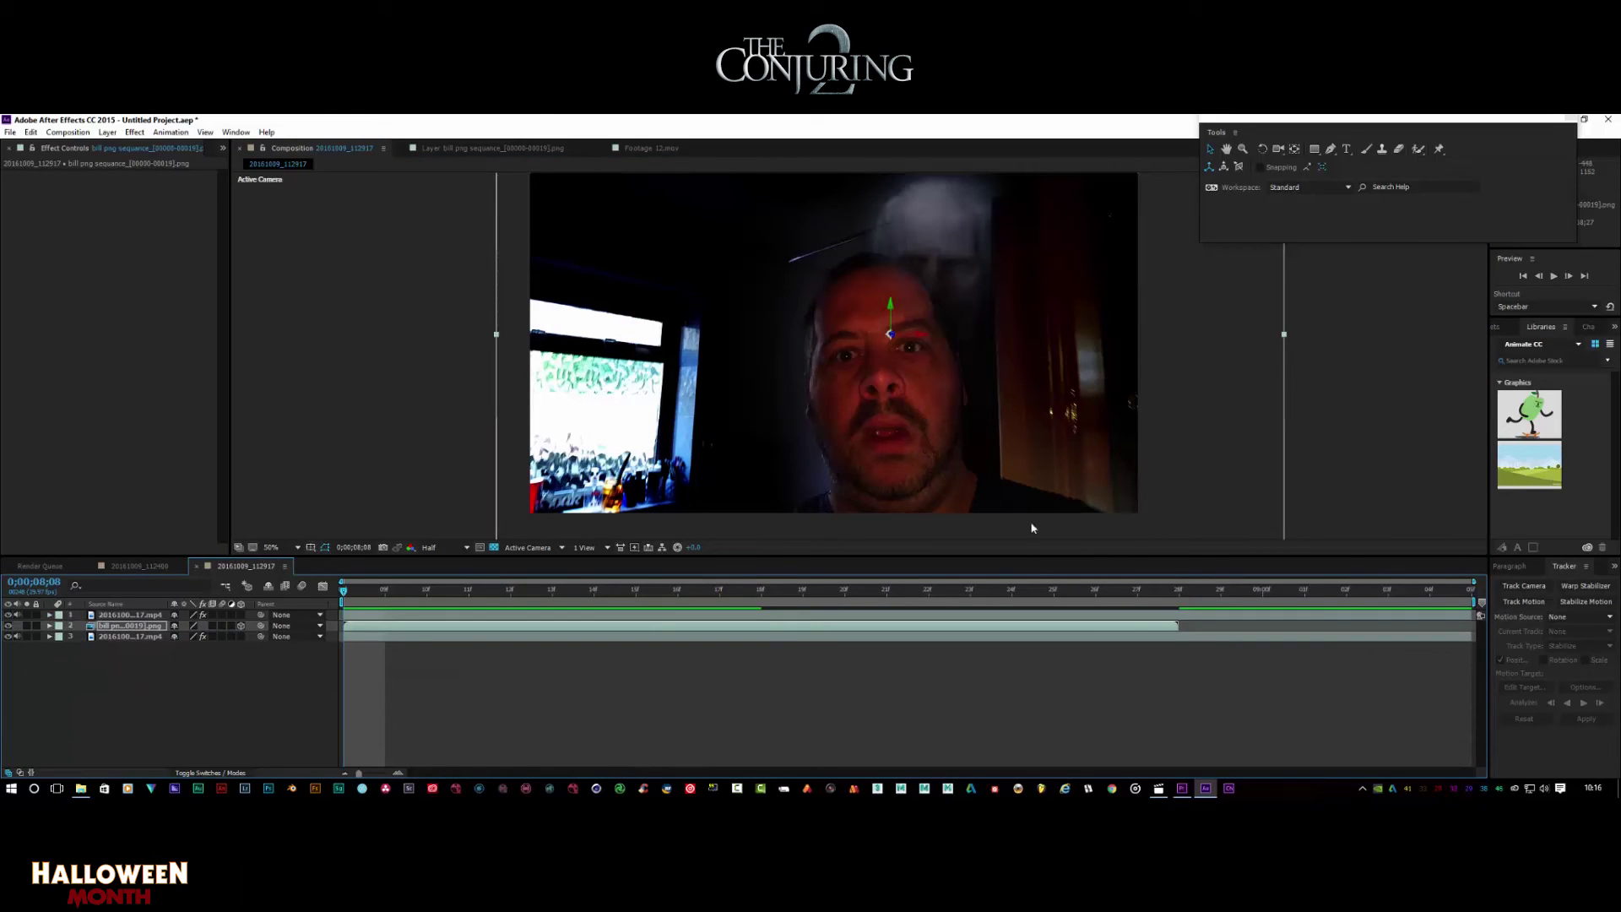
pyautogui.click(1553, 277)
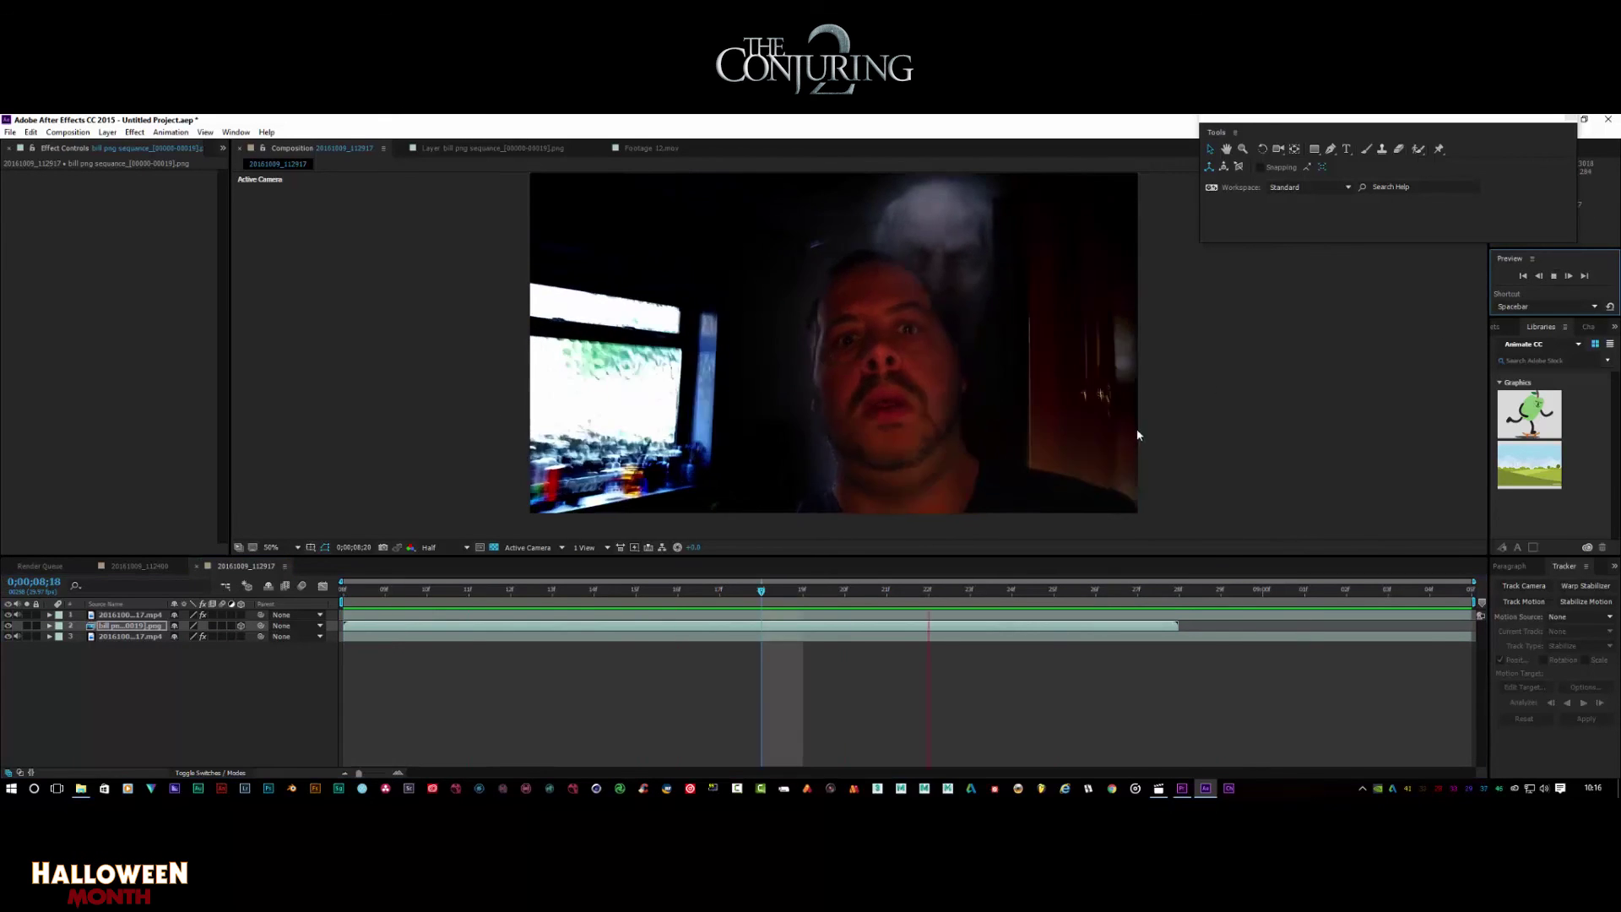
pyautogui.press('space')
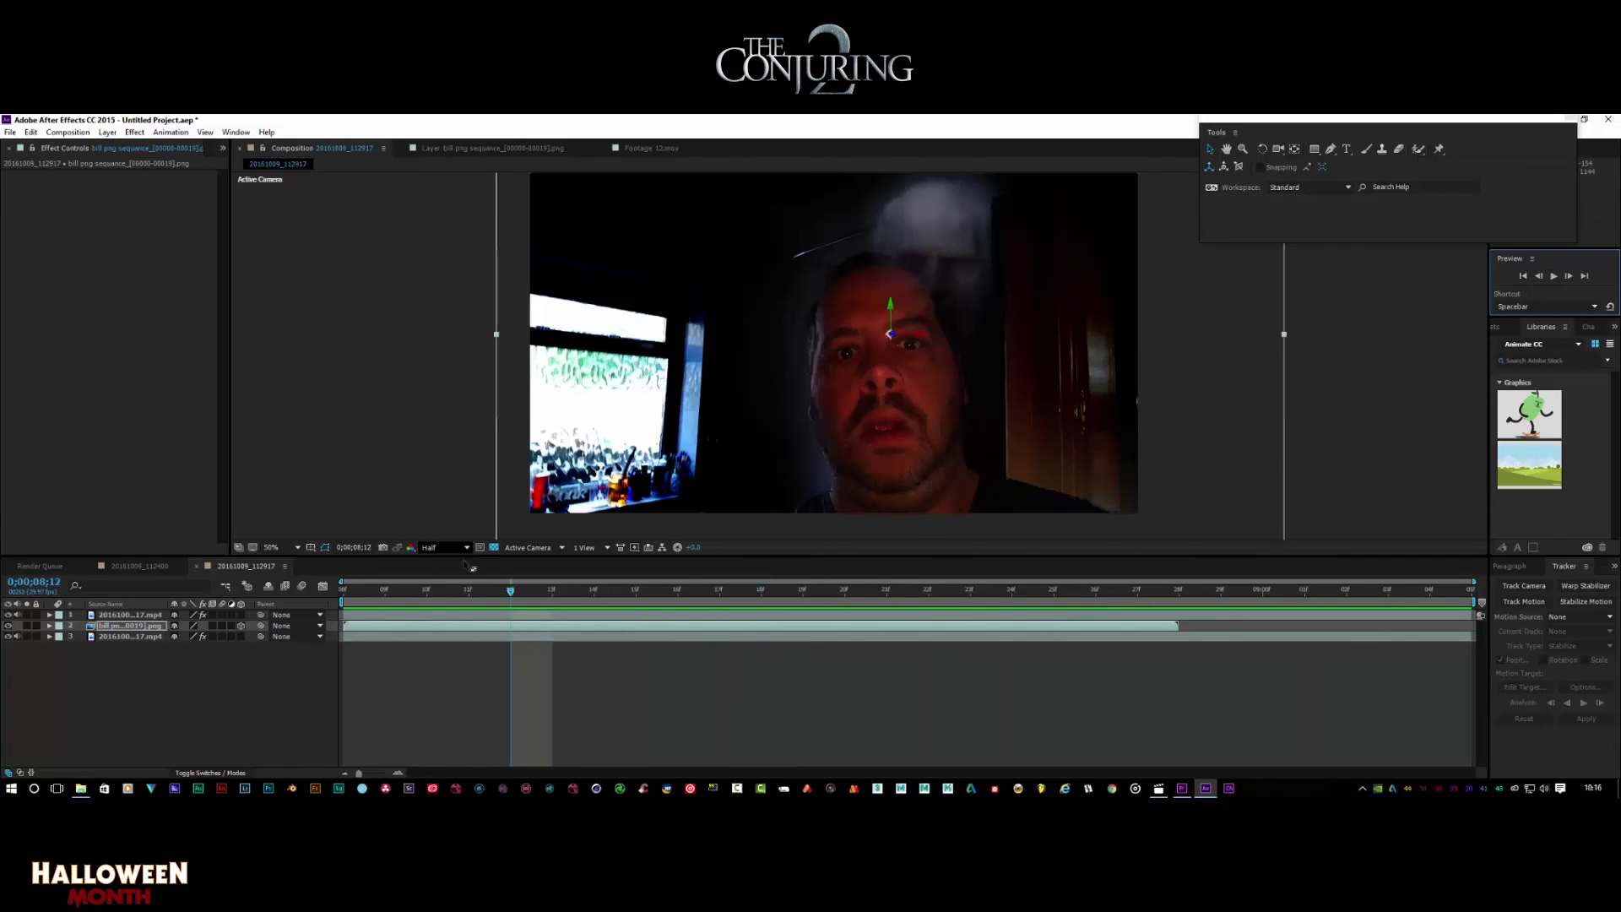
pyautogui.moveTo(509, 591); pyautogui.dragTo(363, 590)
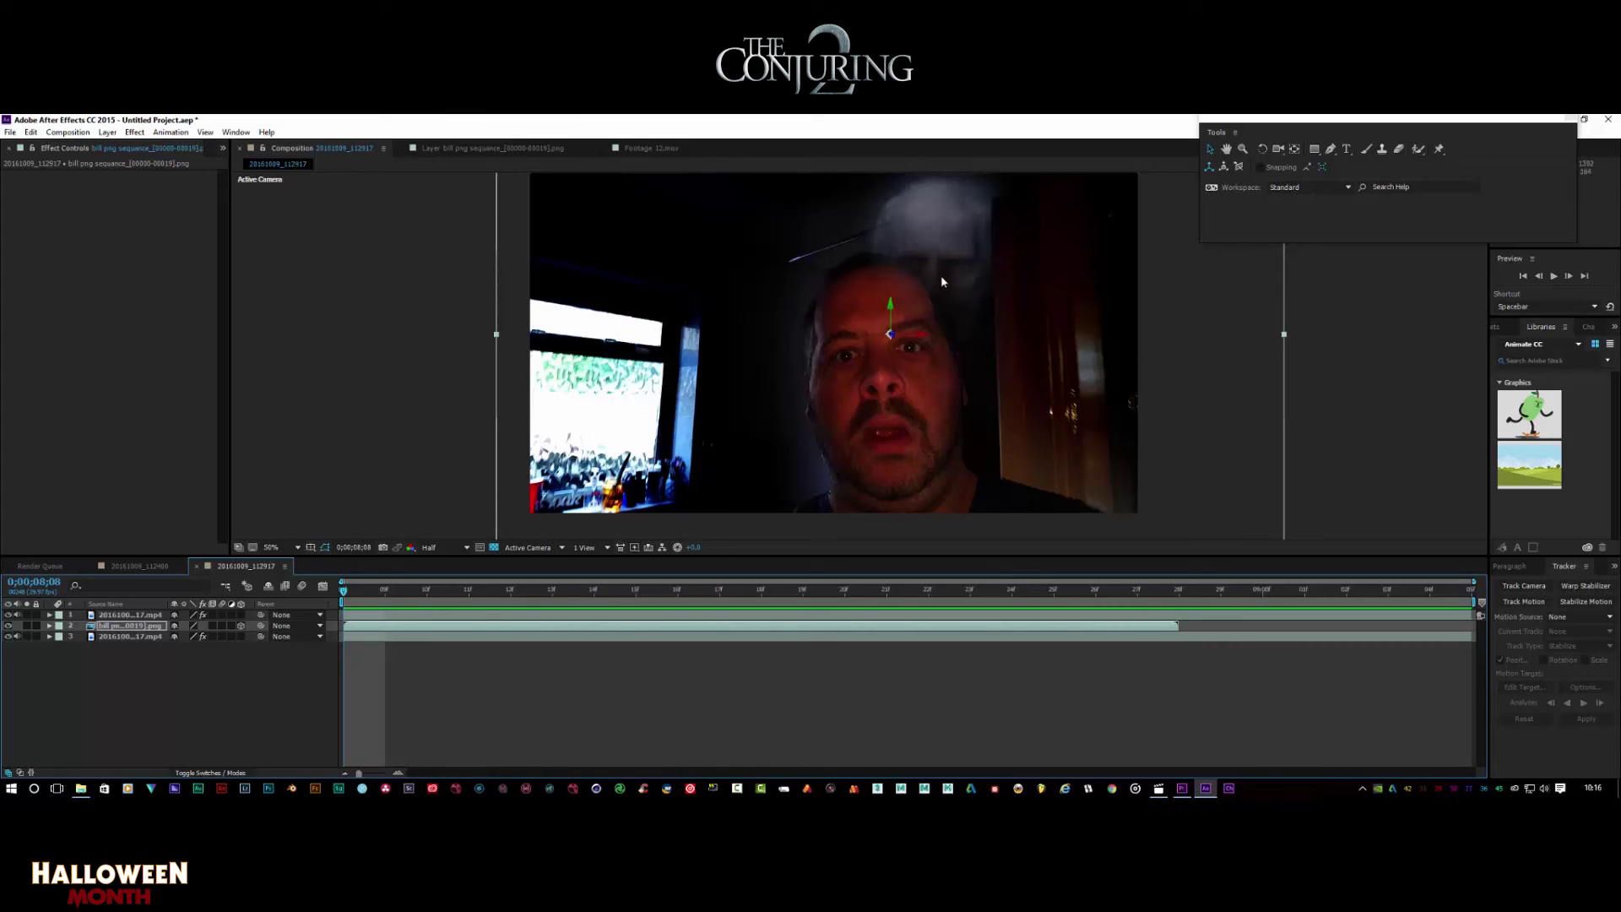
# Raise the 3D ghost slightly higher above the head, preview, and go back to 0;00;08;20
pyautogui.moveTo(895, 246); pyautogui.dragTo(891, 226)
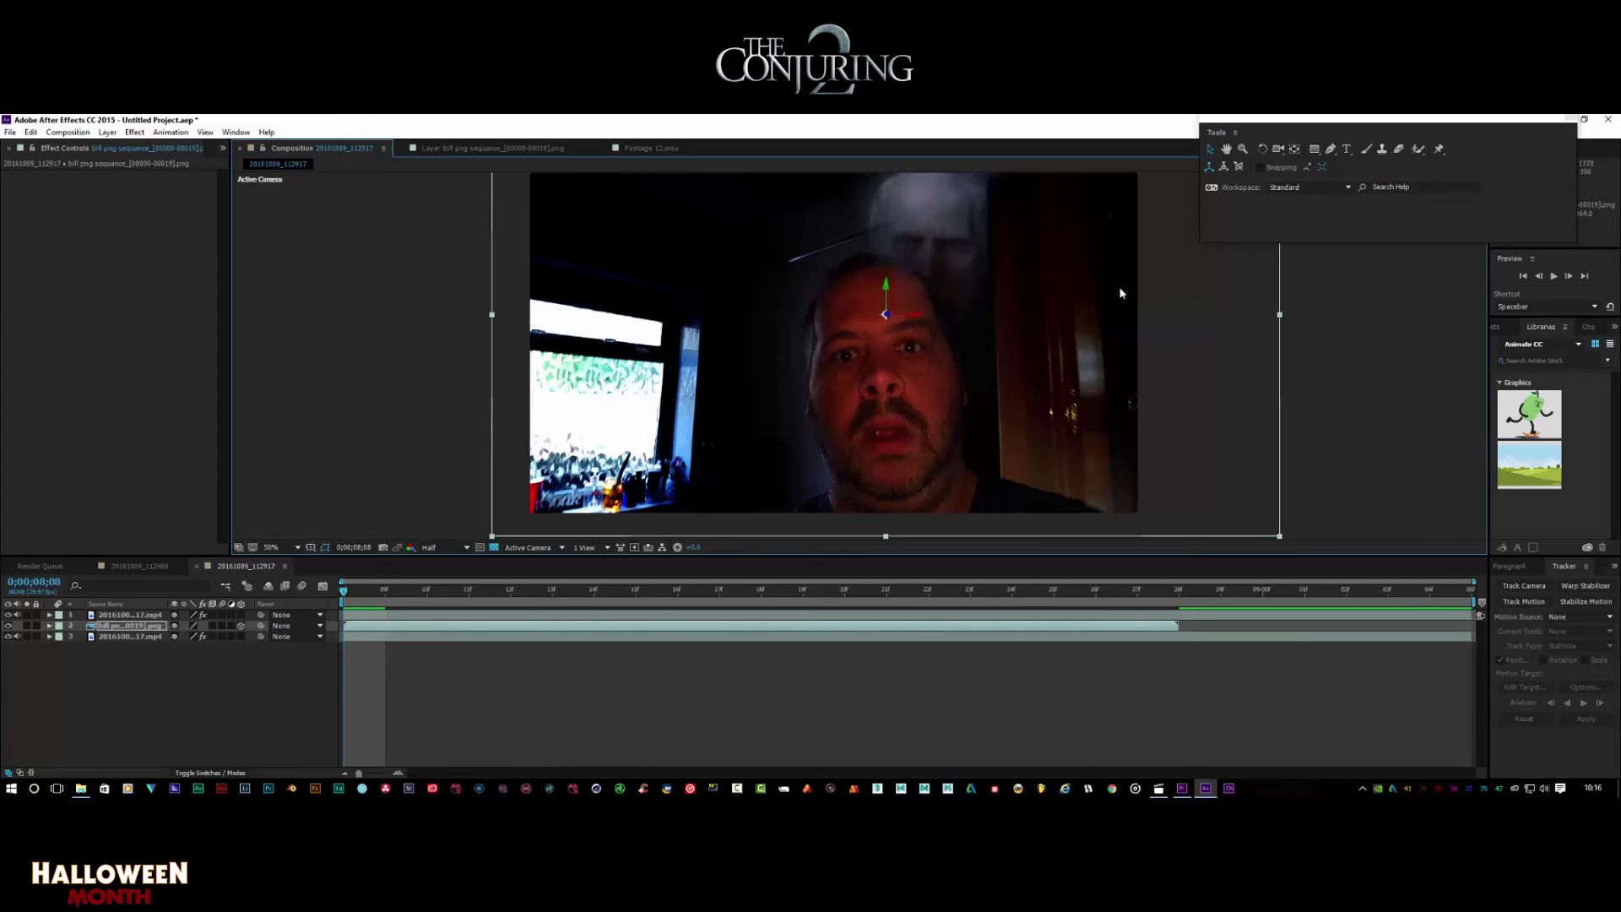
pyautogui.click(1552, 277)
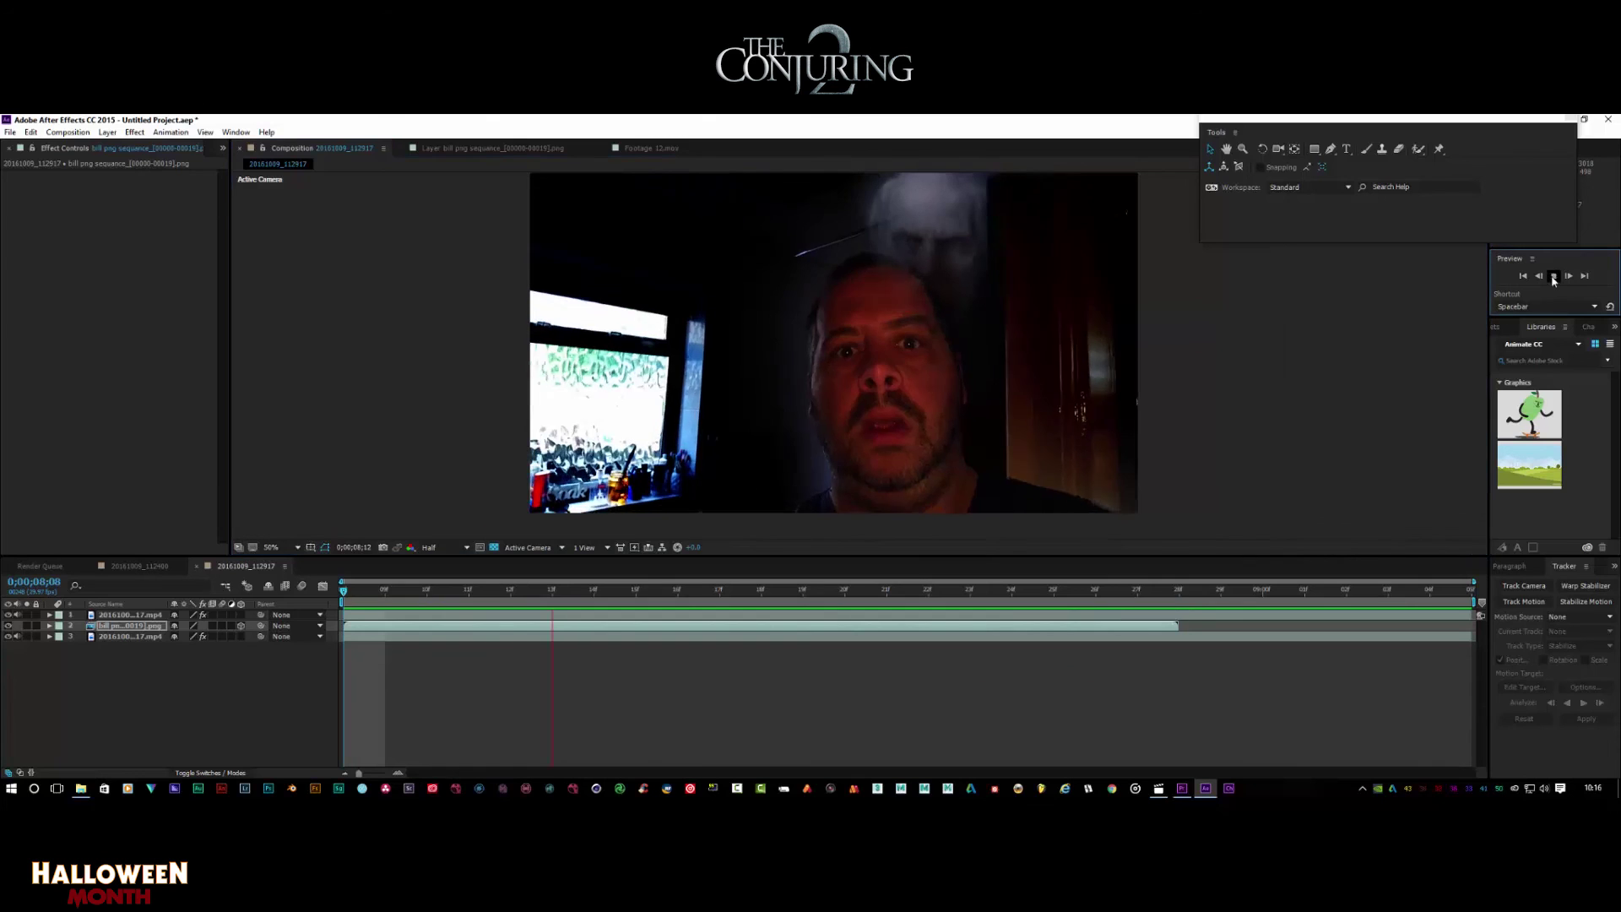
pyautogui.click(1552, 277)
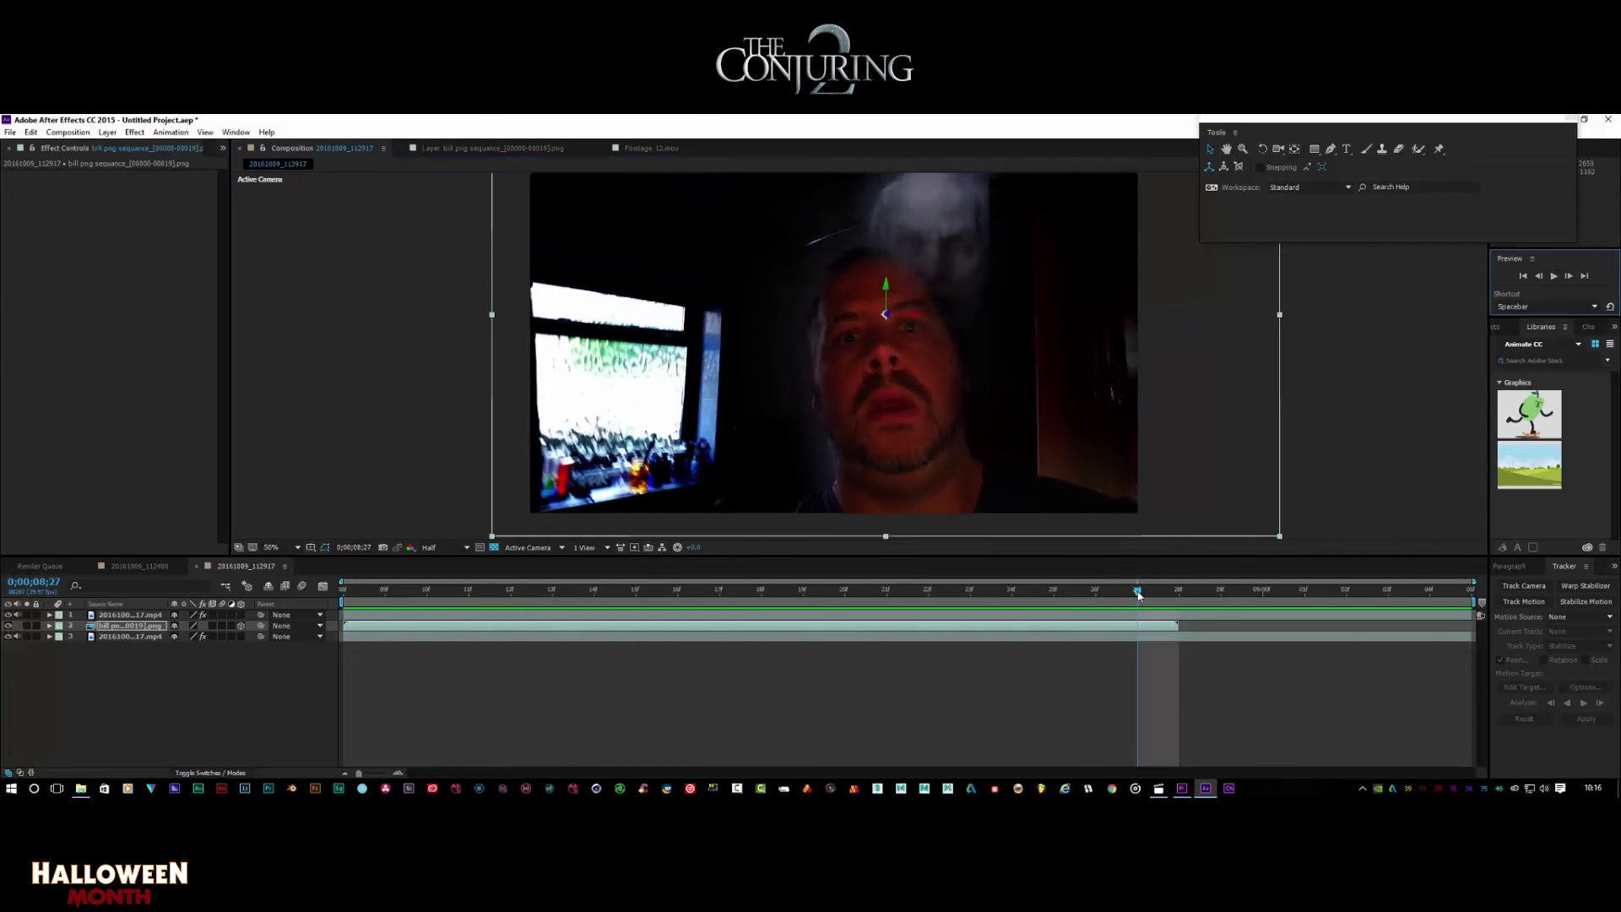
pyautogui.moveTo(1137, 592); pyautogui.dragTo(353, 605)
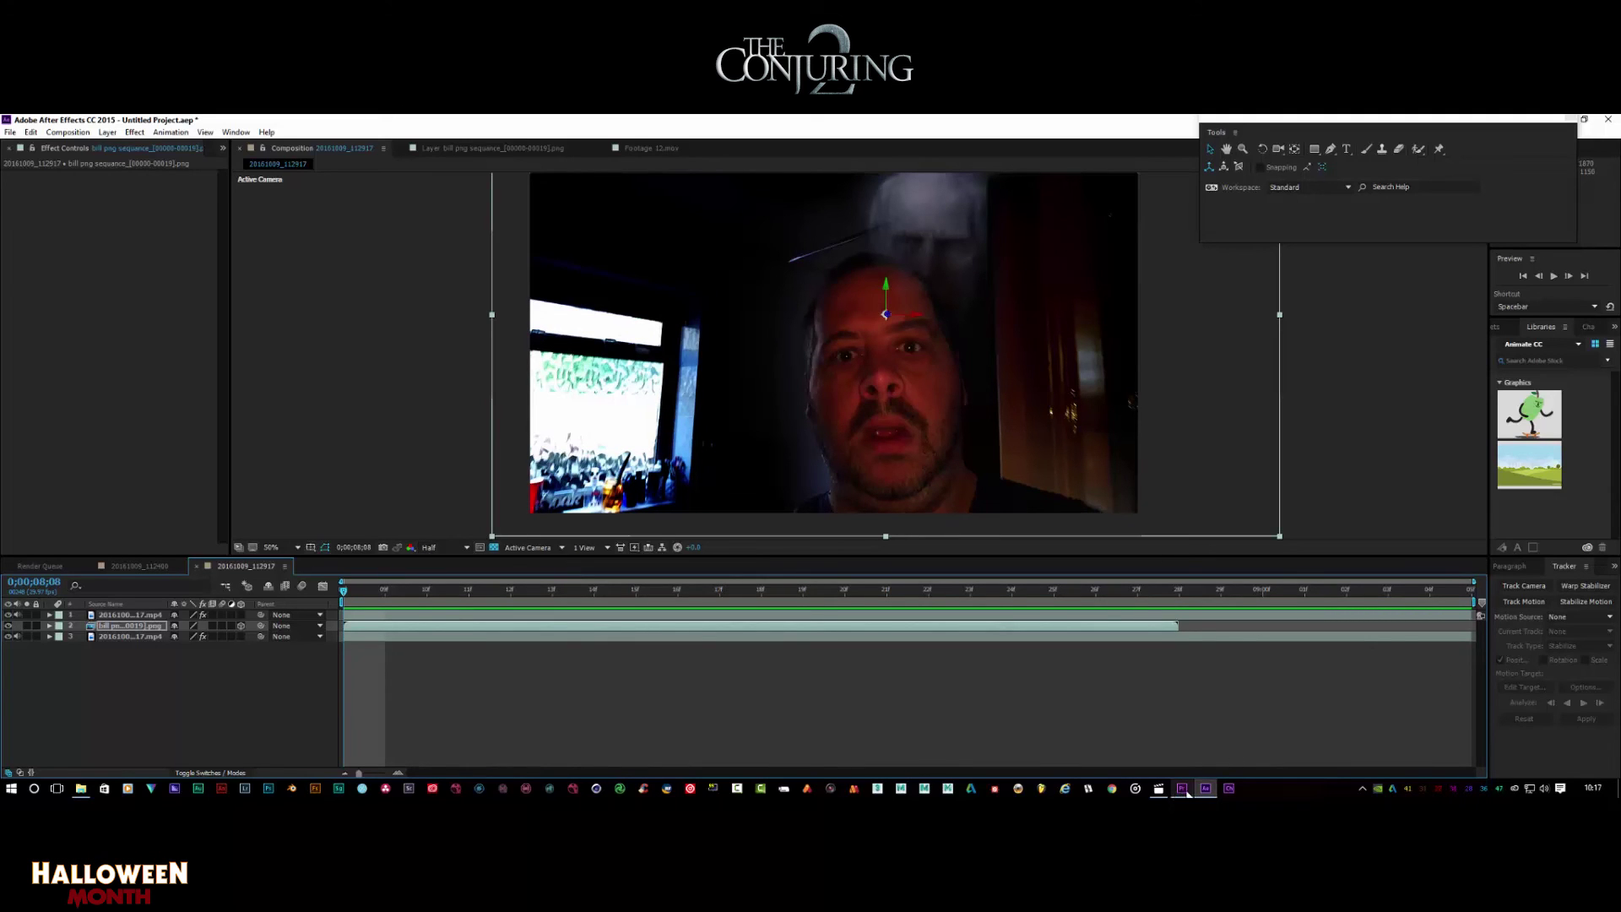
# In Premiere Pro, move the playhead onto the linked After Effects comp clip at 00:01:22:20
pyautogui.click(1184, 791)
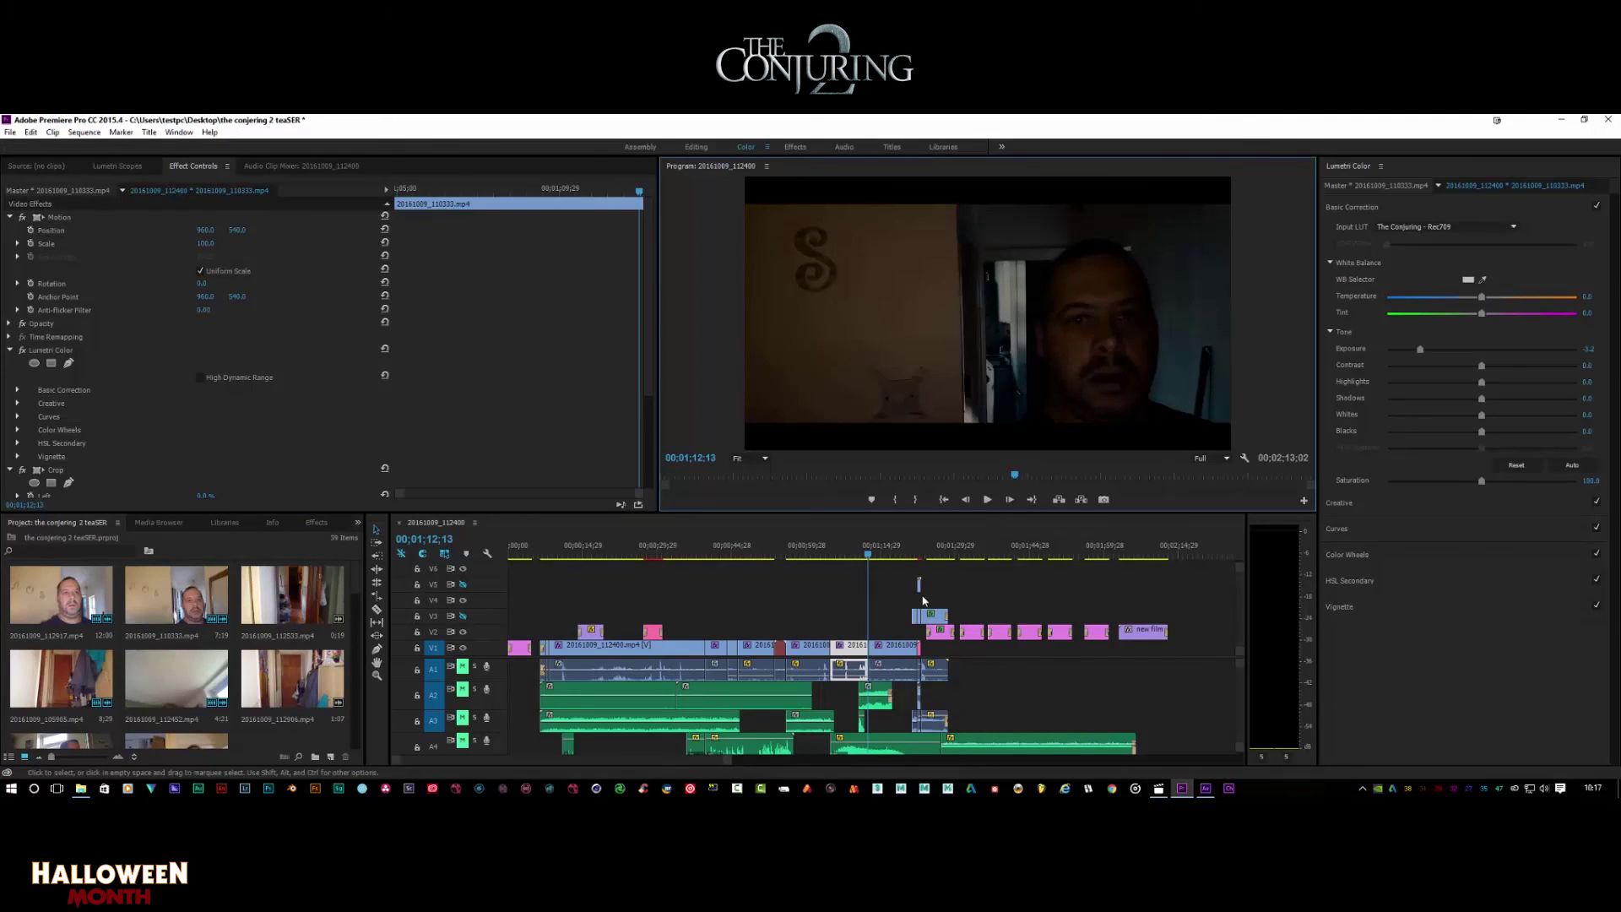
pyautogui.moveTo(868, 556); pyautogui.dragTo(923, 559)
pyautogui.scroll(-2, 923, 591)
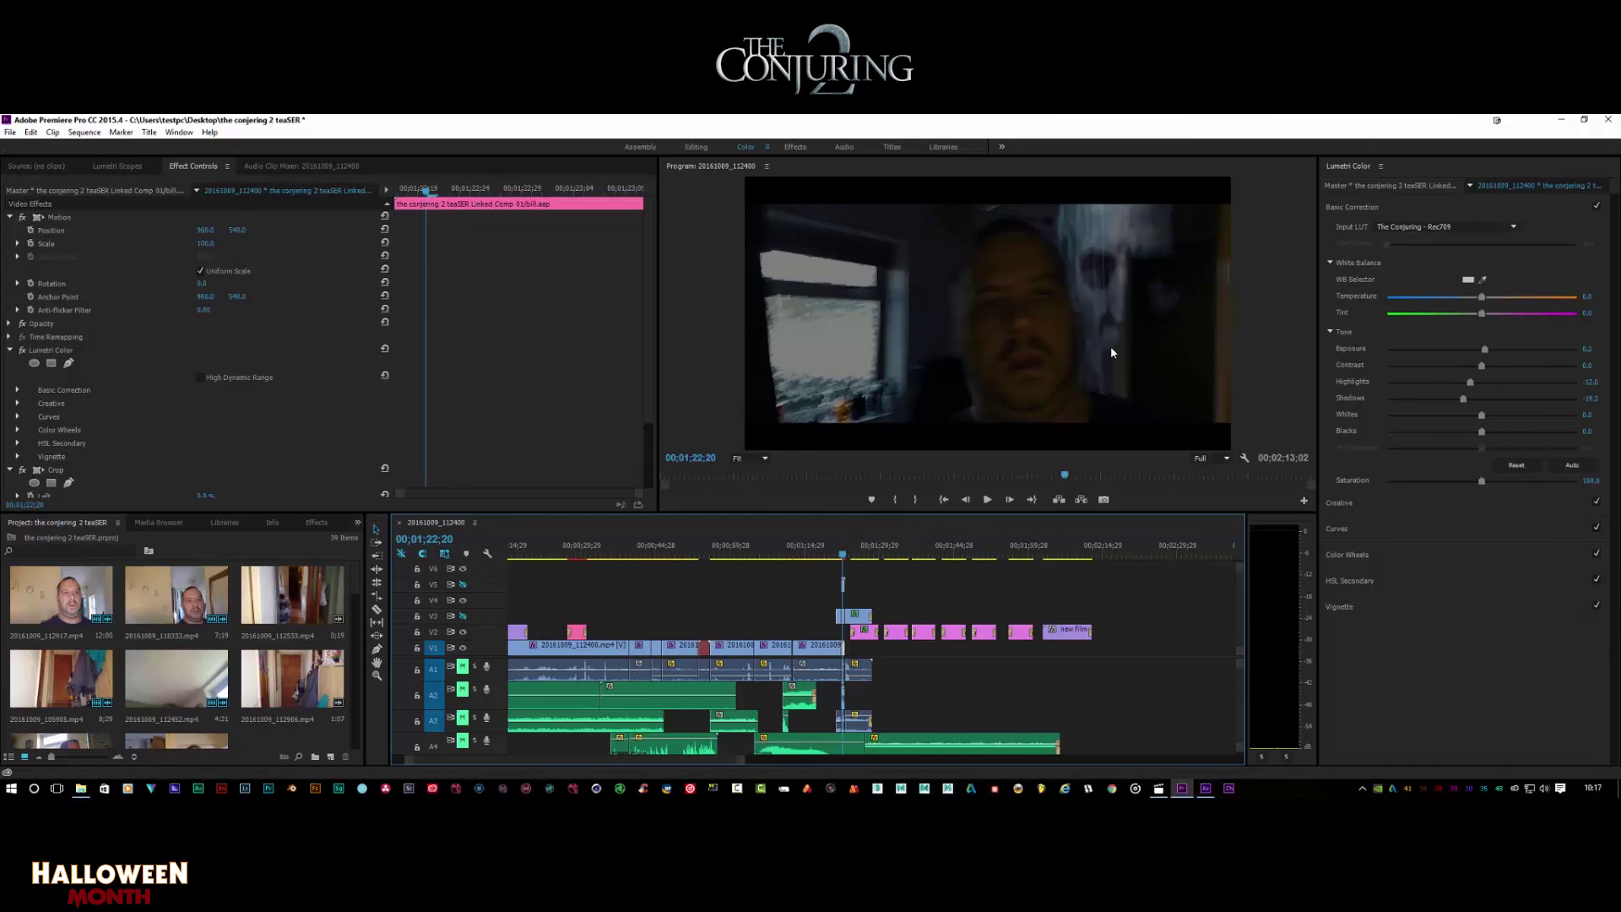
pyautogui.press('Right')
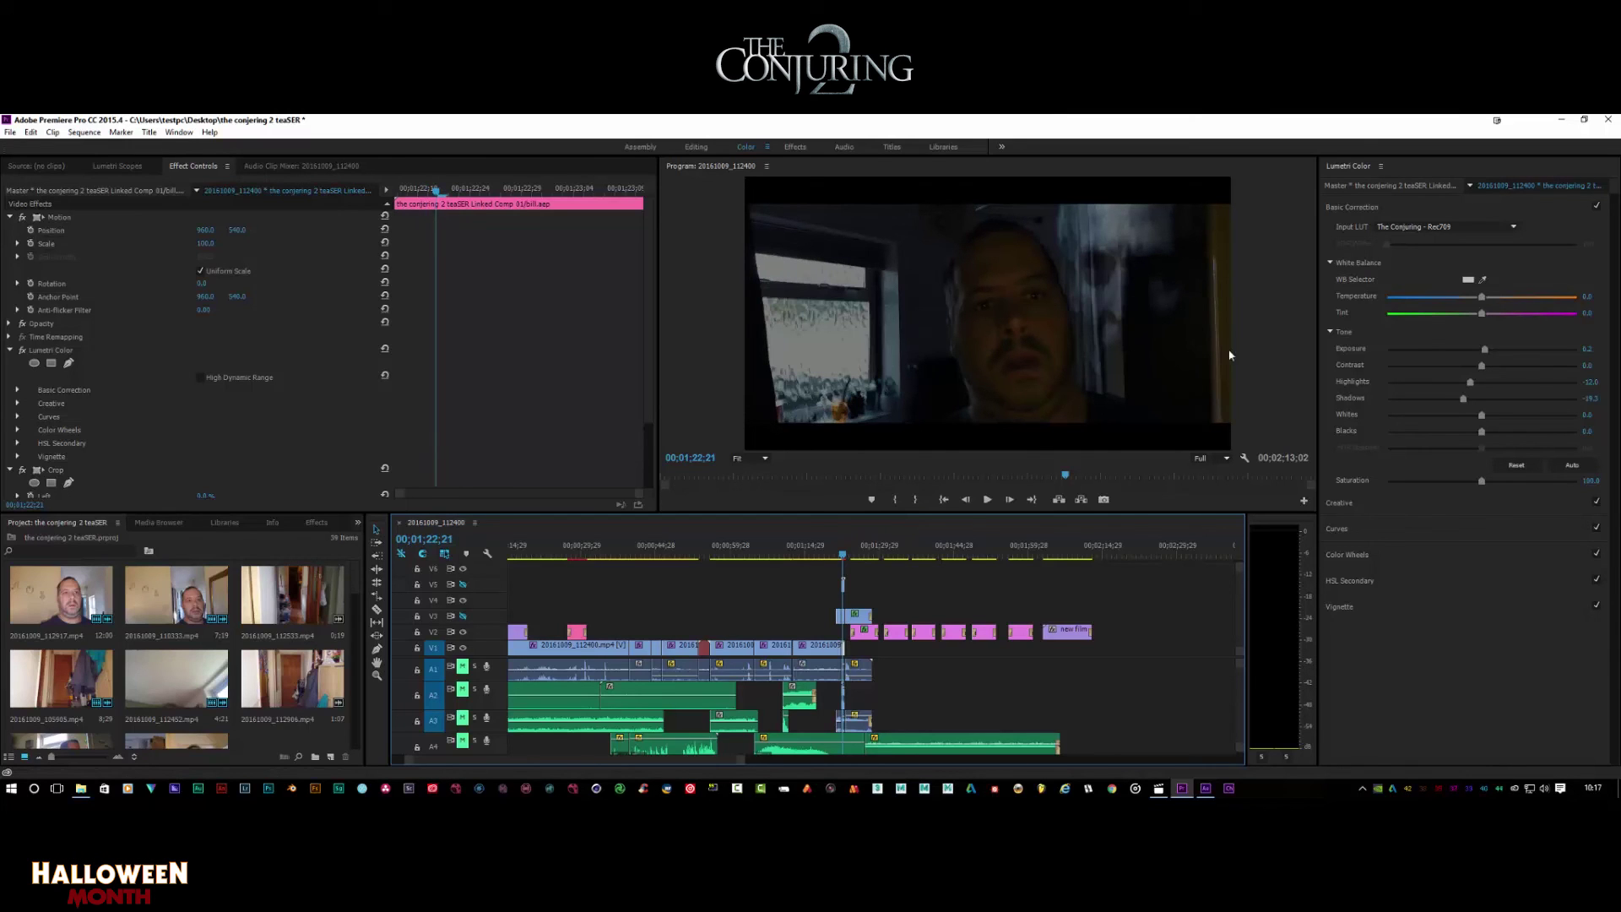
# Compare the 300, Batman vs Superman, Captain America Civil War and Gravity Rec709 input LUTs
pyautogui.click(1502, 226)
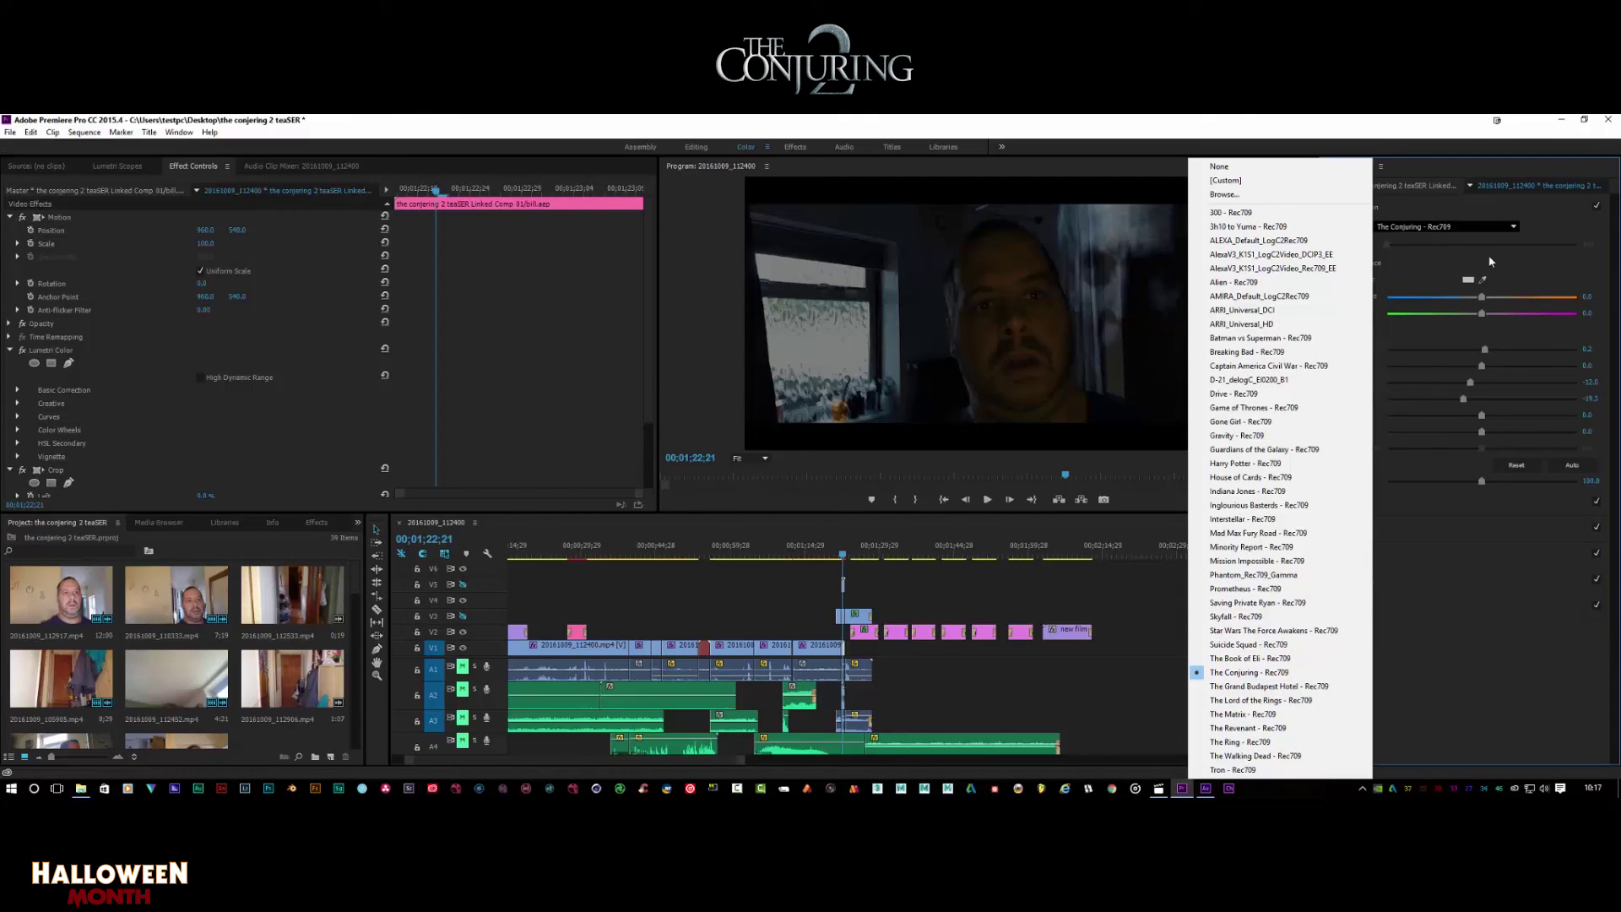
pyautogui.click(1278, 667)
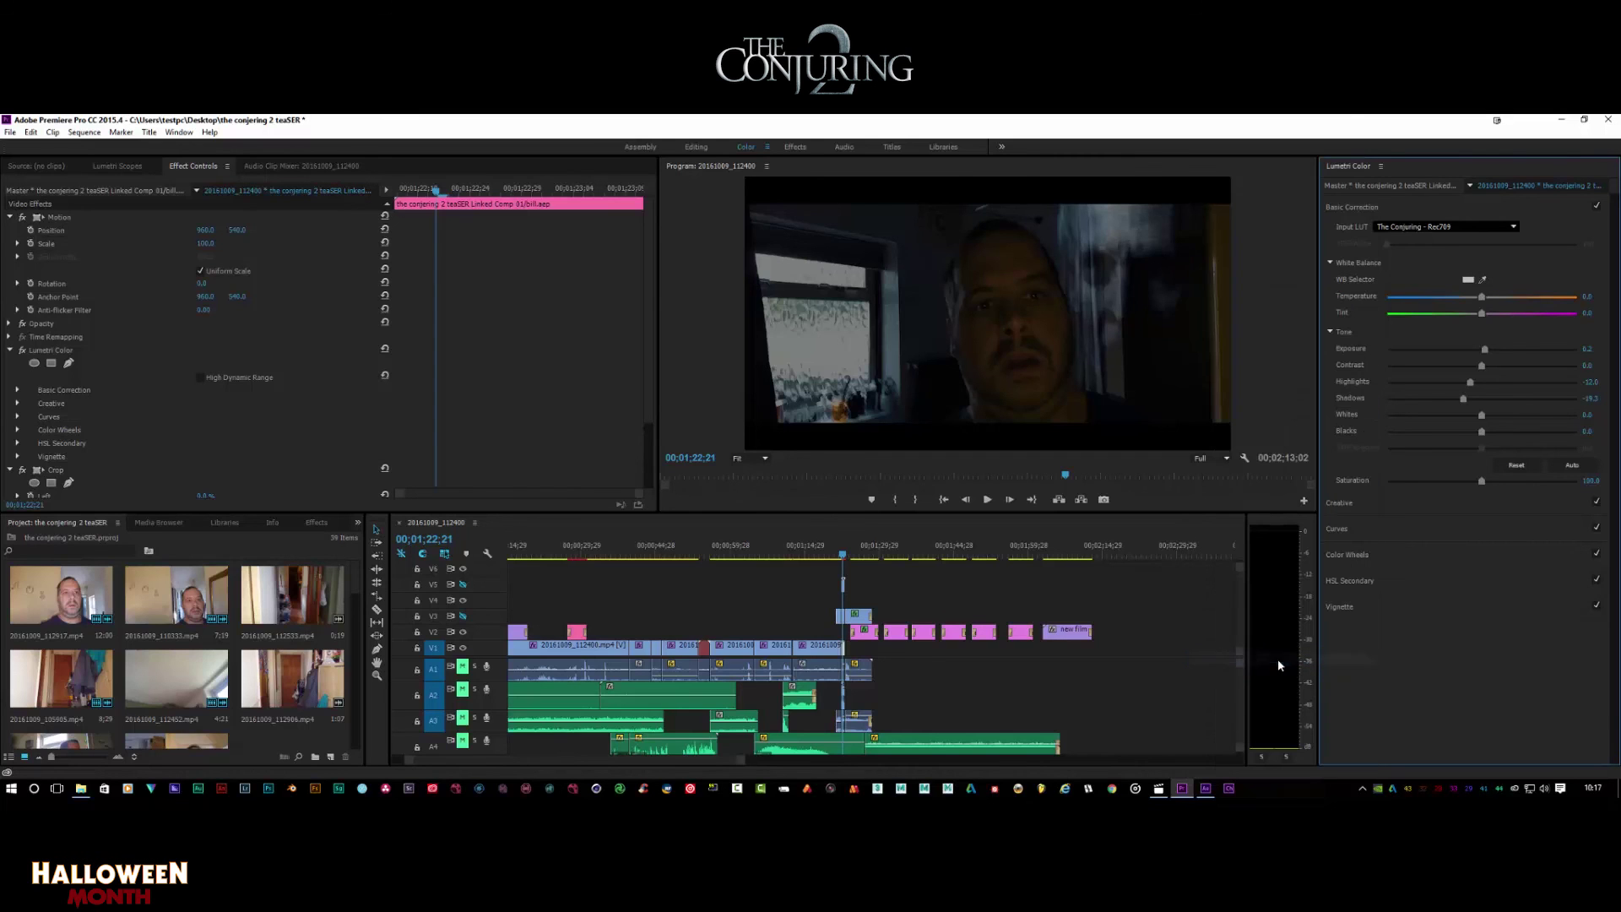
pyautogui.click(1444, 226)
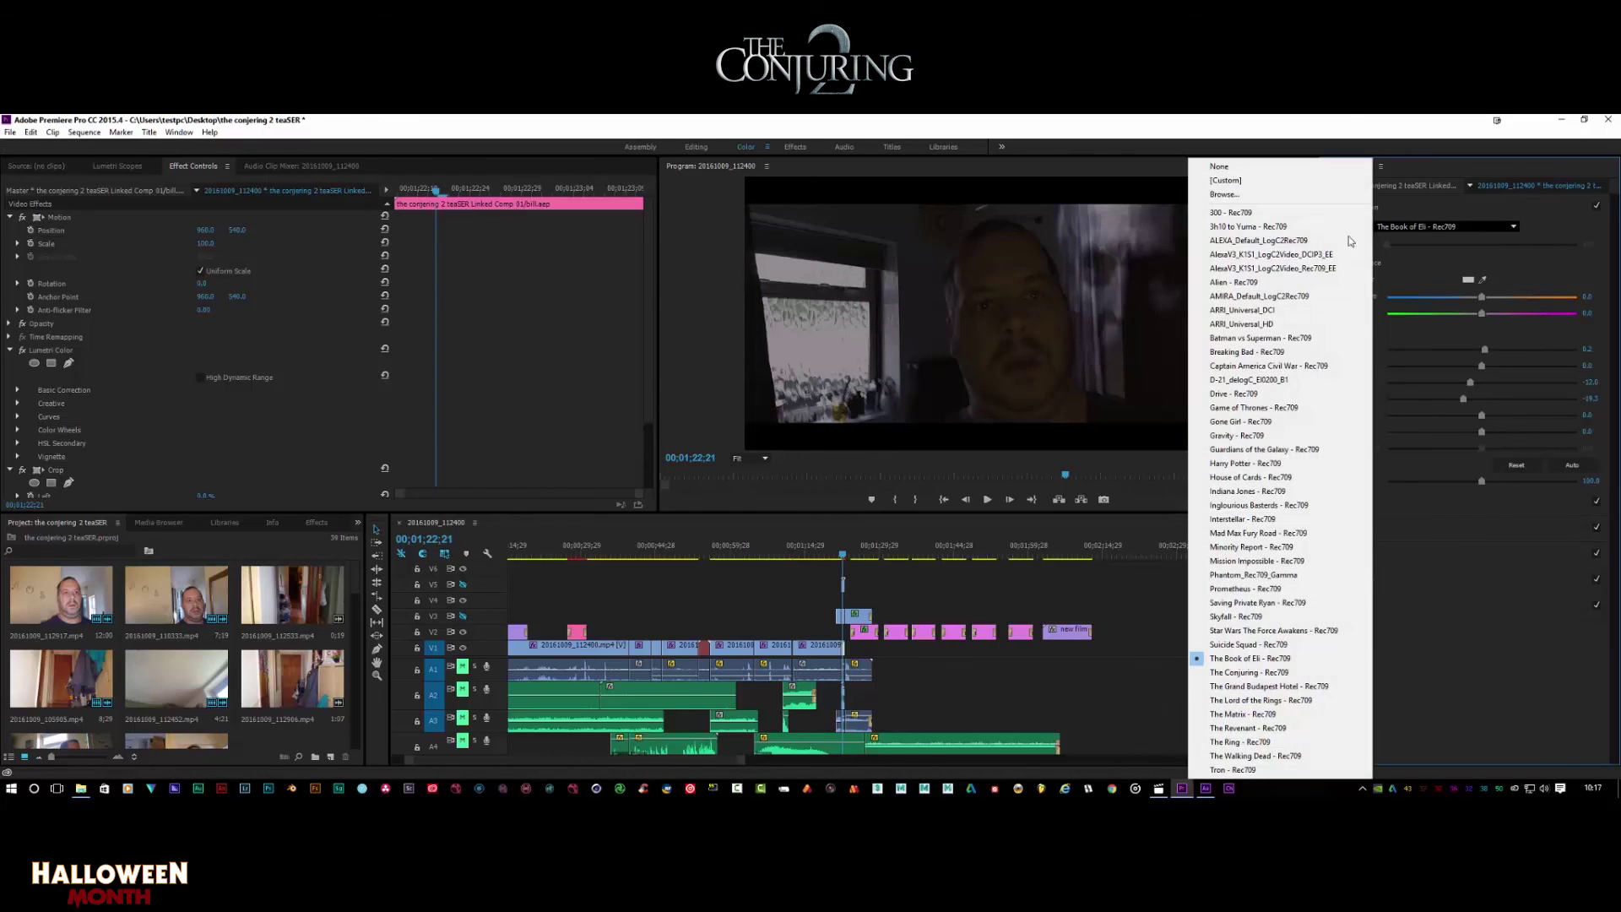
pyautogui.click(1290, 215)
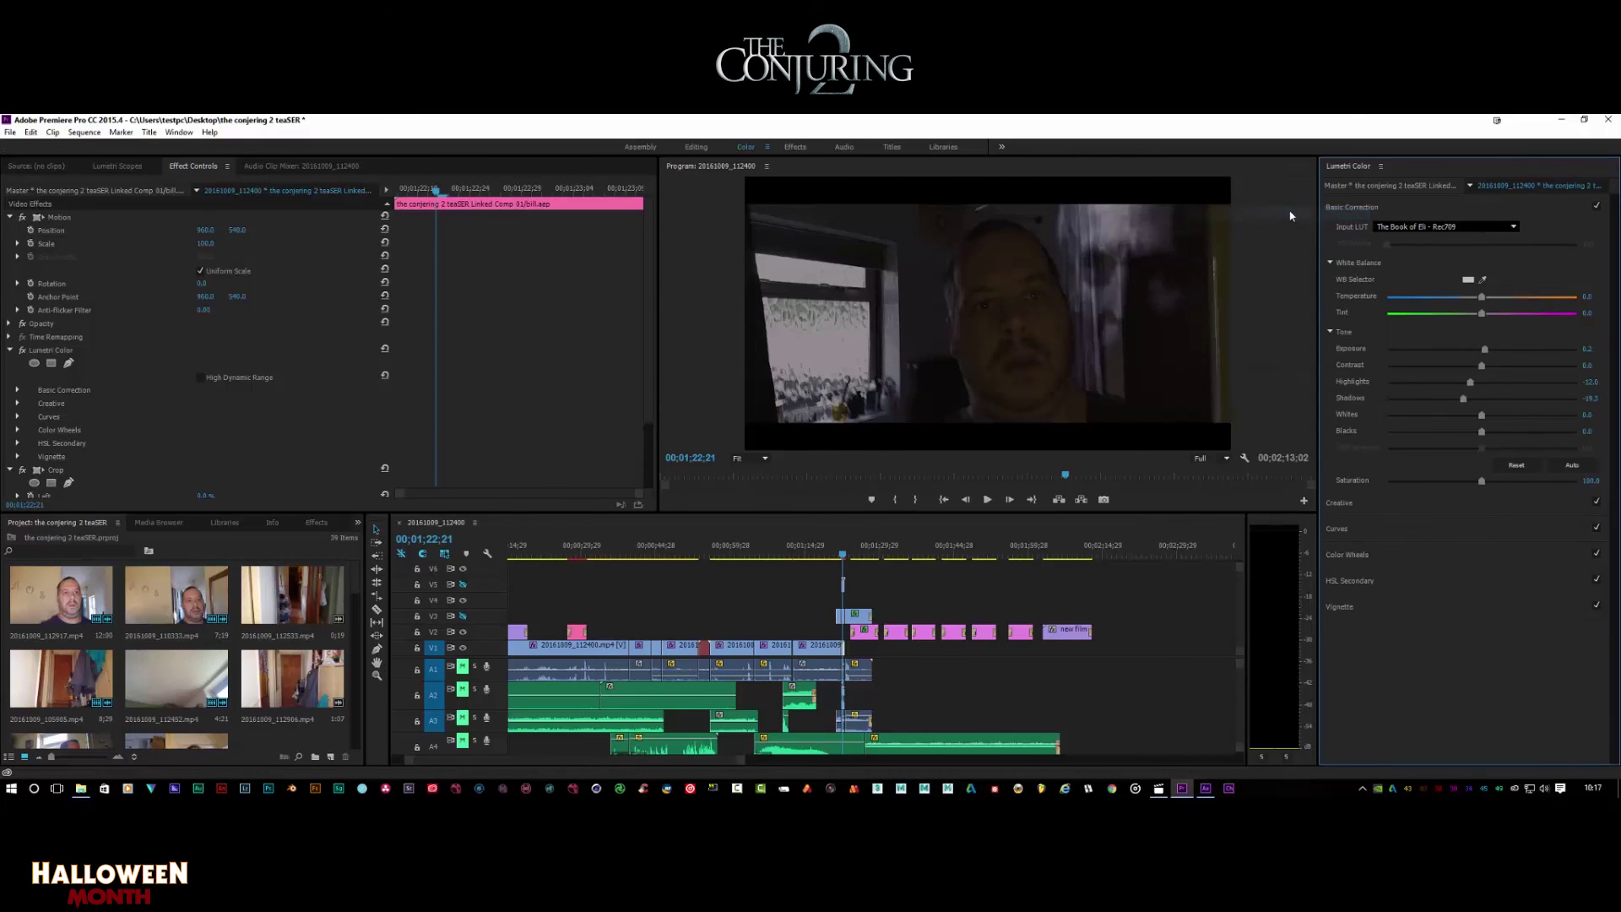
pyautogui.click(1440, 227)
pyautogui.click(1326, 338)
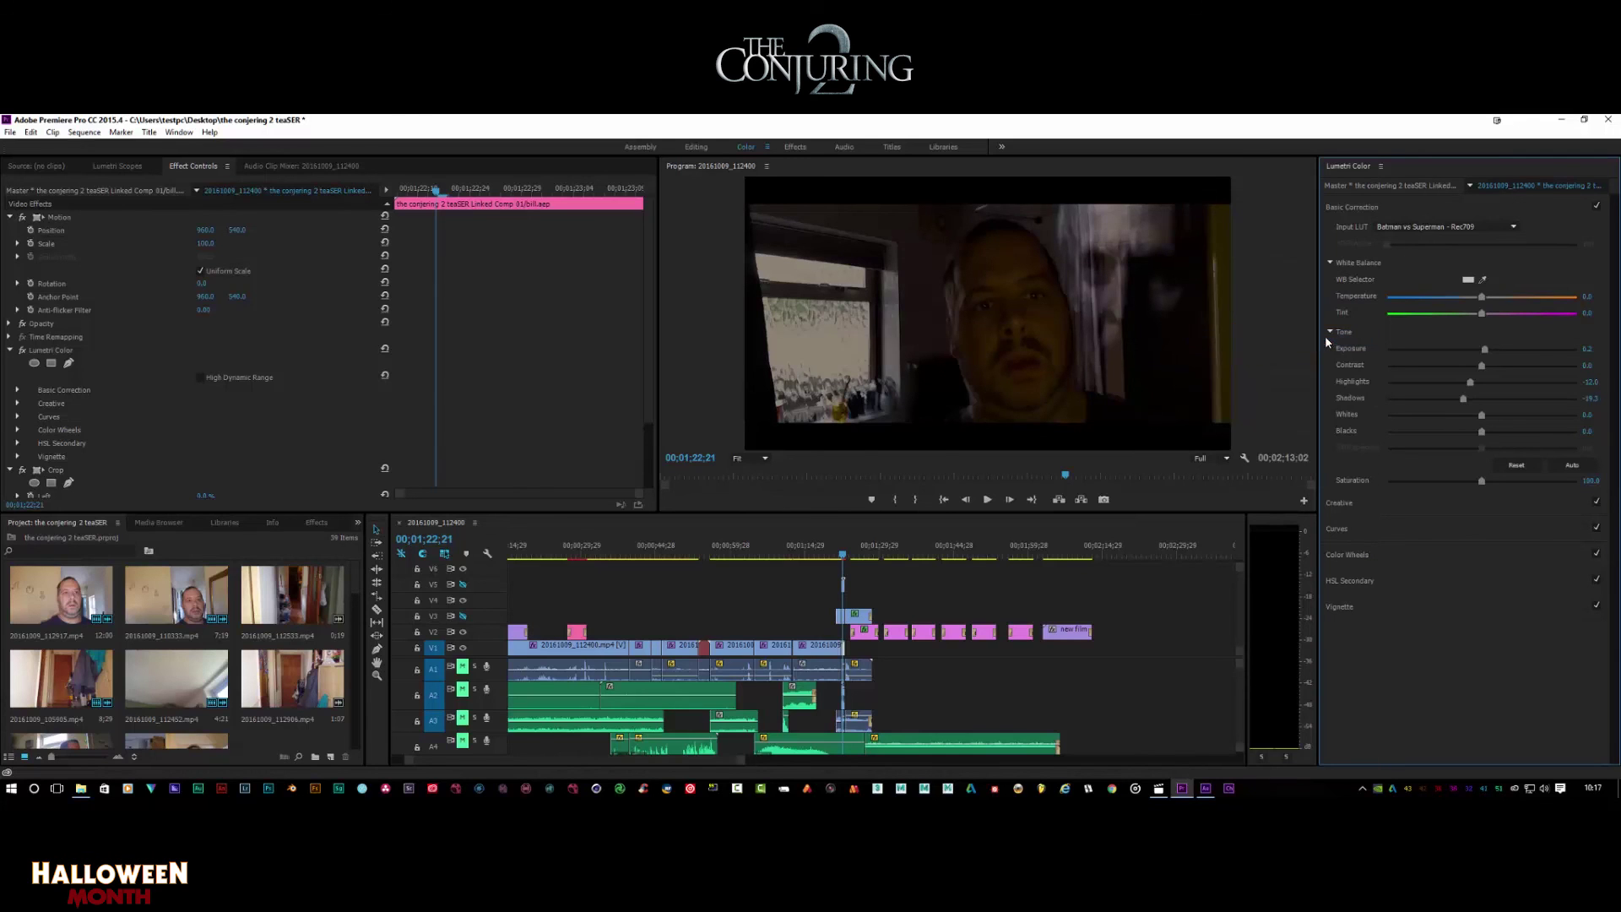
pyautogui.click(1463, 231)
pyautogui.click(1285, 370)
pyautogui.click(1439, 228)
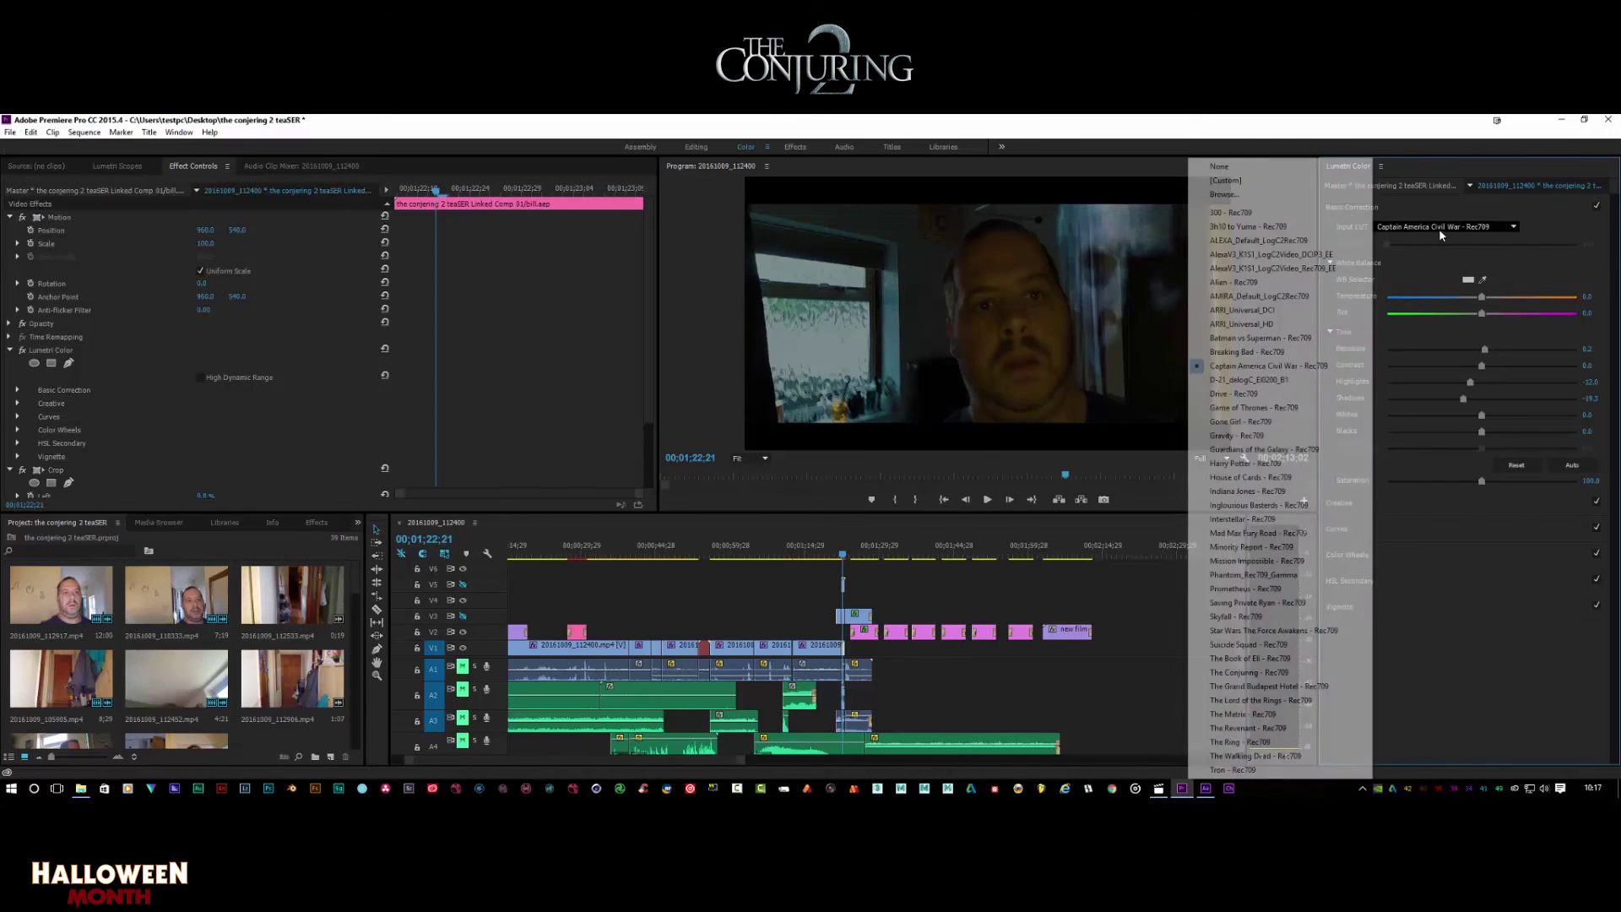
pyautogui.click(1300, 435)
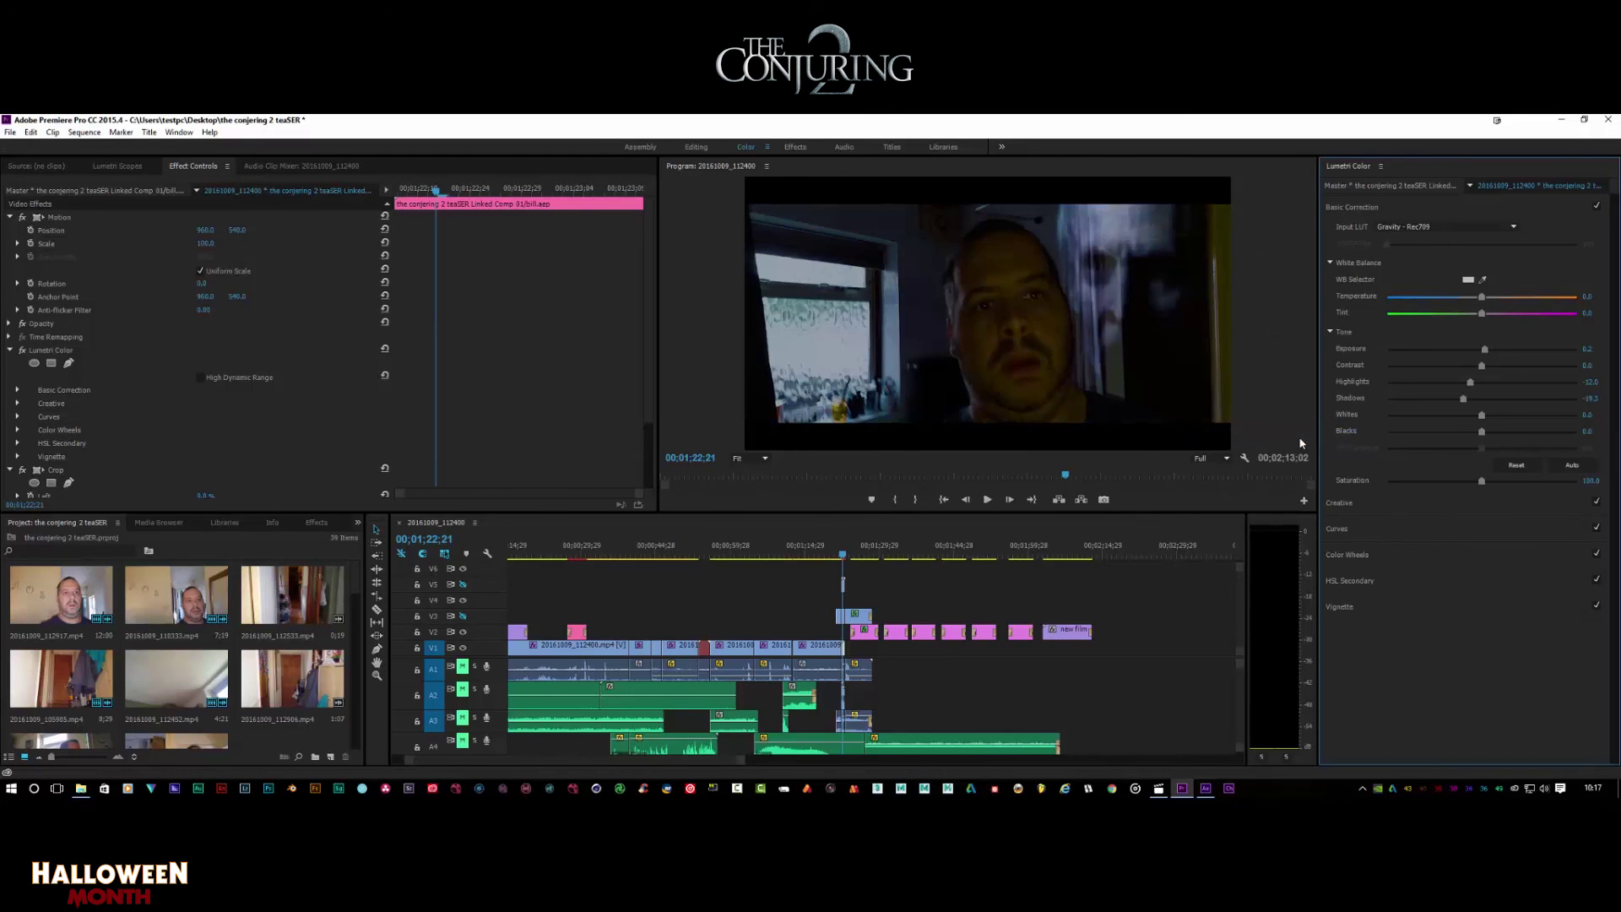
# Retry 300 and The Book of Eli, then apply The Conjuring - Rec709 LUT to the face clip
pyautogui.click(1450, 228)
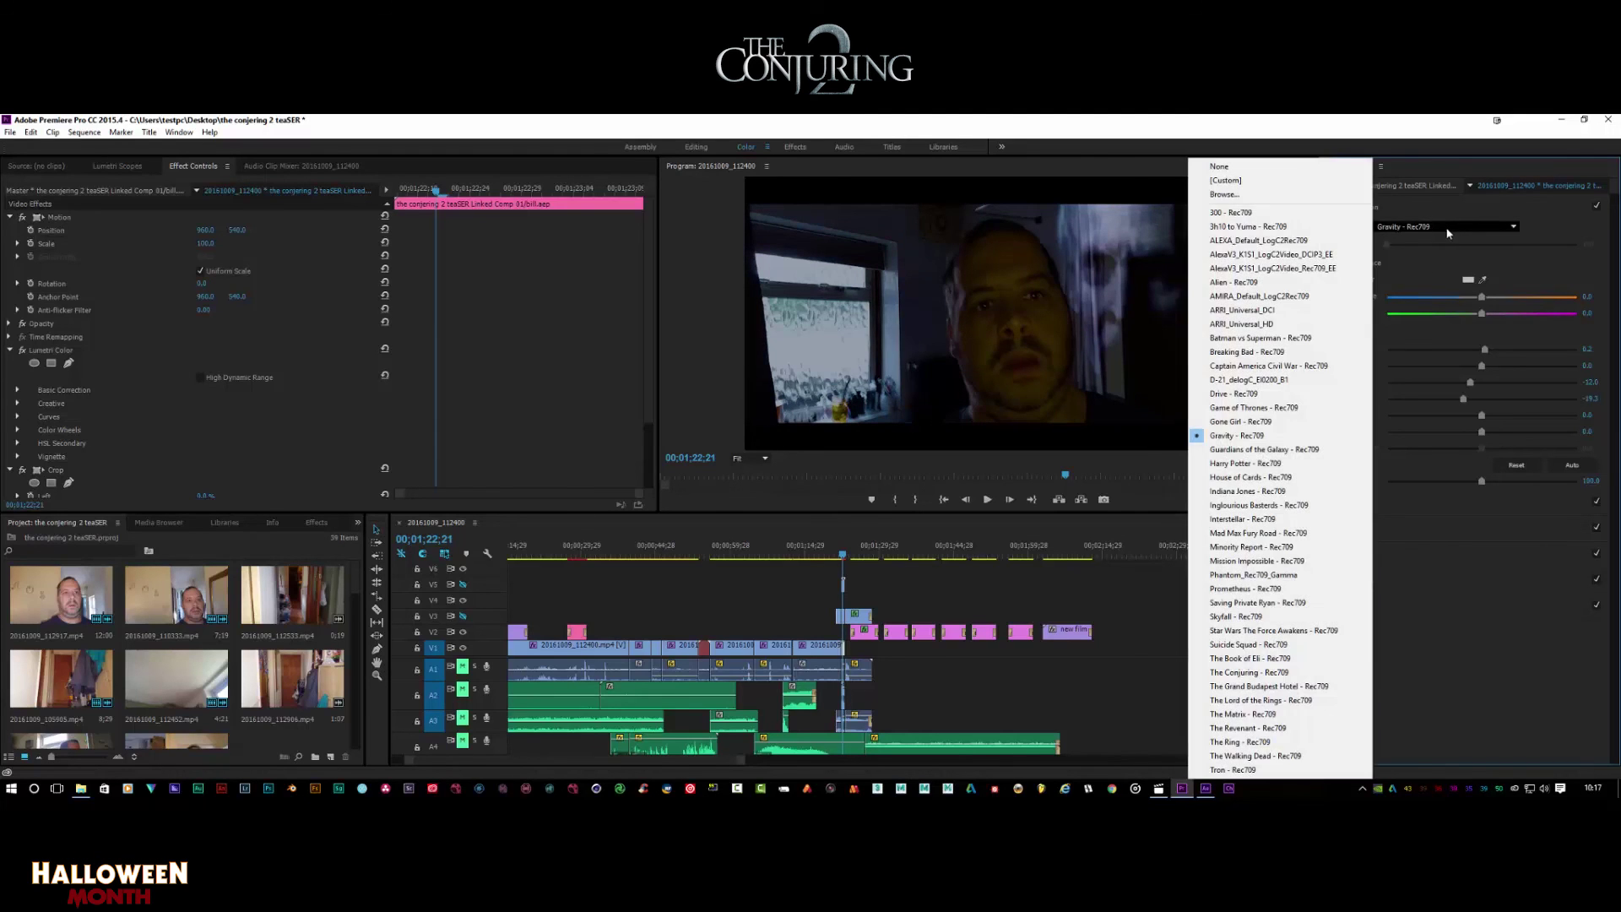
pyautogui.click(1318, 213)
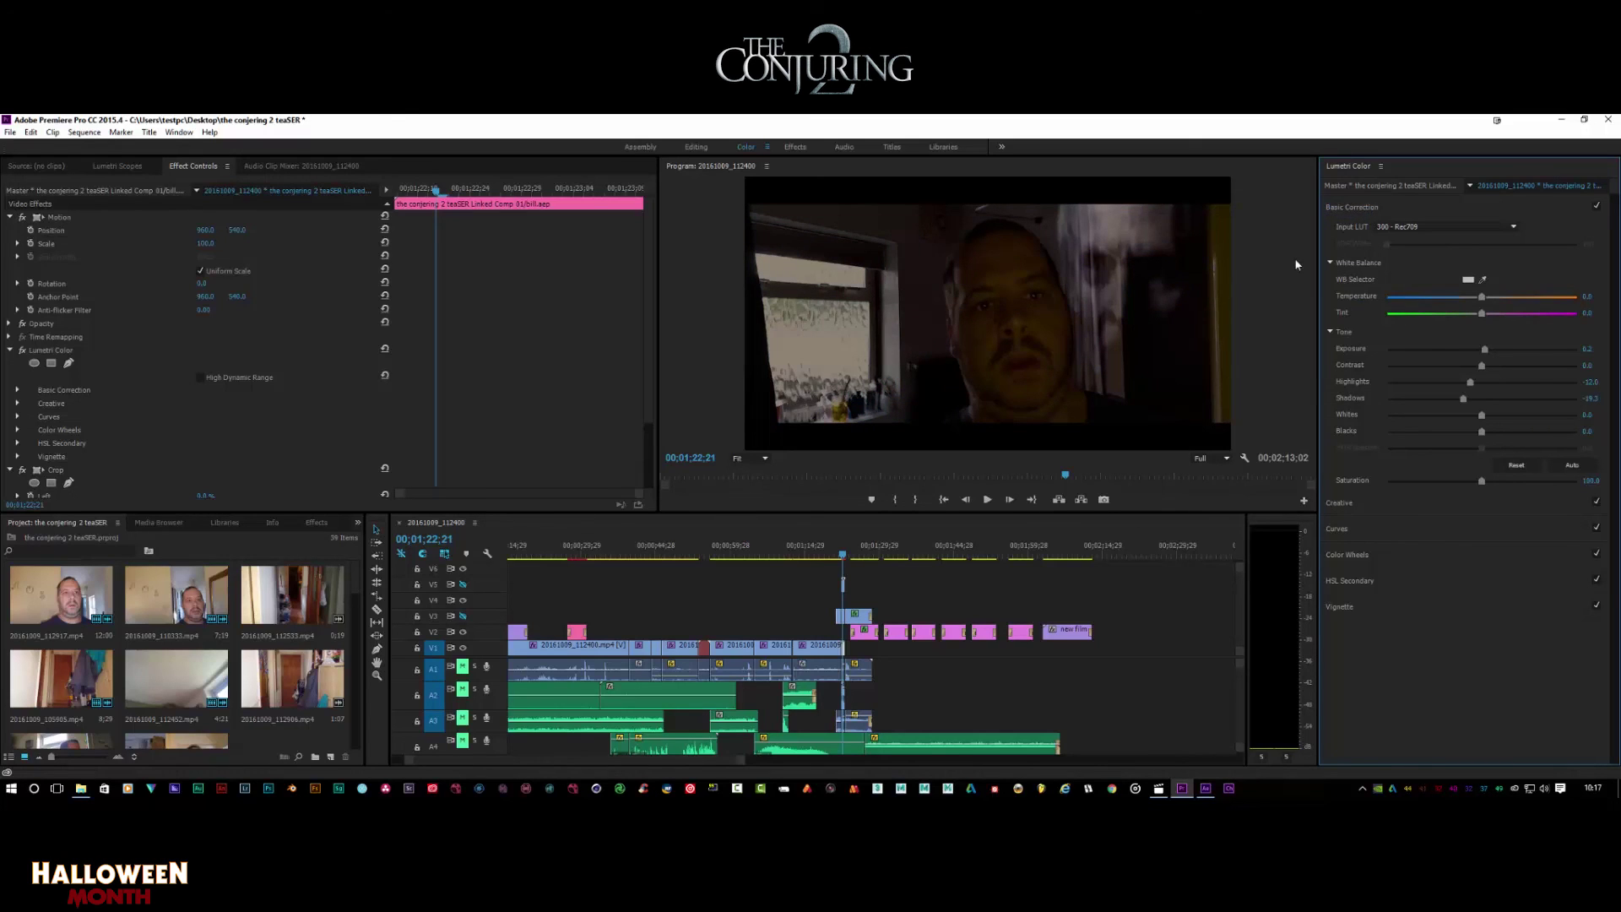
pyautogui.click(1394, 228)
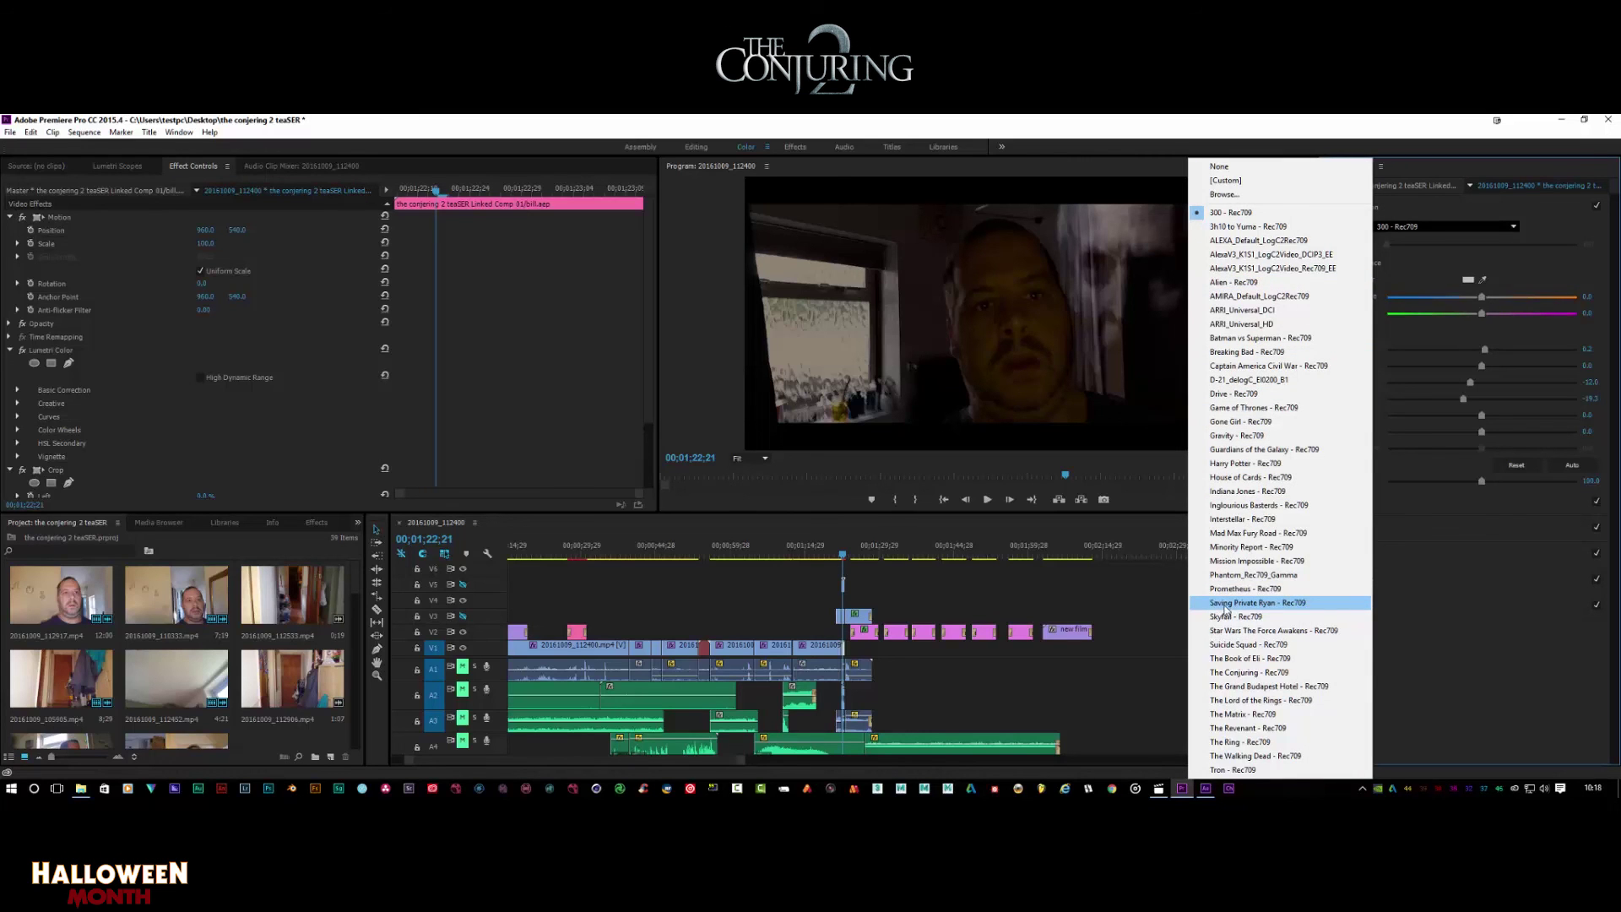
pyautogui.click(1241, 658)
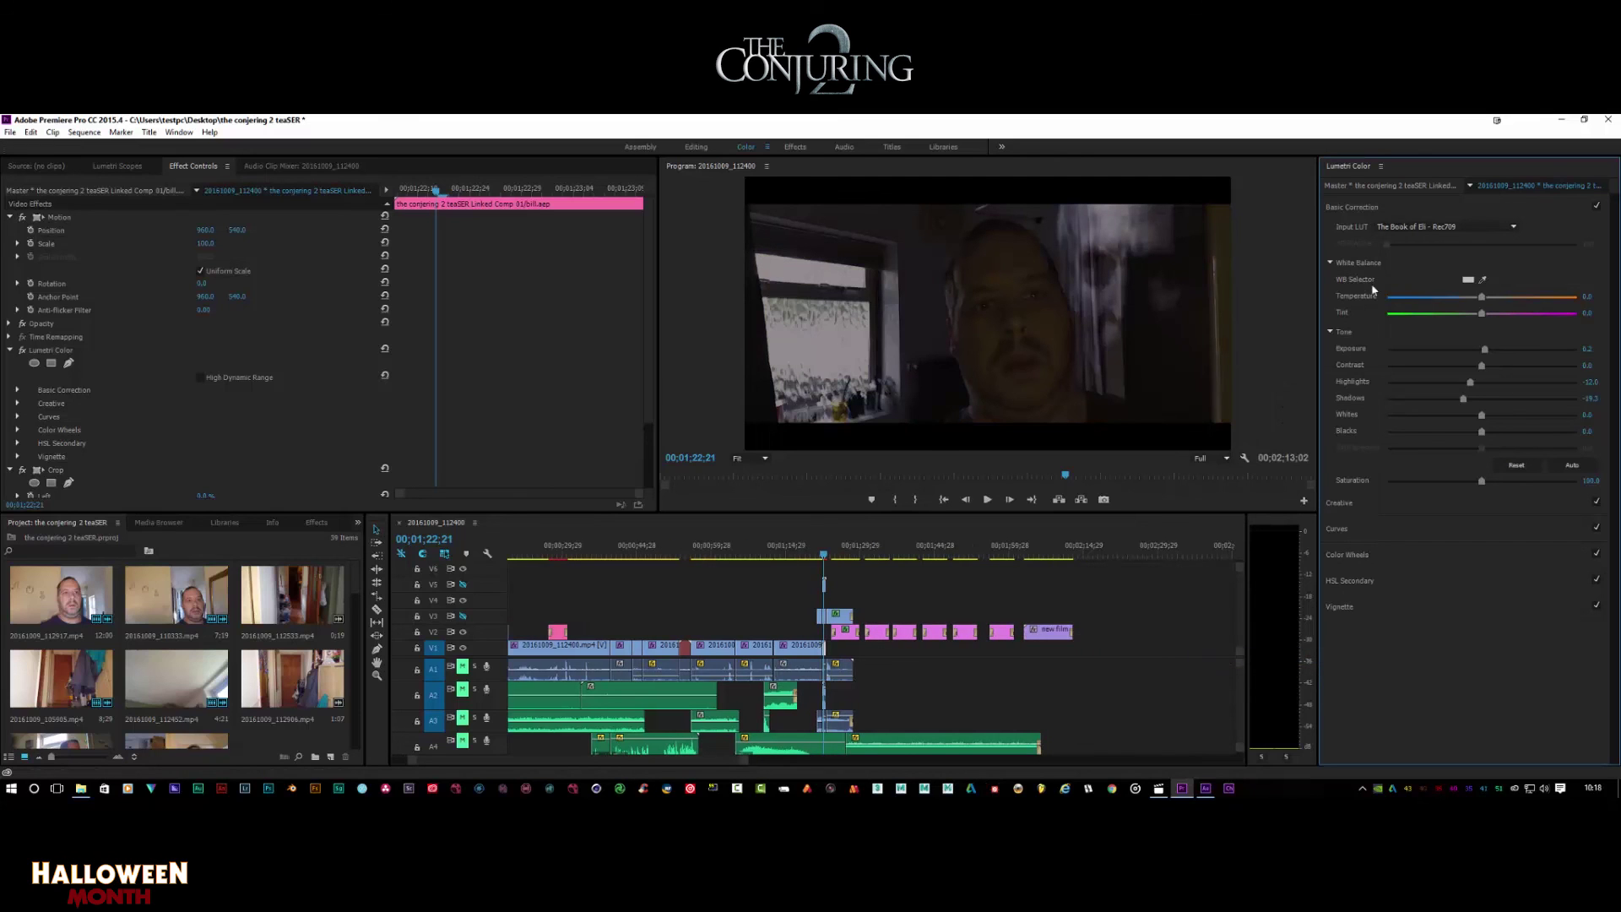
pyautogui.click(1424, 225)
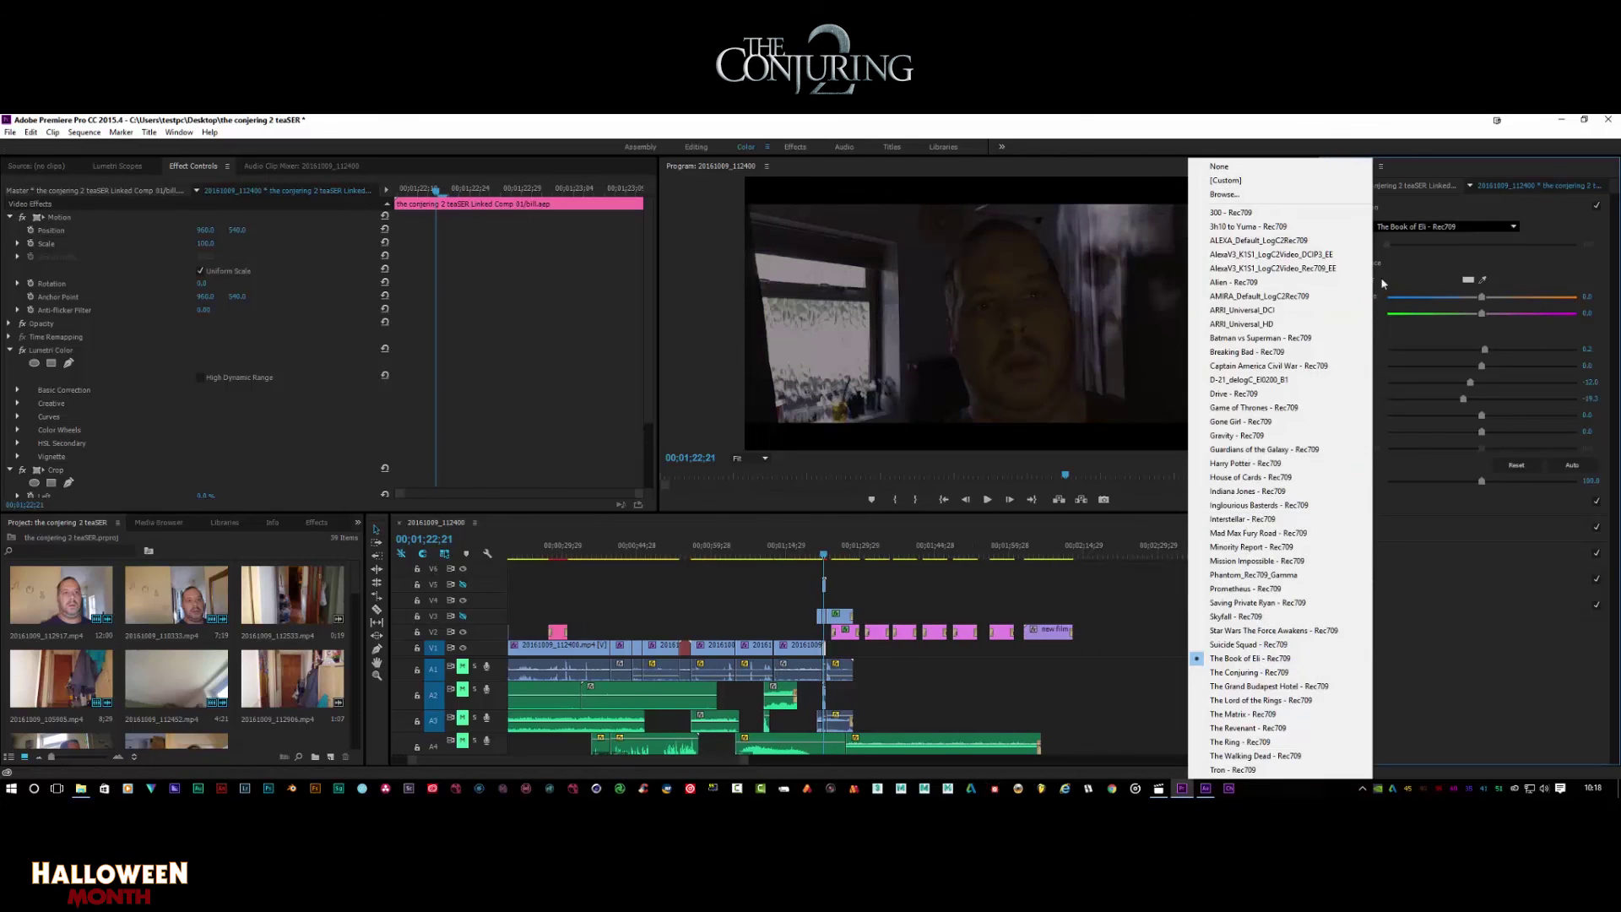
pyautogui.click(1263, 673)
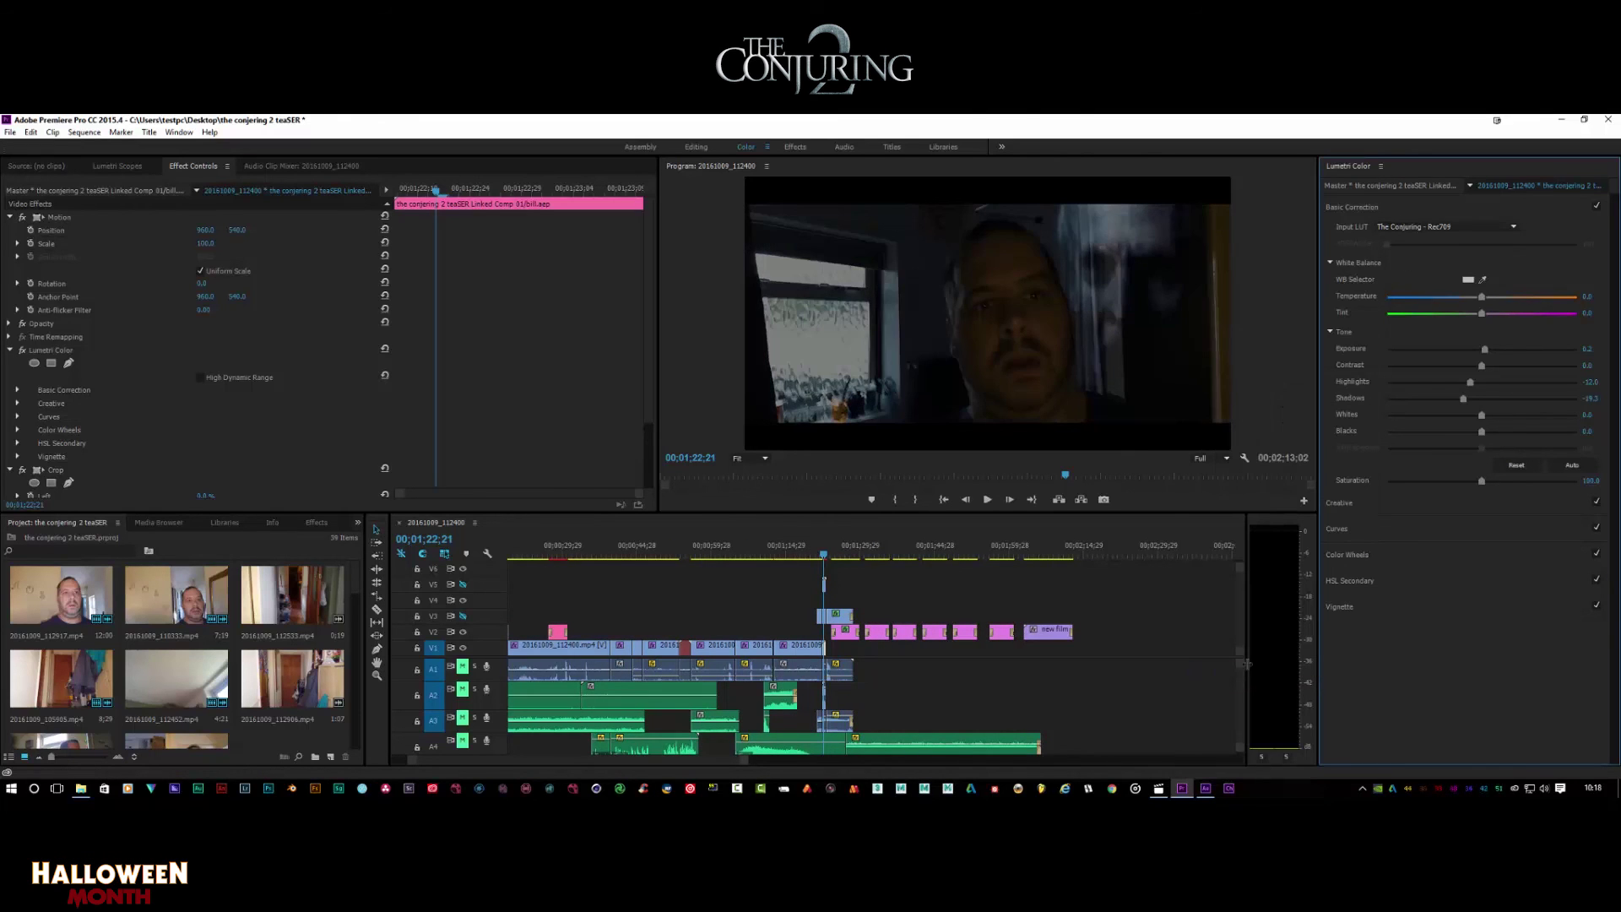
pyautogui.click(601, 554)
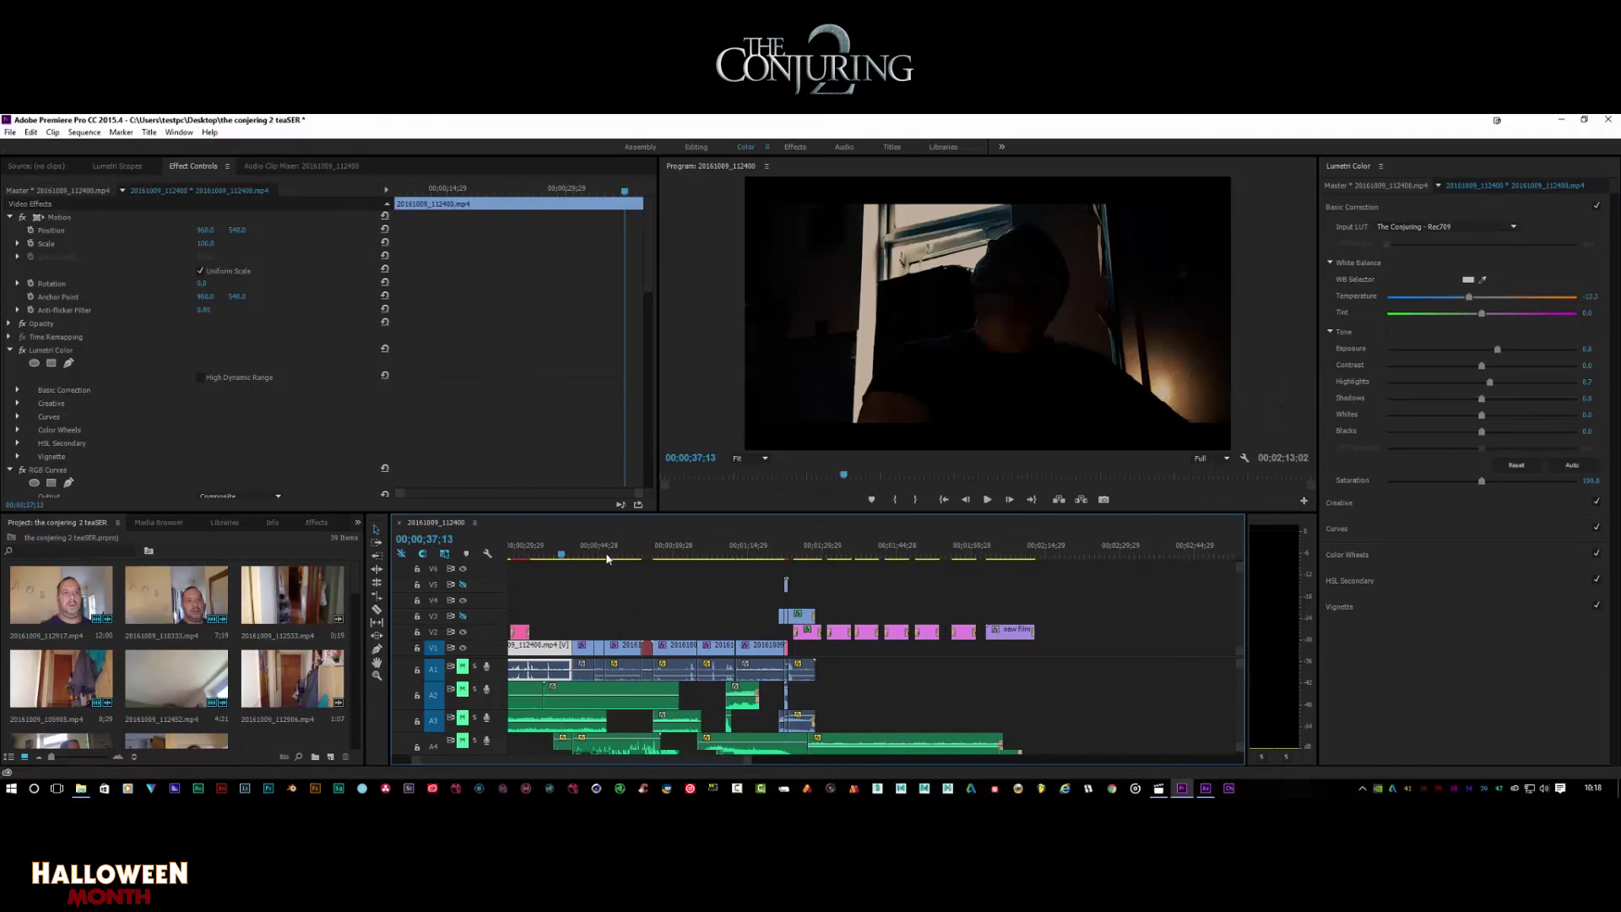
# Zoom out the timeline, return to the start, save the project with Ctrl+S, and scrub the opening
pyautogui.scroll(-1, 607, 557)
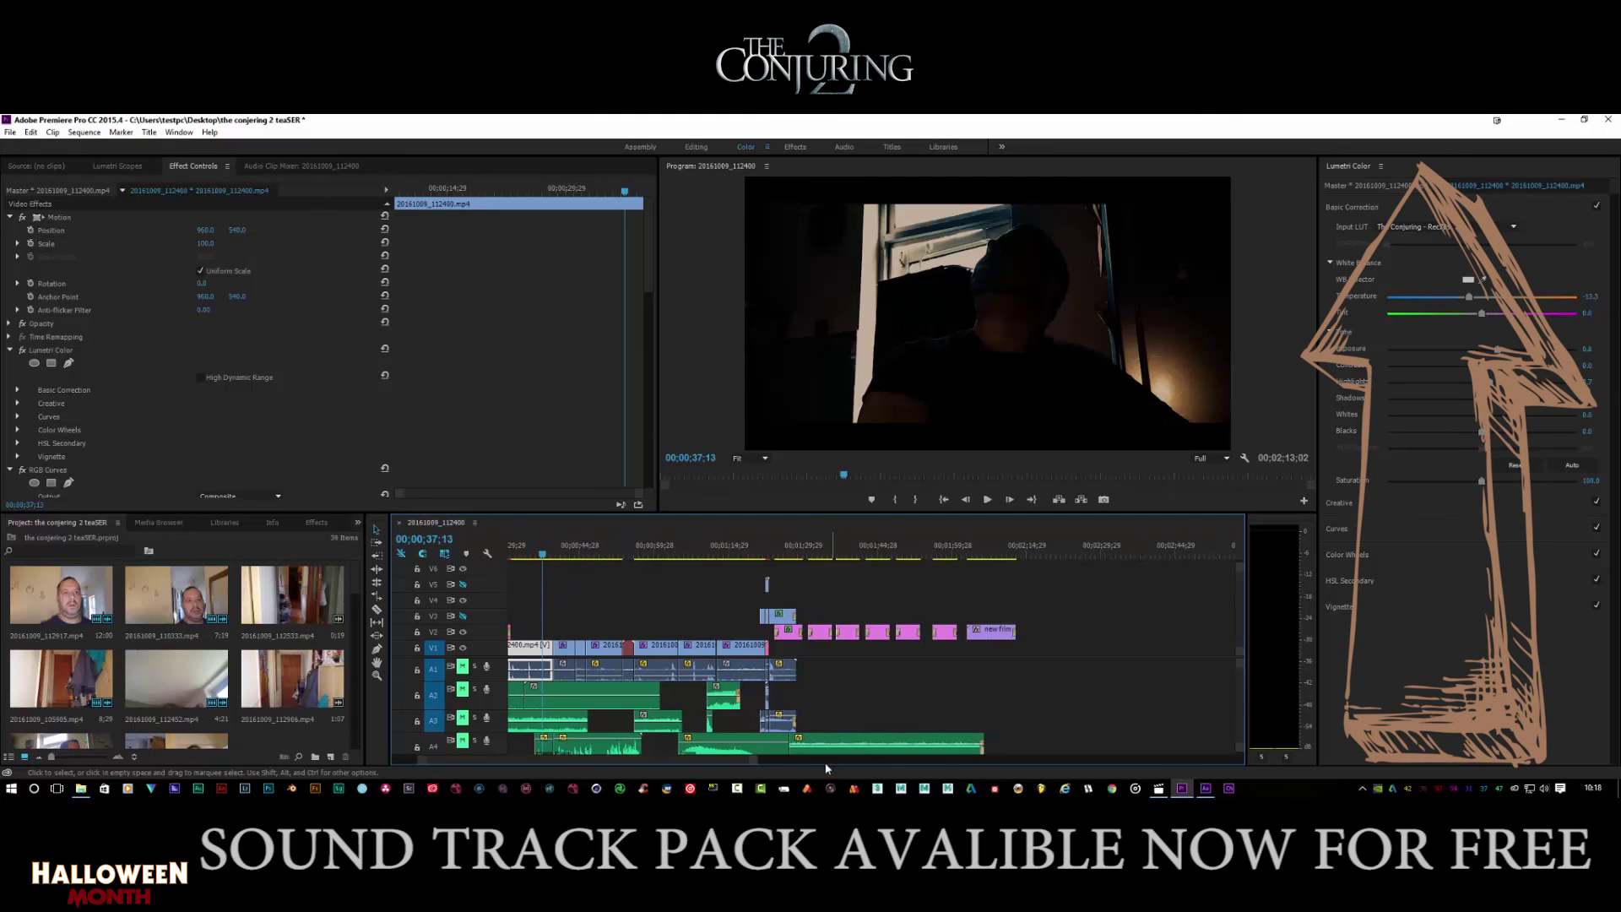
pyautogui.moveTo(768, 764); pyautogui.dragTo(784, 762)
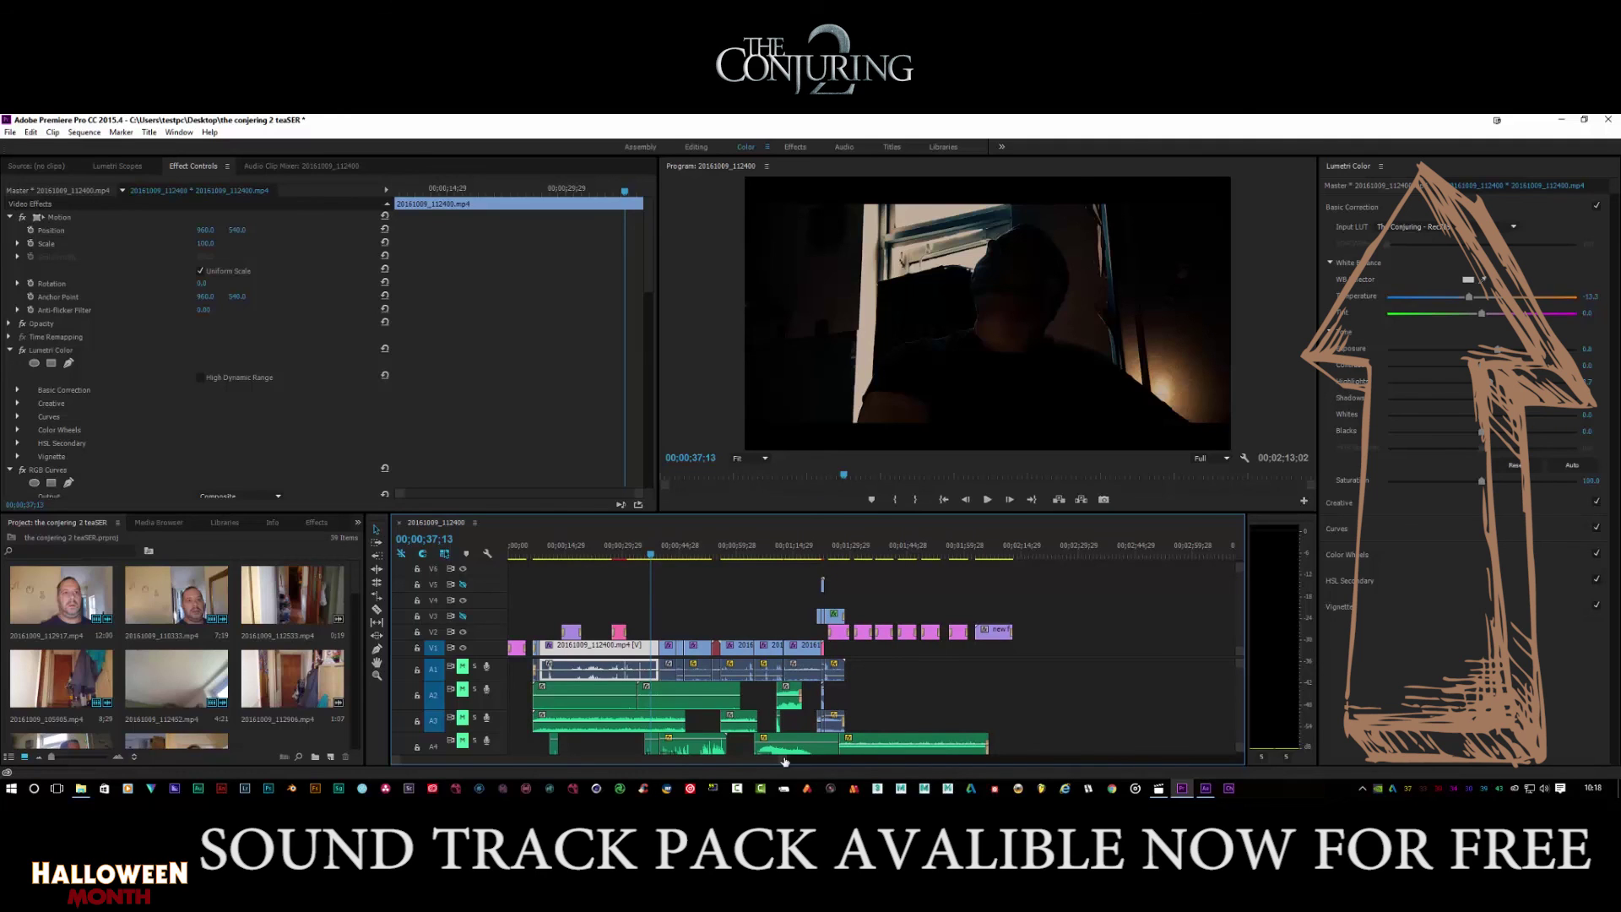
pyautogui.click(513, 555)
pyautogui.hotkey('ctrl', 's')
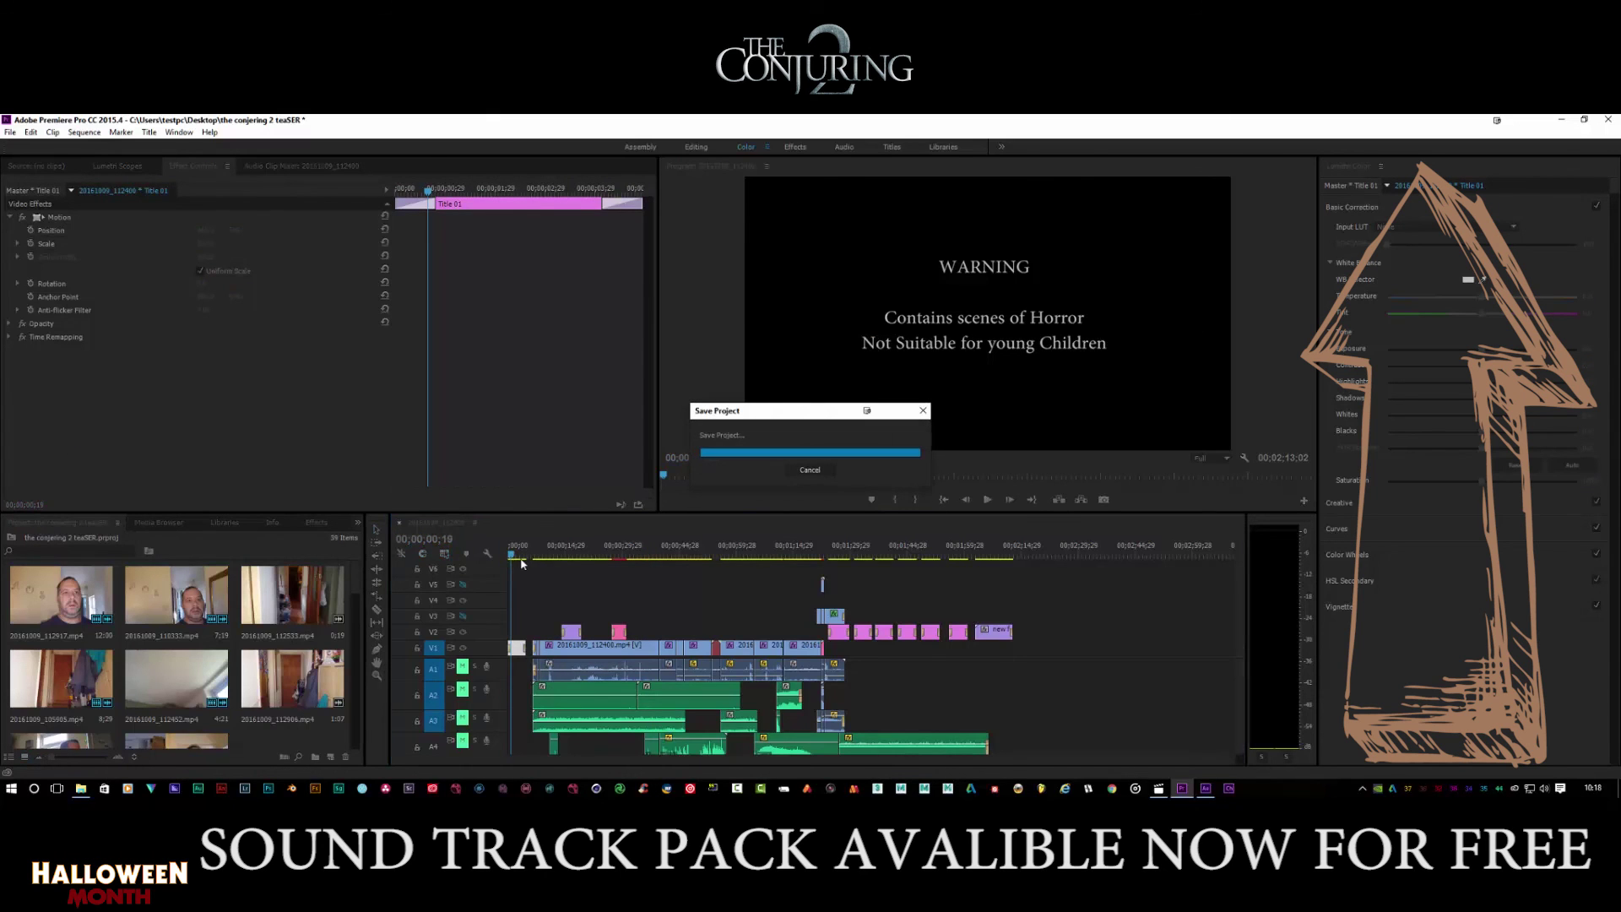
pyautogui.moveTo(521, 557); pyautogui.dragTo(553, 549)
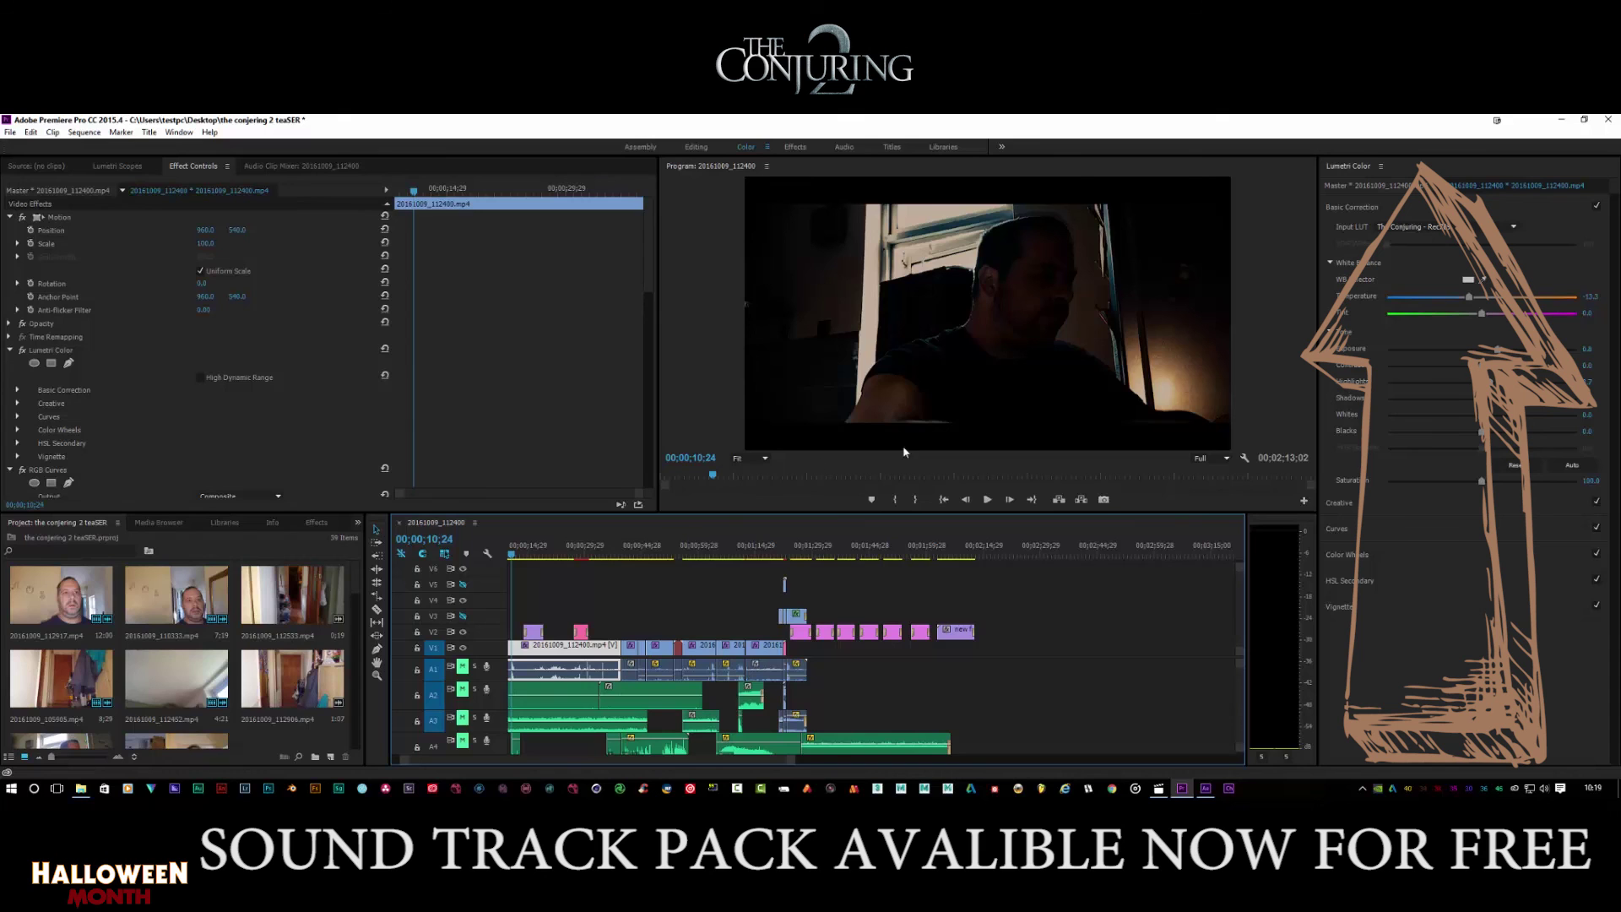
# In After Effects, view the face composition at full, half and quarter size, settling on half size
pyautogui.click(1206, 788)
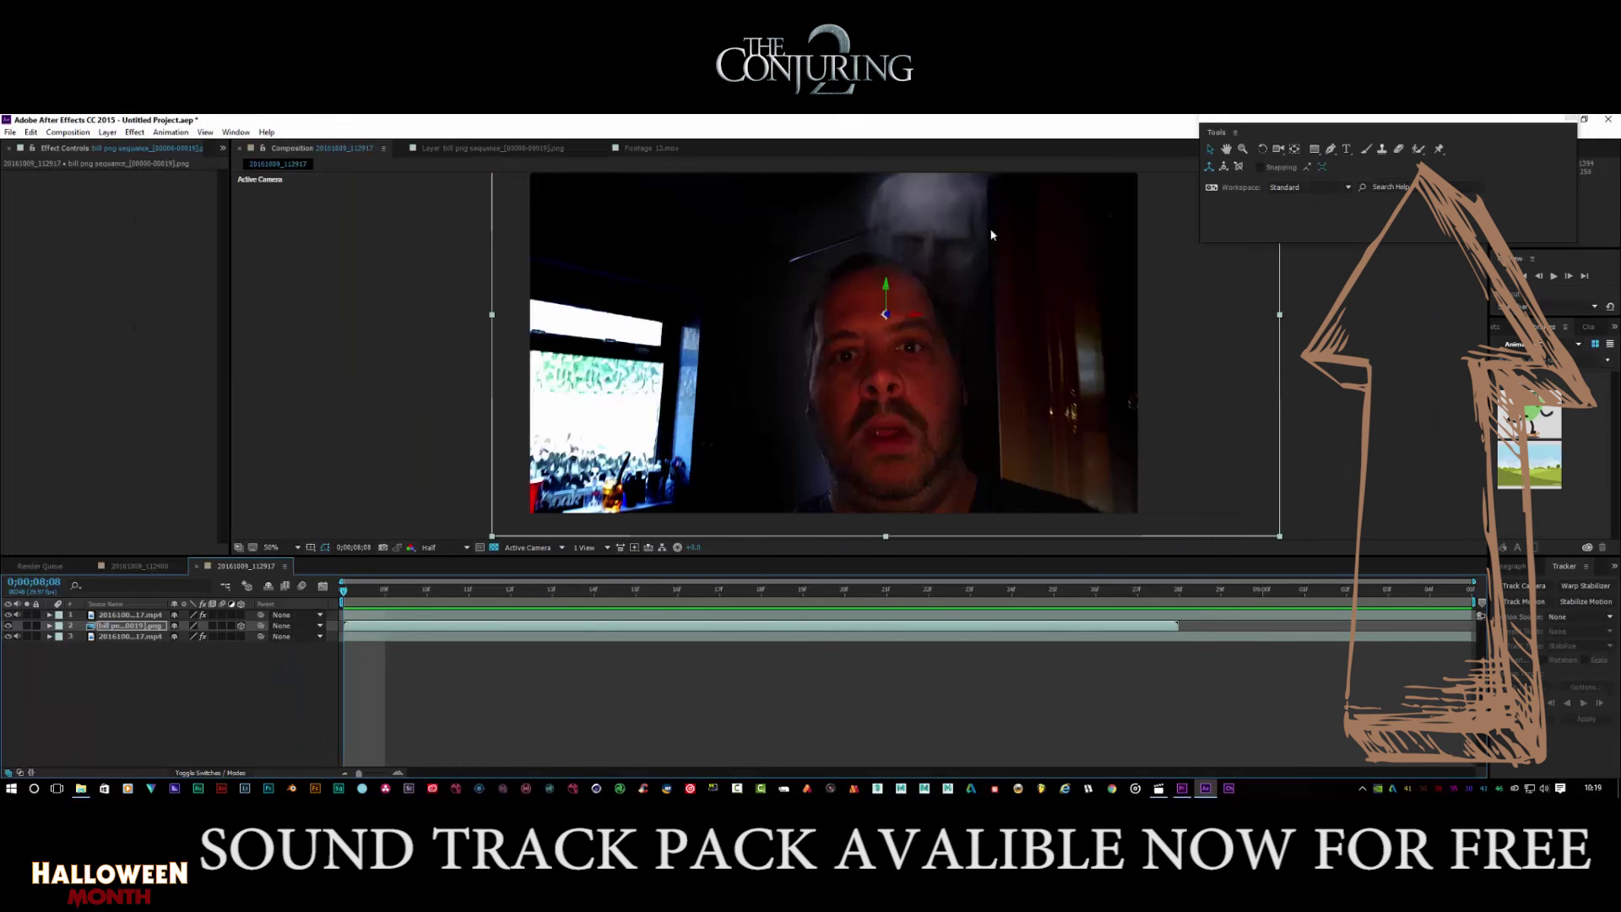
pyautogui.scroll(-2, 893, 374)
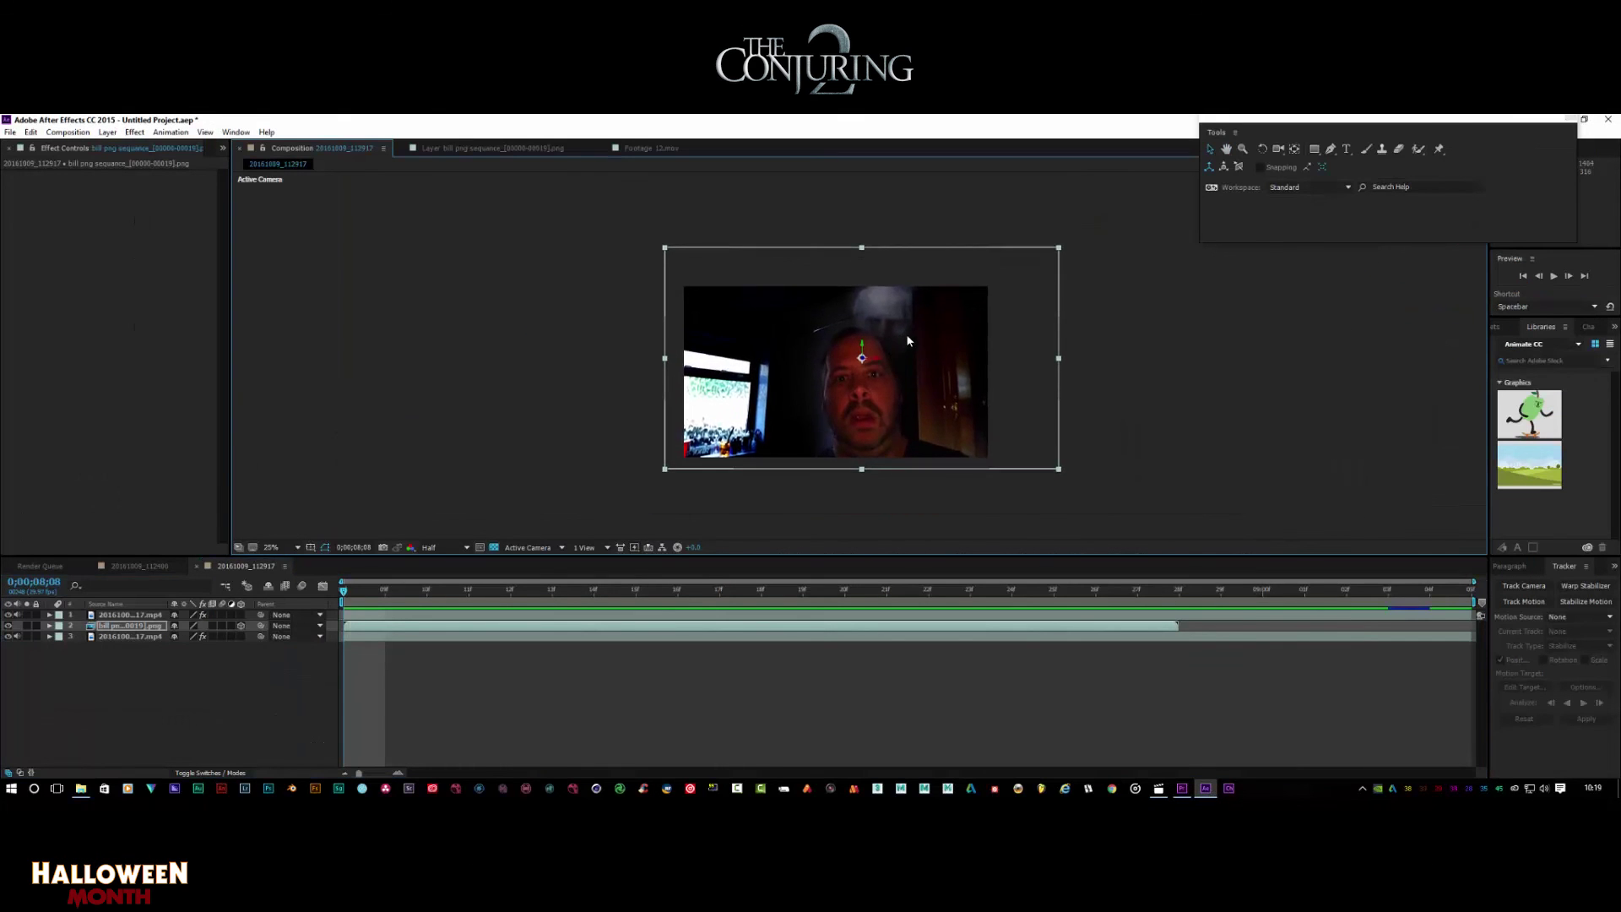
pyautogui.press('/')
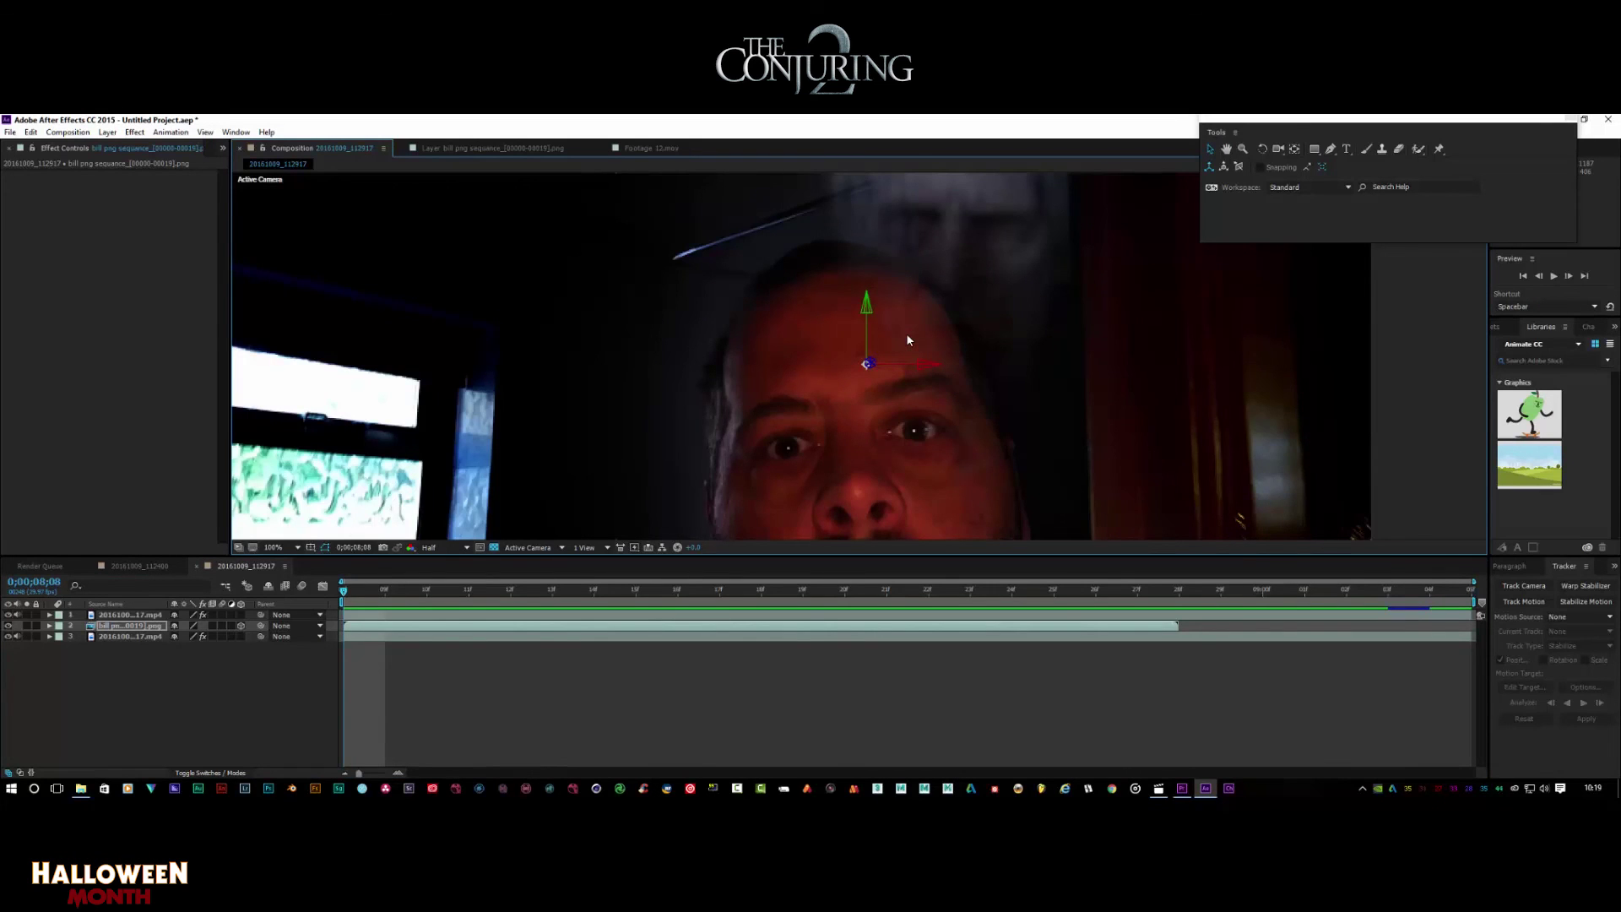
pyautogui.press(',')
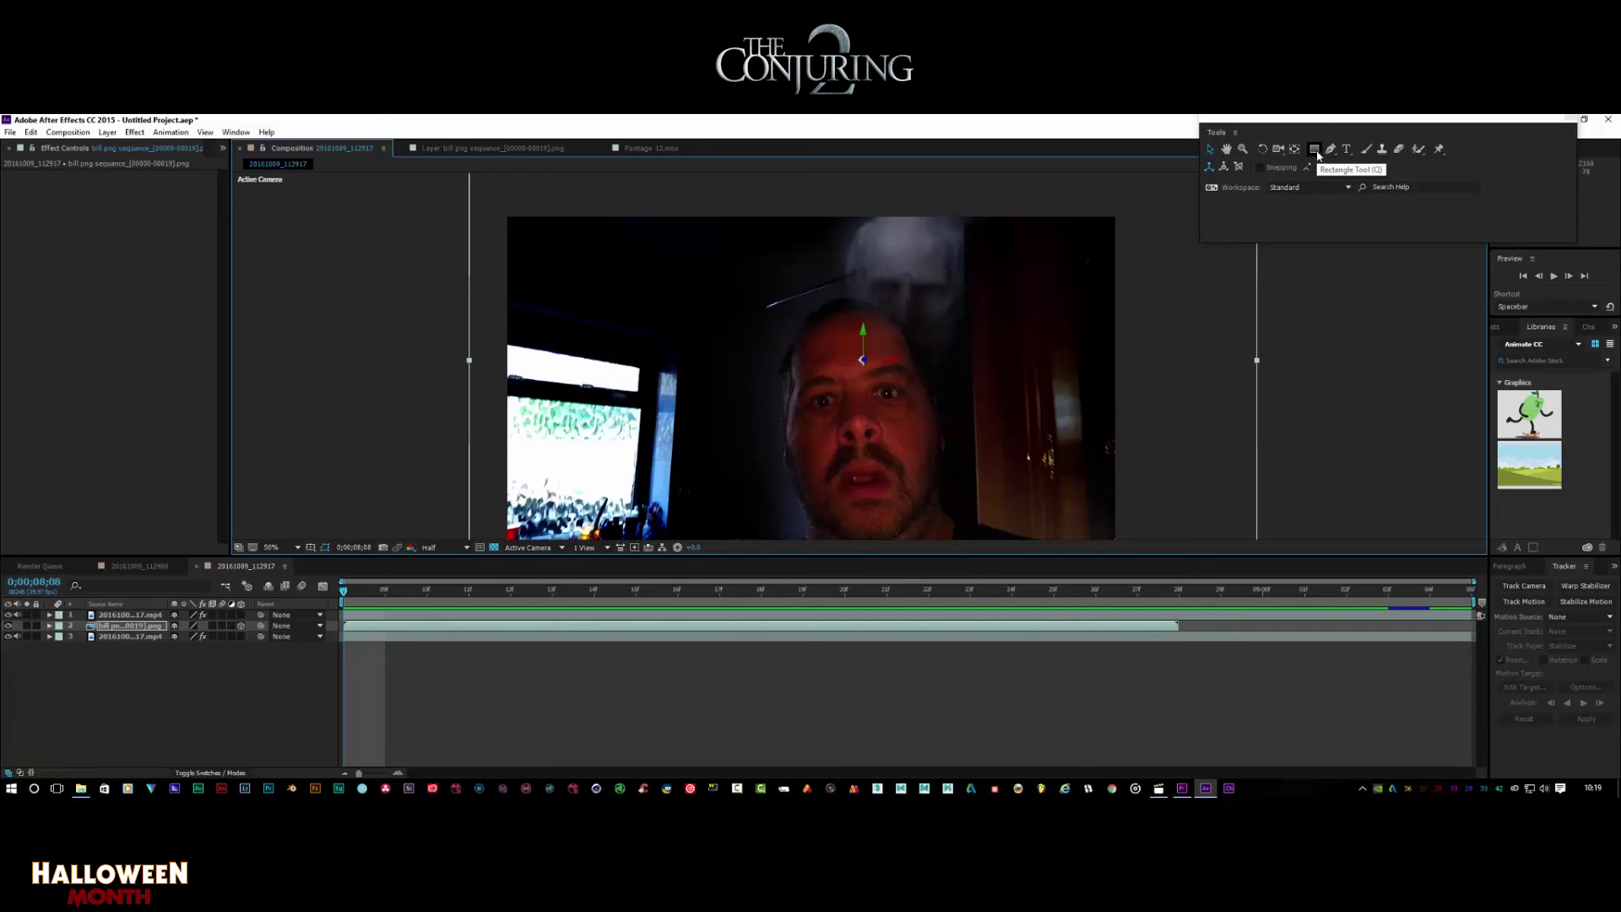
pyautogui.press(',')
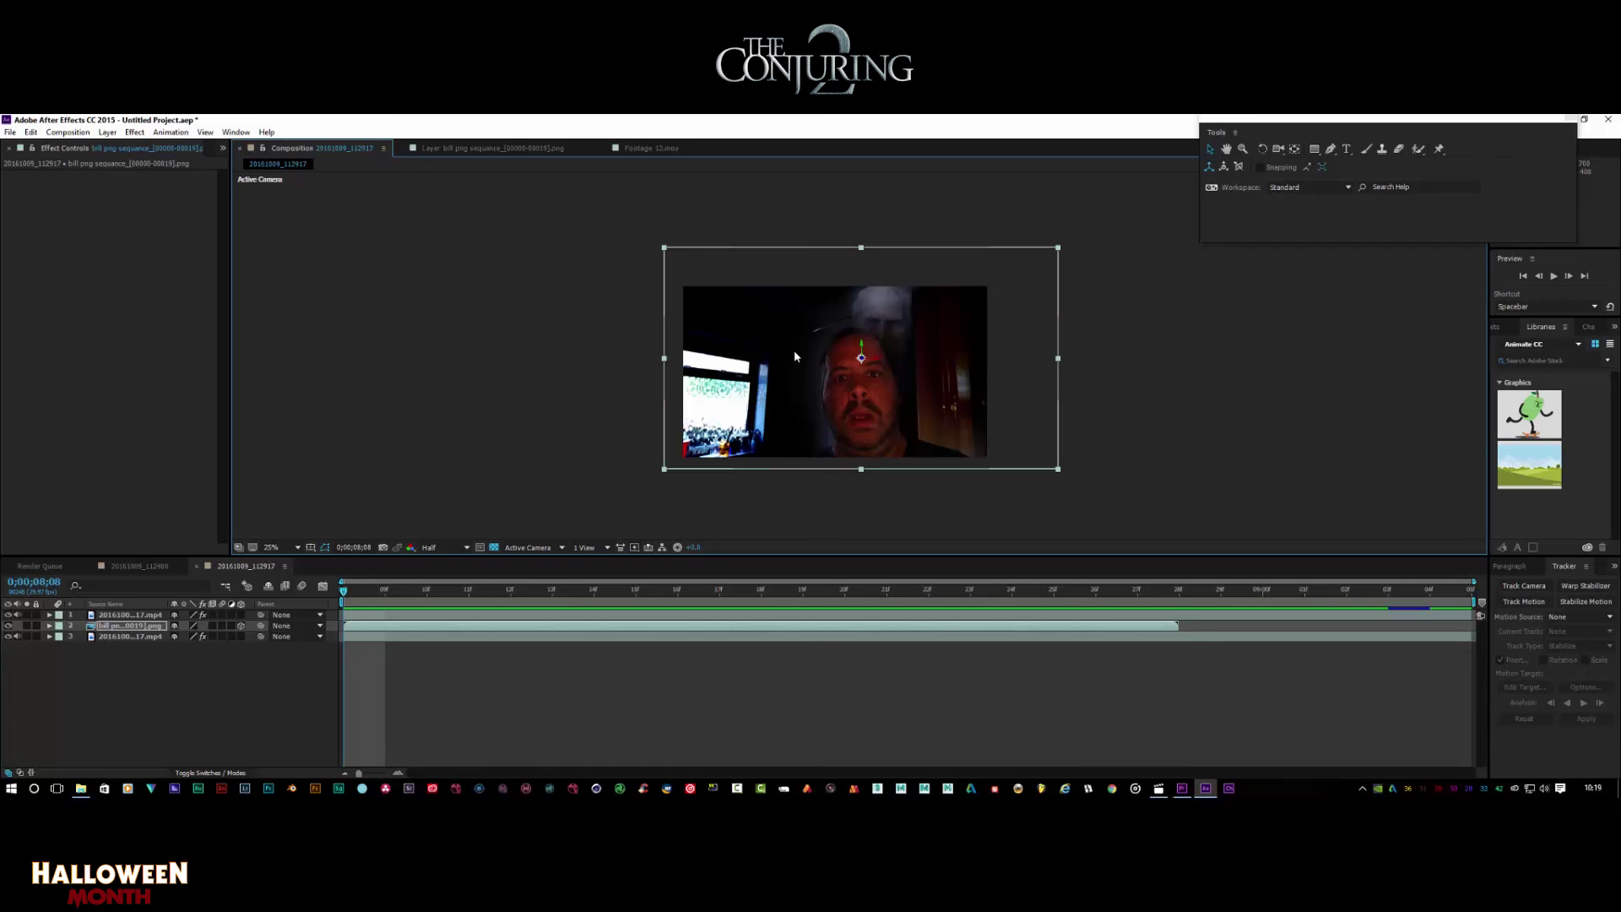
pyautogui.press('/')
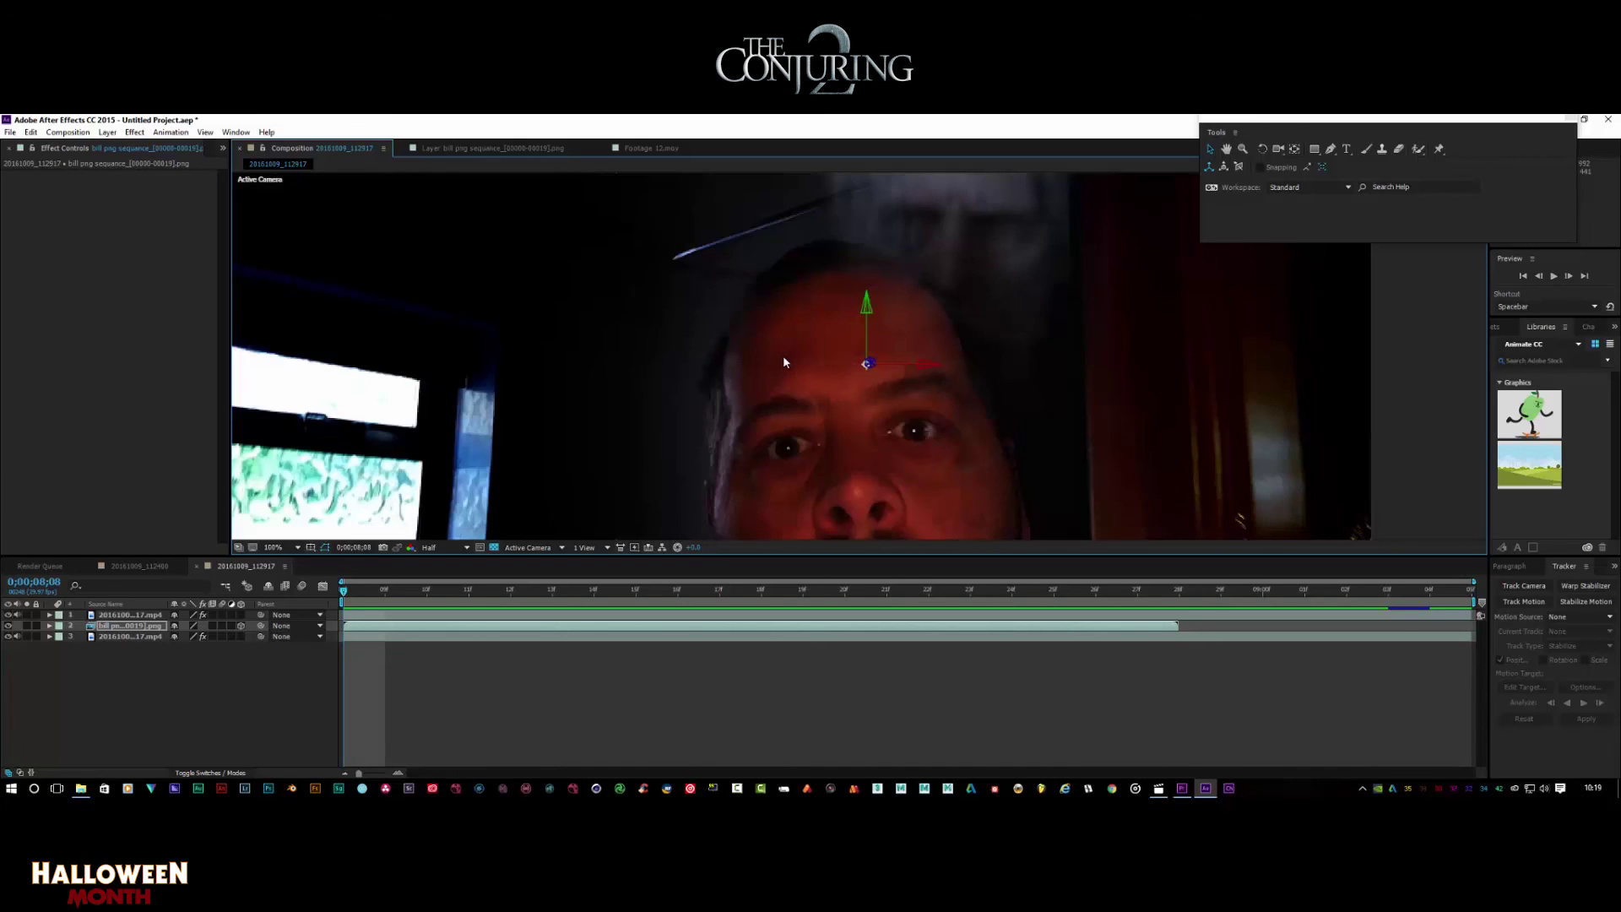
pyautogui.press(',')
pyautogui.press(',')
pyautogui.moveTo(770, 391); pyautogui.dragTo(793, 367)
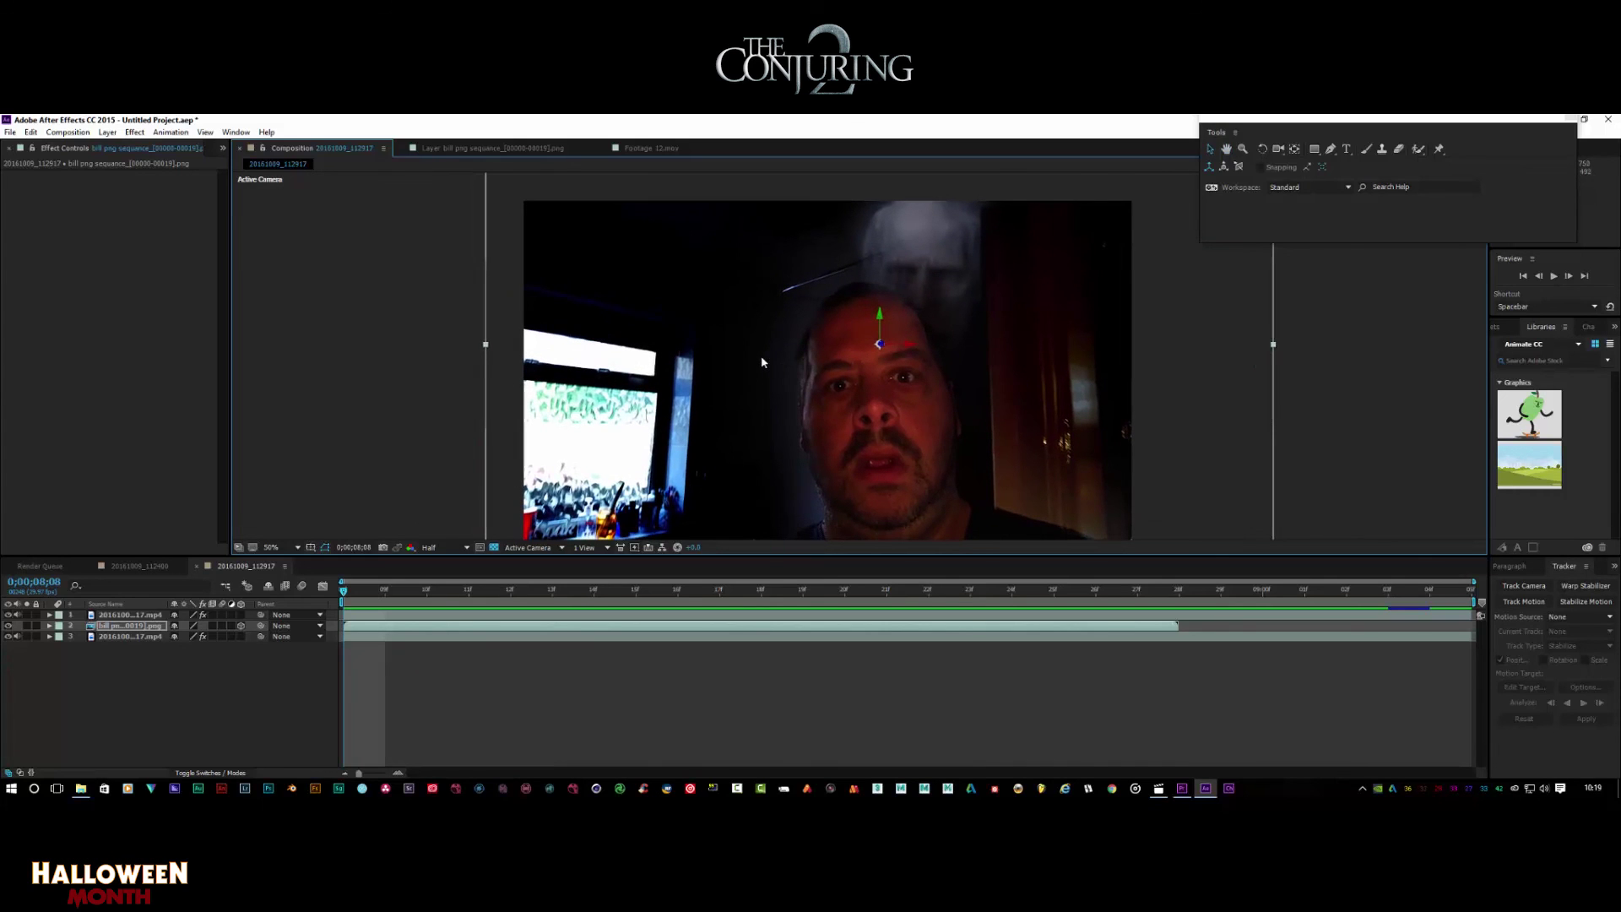